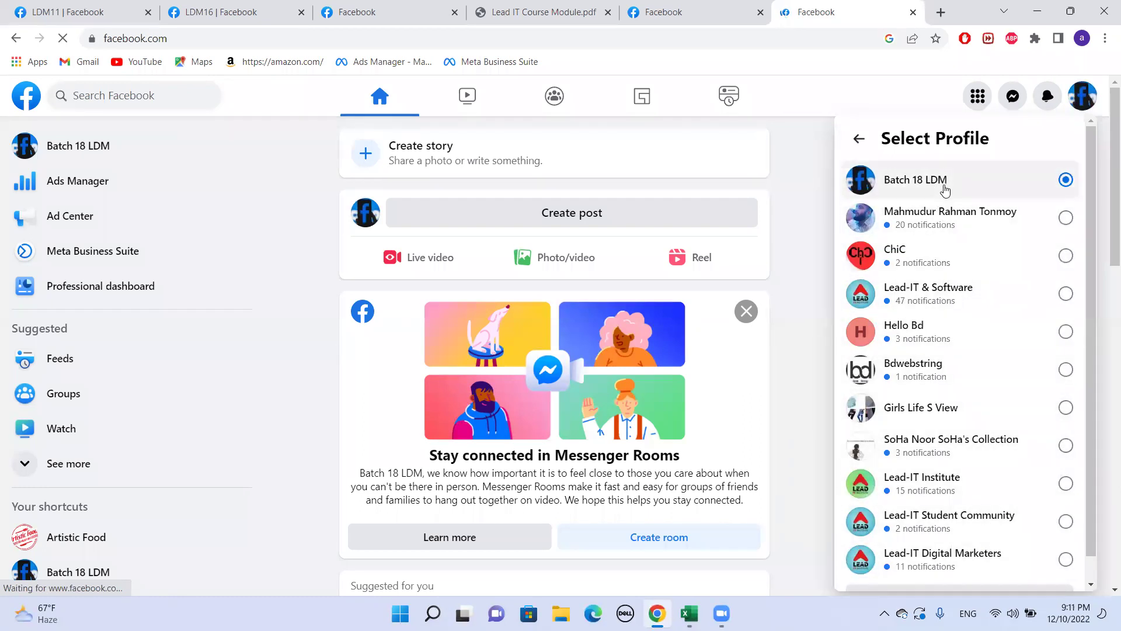
- Switch the active Facebook profile to the ChiC page, and from there to the Girls Life S View page
left_click(928, 252)
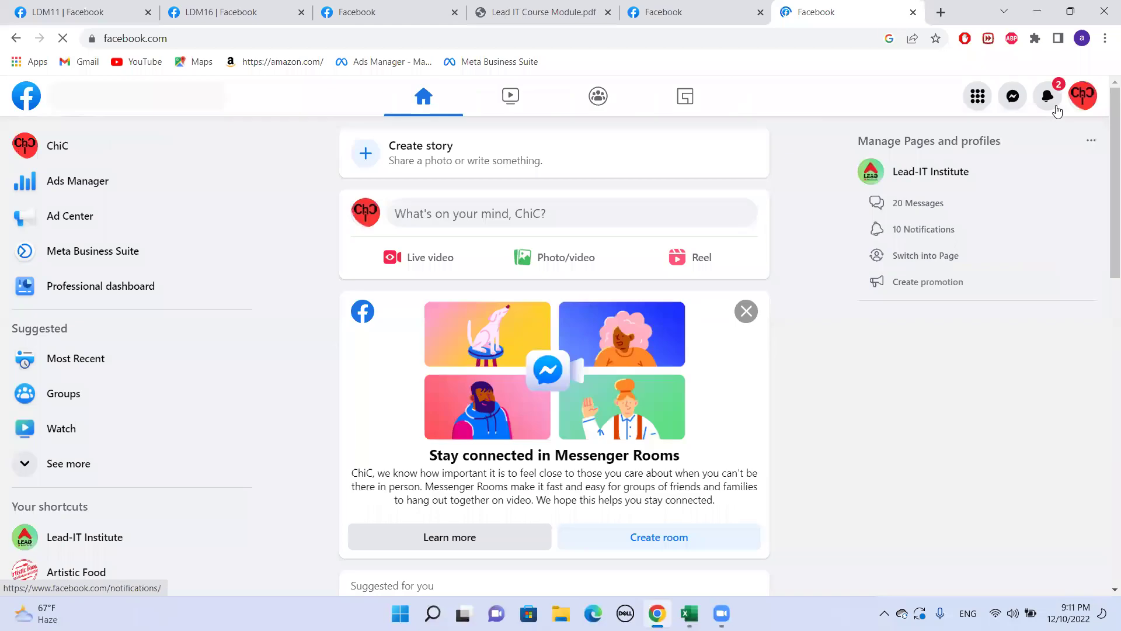
left_click(1083, 95)
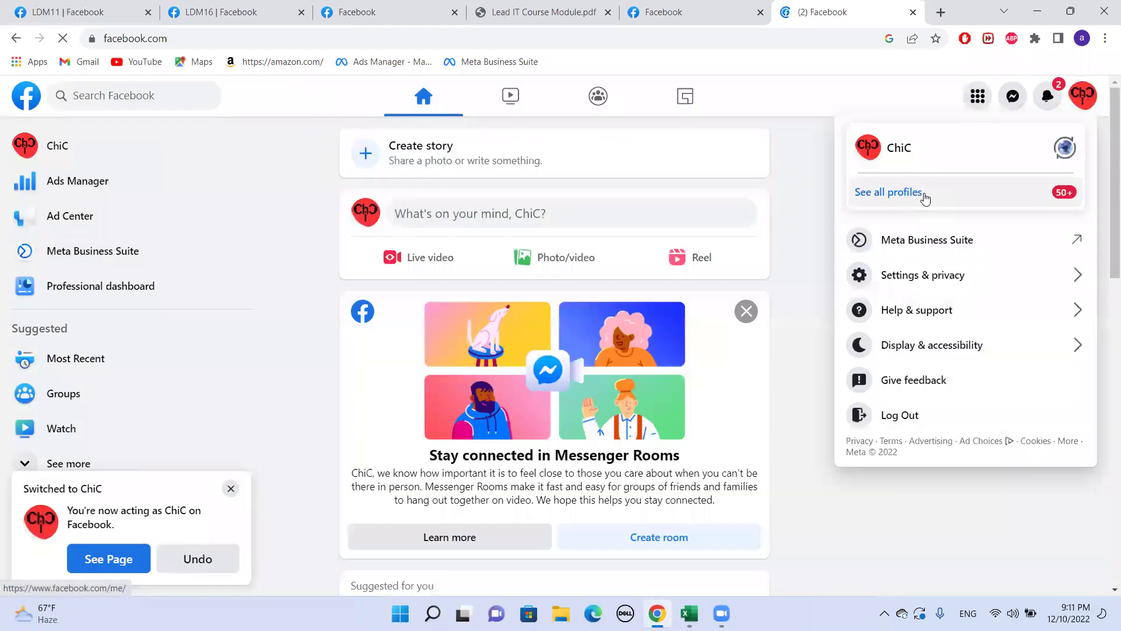
left_click(922, 195)
left_click(955, 382)
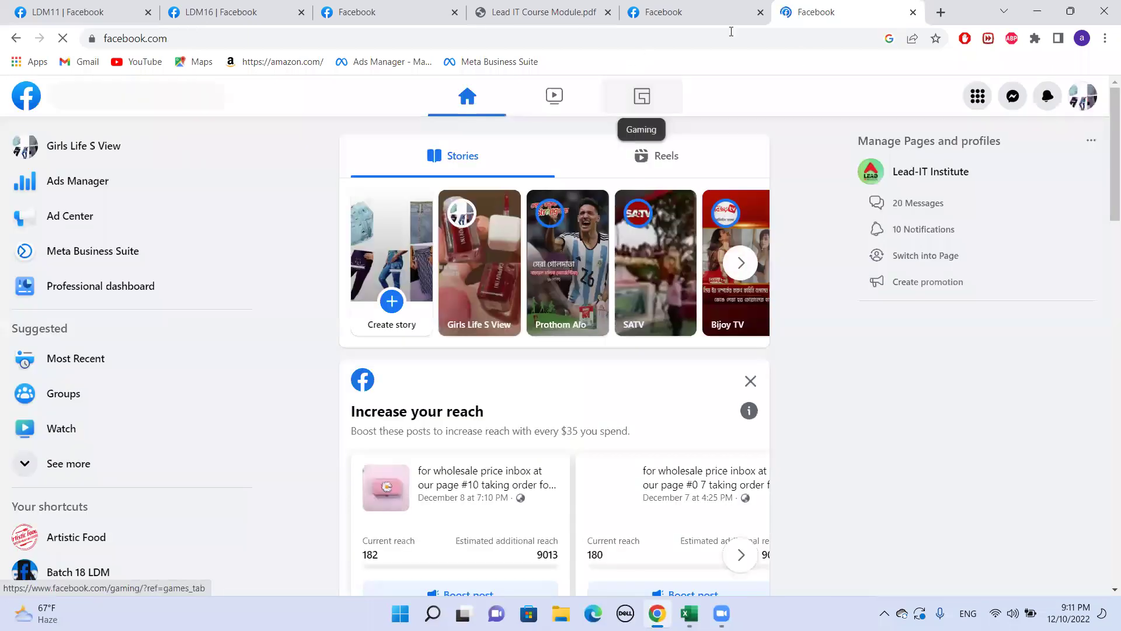
- Glance at the page access settings in the other browser tab and open Meta Business Suite from the Facebook home feed
left_click(701, 15)
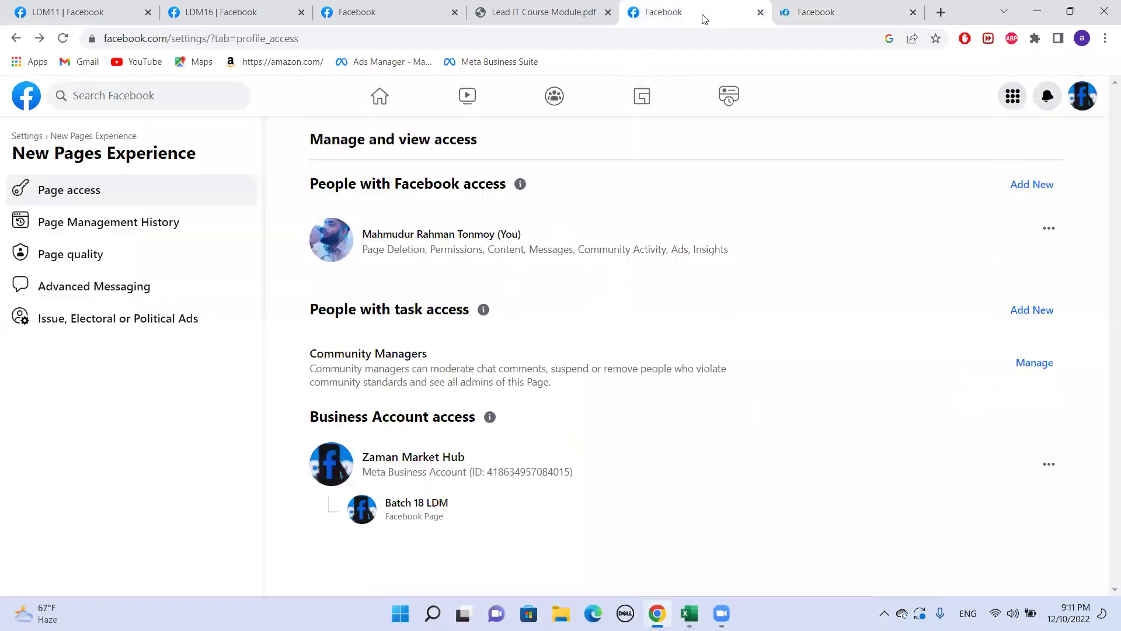
left_click(814, 12)
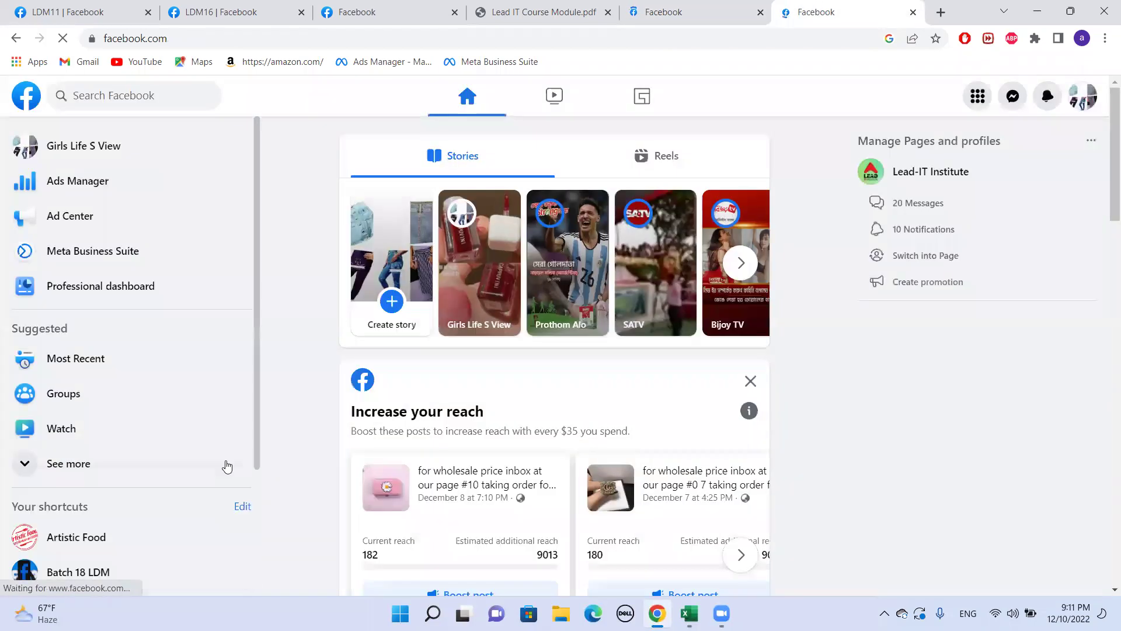
left_click(84, 255)
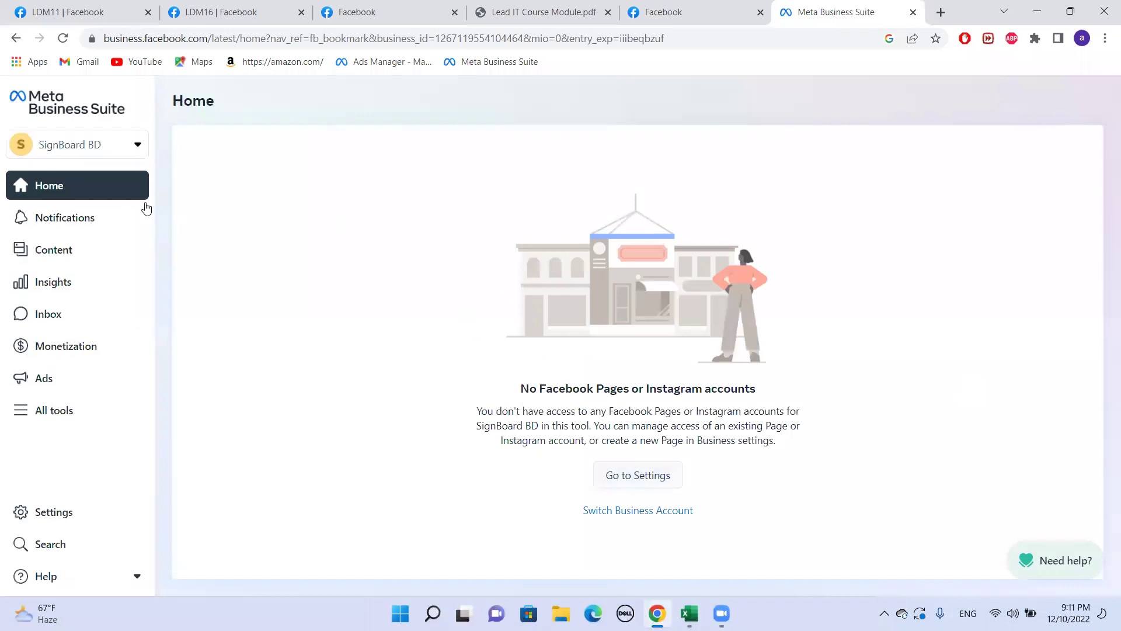
- Open the first listed business account's settings and switch Meta Business Suite to the ChiC Facebook page
left_click(101, 144)
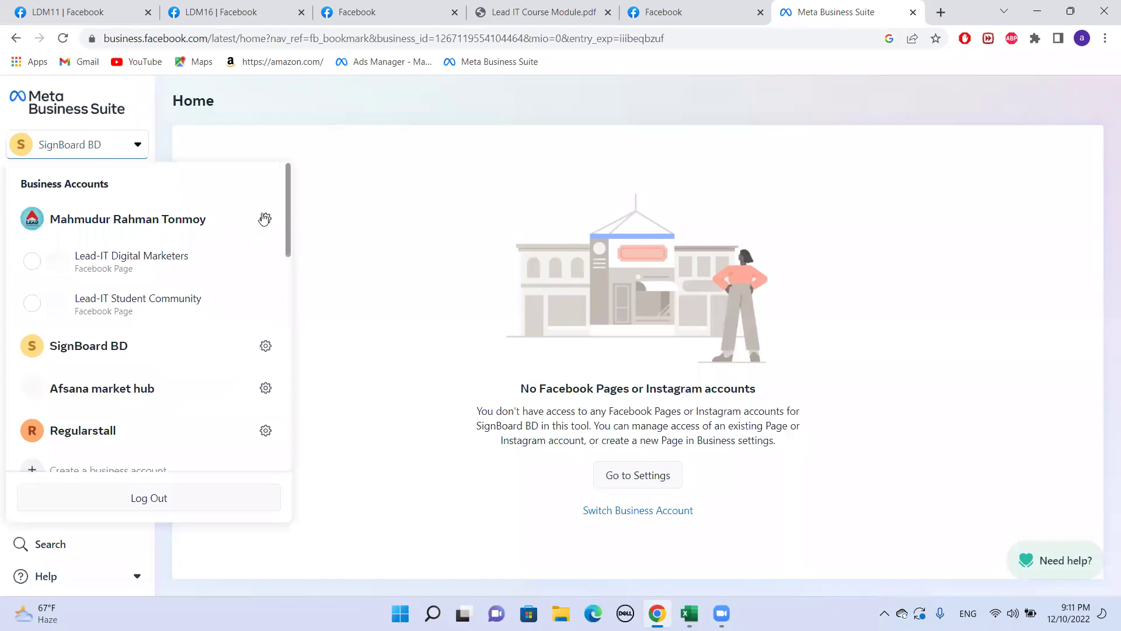
left_click(265, 217)
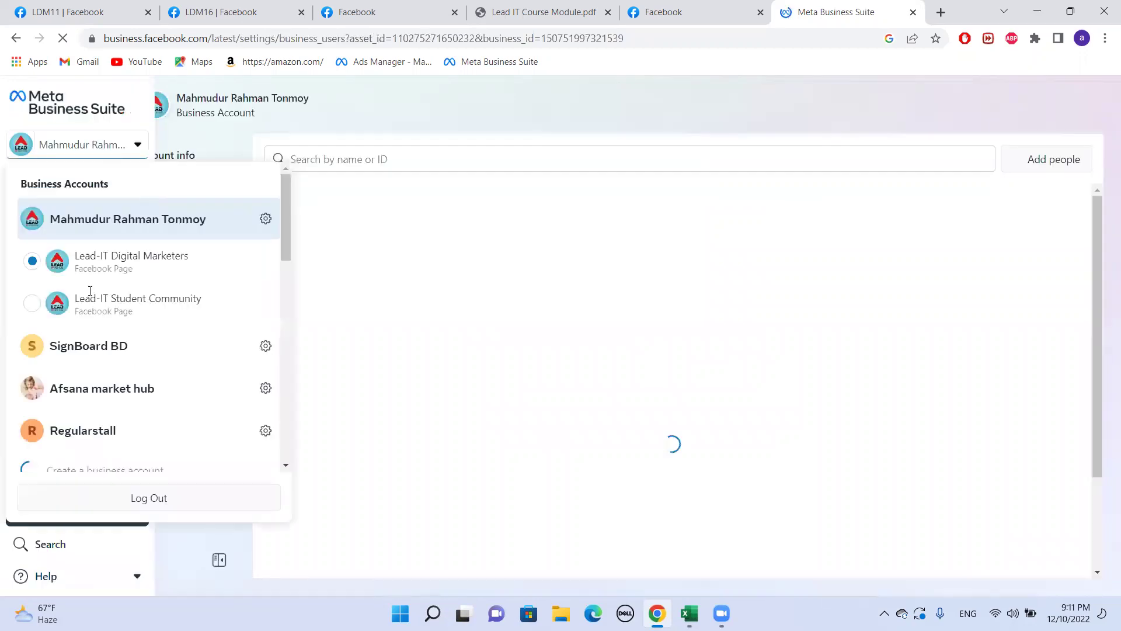
scroll(91, 293, "down", 3)
scroll(125, 284, "down", 3)
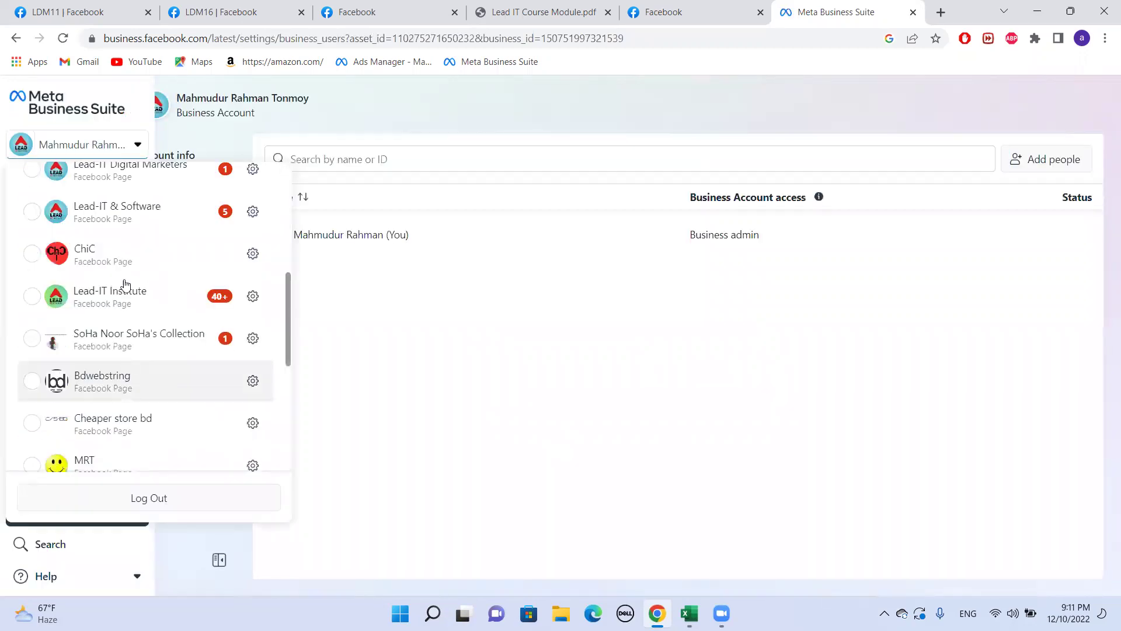
left_click(104, 259)
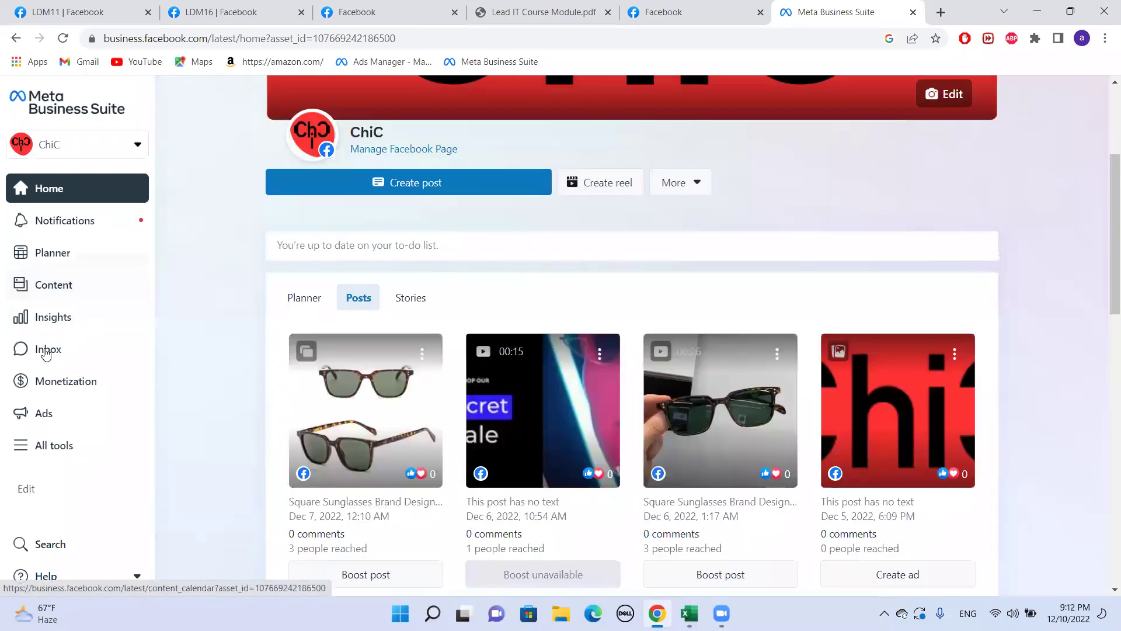
- Open the ChiC inbox's automations and review the suggested automation types
left_click(65, 347)
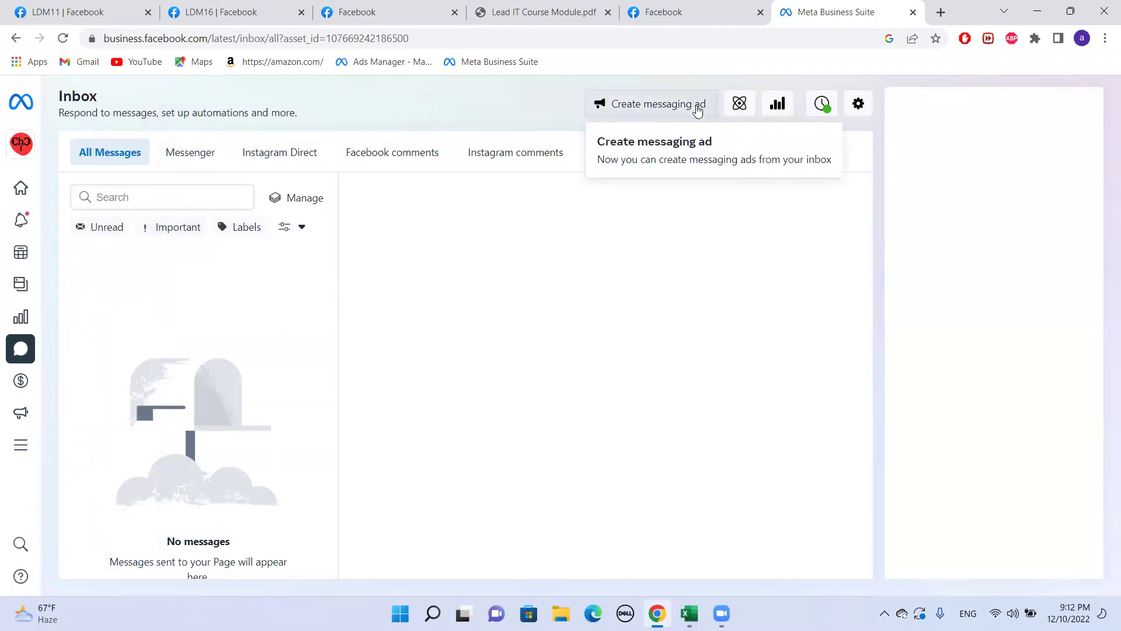
left_click(737, 102)
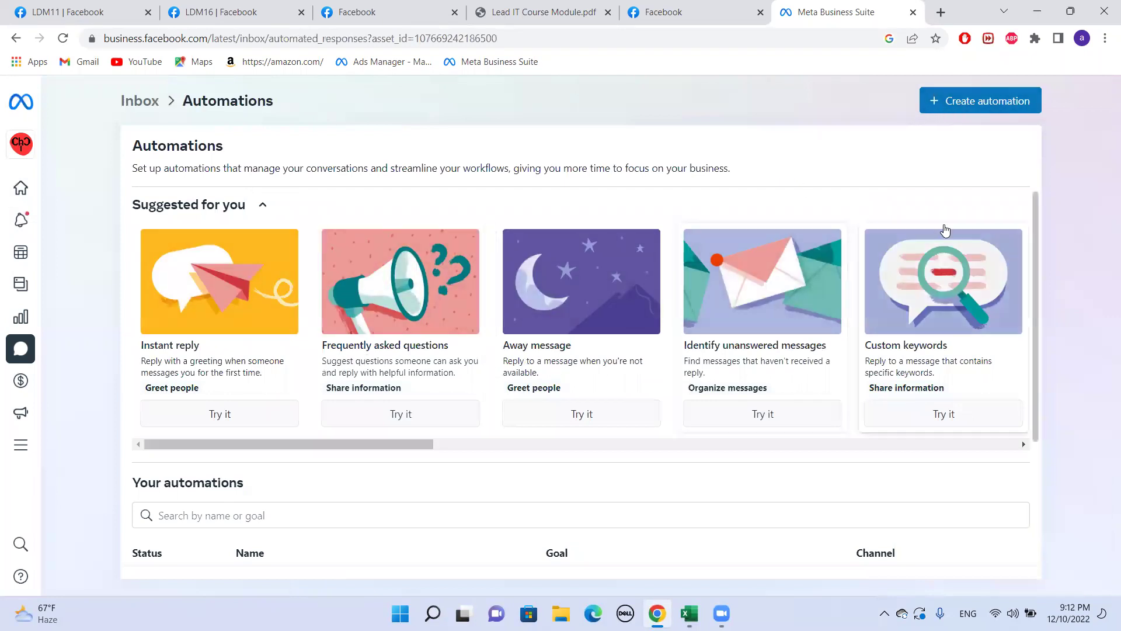
scroll(873, 358, "down", 3)
scroll(880, 419, "up", 3)
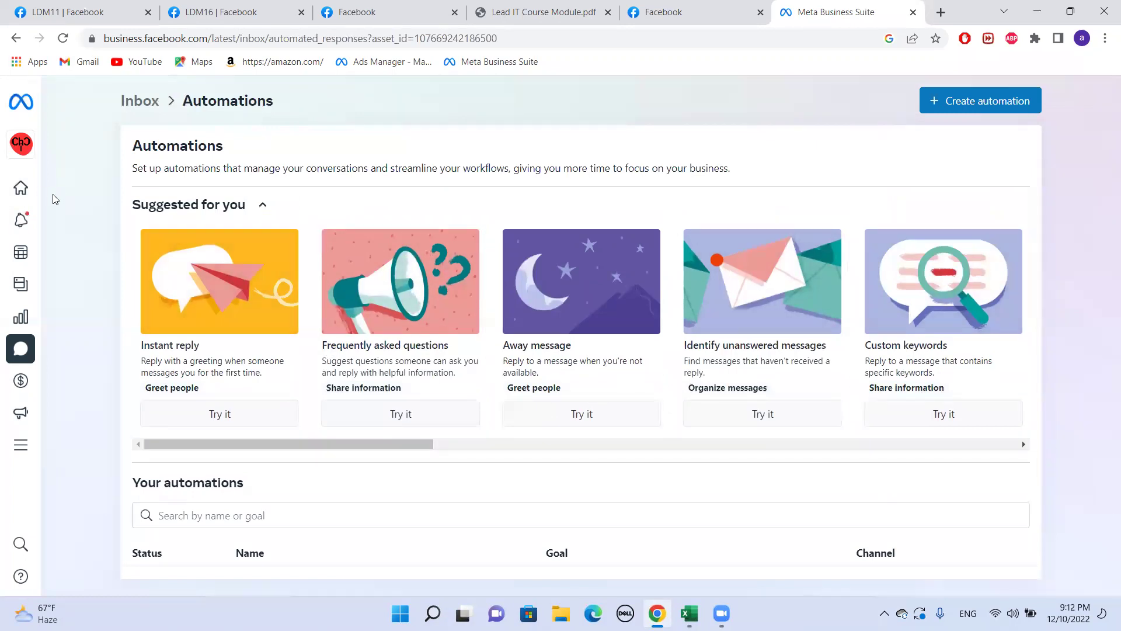
- Return to the ChiC home overview and look through its posts and audience growth sections
mouse_move(36, 201)
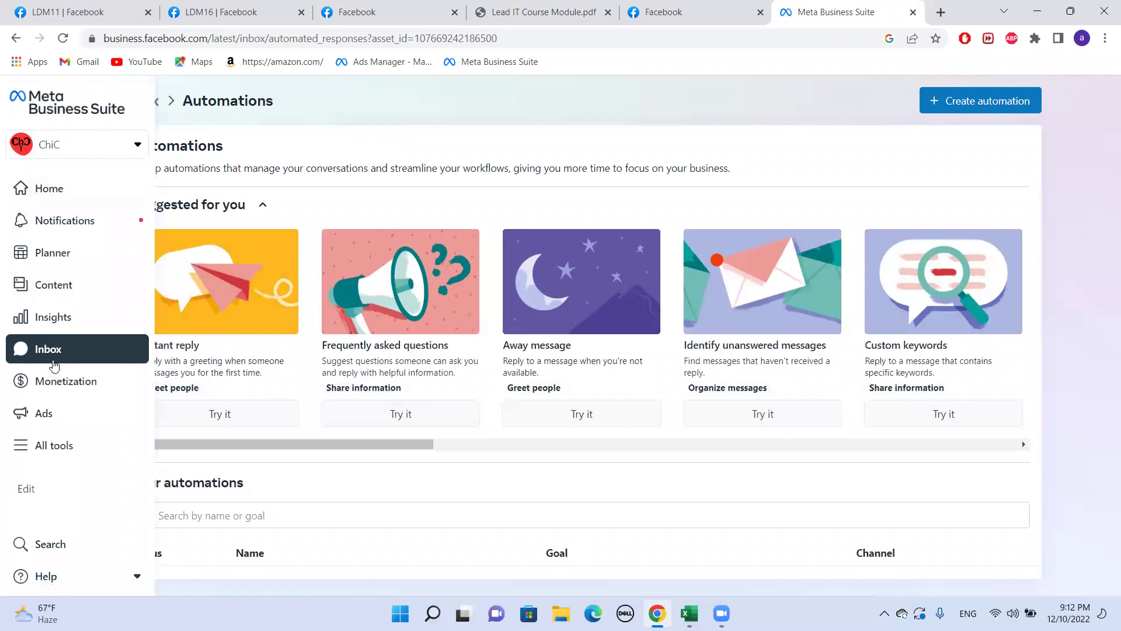
left_click(73, 187)
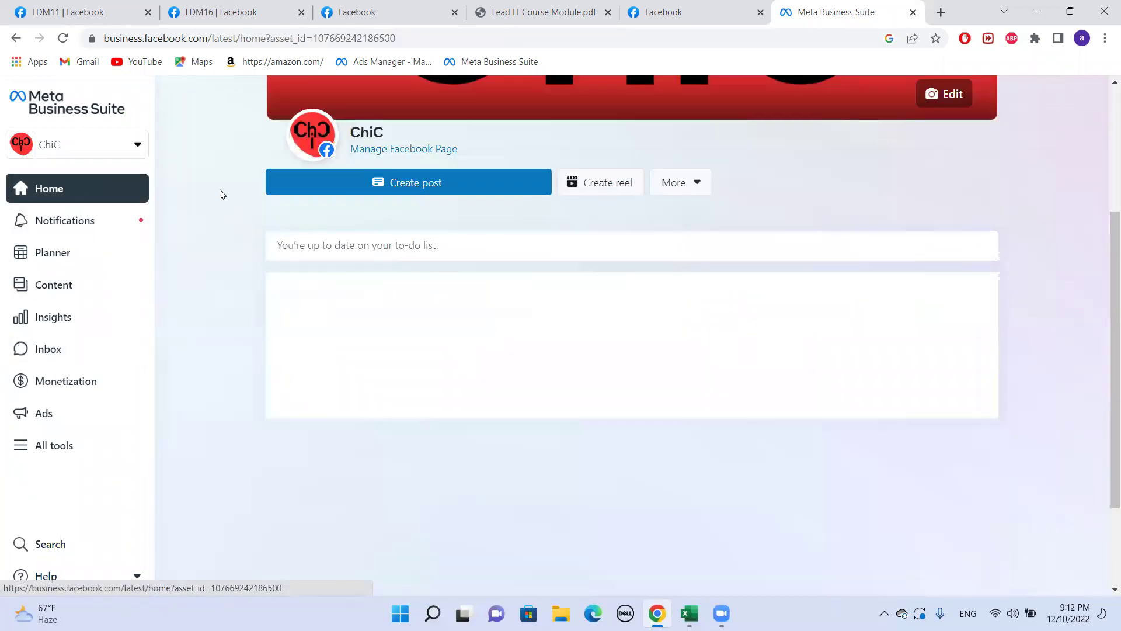
scroll(222, 194, "down", 4)
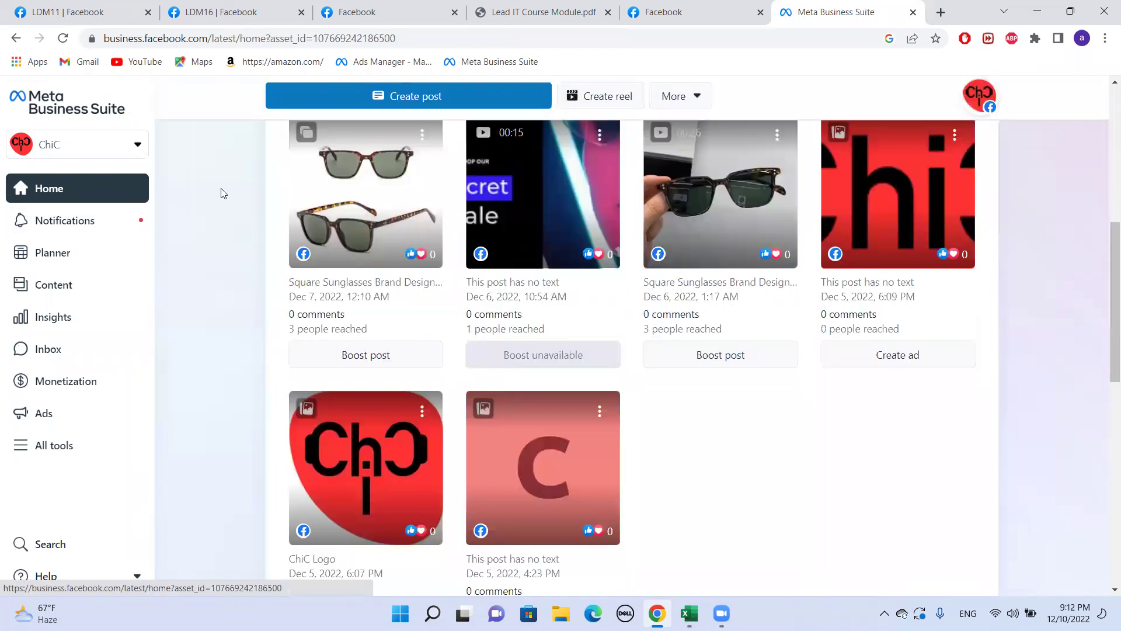
scroll(222, 194, "down", 5)
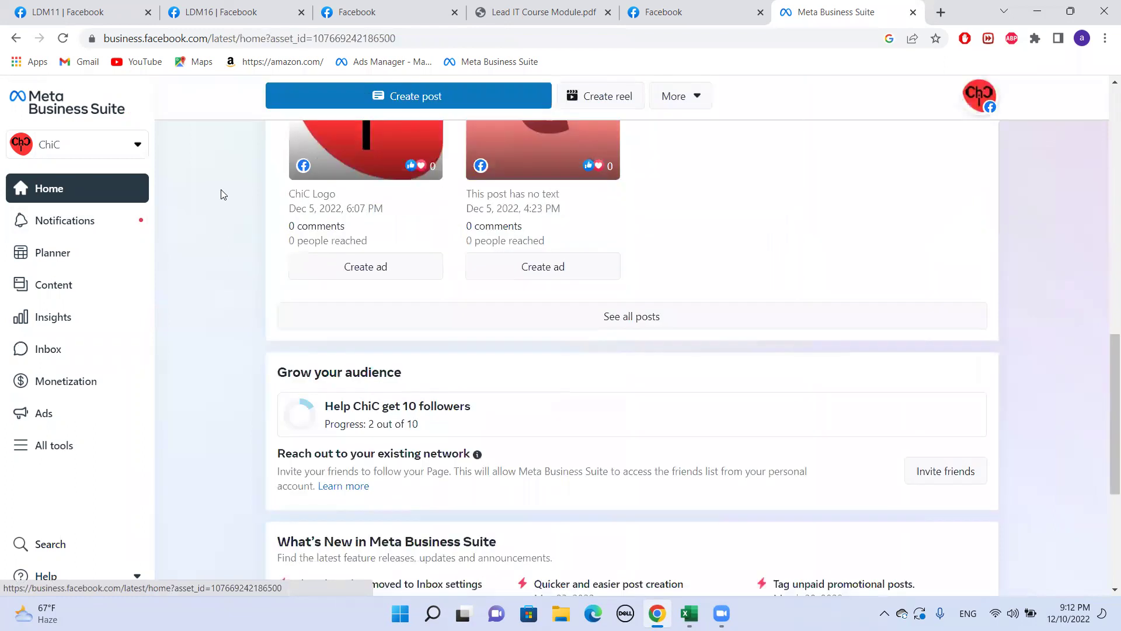
scroll(222, 193, "up", 10)
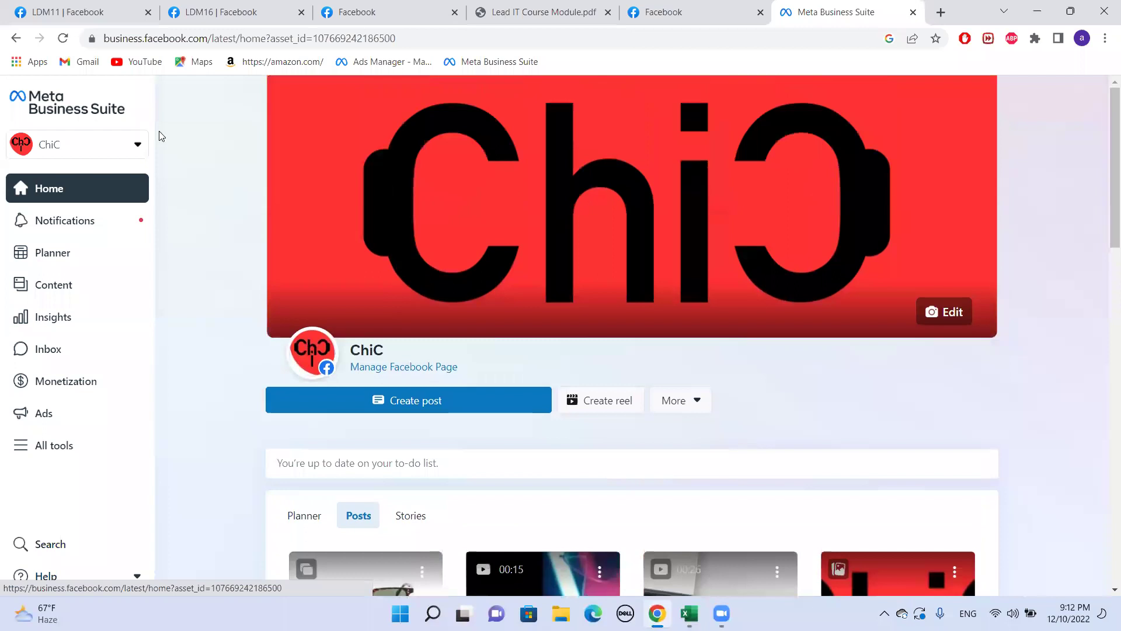
- Review who has access to the Girls Life S View page in its Facebook settings, dismissing the browser's notification request
left_click(693, 11)
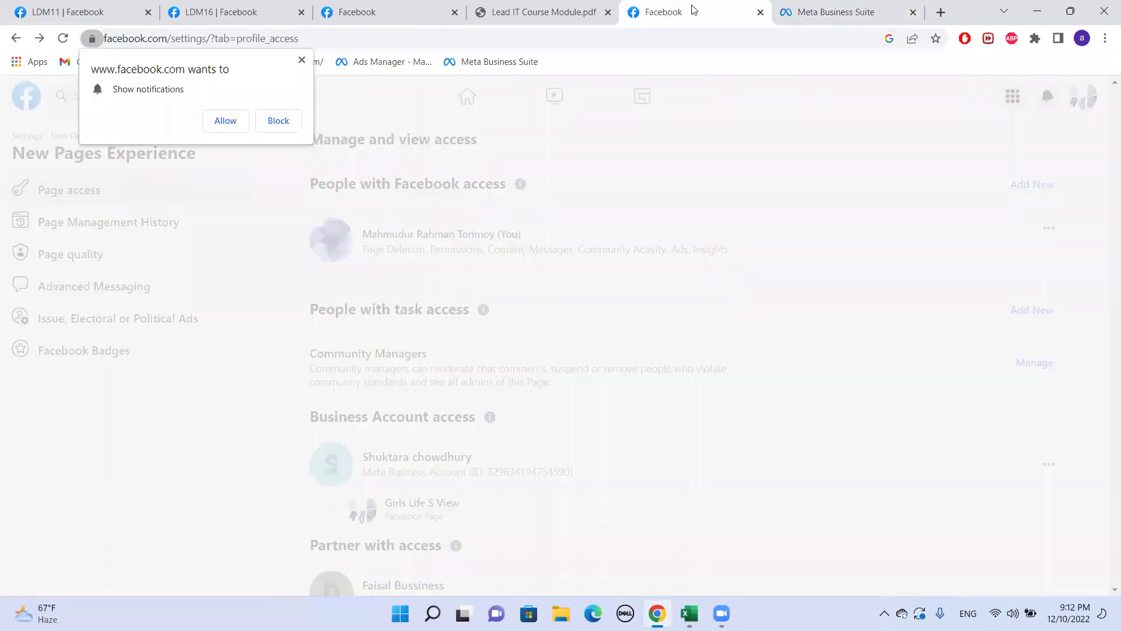
left_click(302, 62)
scroll(303, 220, "down", 1)
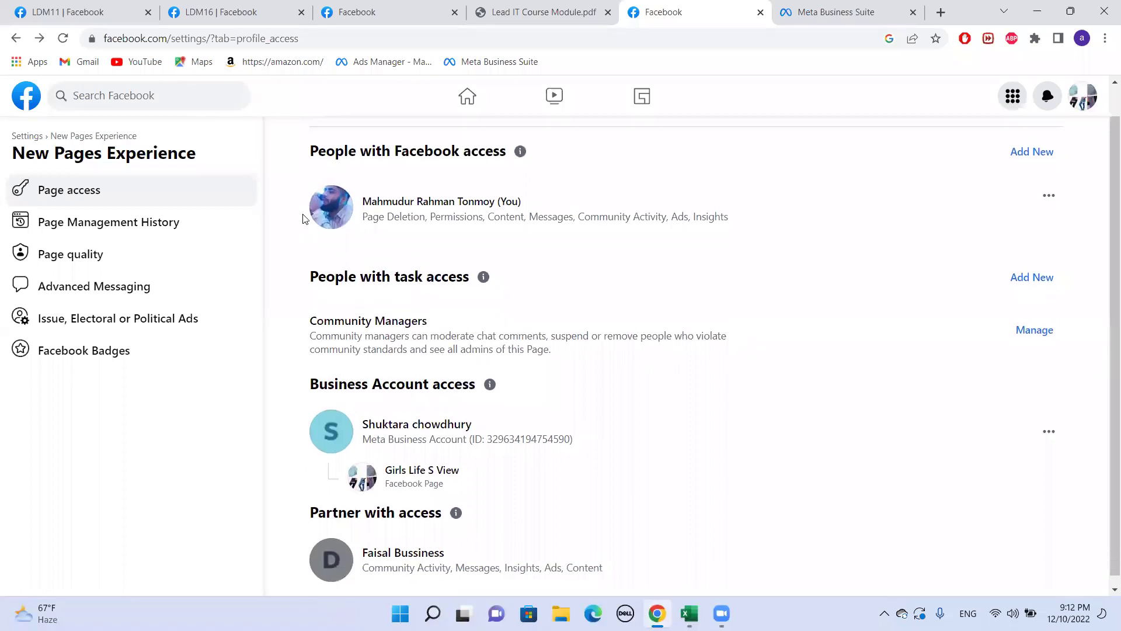
scroll(303, 220, "up", 1)
scroll(281, 222, "down", 1)
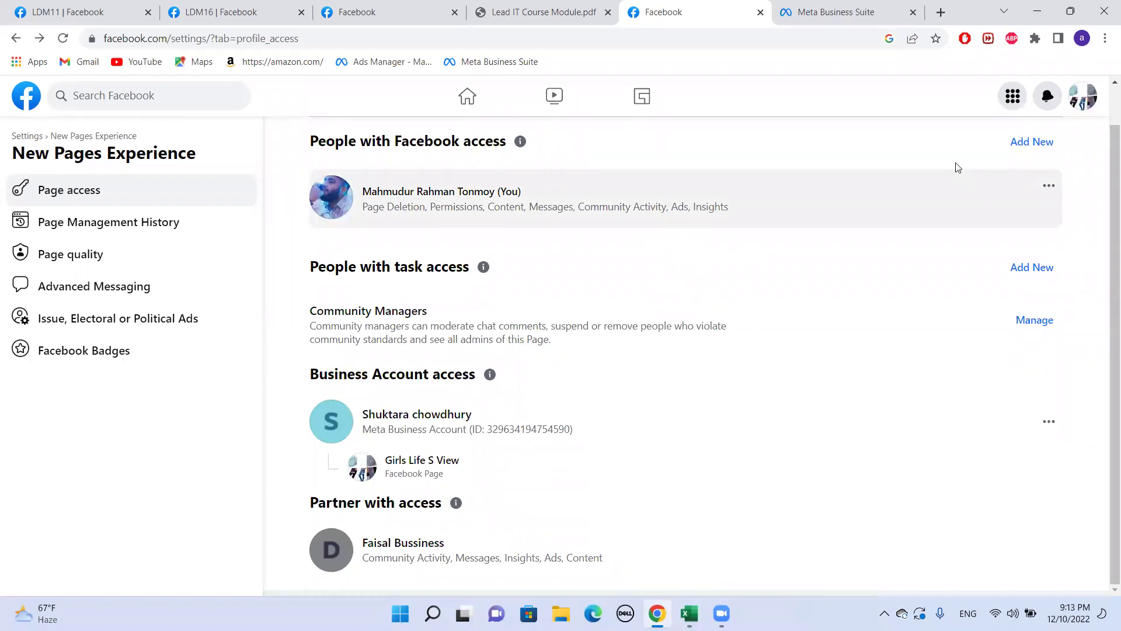
- Close the browser tab with the Facebook page access settings and open a blank tab
left_click(1073, 99)
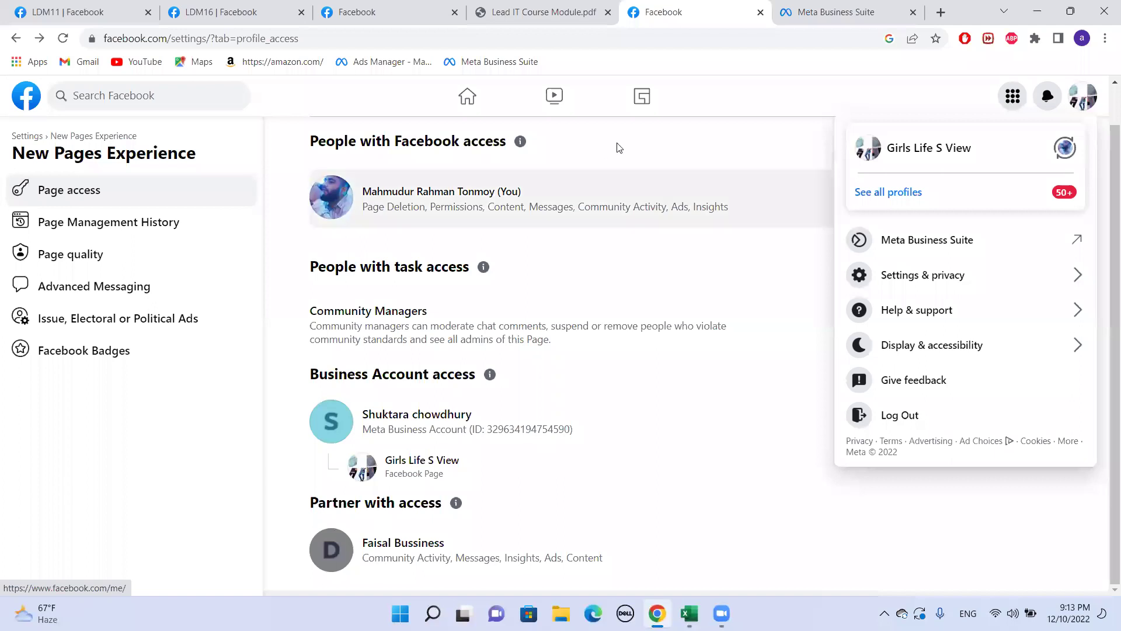
left_click(761, 12)
key("ctrl+t")
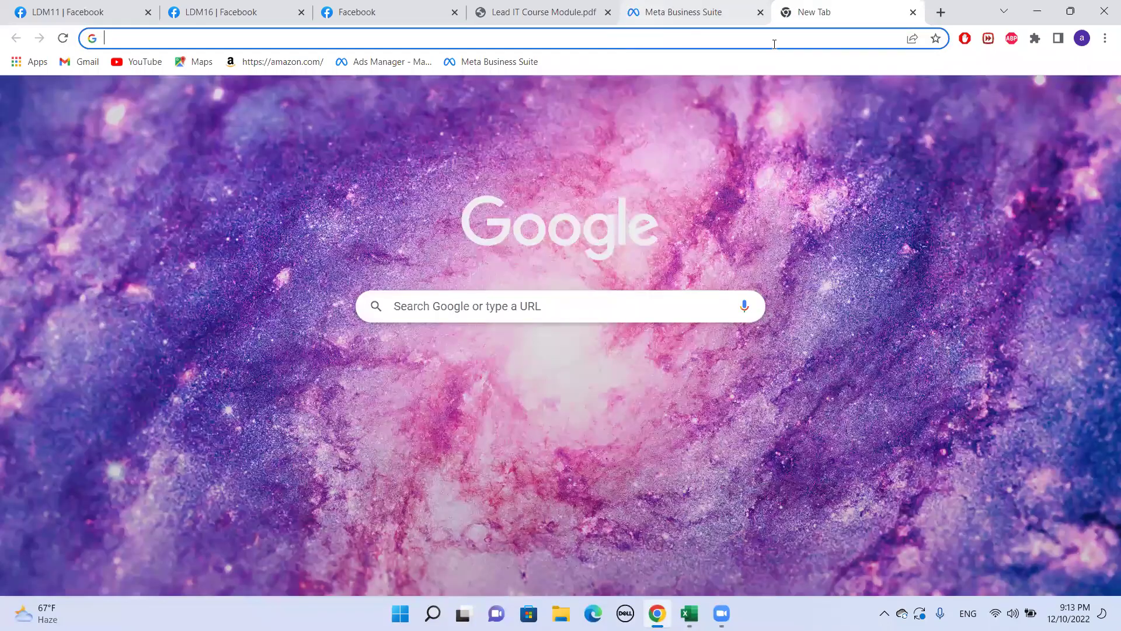
- Return to Meta Business Suite and open the full Business settings of the first listed business account
left_click(696, 17)
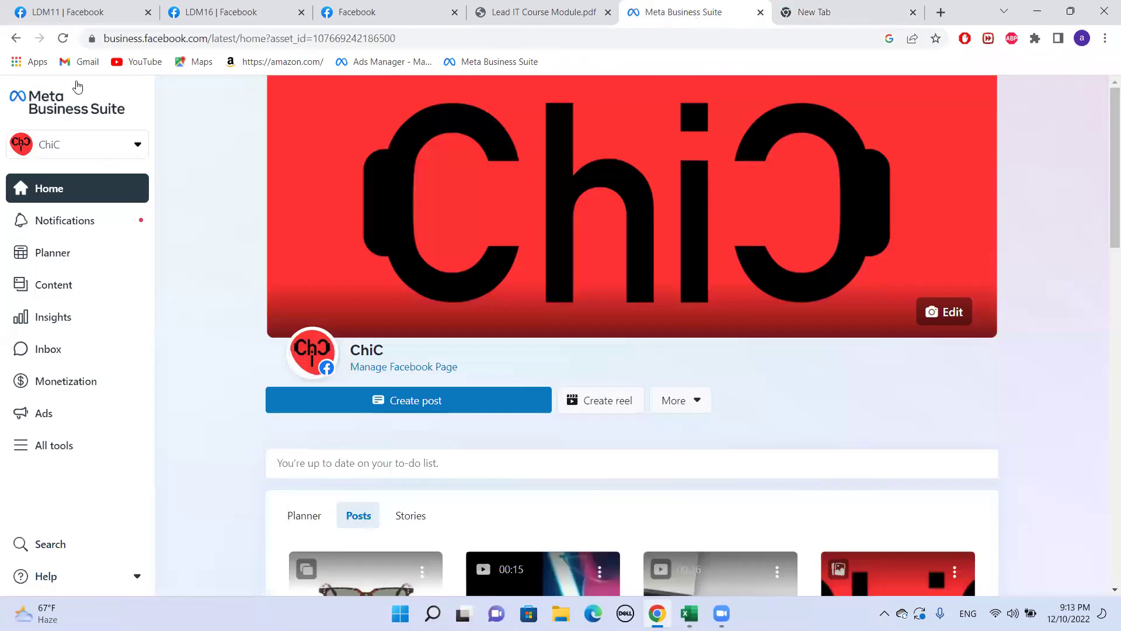
left_click(133, 145)
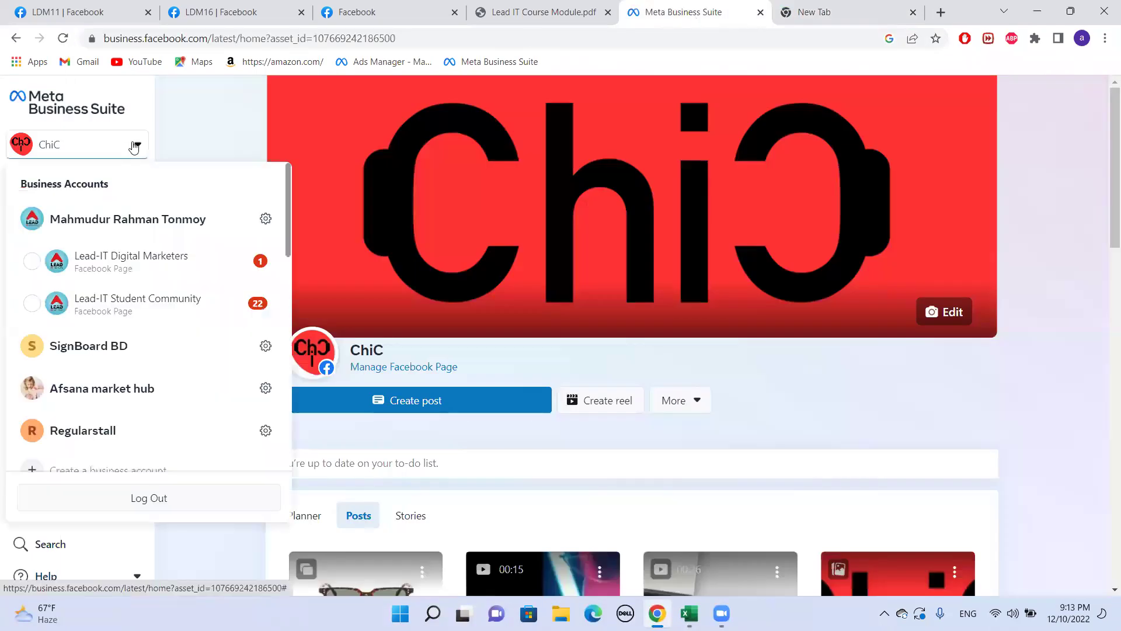
left_click(266, 219)
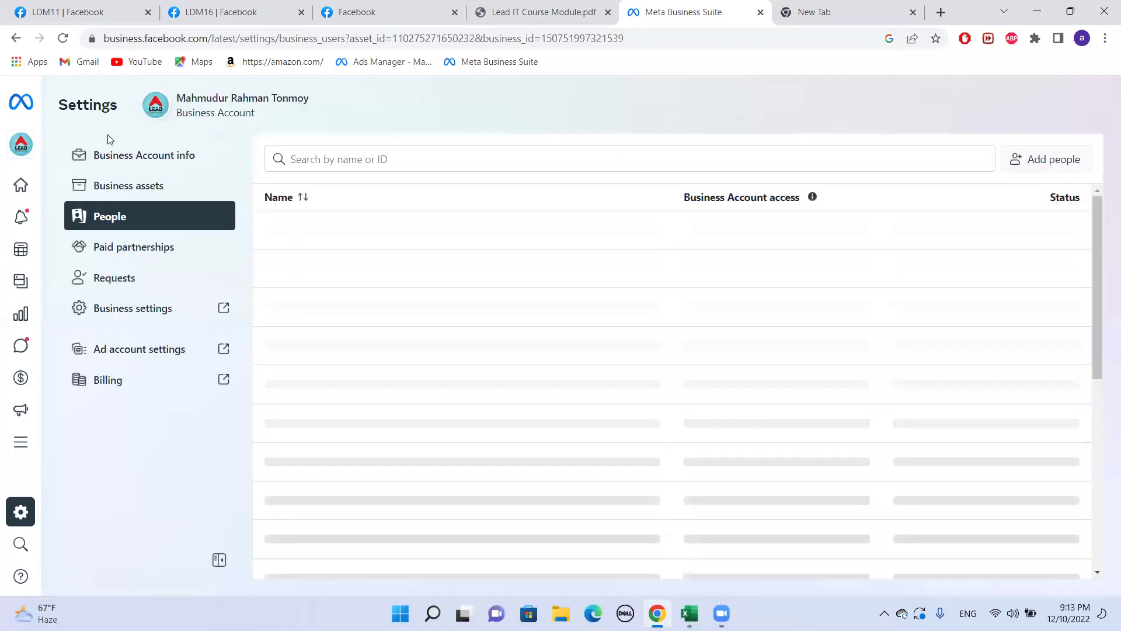
left_click(174, 304)
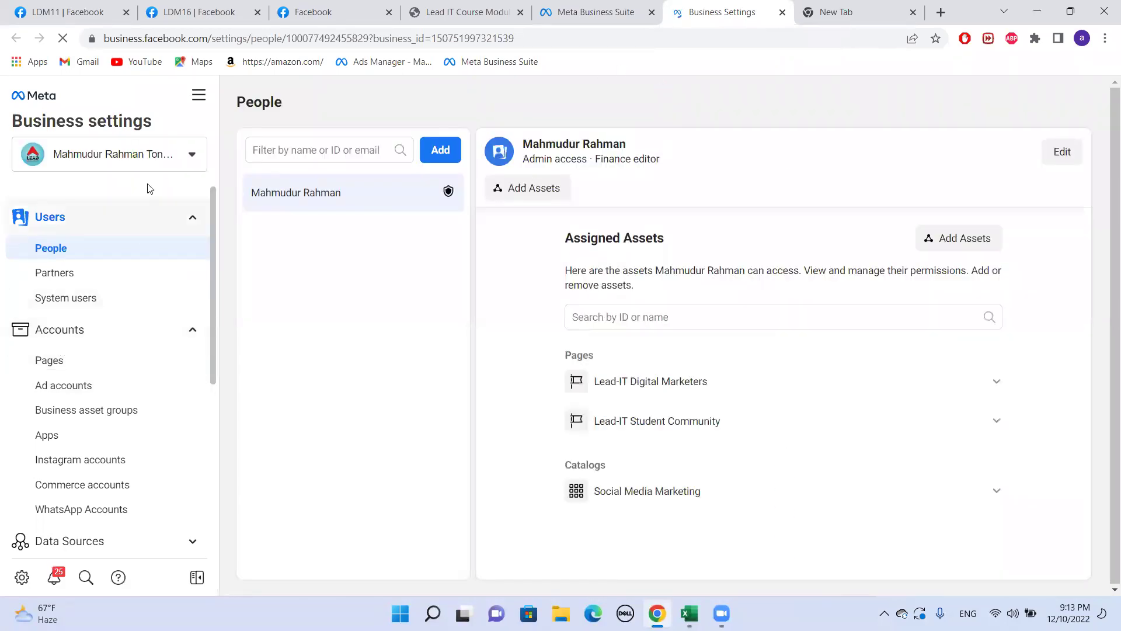
- Go from Business settings to the Ads Manager account overview and dismiss the ad blocker notice
left_click(186, 154)
left_click(111, 455)
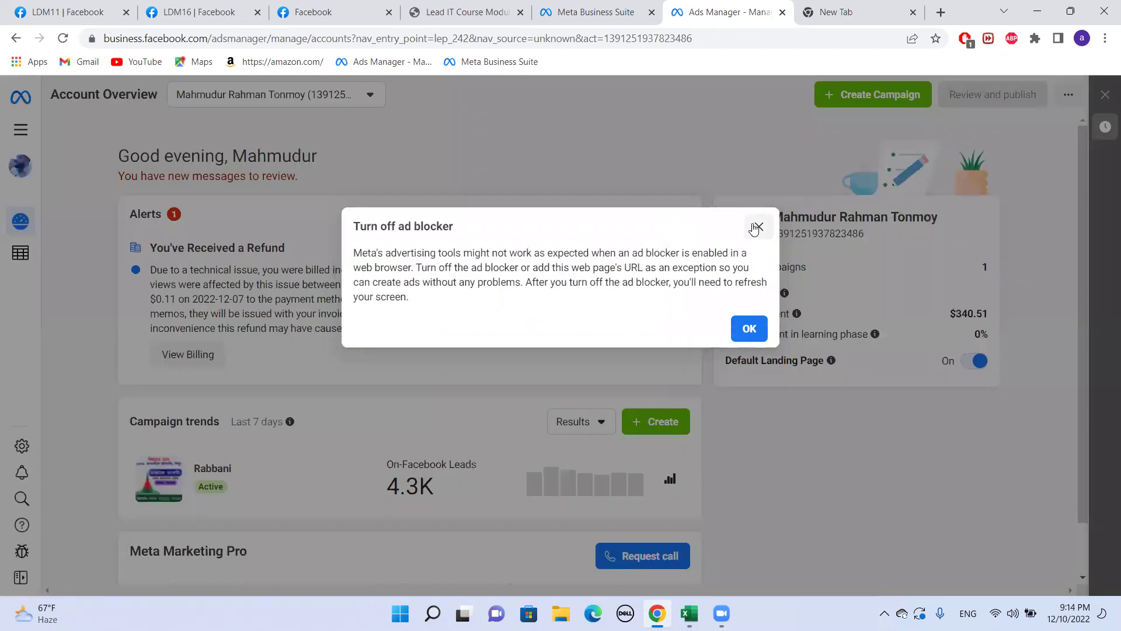
left_click(756, 226)
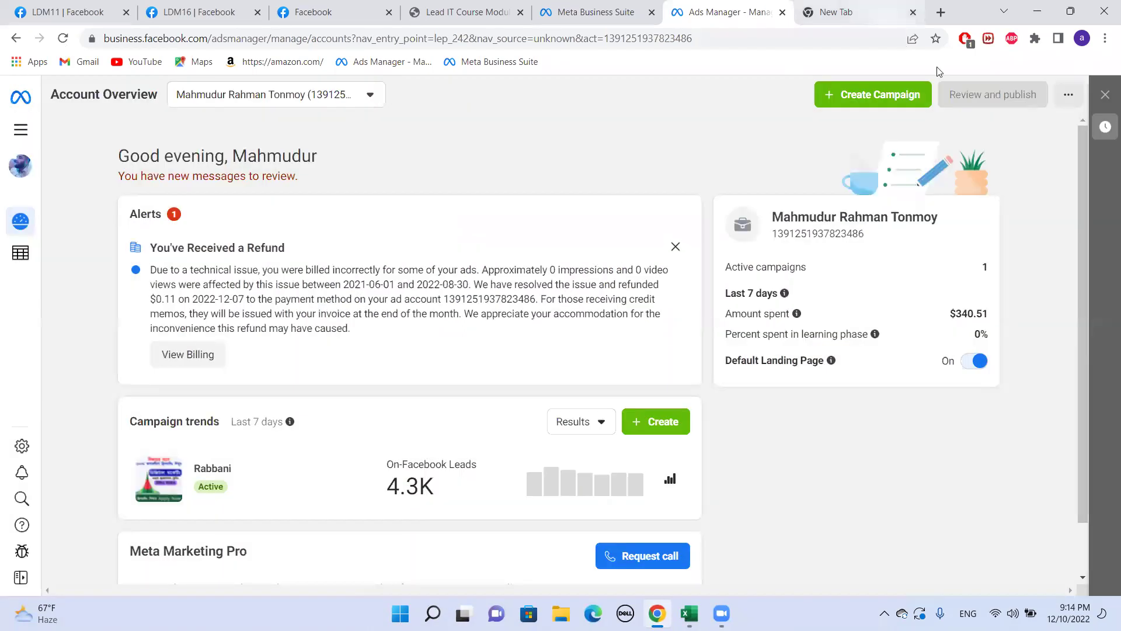
- Always pause AdBlock on business.facebook.com and turn off Adblock Plus for the same website
left_click(966, 39)
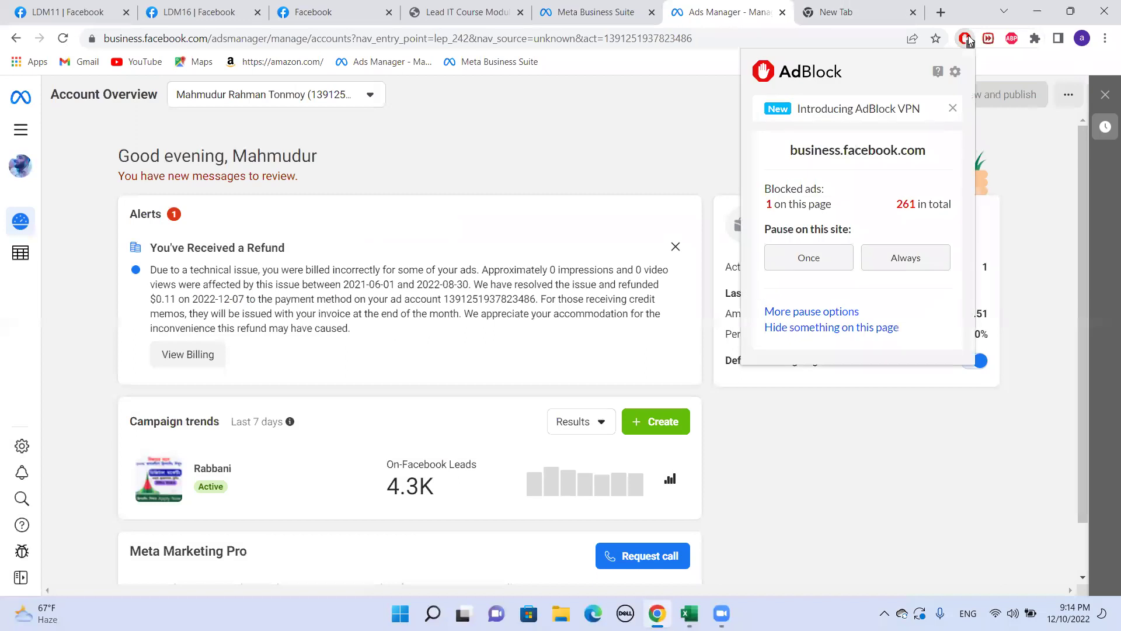
left_click(904, 257)
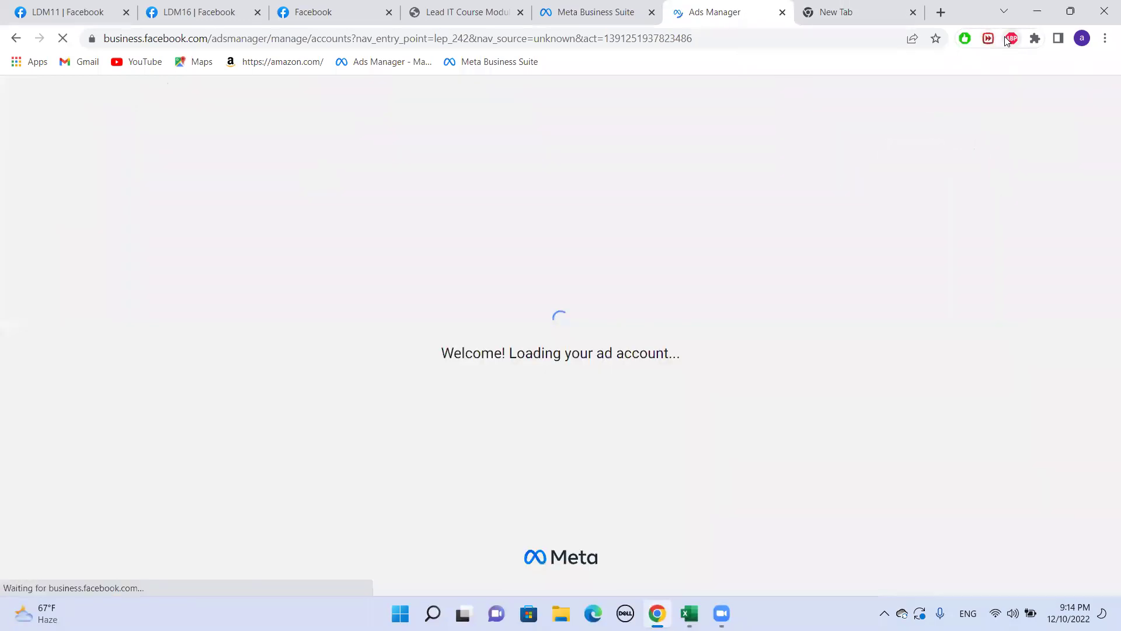
left_click(1009, 40)
left_click(995, 130)
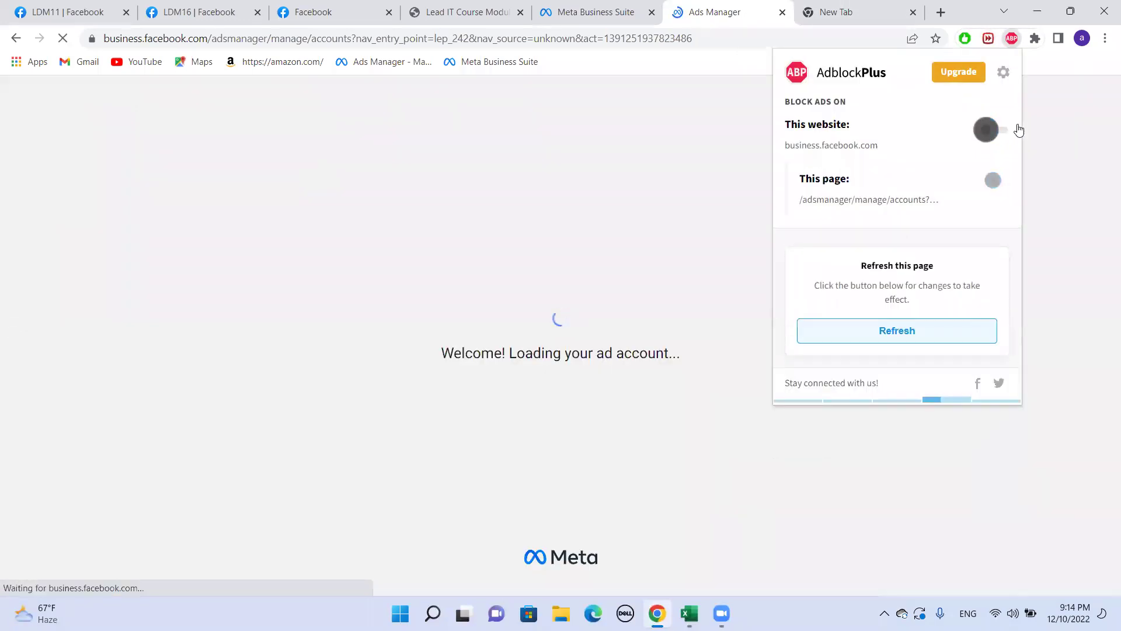
left_click(1044, 103)
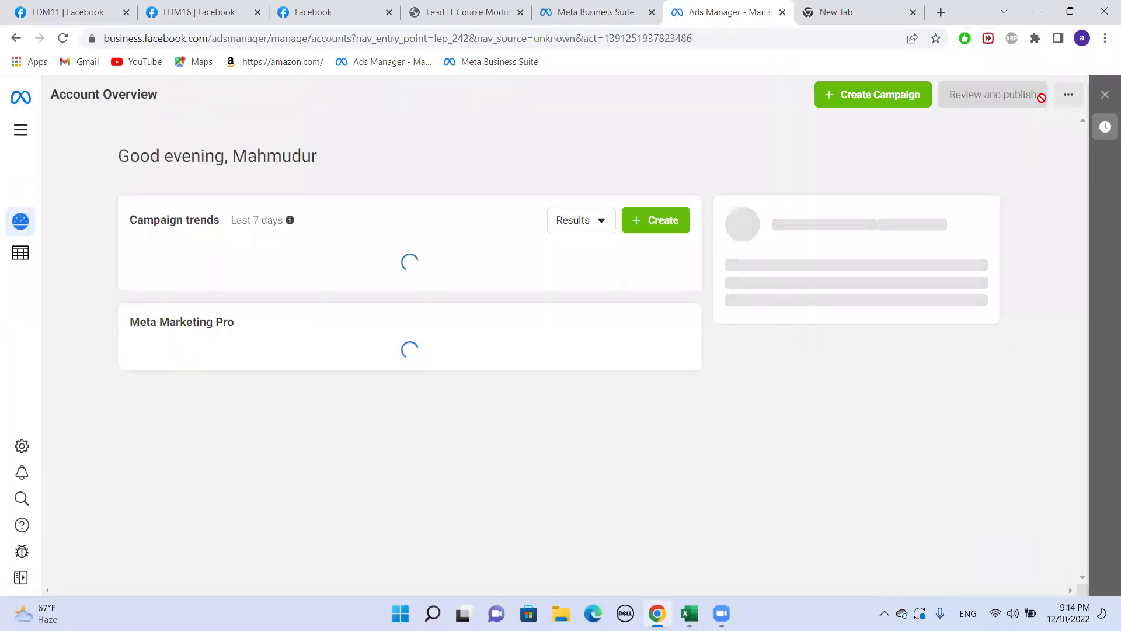
- Try to start a new campaign in Ads Manager and dismiss the ad blocker notice
left_click(892, 94)
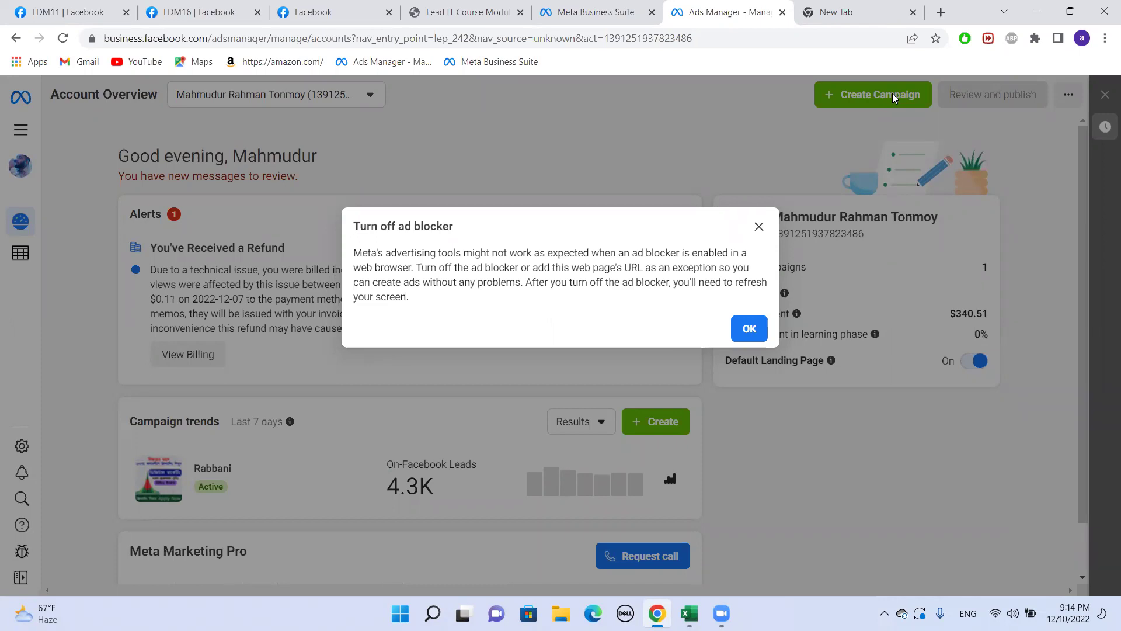
left_click(759, 227)
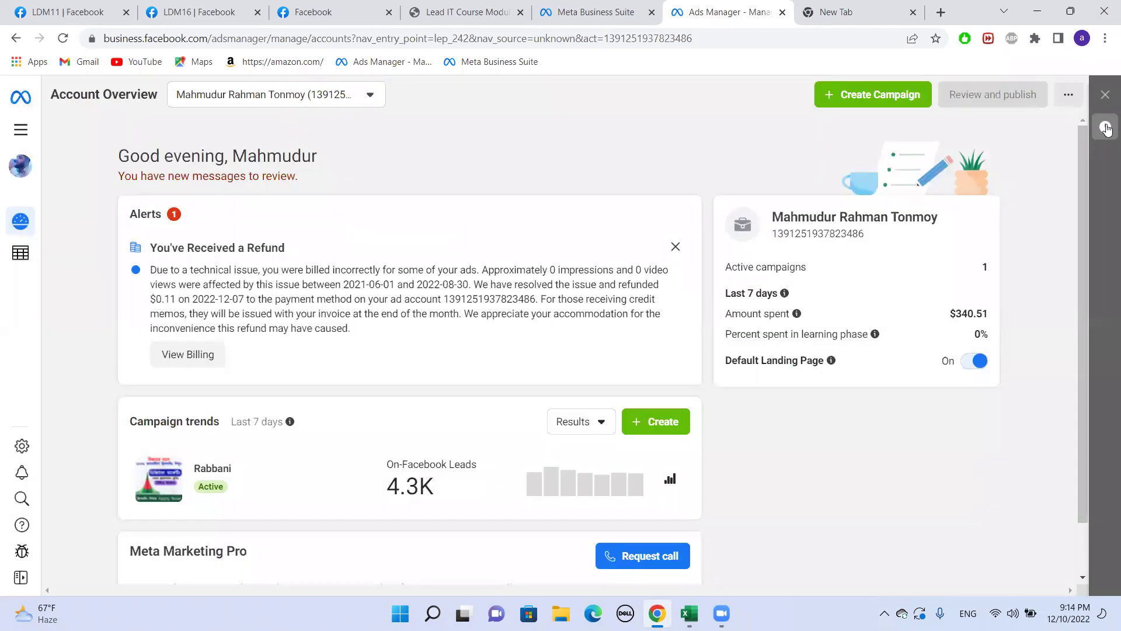
- Turn off ad blocking in the Adblock for Youtube extension
left_click(989, 38)
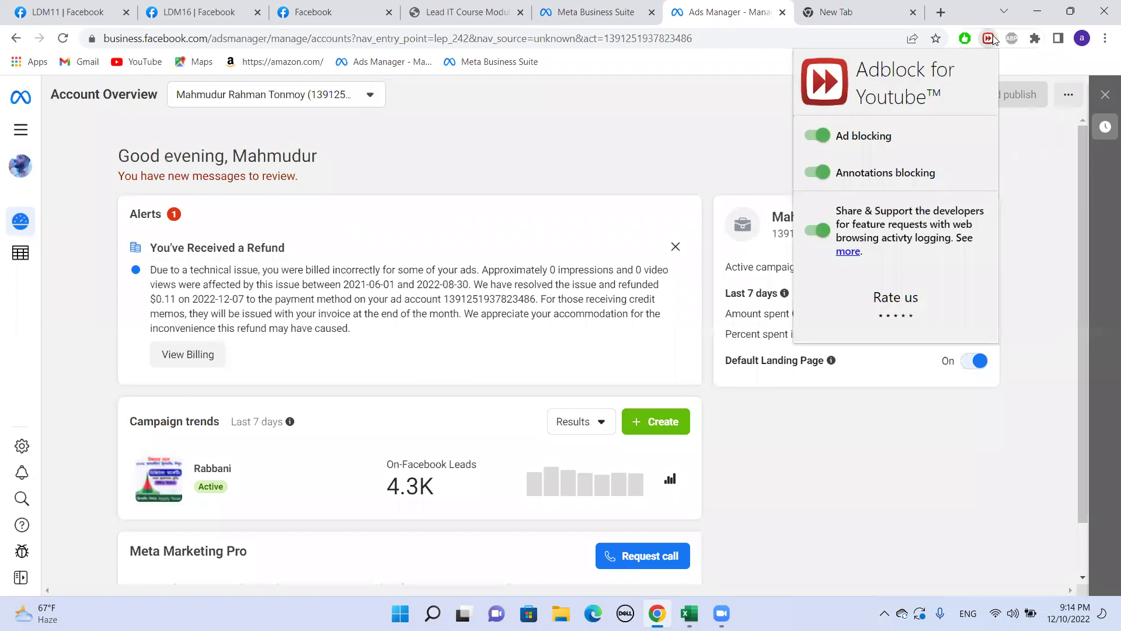
left_click(823, 136)
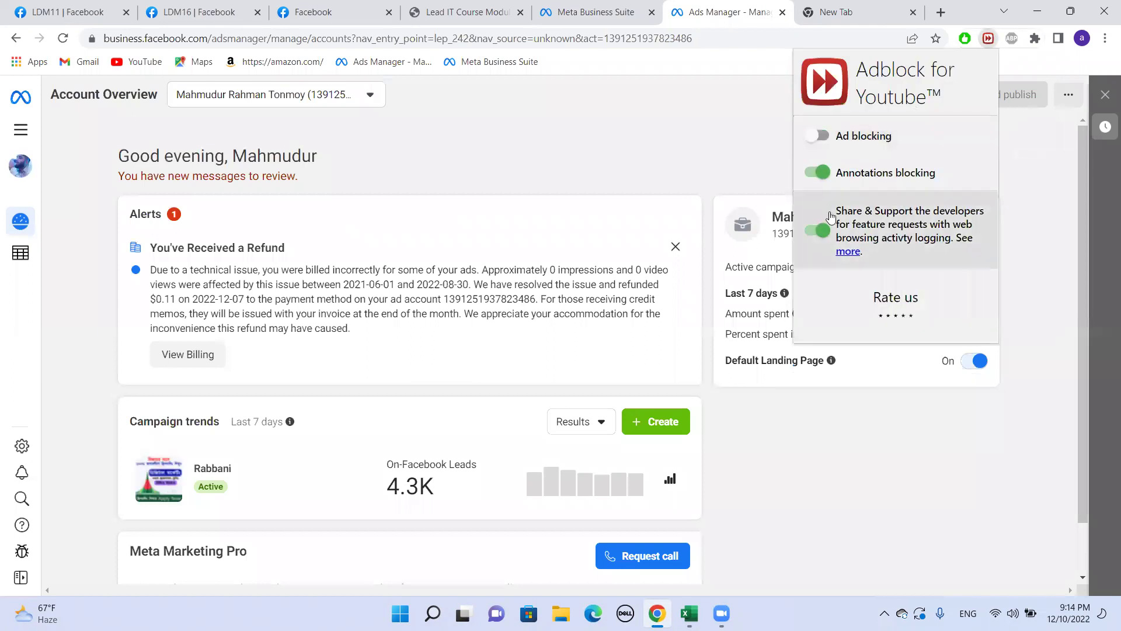
left_click(506, 125)
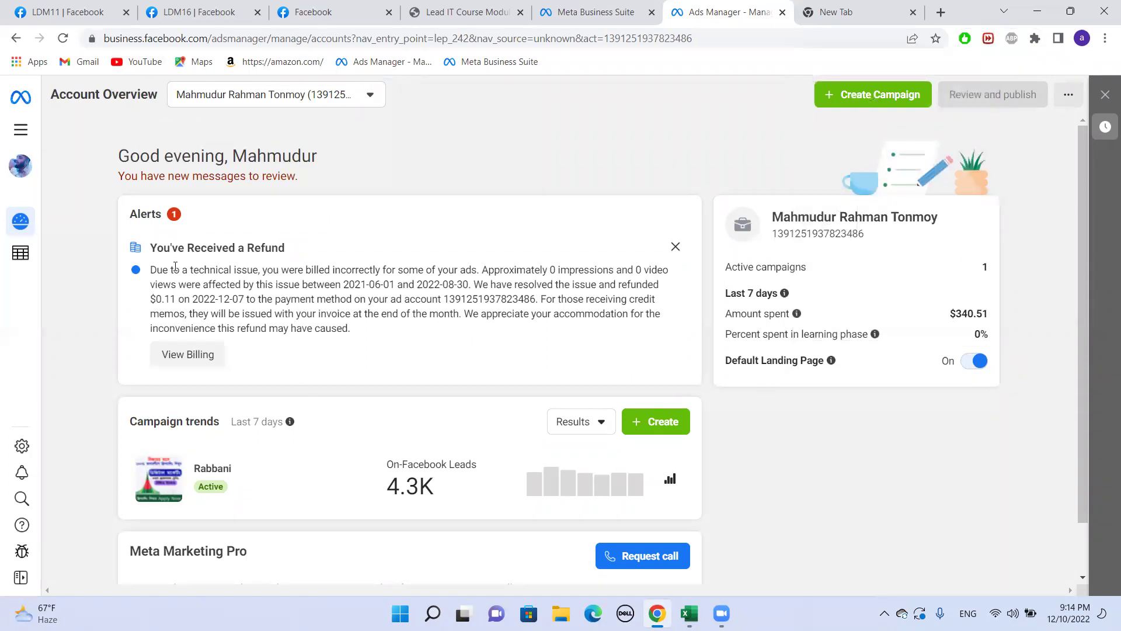
- Open the campaigns table and create a new campaign with the Leads objective
left_click(675, 246)
left_click(22, 261)
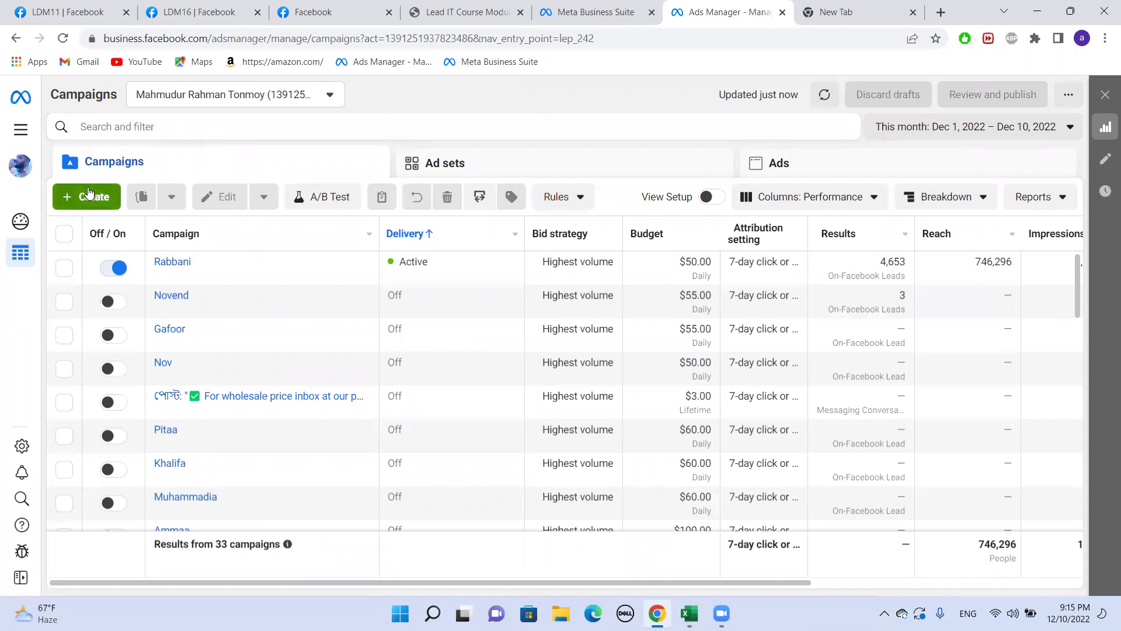
left_click(88, 193)
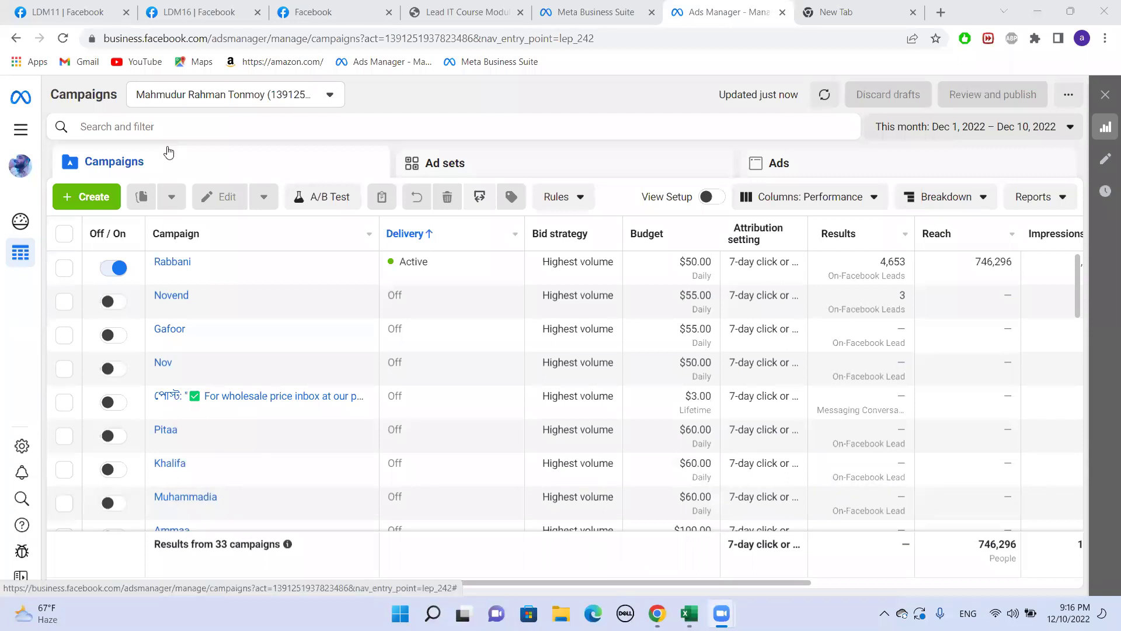
left_click(75, 196)
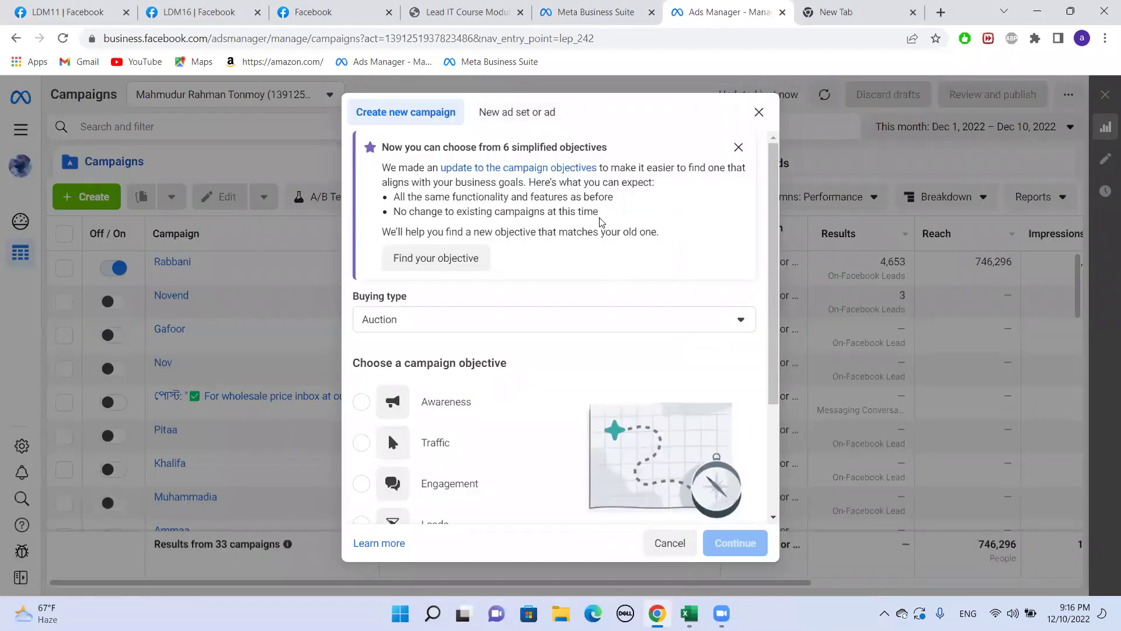
scroll(602, 222, "down", 3)
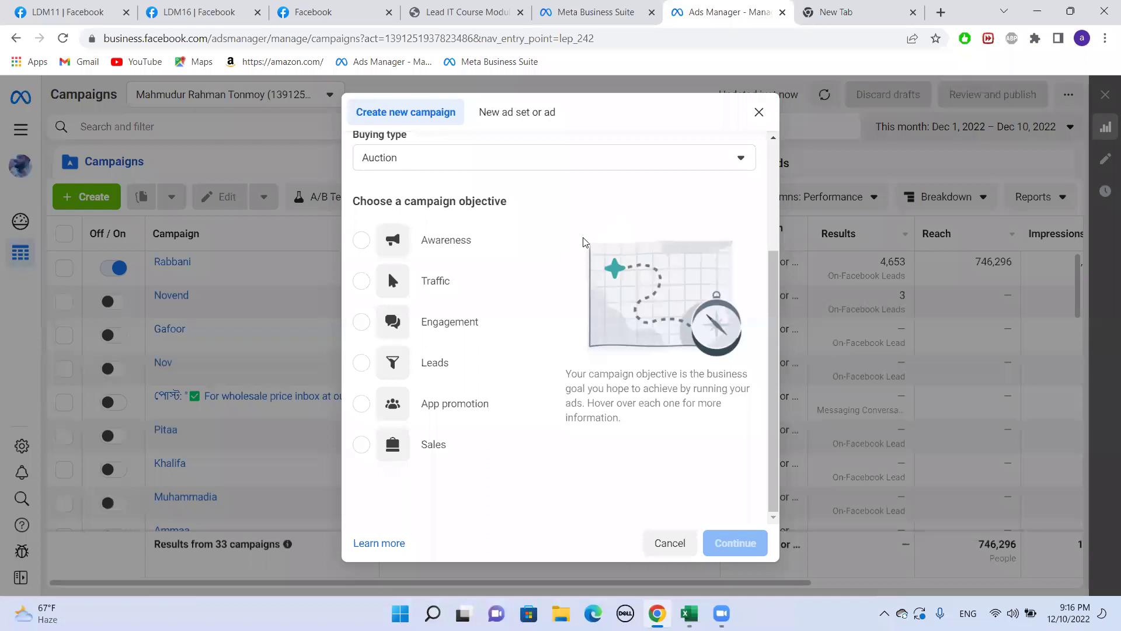
left_click(372, 358)
scroll(675, 333, "down", 1)
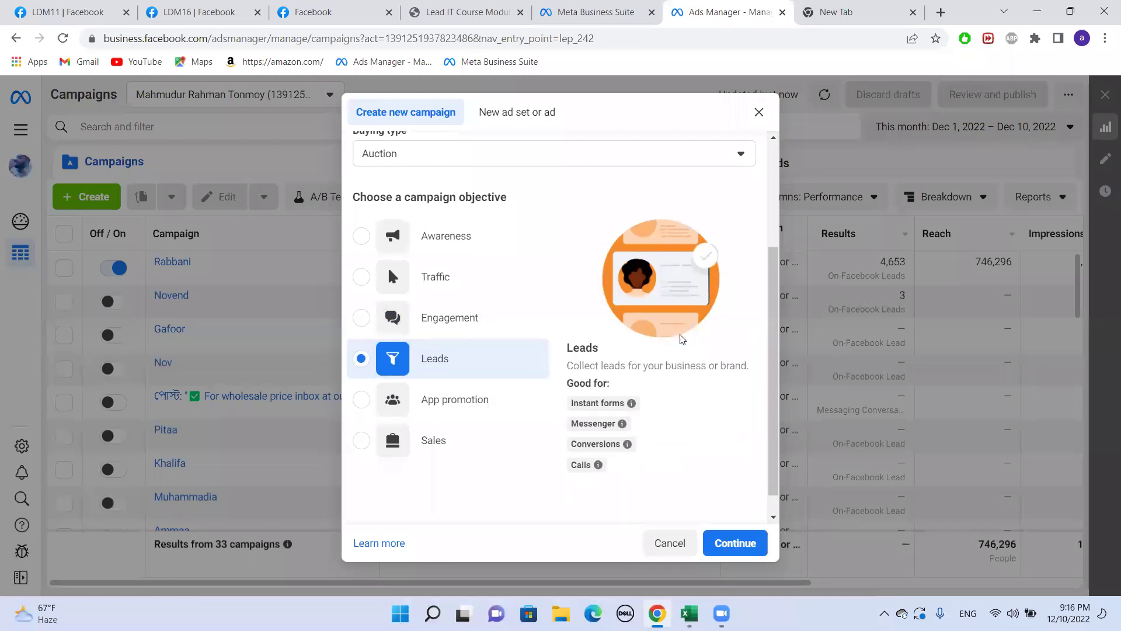
left_click(738, 535)
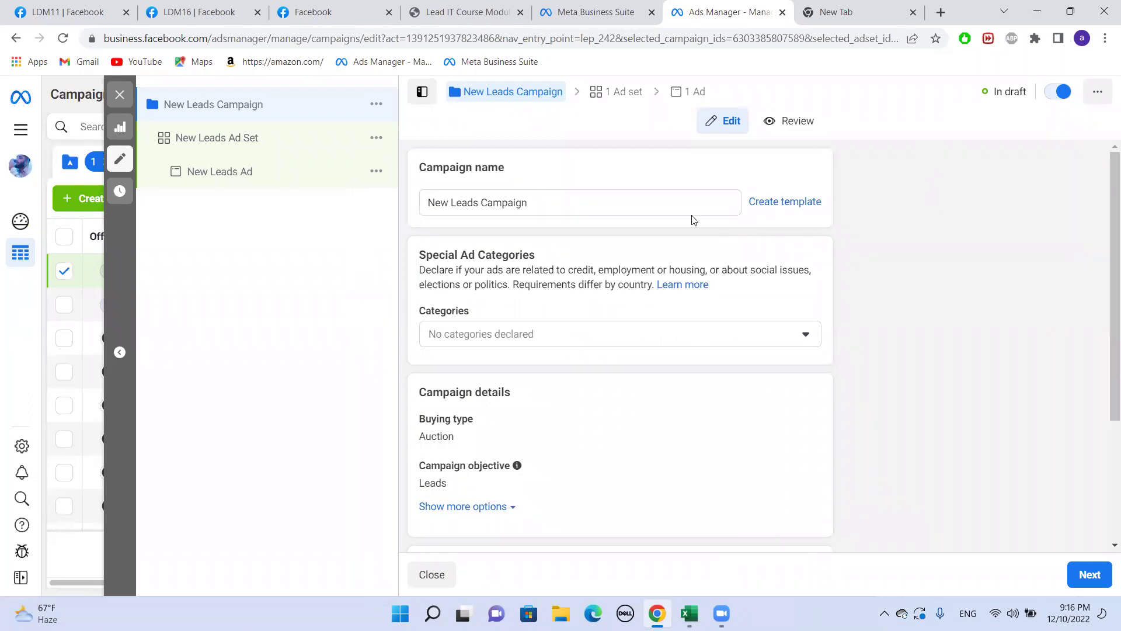
- Rename the campaign as New Leads Campaign test and continue to its ad set settings
left_click(592, 199)
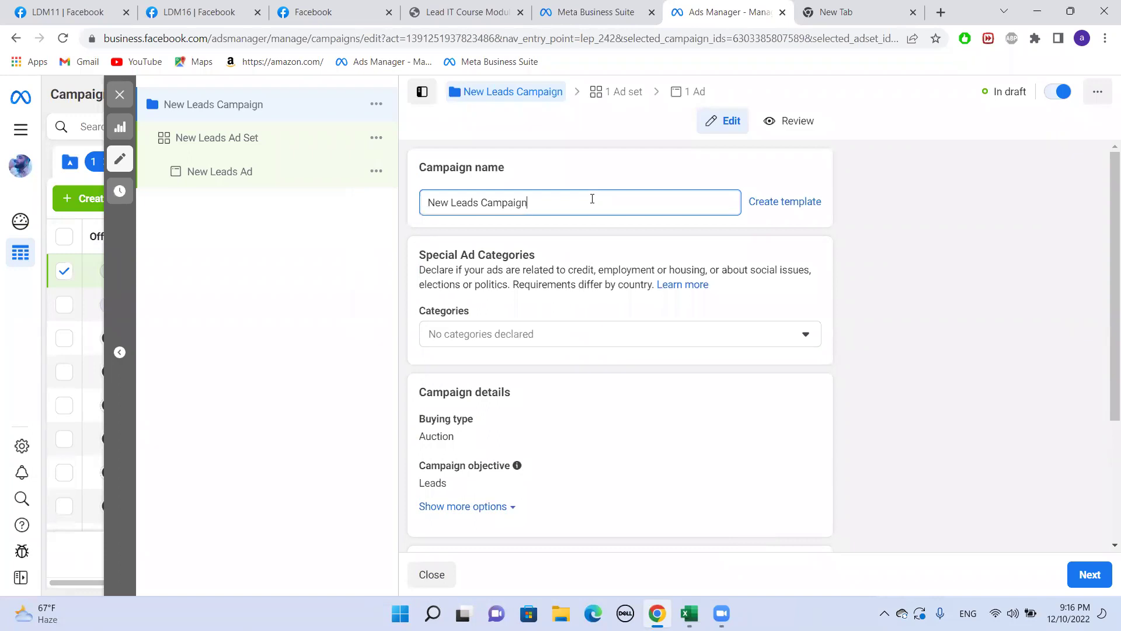
type("test")
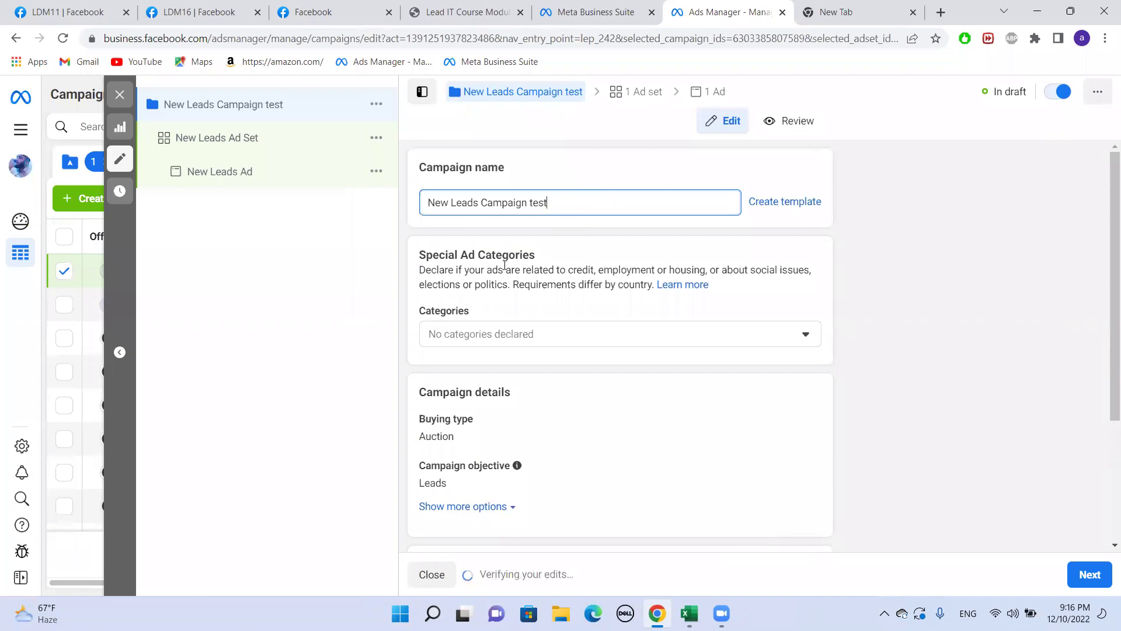
scroll(669, 358, "down", 3)
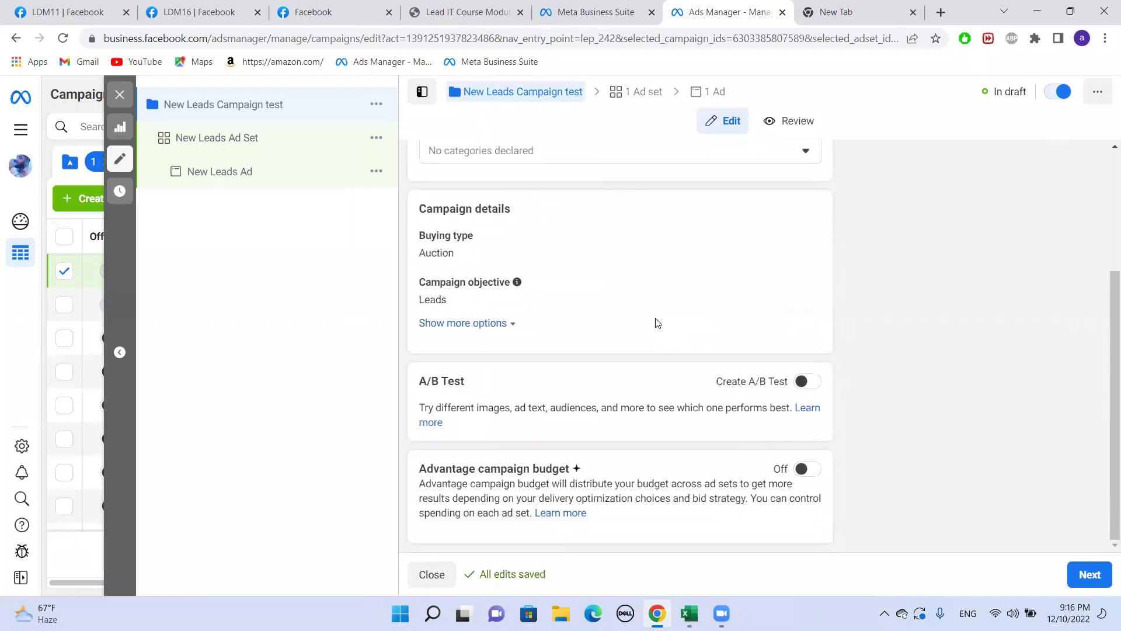
scroll(853, 366, "up", 3)
scroll(856, 482, "down", 1)
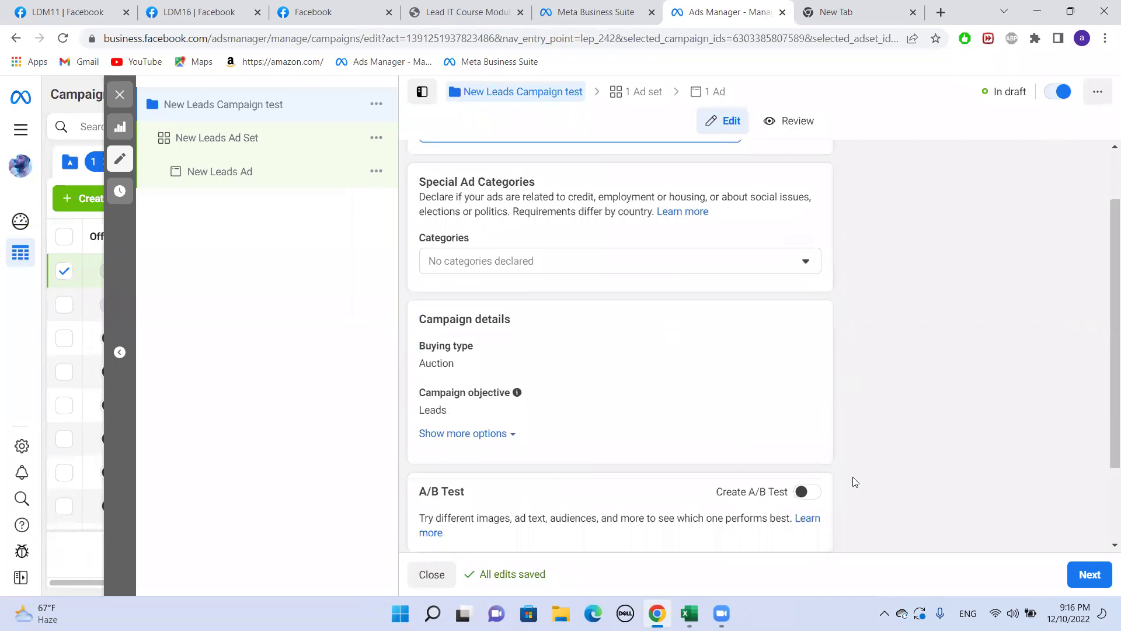
scroll(846, 434, "down", 2)
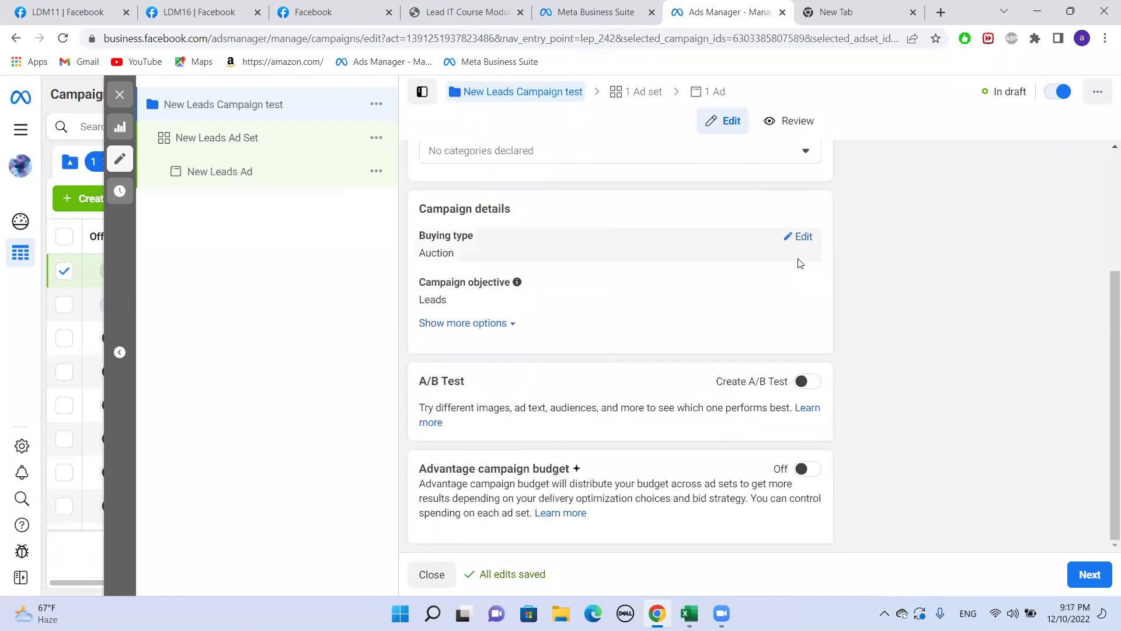
left_click(1093, 577)
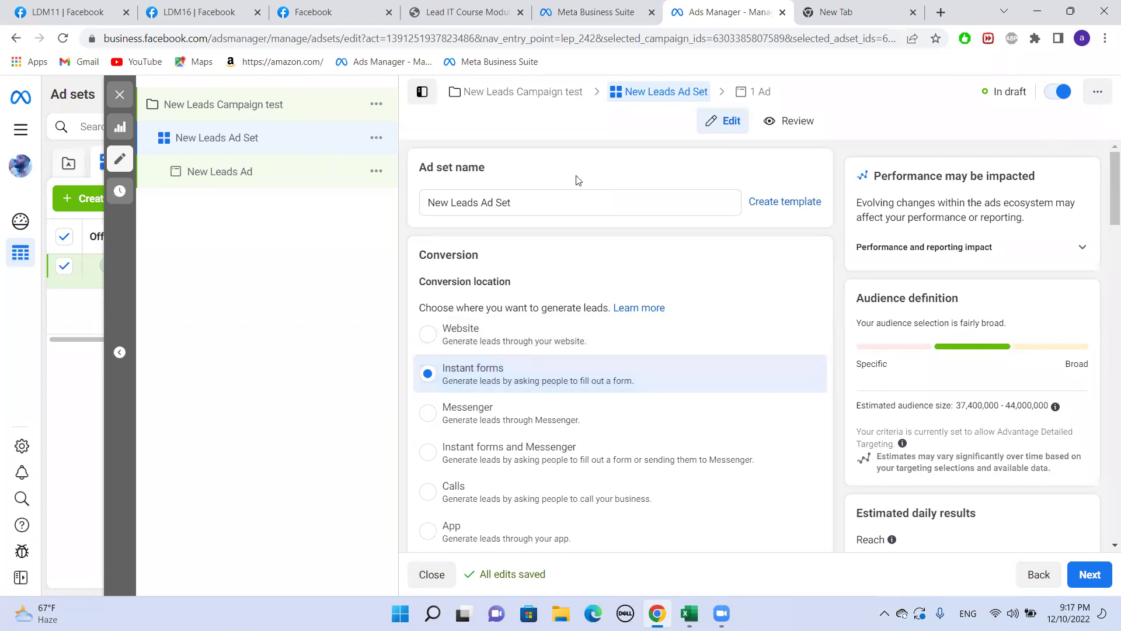
- Choose ChiC as the Facebook Page for the New Leads Ad Set
scroll(575, 180, "down", 3)
scroll(558, 162, "down", 2)
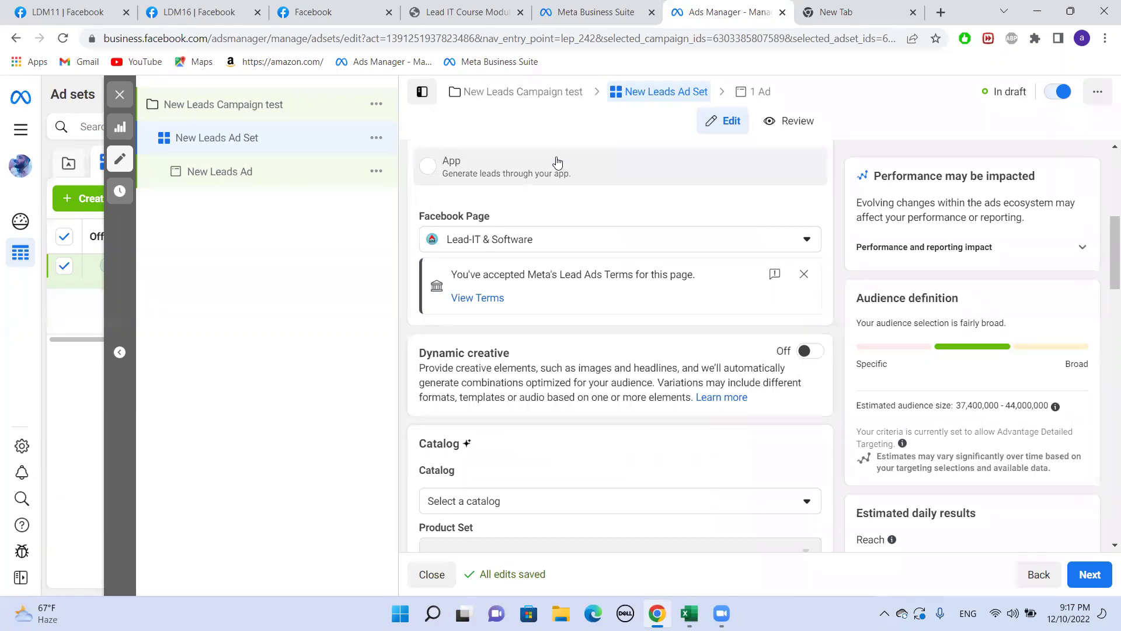
right_click(557, 162)
left_click(517, 210)
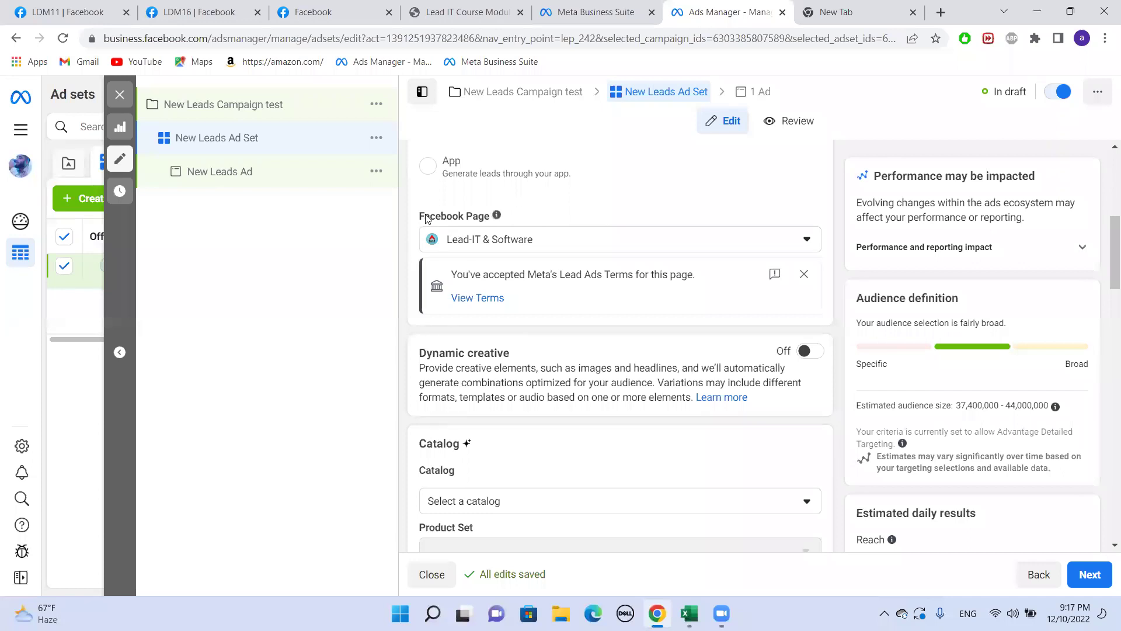
mouse_move(540, 214)
left_click(609, 247)
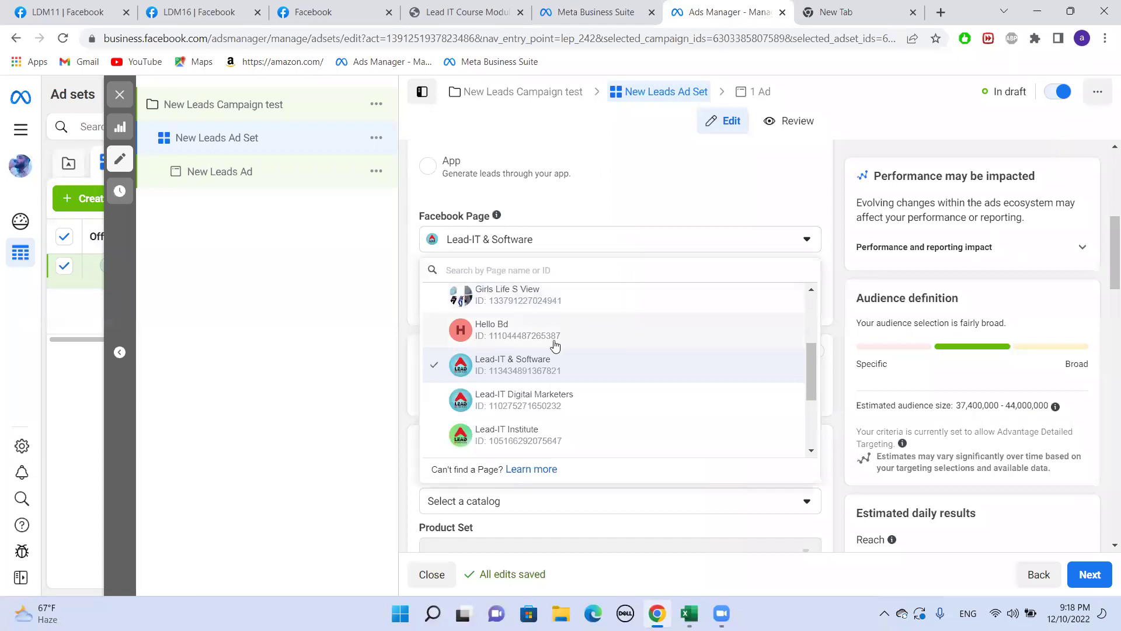
scroll(556, 326, "down", 3)
scroll(556, 326, "up", 5)
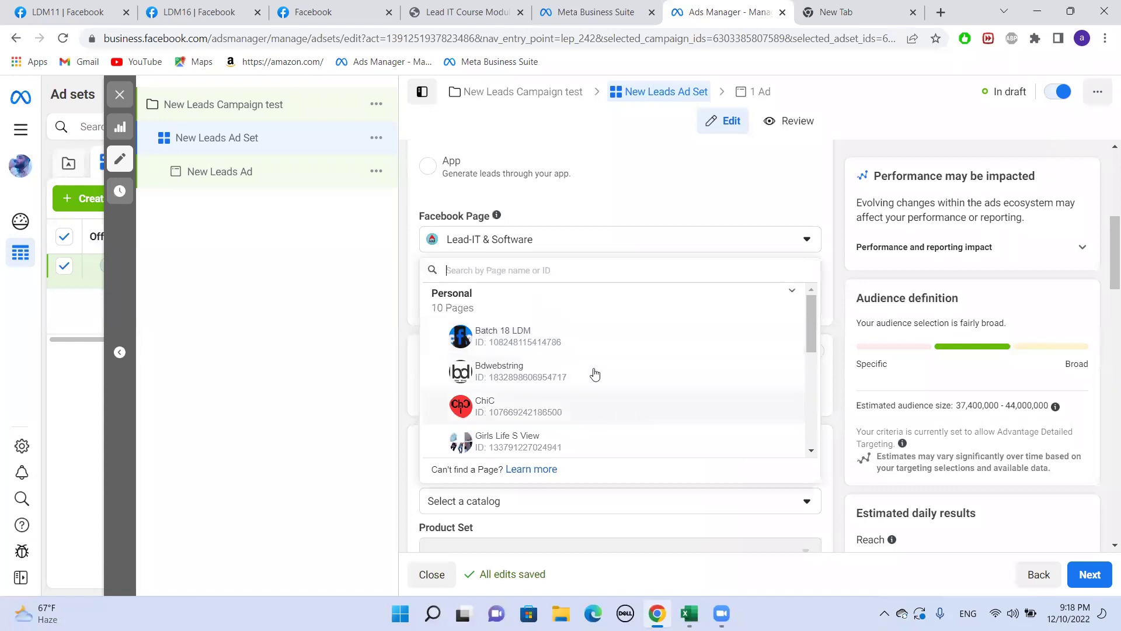
left_click(539, 403)
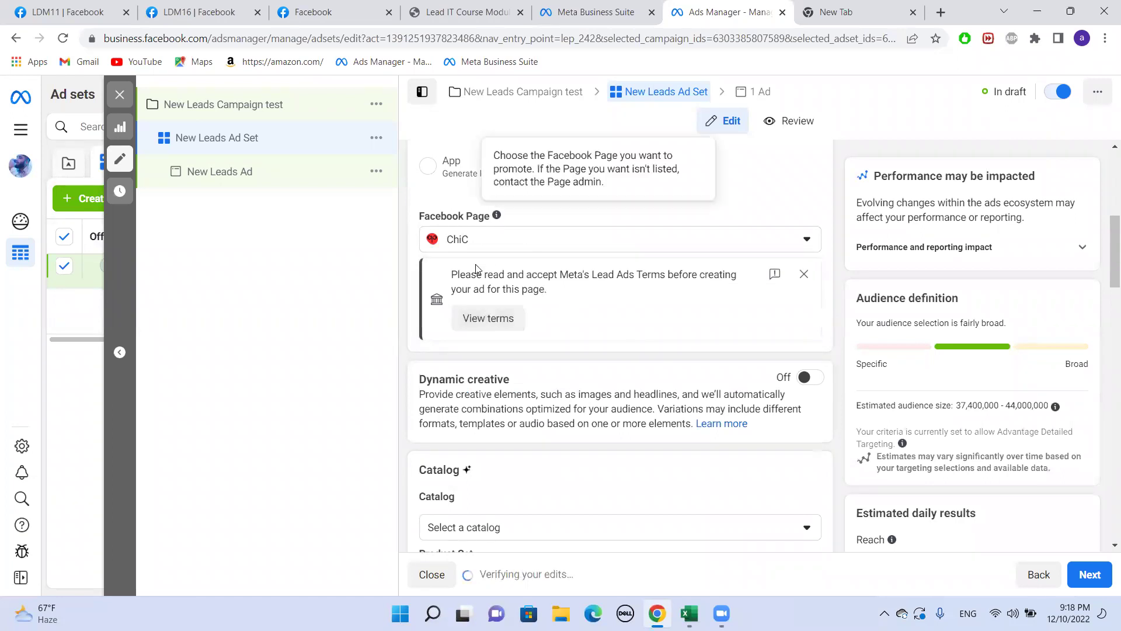
- Review and accept Meta's Lead Ads Terms for the ChiC page
left_click(497, 367)
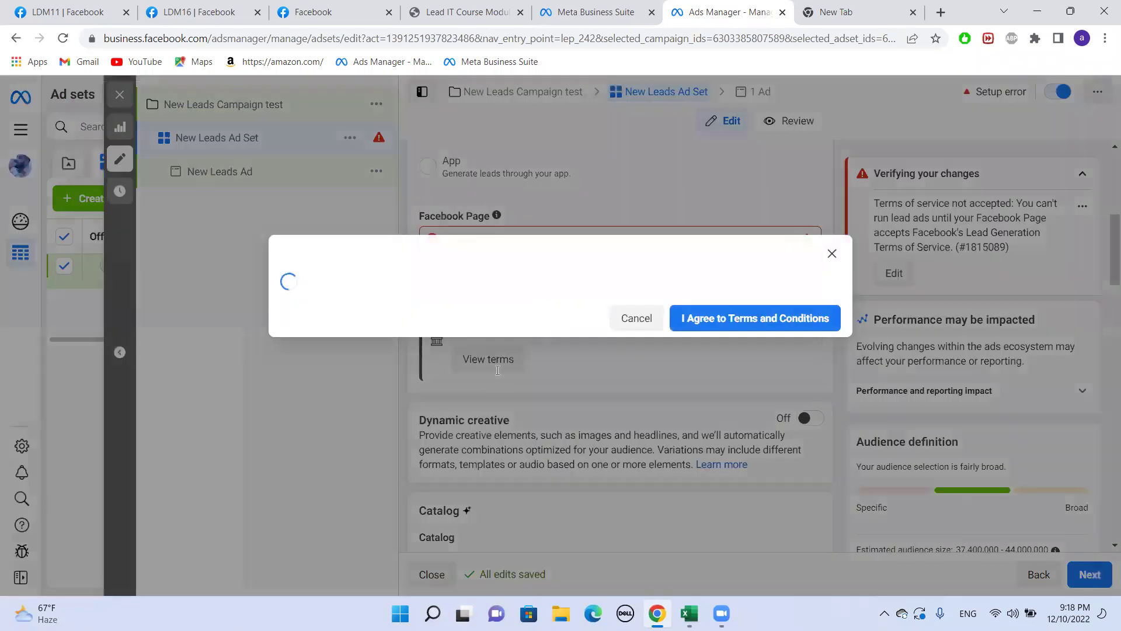
scroll(448, 298, "down", 5)
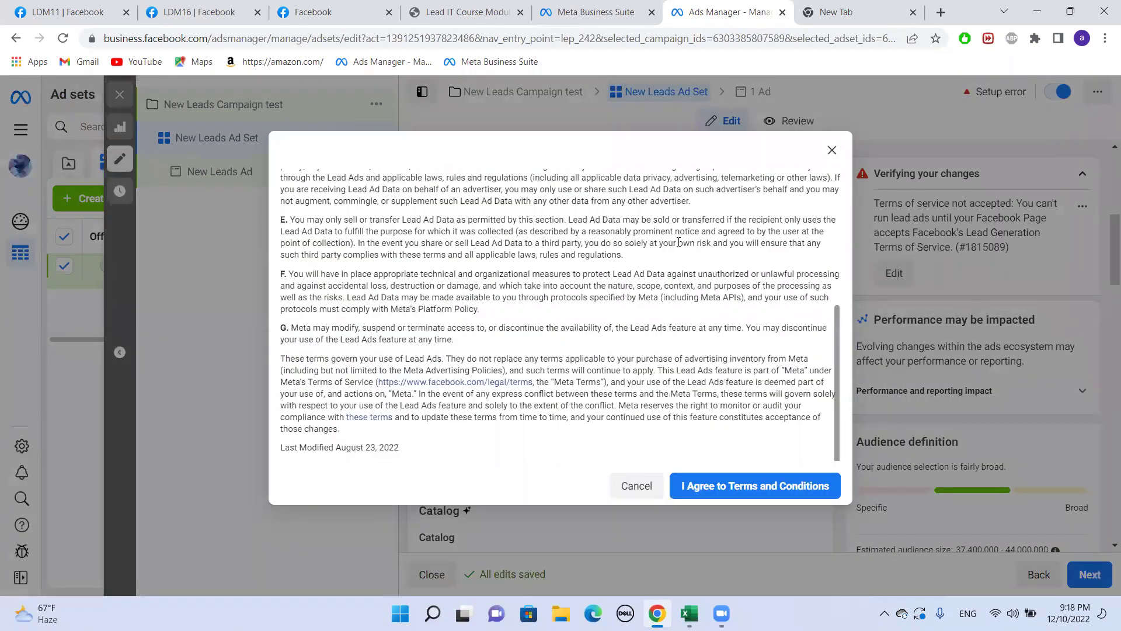
left_click(832, 150)
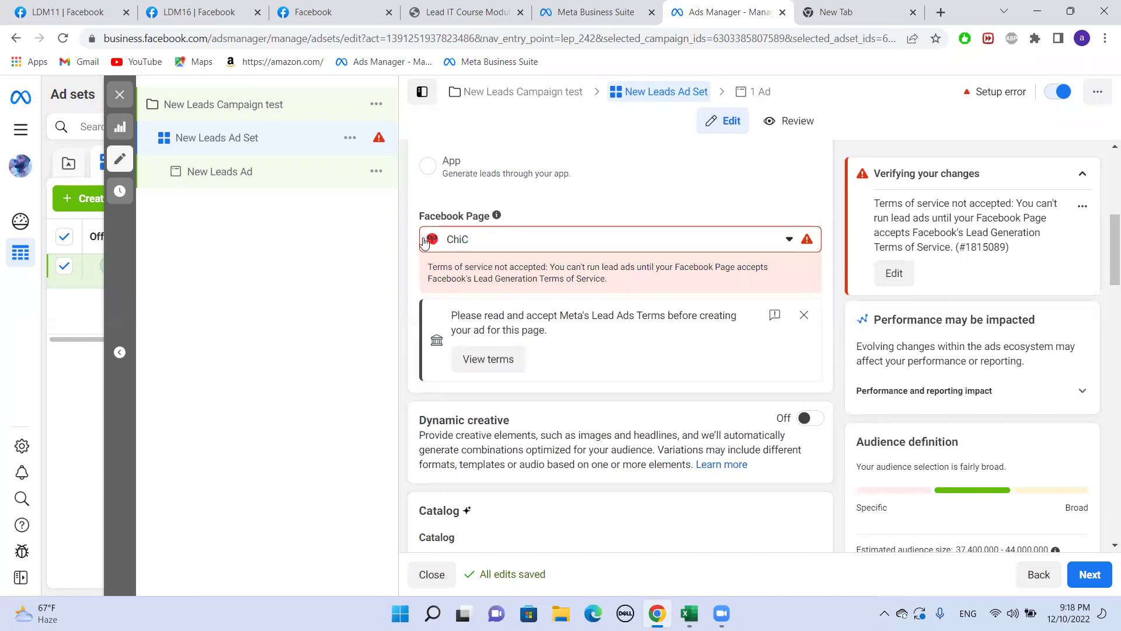
scroll(507, 254, "up", 5)
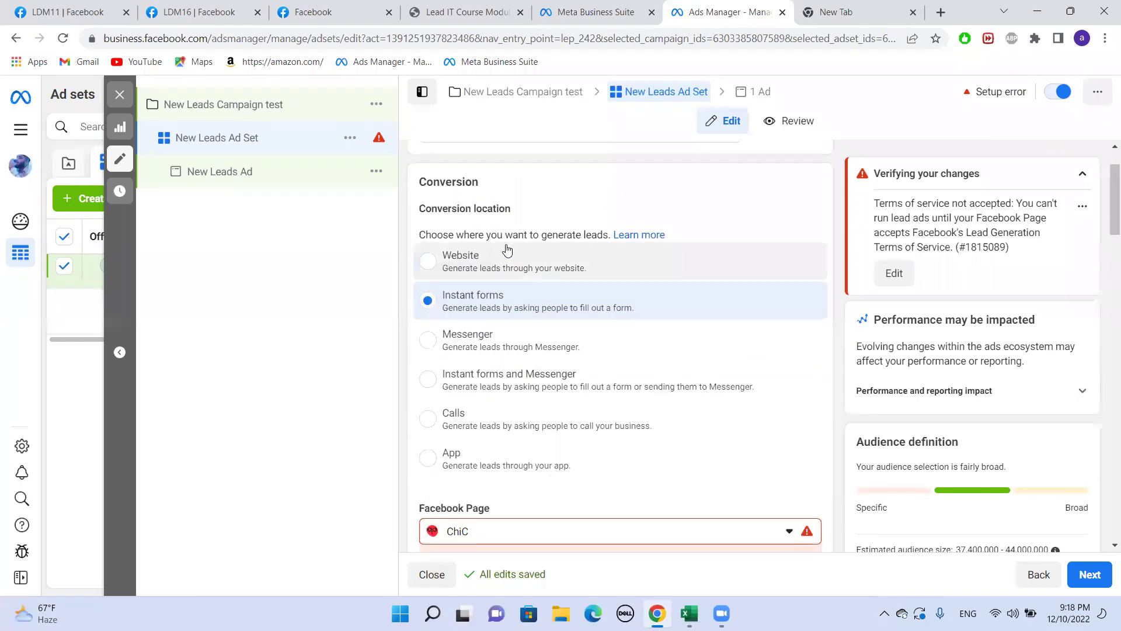
scroll(506, 252, "down", 4)
scroll(507, 251, "down", 3)
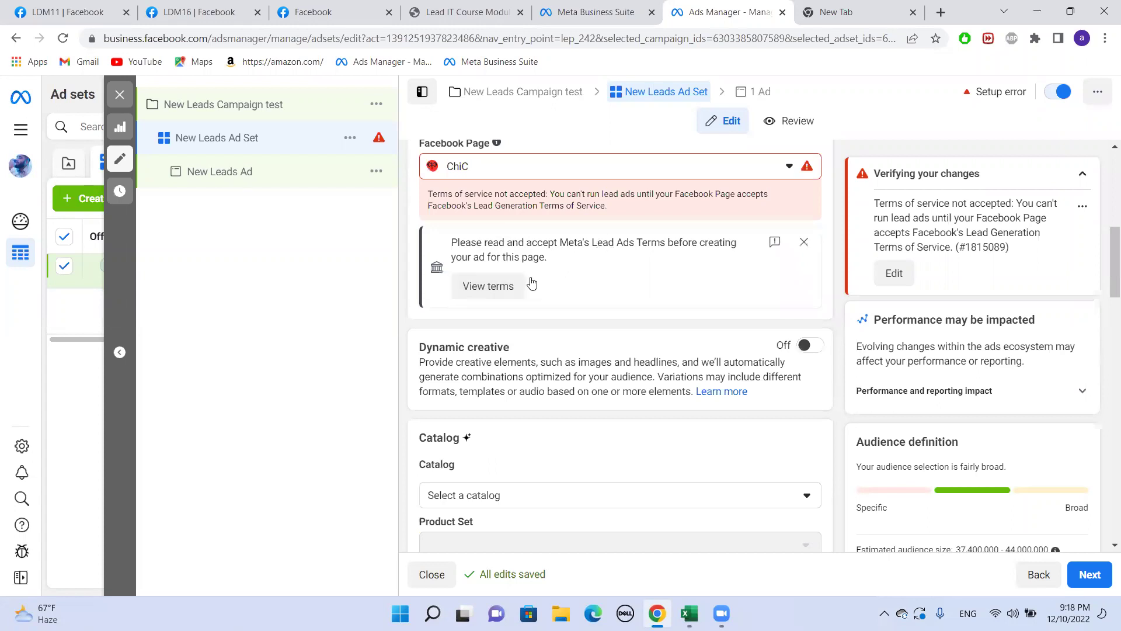
left_click(505, 284)
left_click(738, 490)
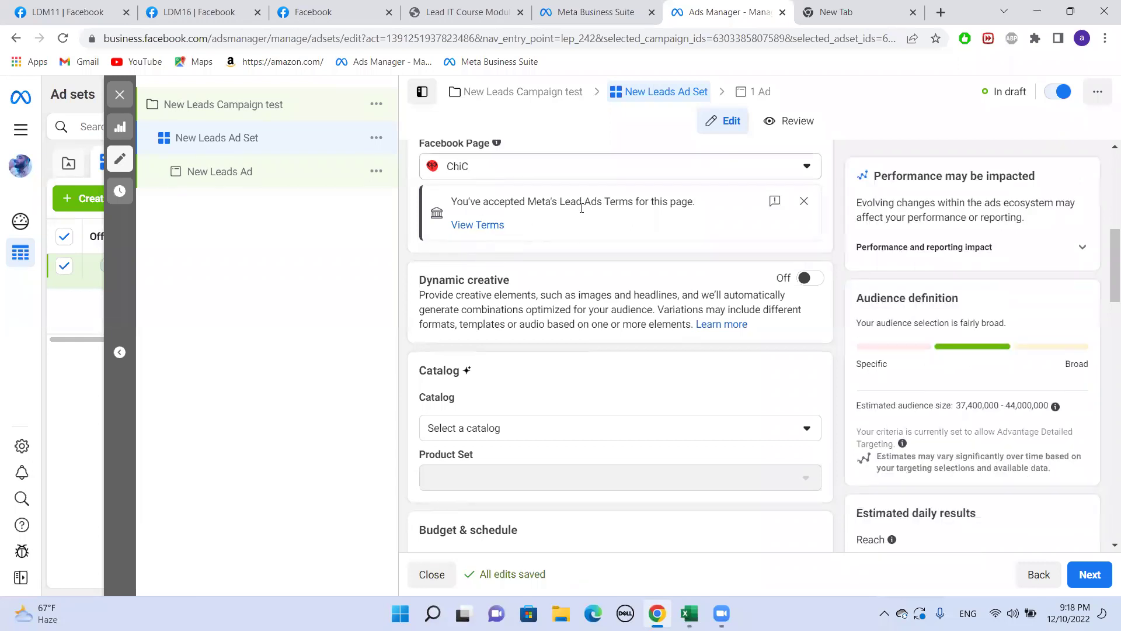
- Schedule the ad set to start on Dec 11, 2022 at 12:00 AM
scroll(527, 213, "down", 5)
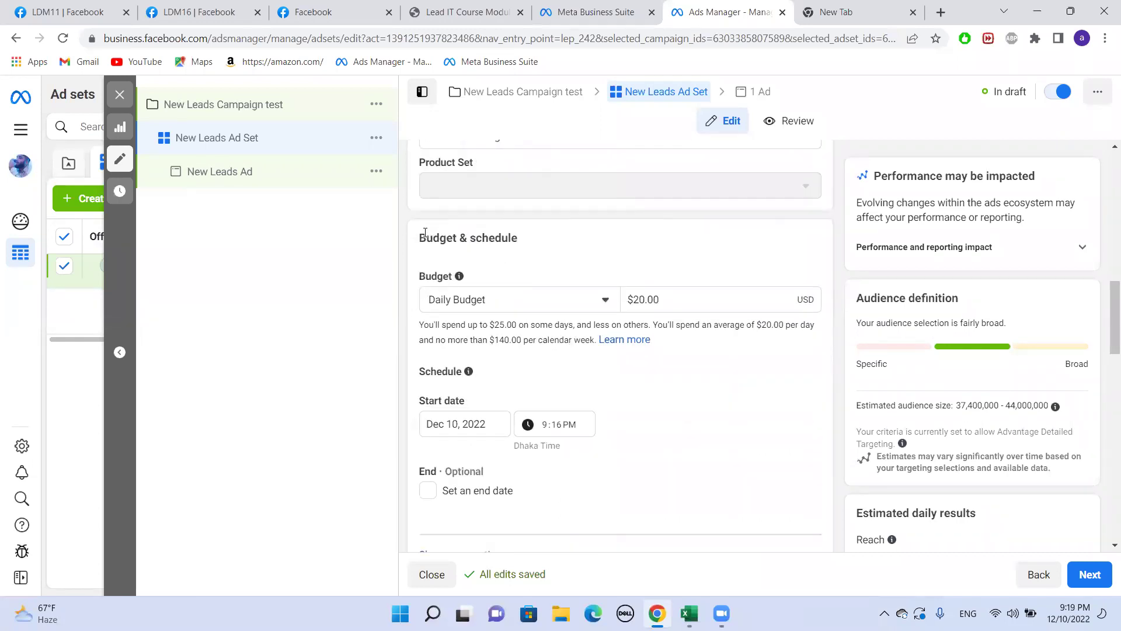
left_click_drag(418, 247, 534, 250)
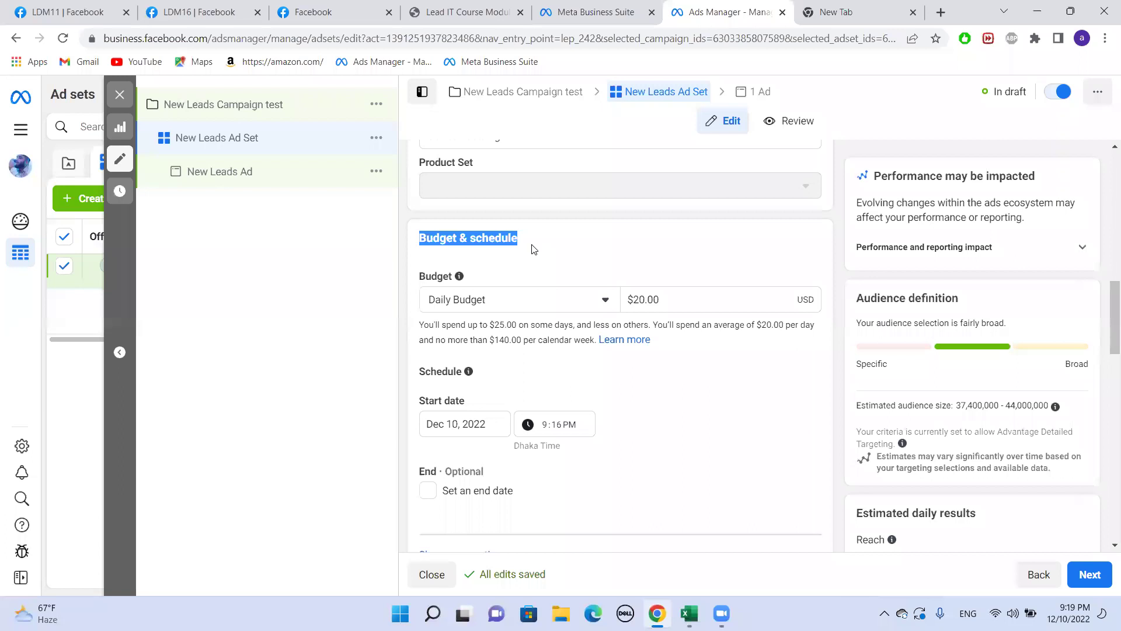
left_click(533, 250)
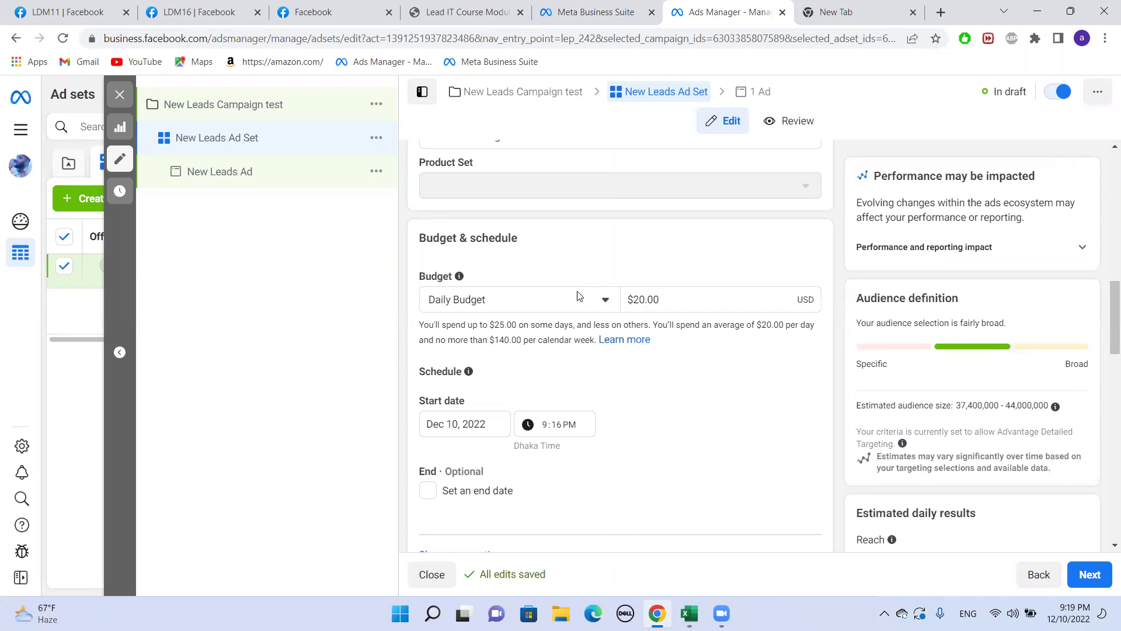
scroll(597, 362, "down", 1)
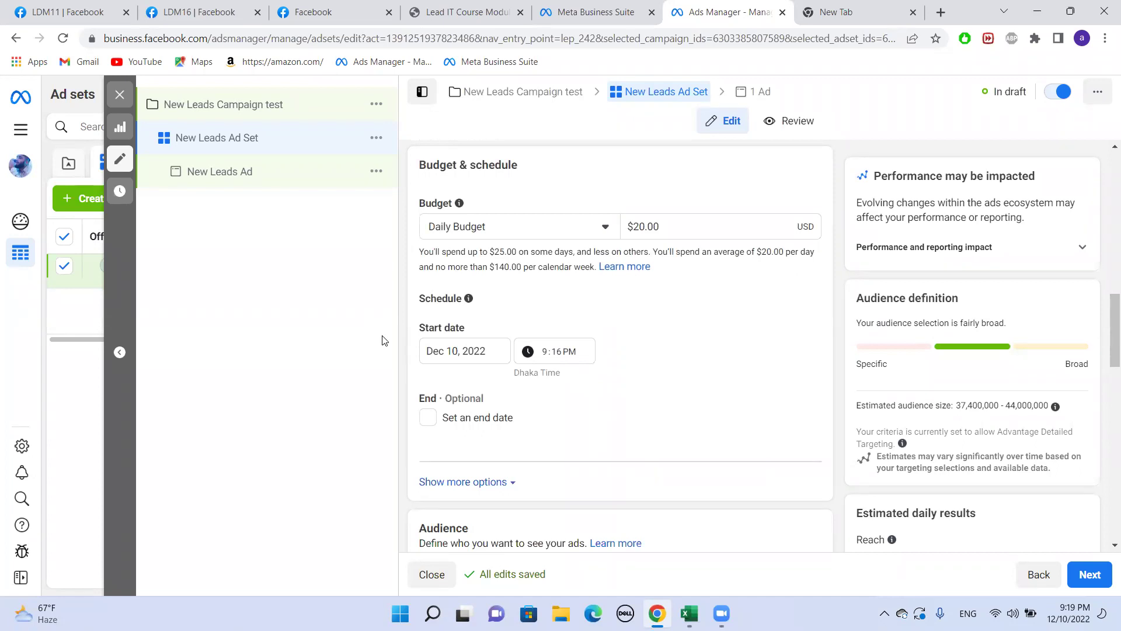
left_click(545, 350)
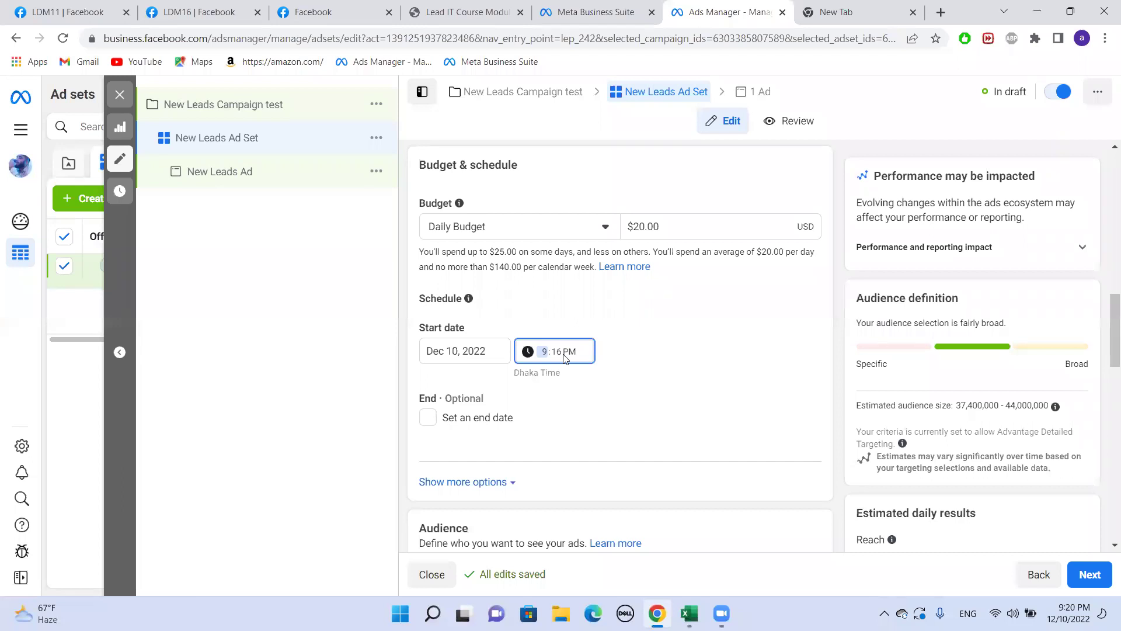
left_click(560, 352)
left_click(543, 354)
key("BackSpace")
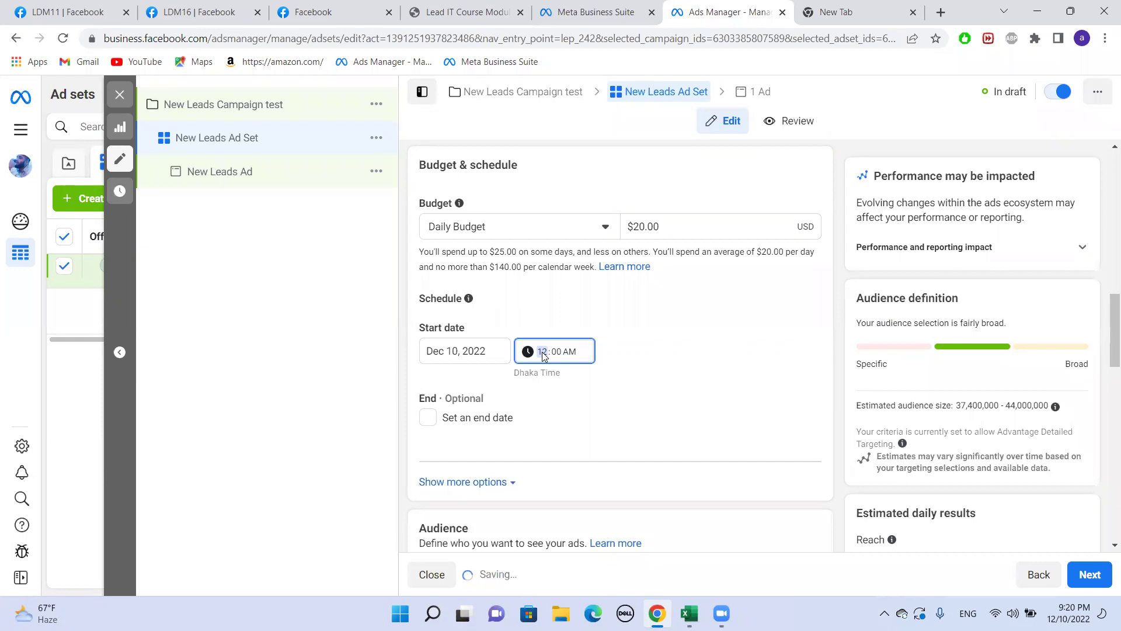
left_click(447, 345)
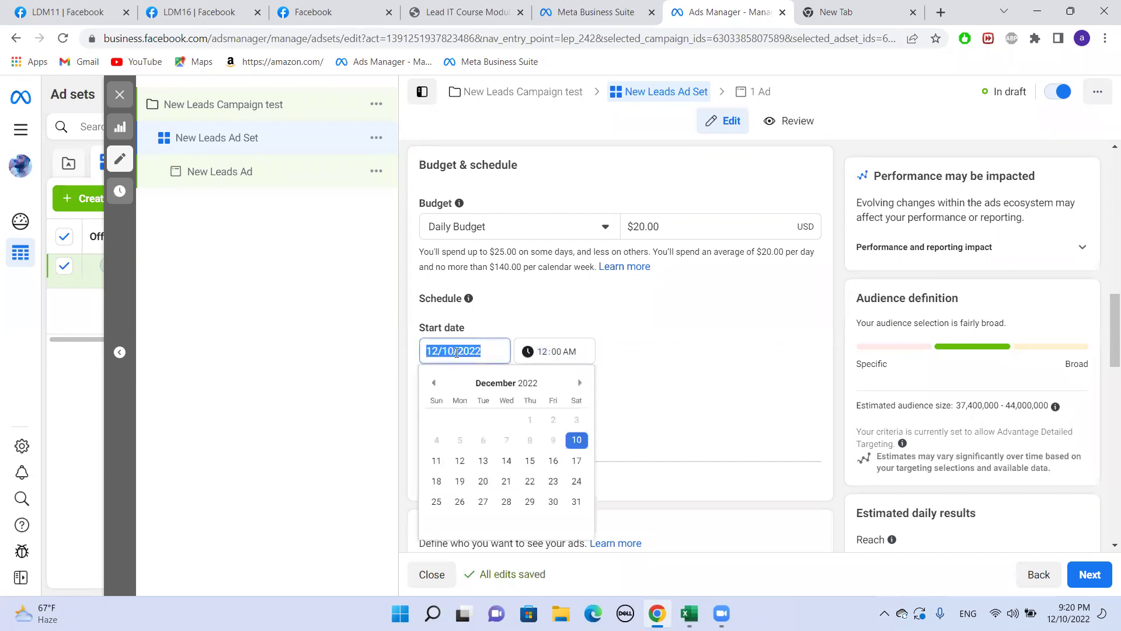
left_click(437, 461)
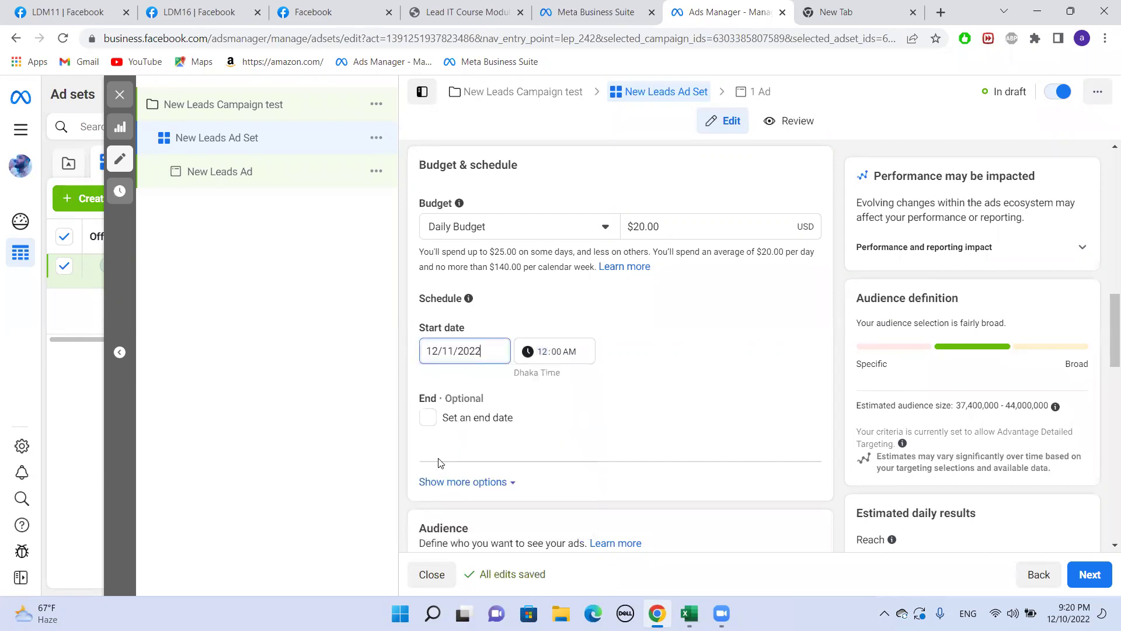
left_click(557, 352)
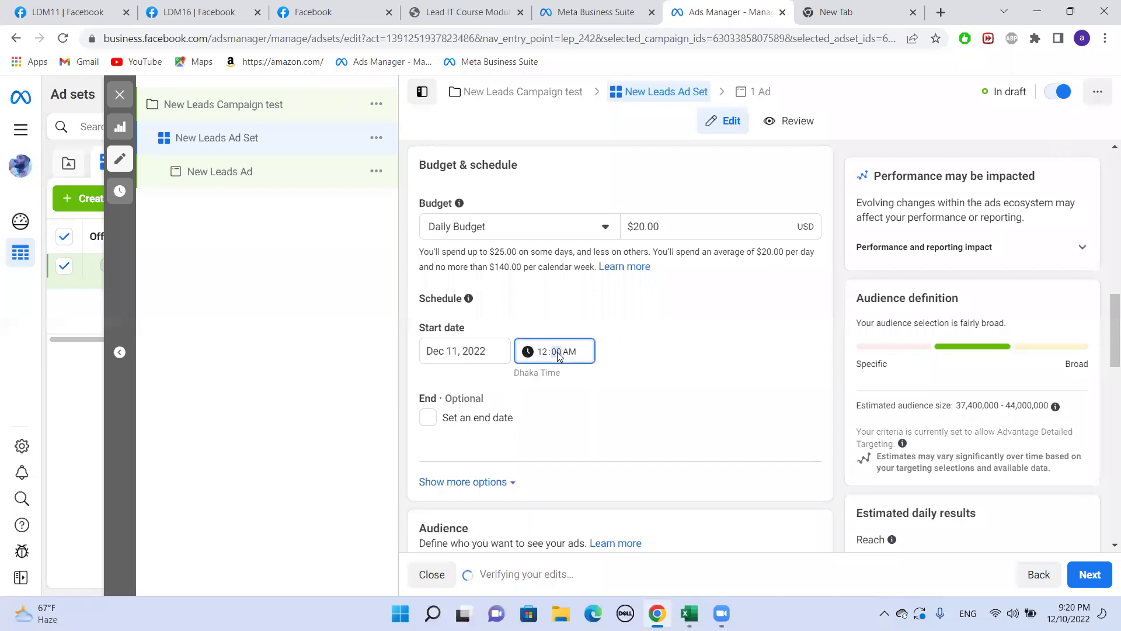
- Set the ad set's start time to 12:05 AM
type("5")
left_click(576, 330)
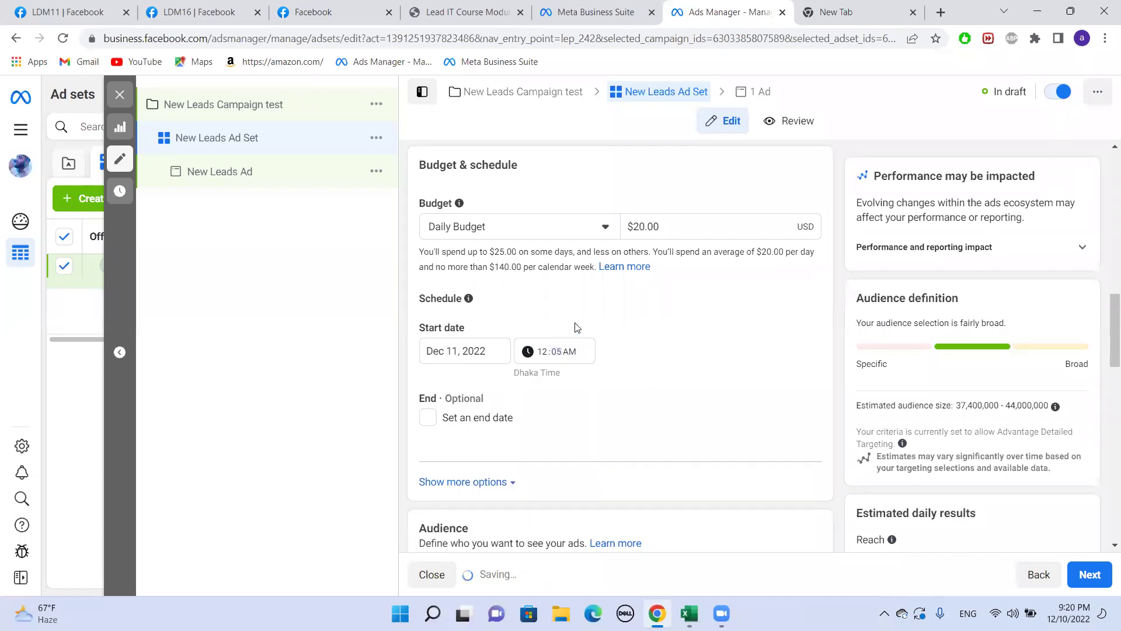
- Review the ad set's budget, start date and optional end date settings, continuing down to the Audience section
scroll(586, 313, "down", 2)
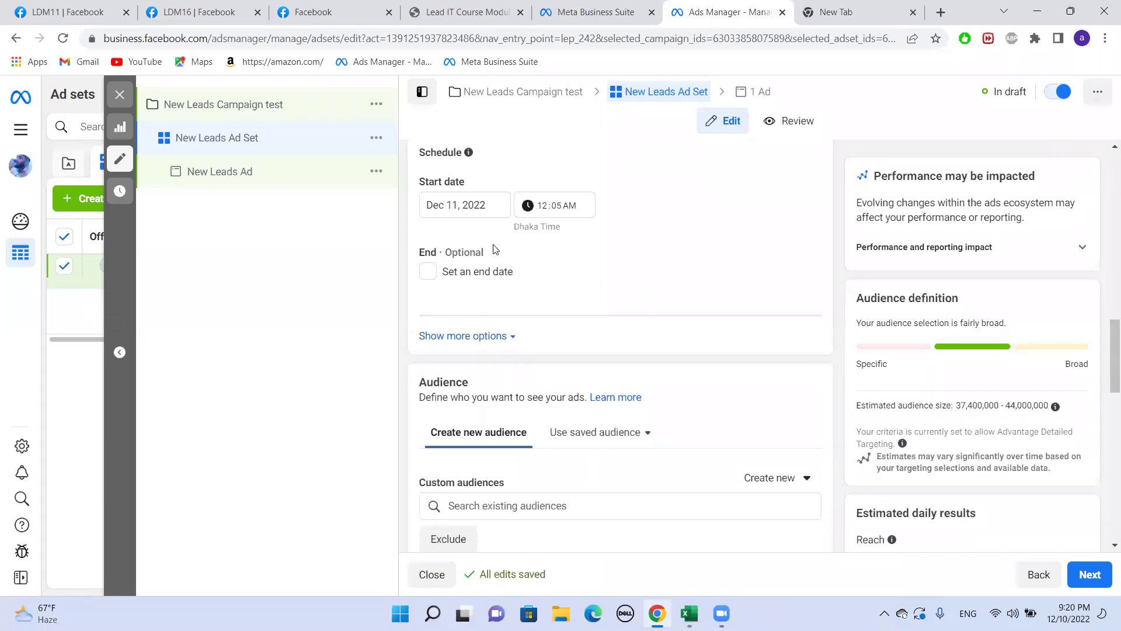
scroll(492, 302, "up", 5)
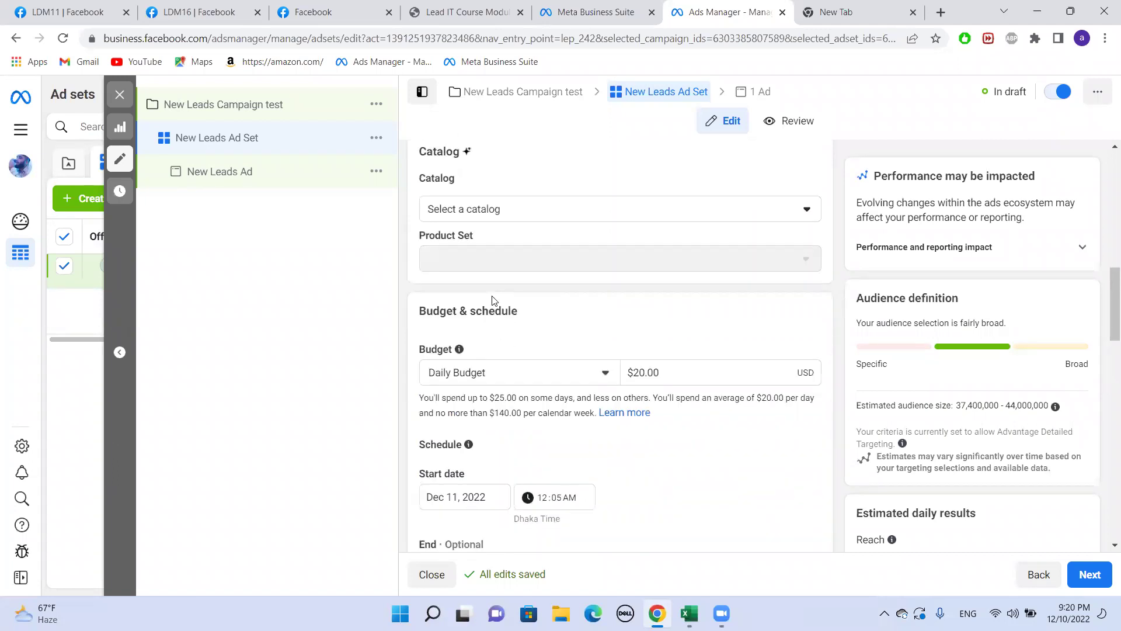
scroll(492, 302, "down", 3)
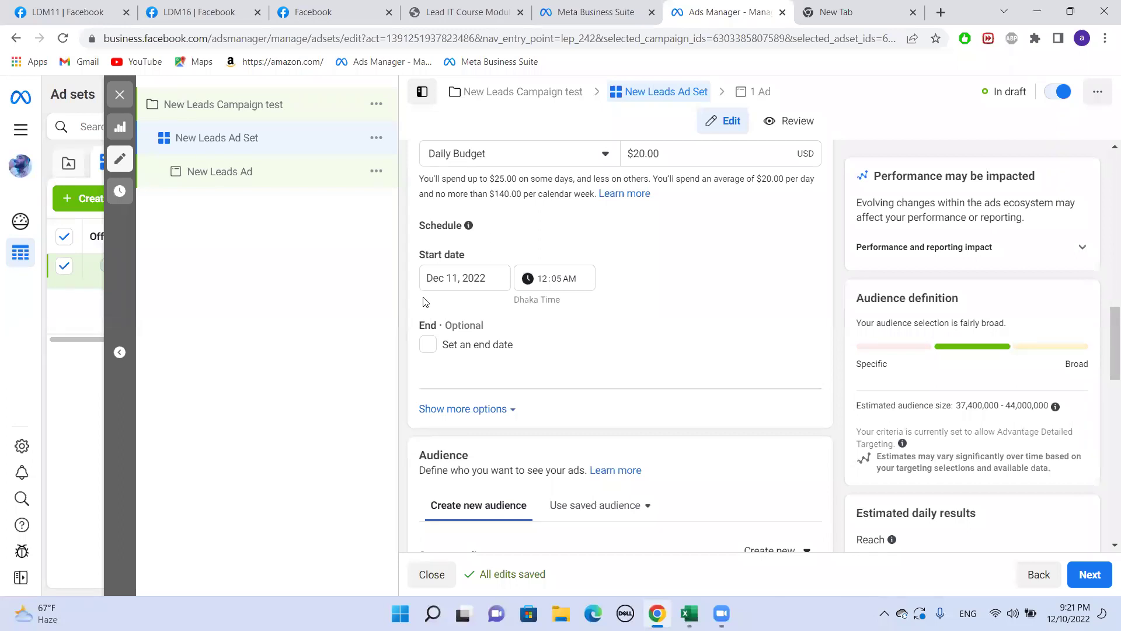
scroll(443, 280, "down", 2)
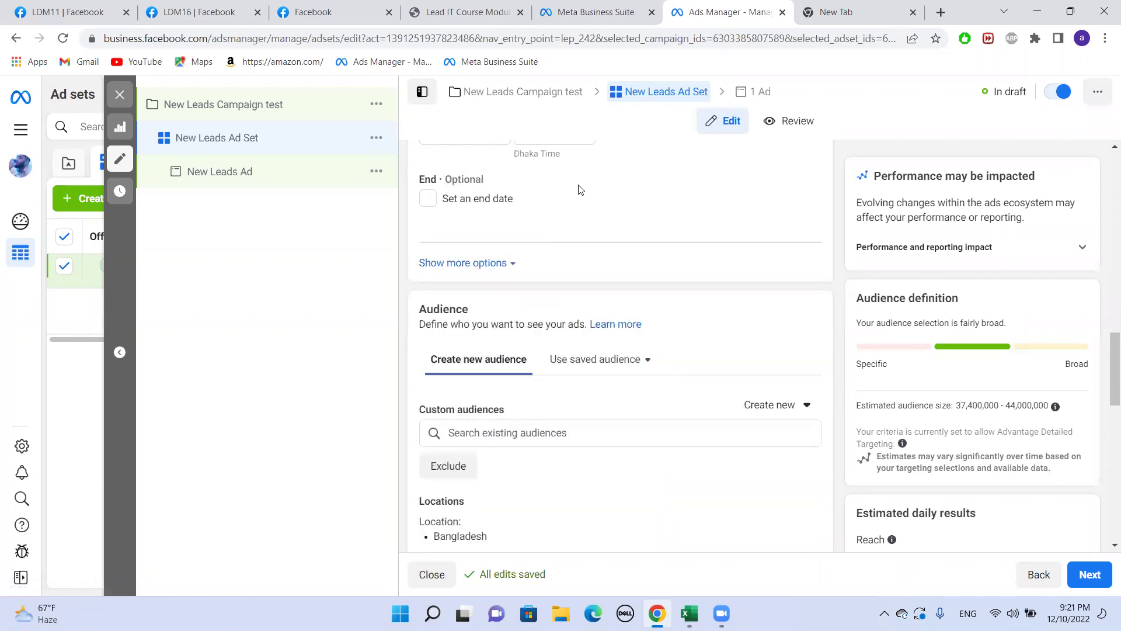
scroll(578, 190, "up", 2)
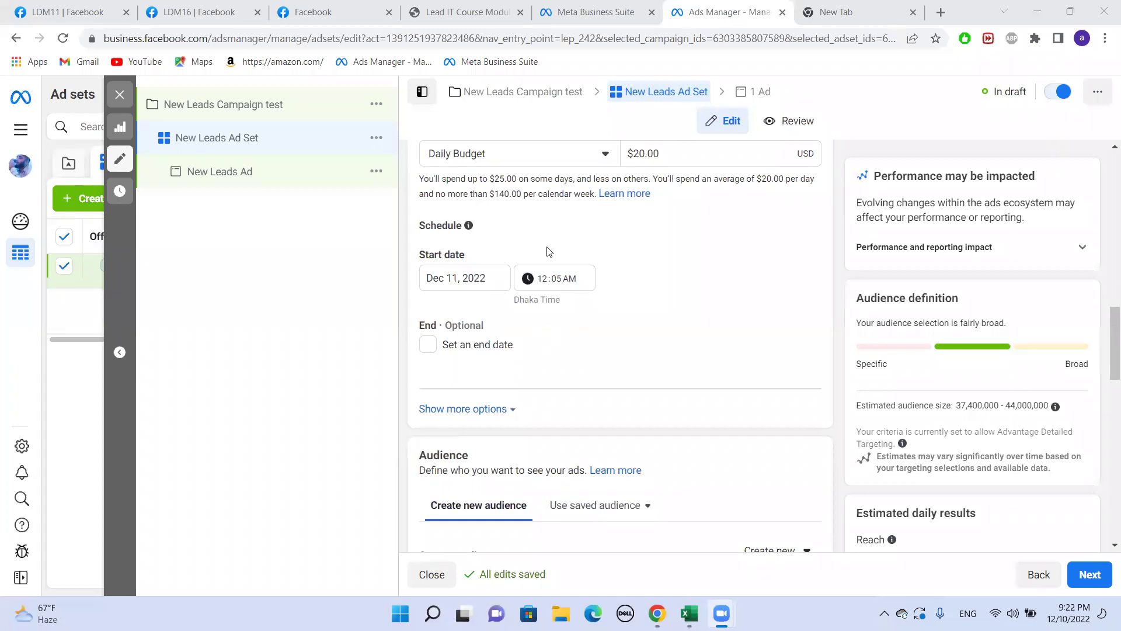
scroll(505, 245, "down", 3)
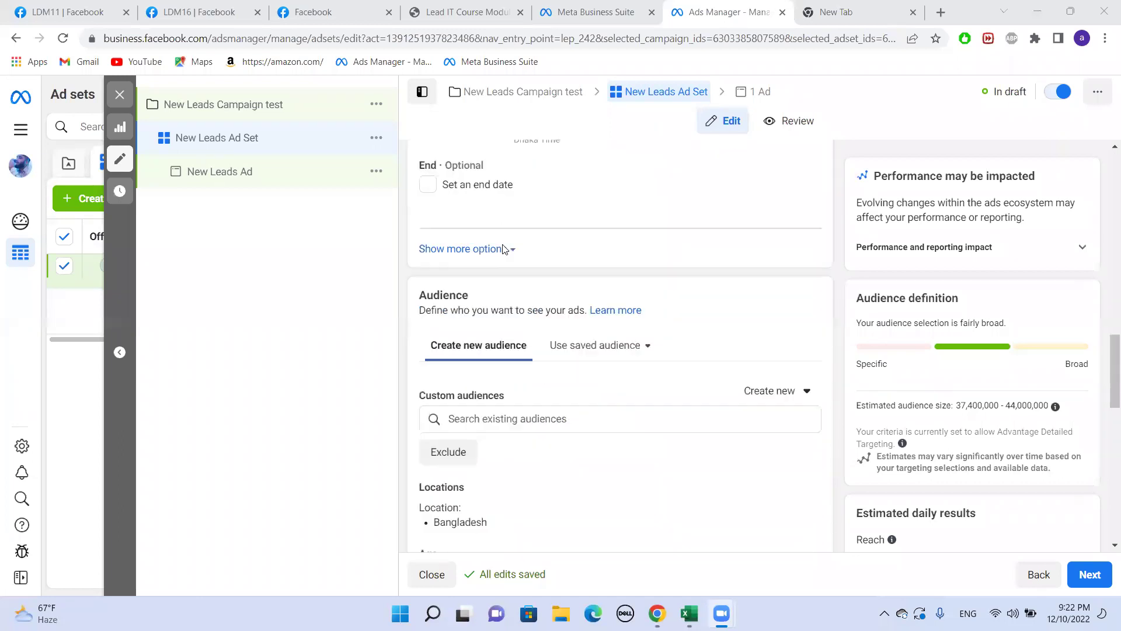
scroll(504, 248, "down", 1)
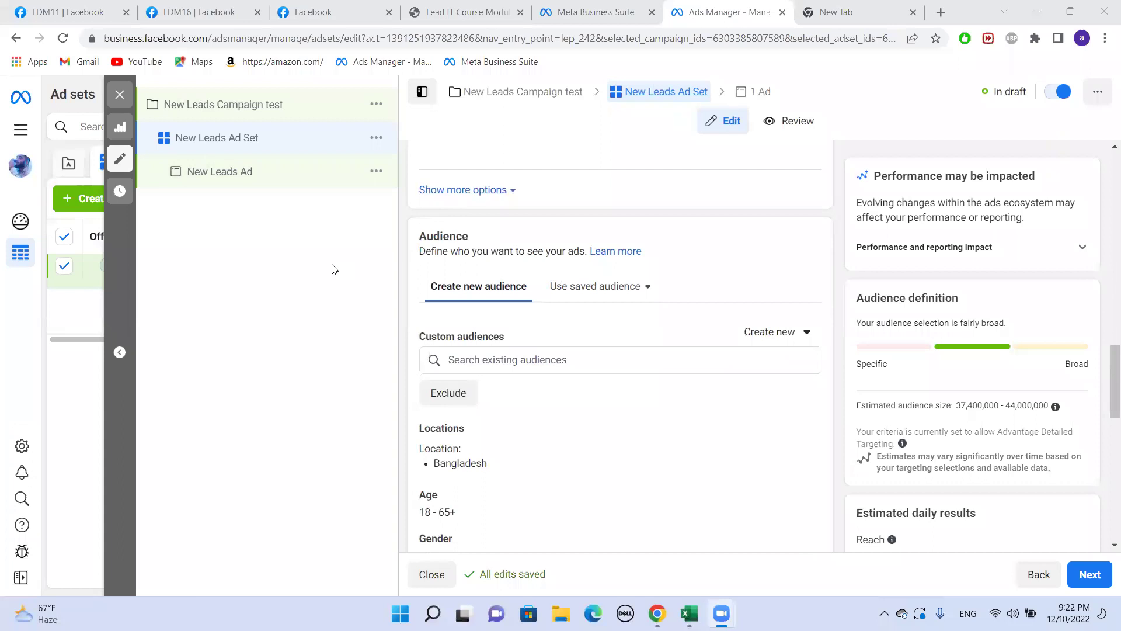
- Check the Audience section for existing custom audiences that could be used in the ad set
left_click_drag(427, 236, 497, 238)
left_click(473, 238)
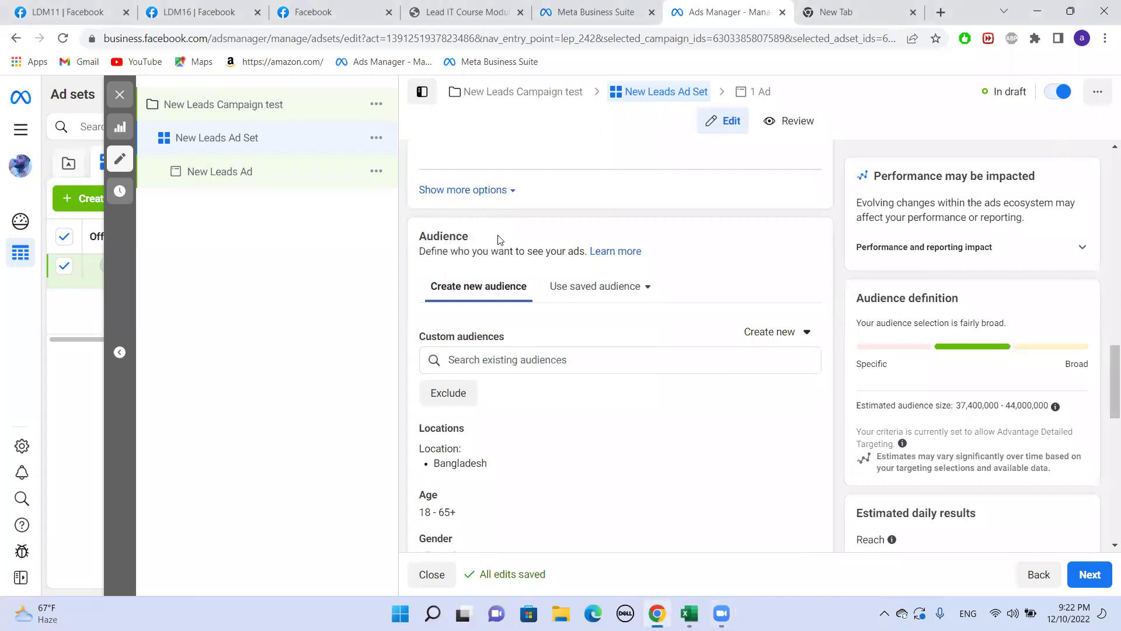
scroll(523, 252, "down", 1)
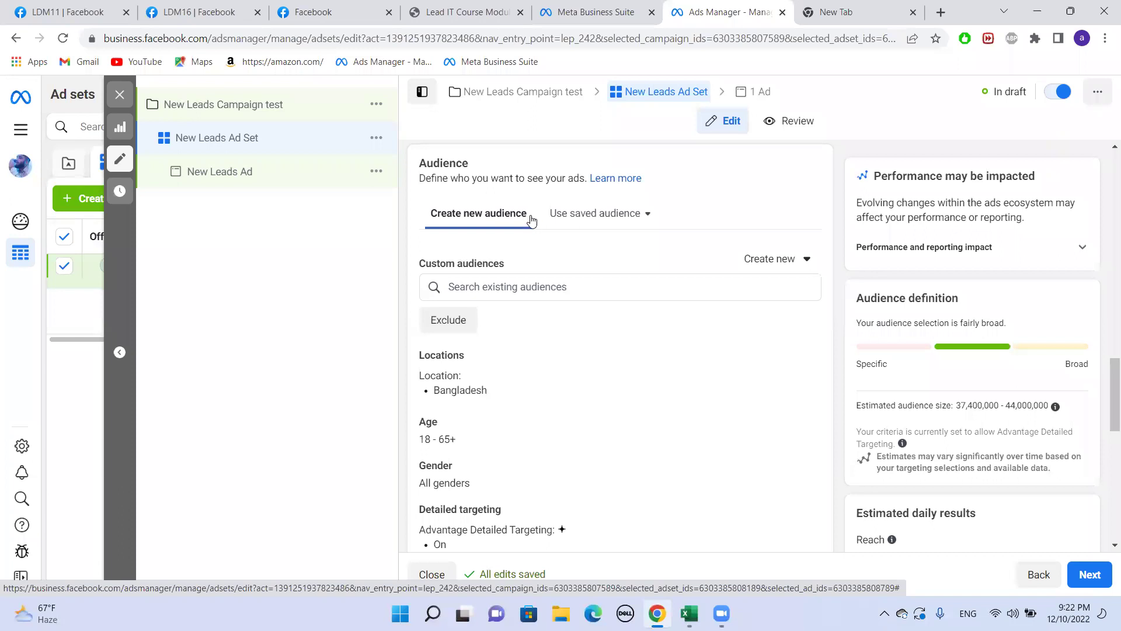
left_click(492, 281)
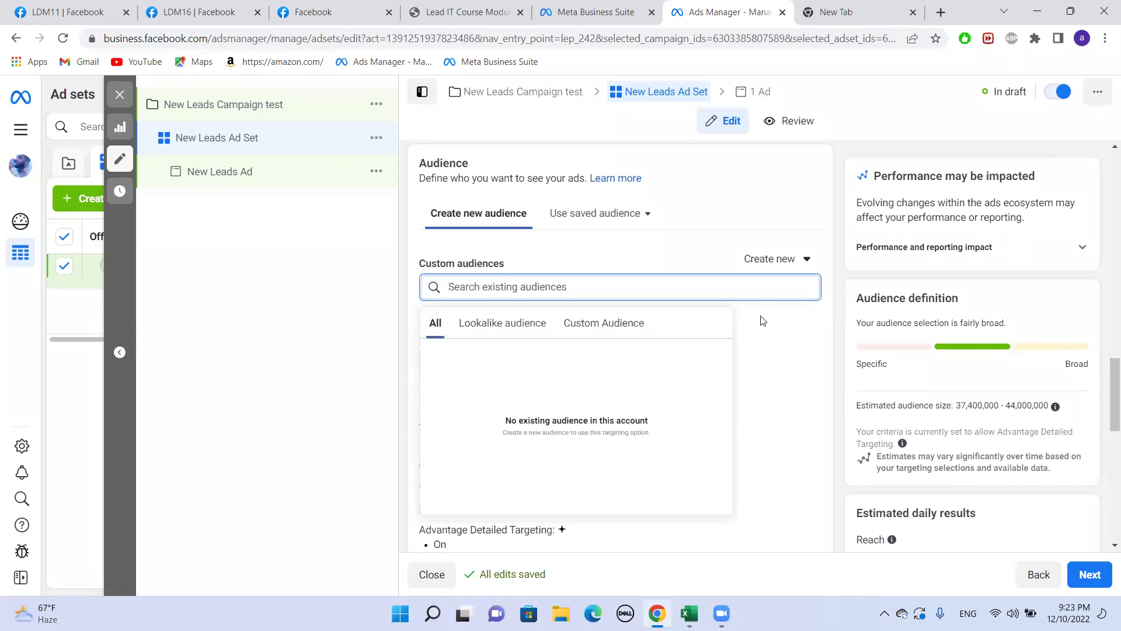
left_click(698, 243)
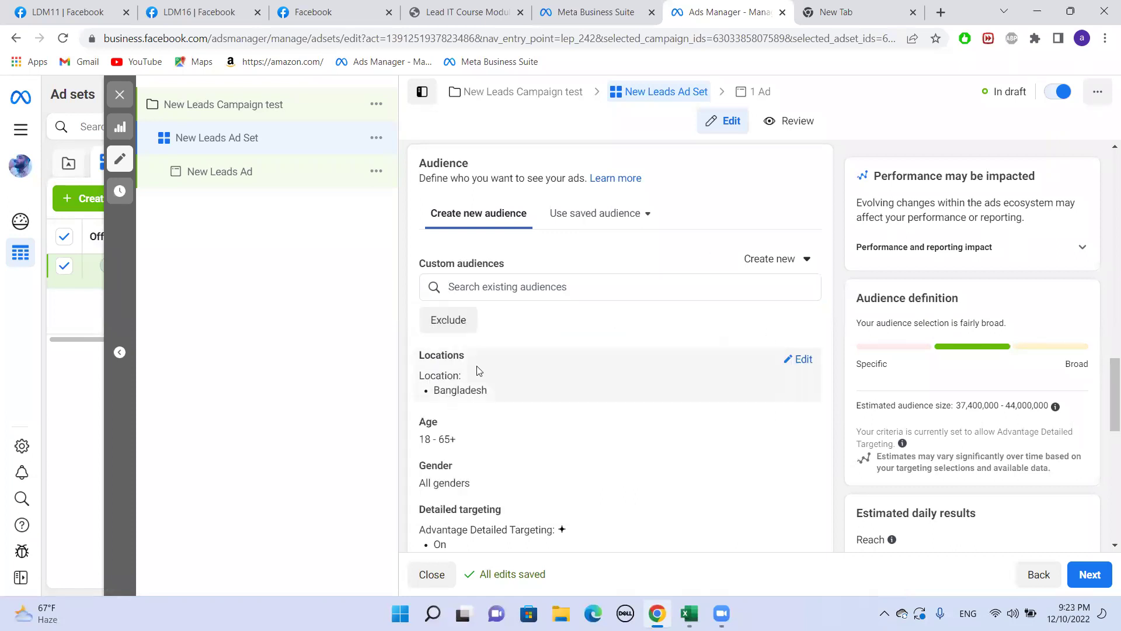
- Open the Detailed targeting settings of the ad set's audience for editing
scroll(488, 373, "down", 1)
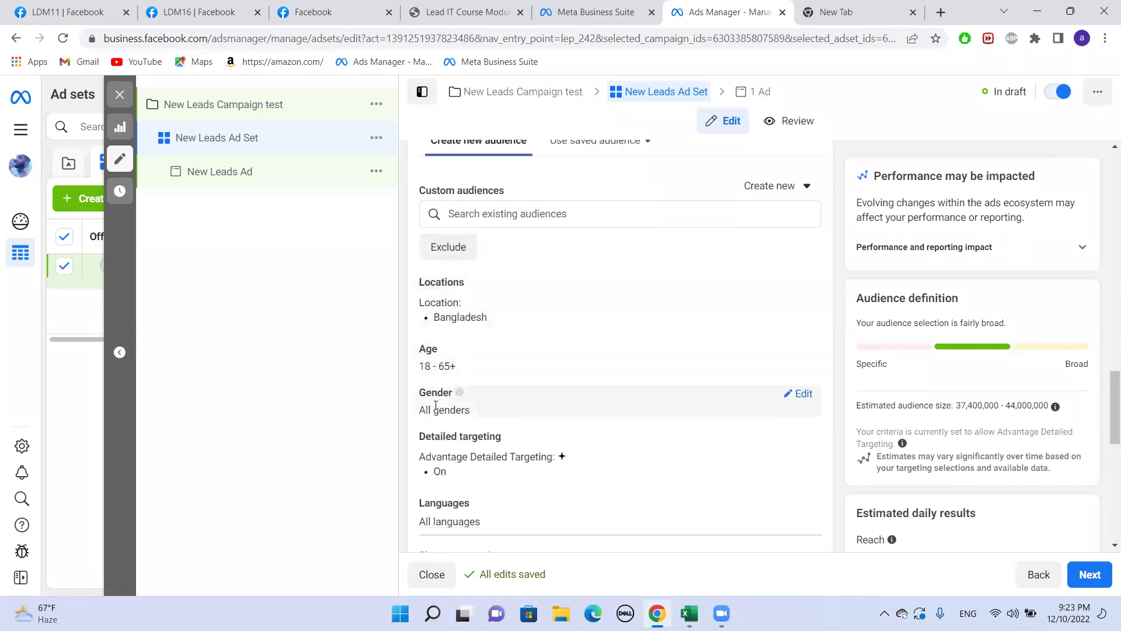
scroll(435, 388, "down", 1)
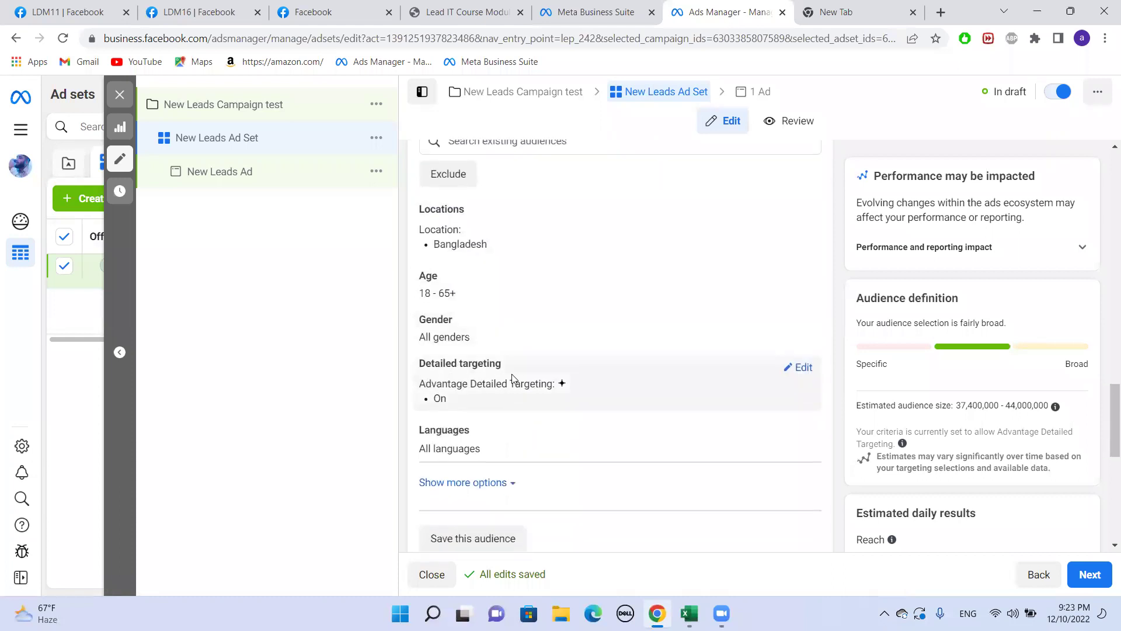
scroll(681, 368, "down", 1)
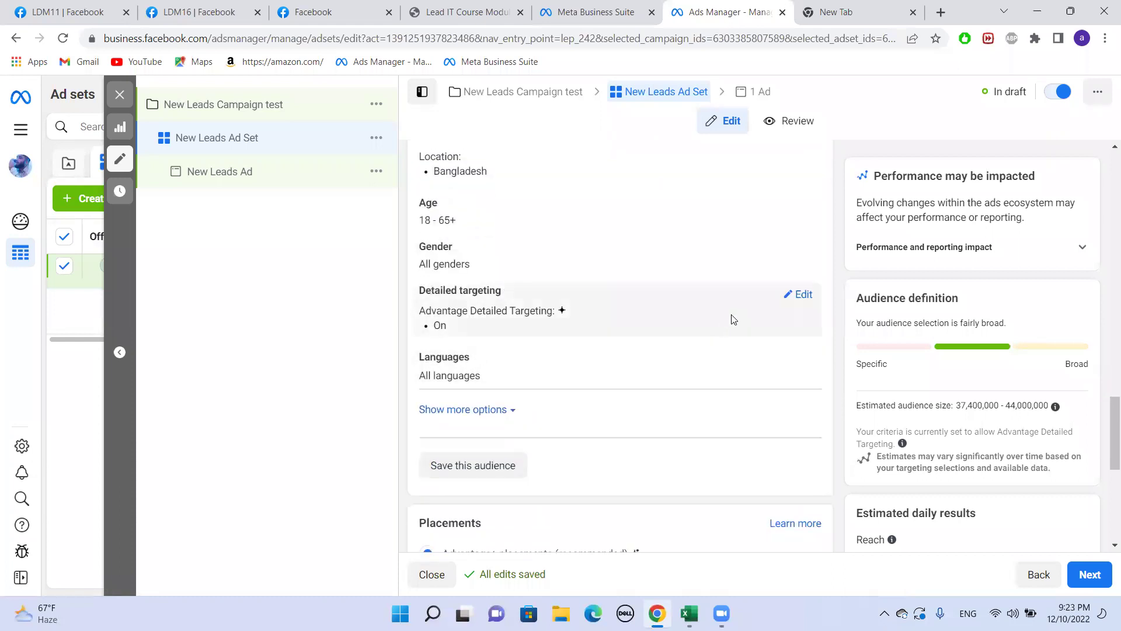
left_click(803, 295)
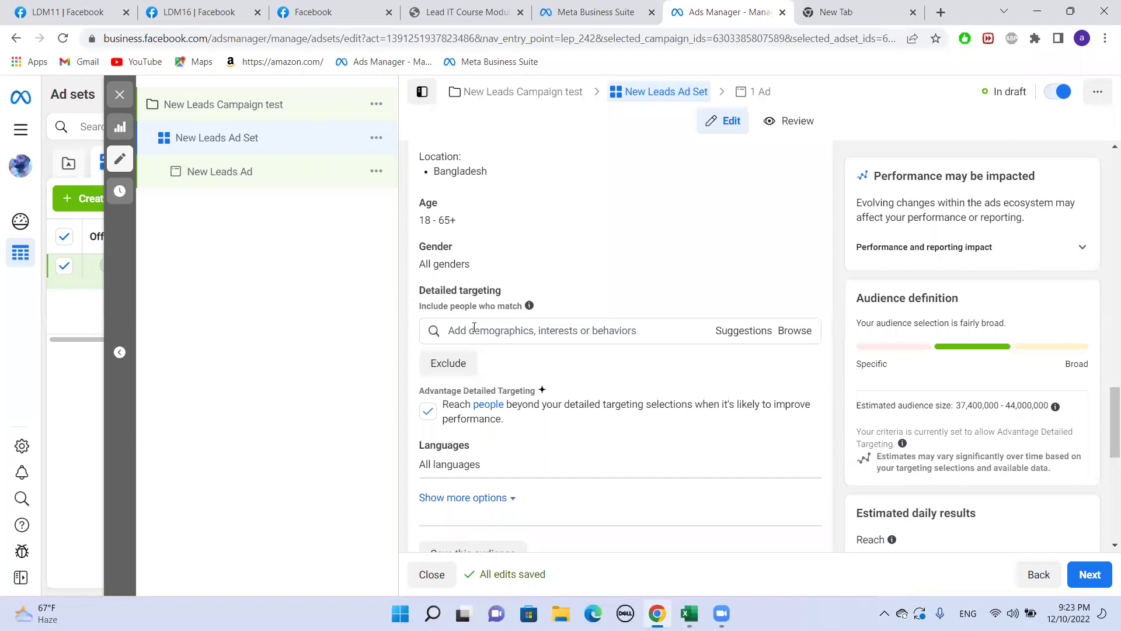
- Examine the audience's location, age, gender, detailed targeting and language settings, including the option to save the audience
scroll(502, 350, "down", 3)
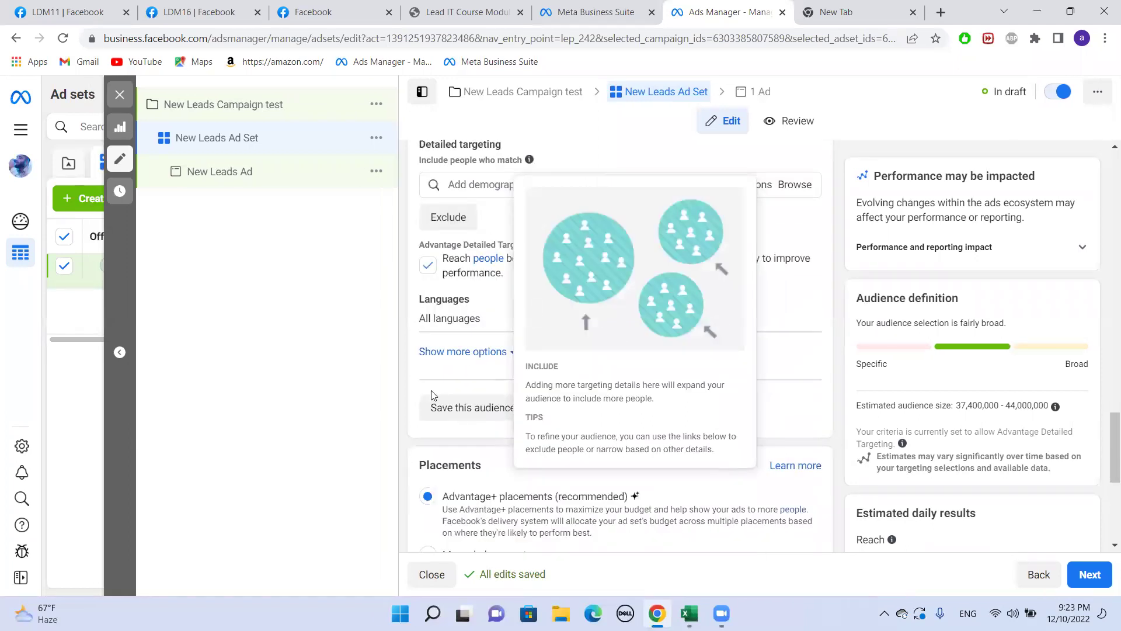
scroll(533, 401, "up", 1)
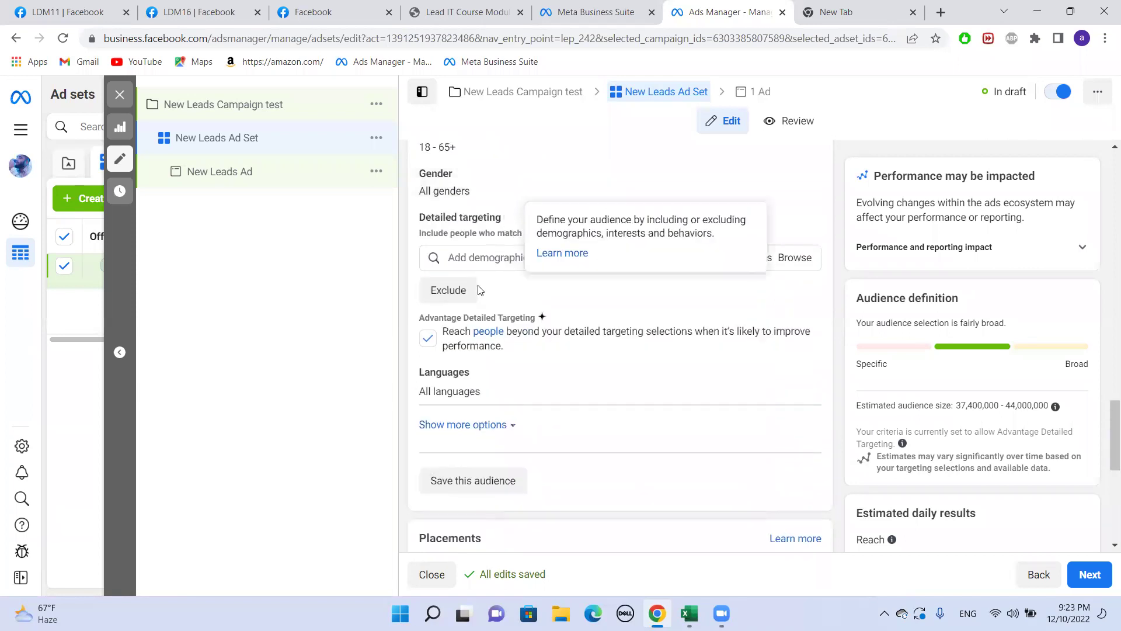
scroll(601, 274, "up", 1)
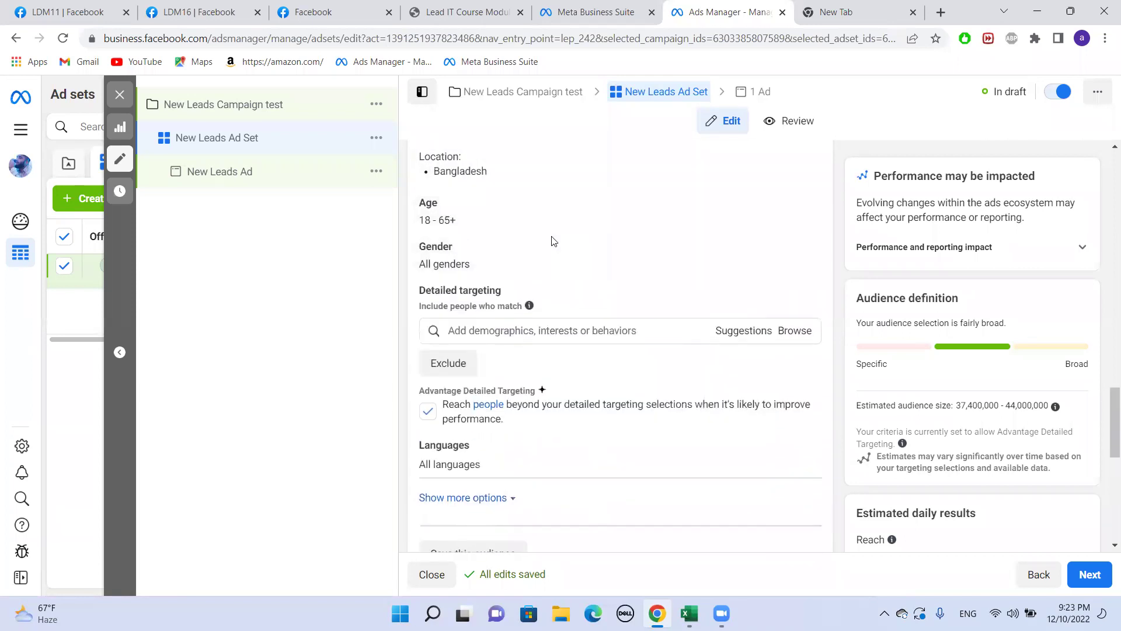
scroll(553, 241, "up", 2)
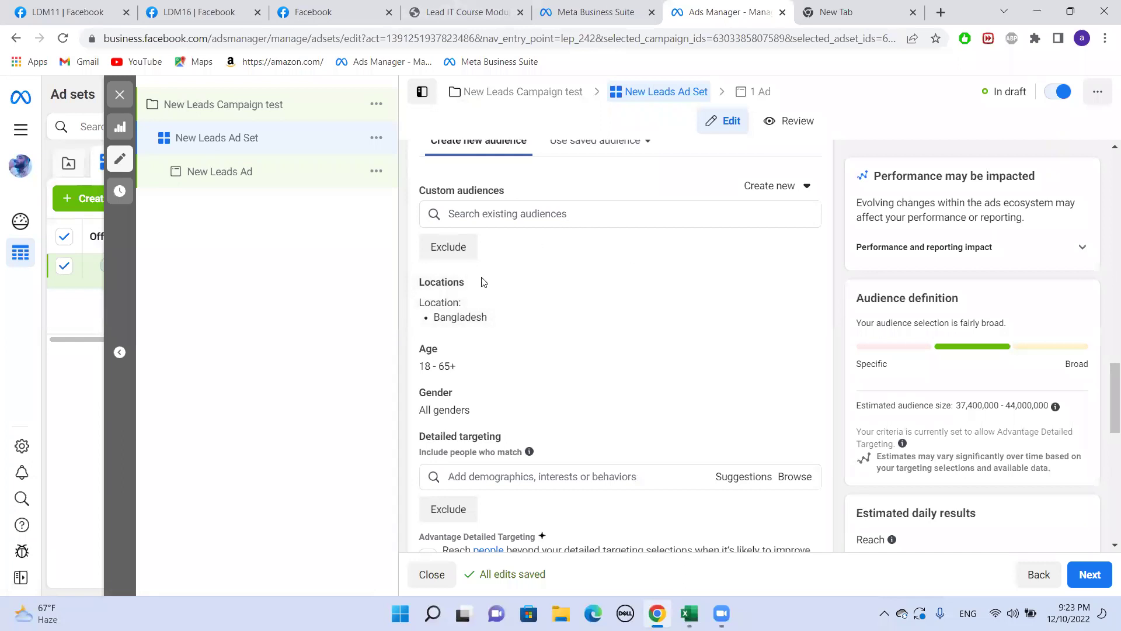
scroll(473, 330, "down", 1)
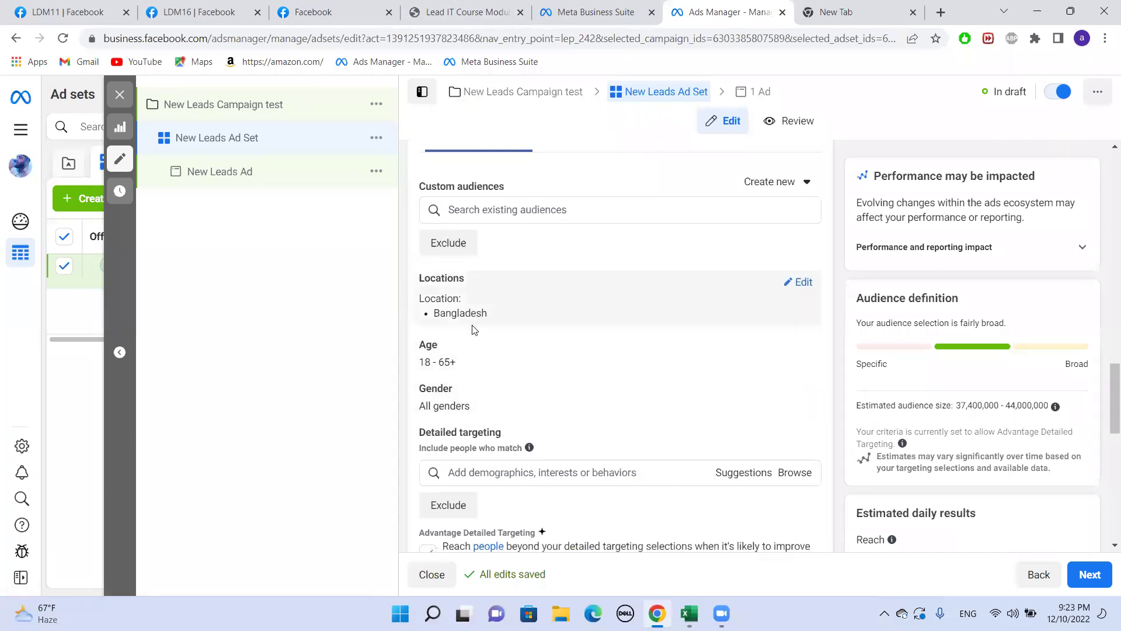
scroll(474, 329, "down", 1)
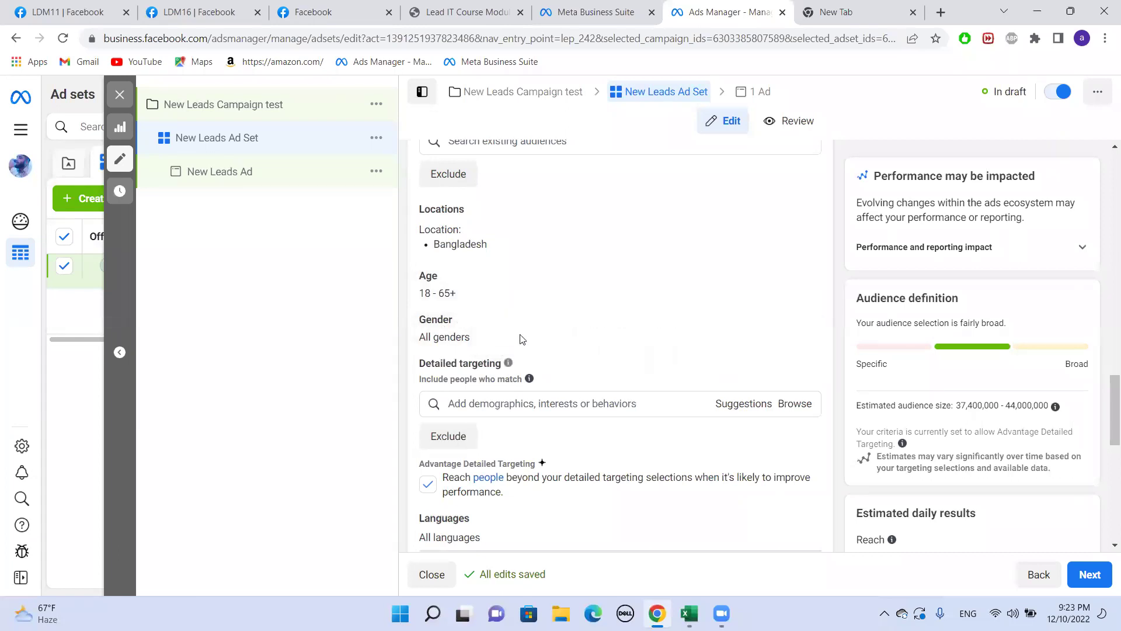
scroll(521, 339, "down", 1)
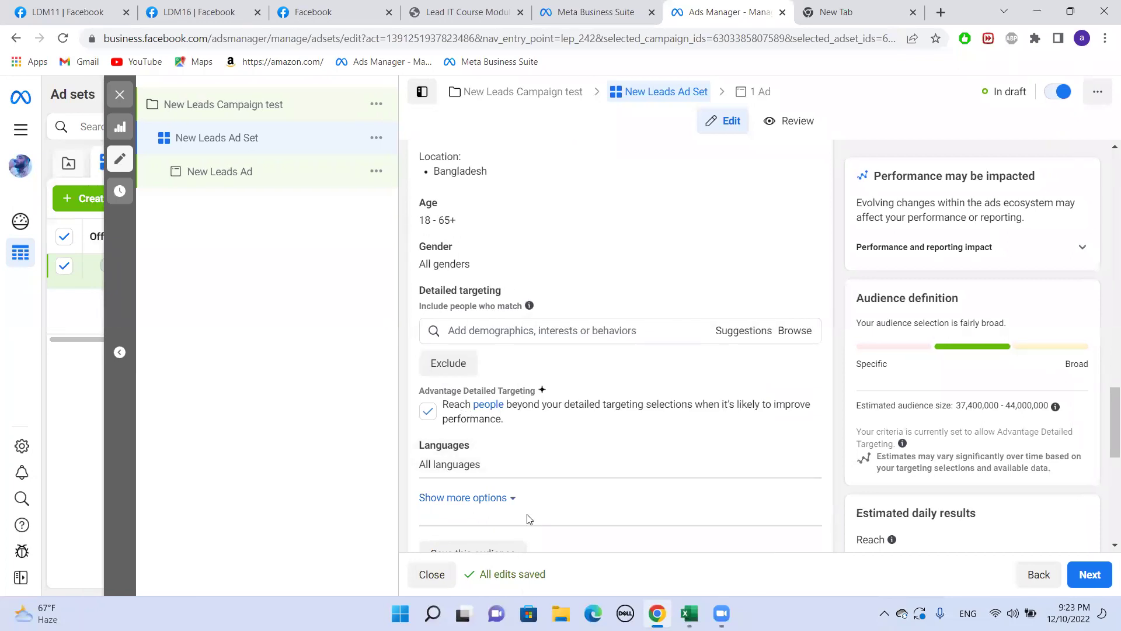
scroll(478, 376, "down", 2)
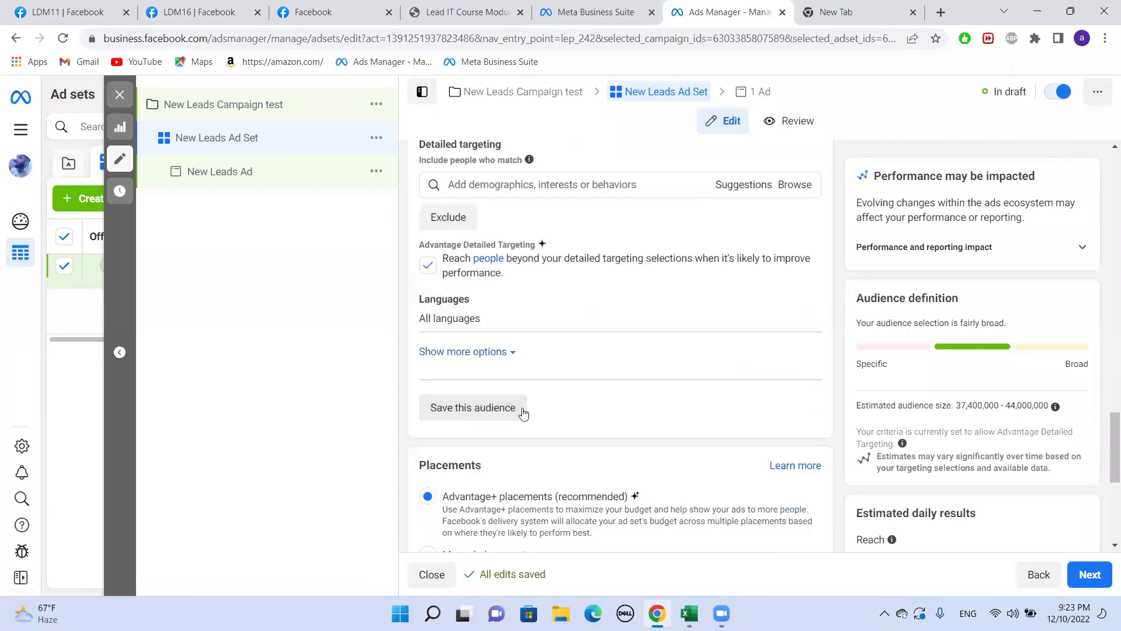
left_click(483, 420)
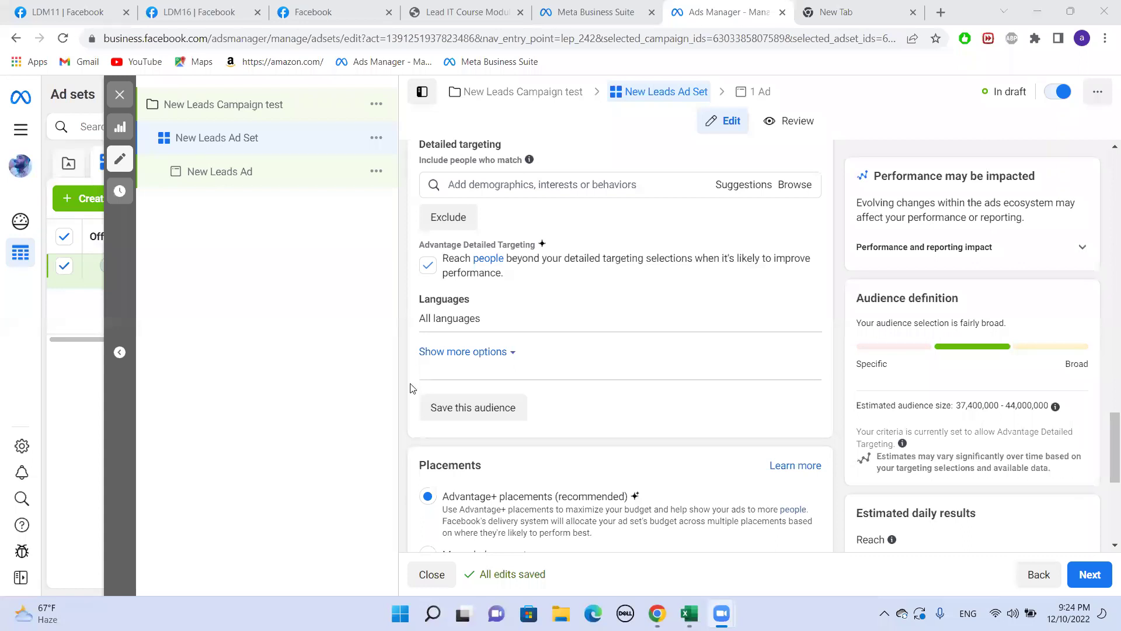
- Review the ad set's placements and optimization settings and continue to the New Leads Ad
scroll(412, 389, "down", 1)
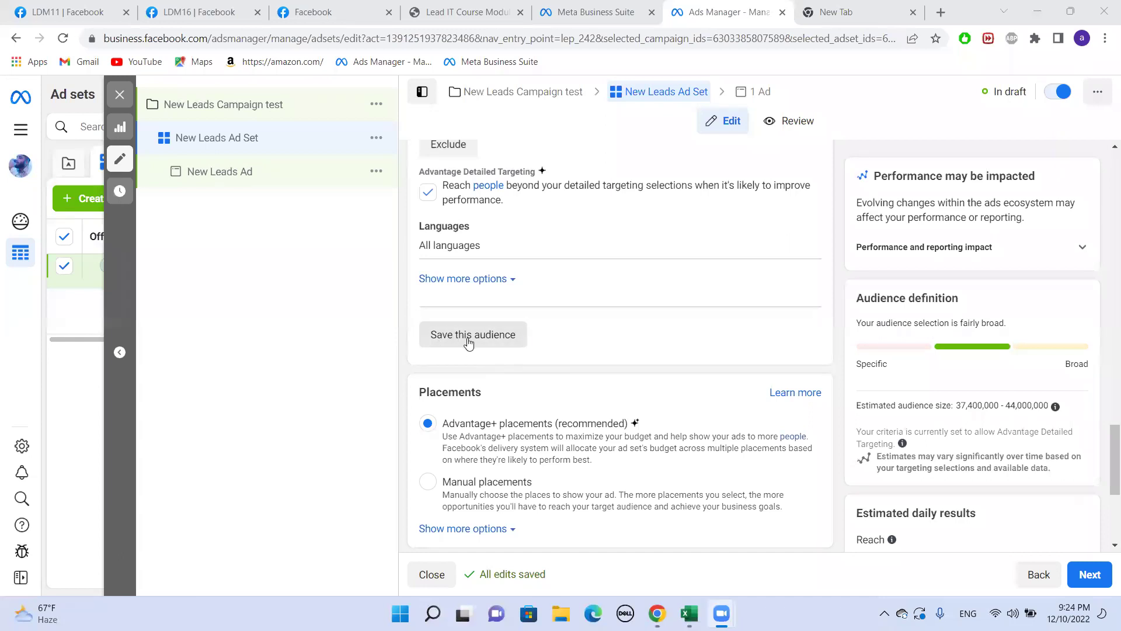
scroll(590, 281, "down", 3)
scroll(596, 266, "down", 2)
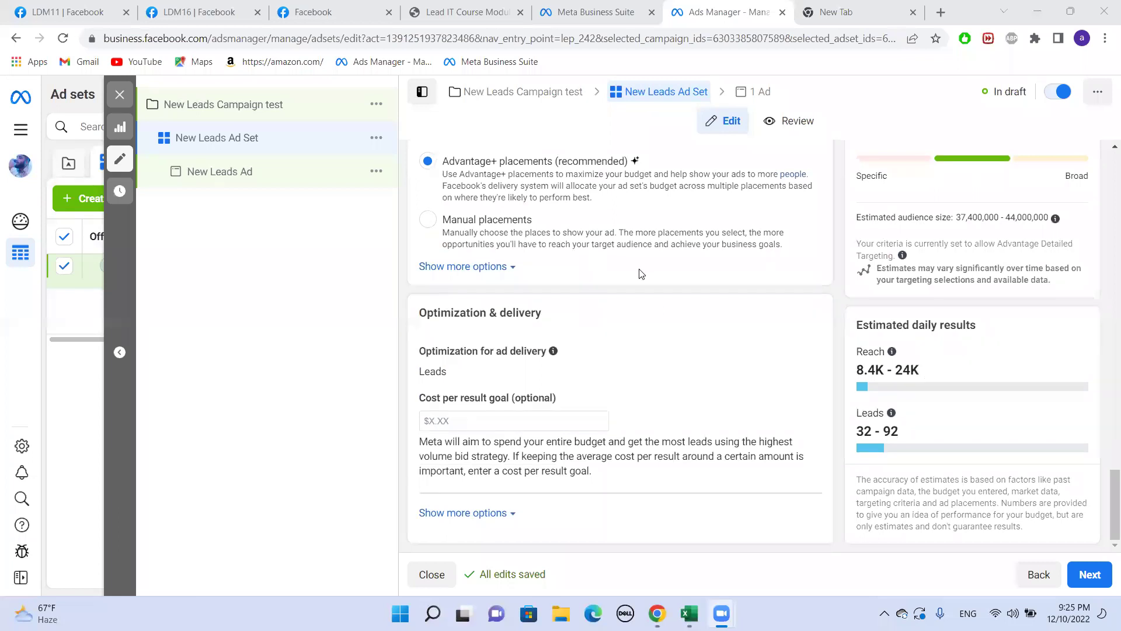
left_click(1078, 578)
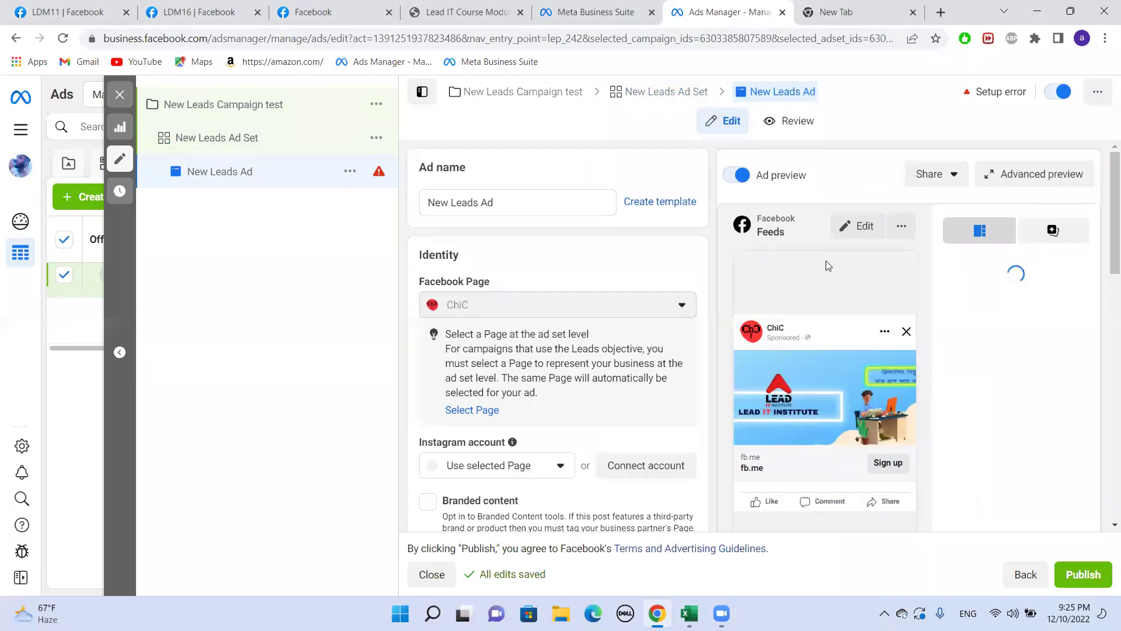
- Examine the New Leads Ad's format, creative, primary text, headline, call to action and instant form settings
scroll(508, 245, "down", 2)
scroll(505, 249, "down", 6)
scroll(504, 250, "down", 5)
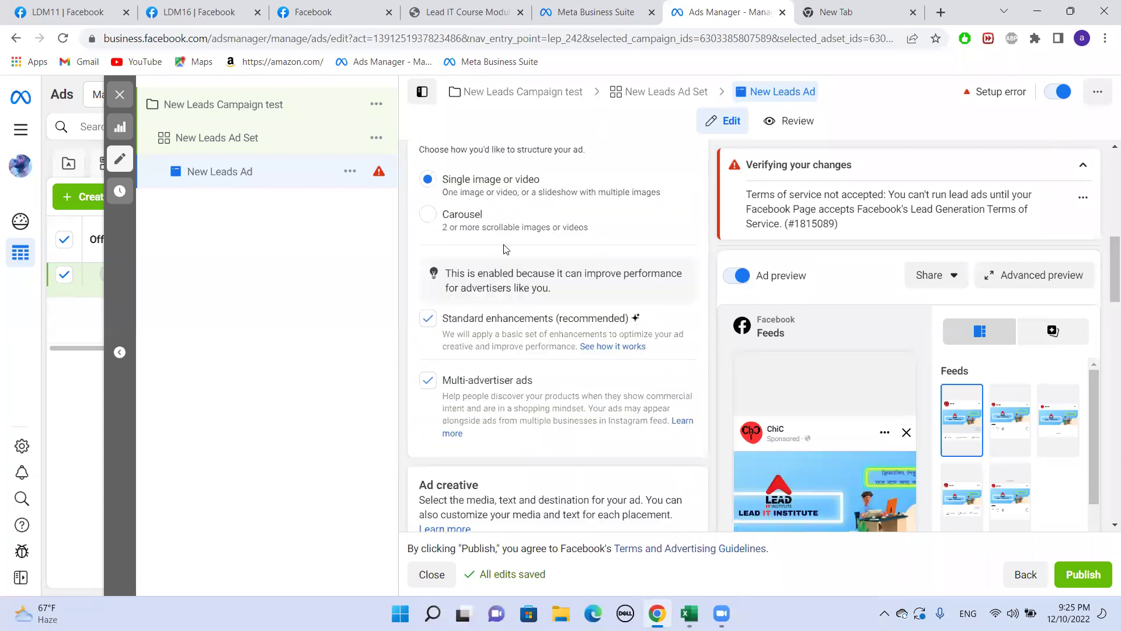
scroll(505, 250, "down", 8)
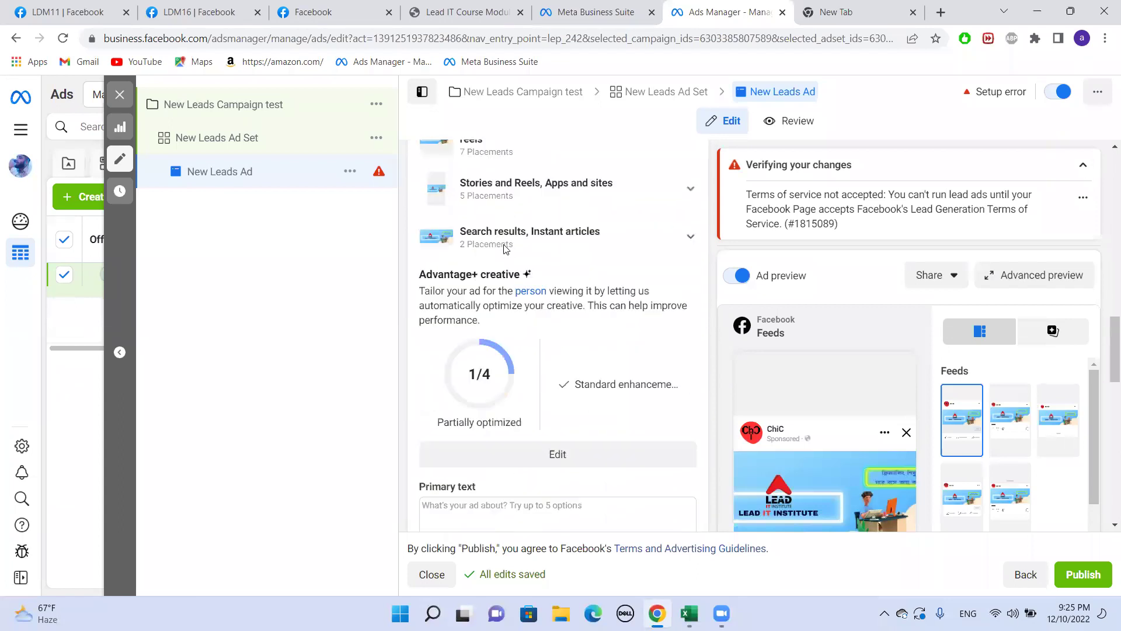
scroll(505, 250, "down", 3)
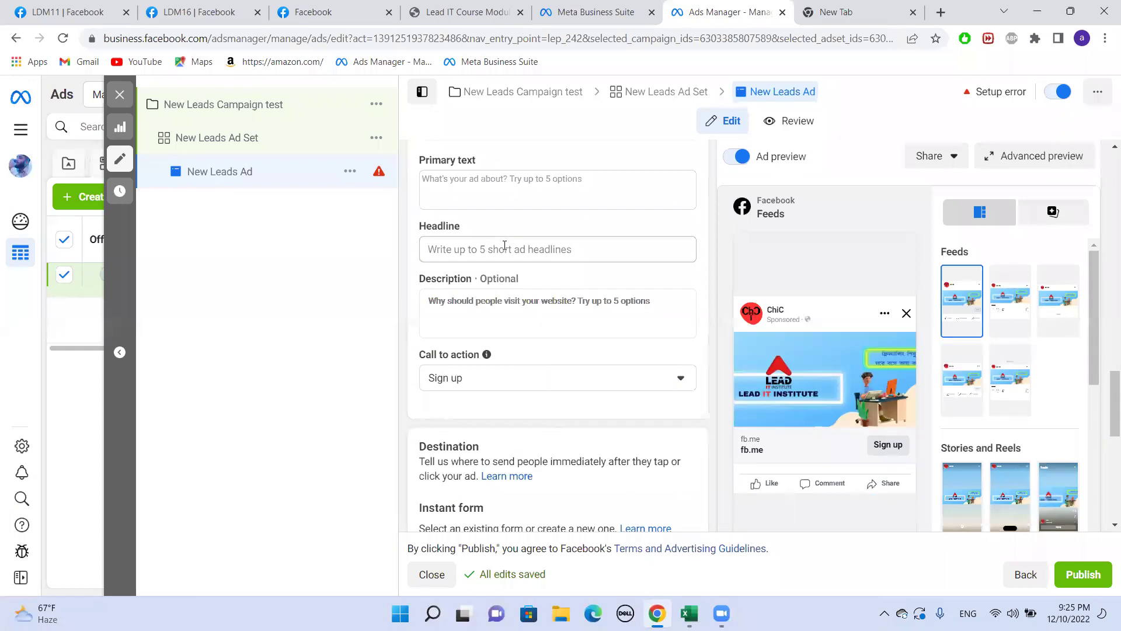
scroll(505, 245, "down", 2)
scroll(505, 245, "down", 2)
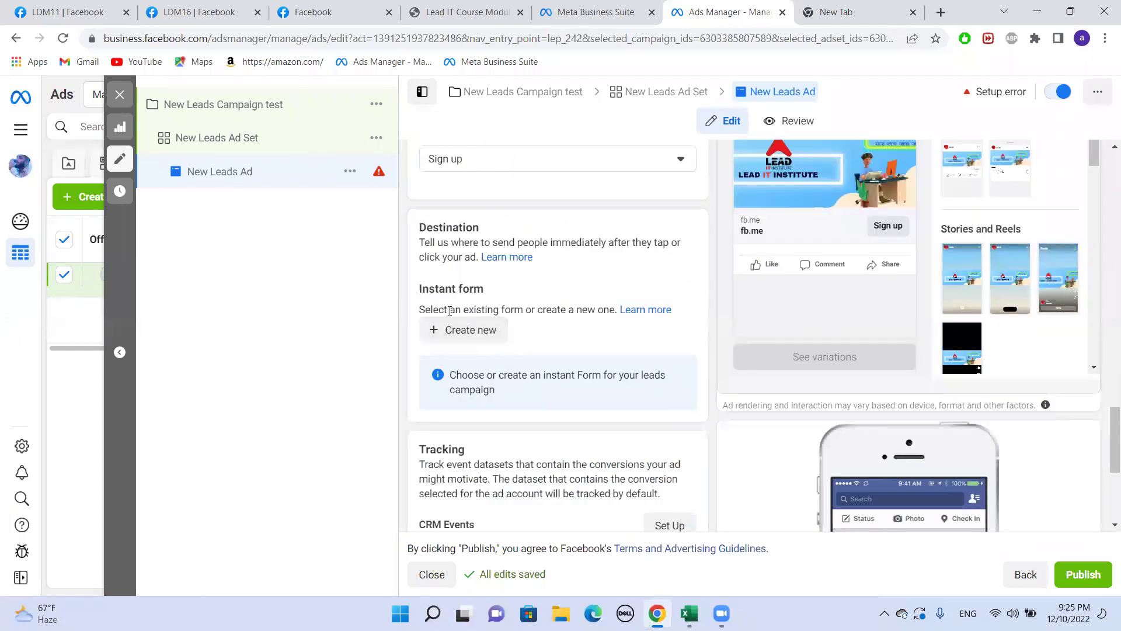
scroll(543, 270, "up", 4)
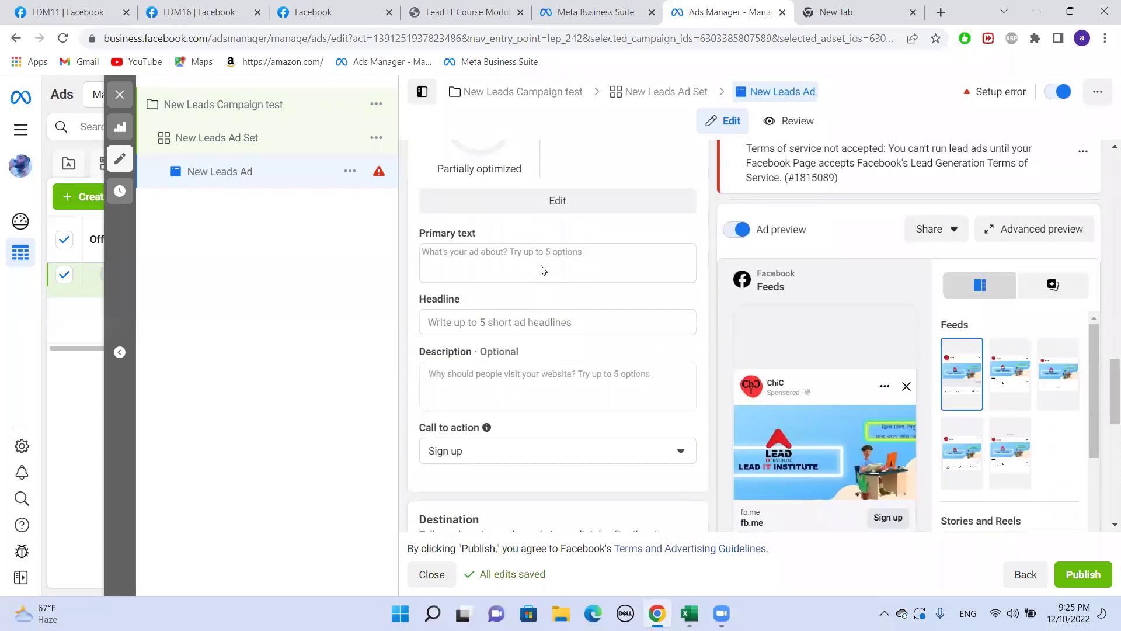
scroll(543, 270, "up", 1)
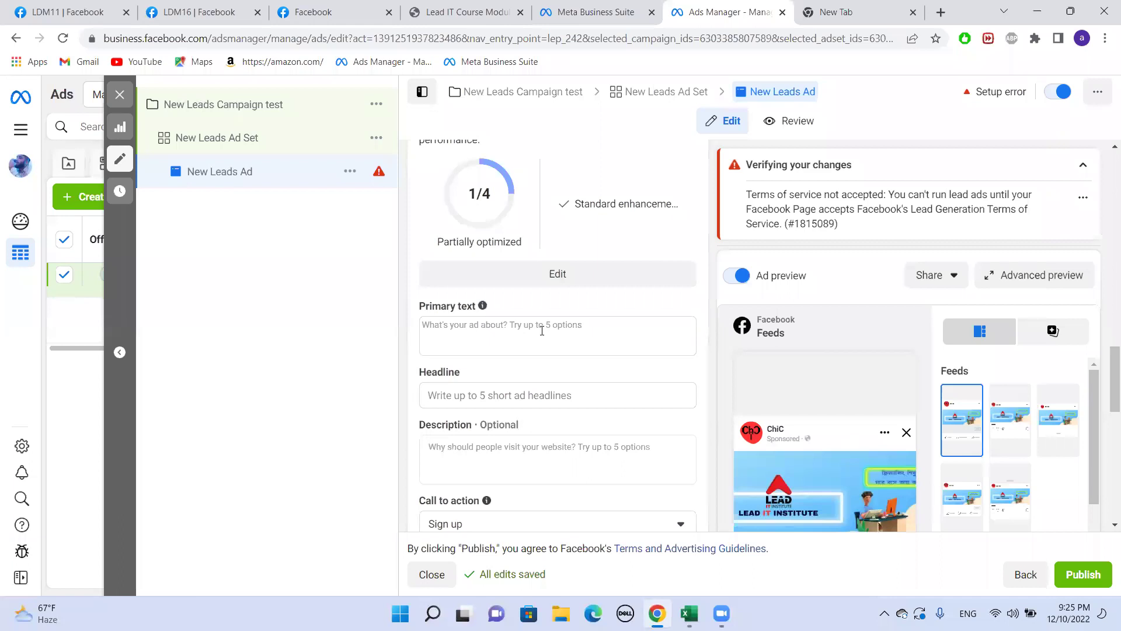
scroll(591, 341, "up", 7)
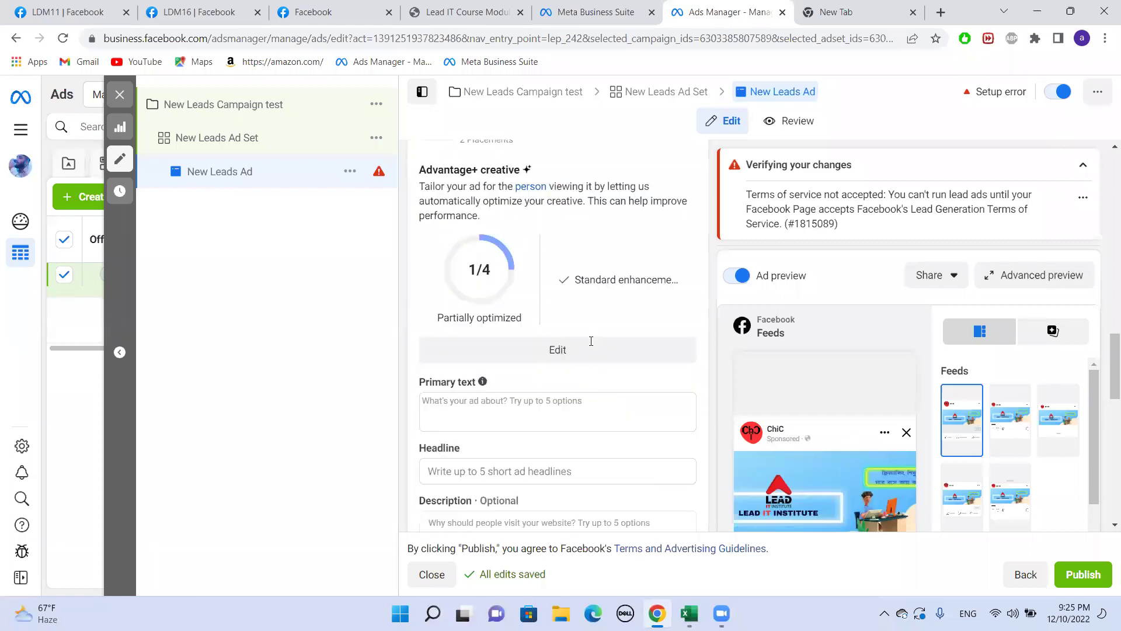
- Examine the ad's setup source, format, enhancement, multi-advertiser and Advantage+ creative options
scroll(591, 345, "up", 5)
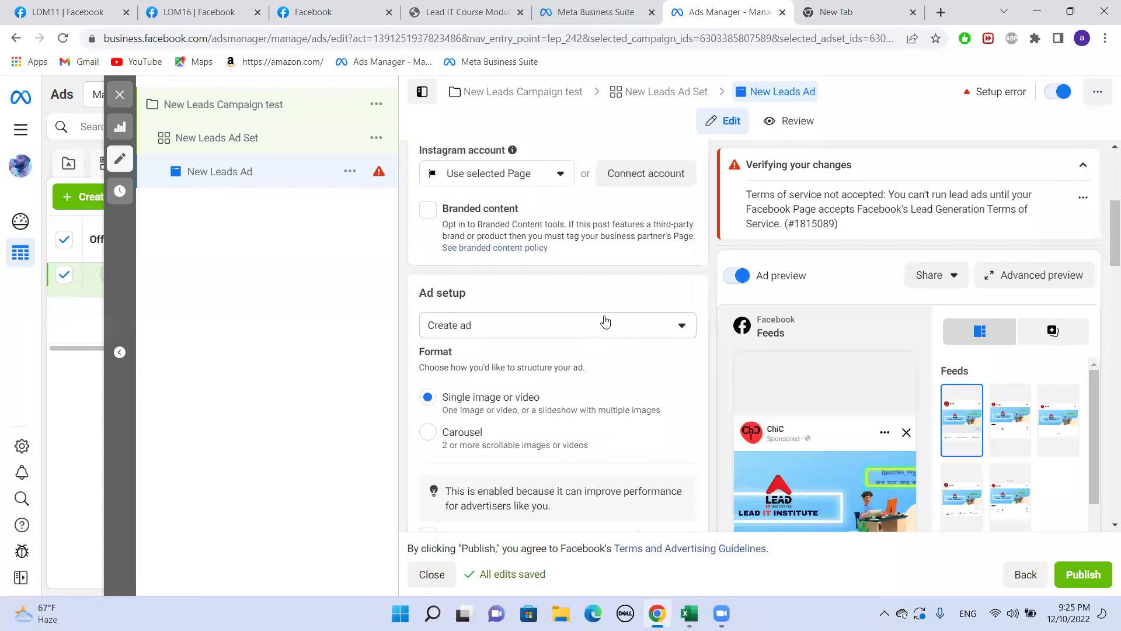
left_click(603, 326)
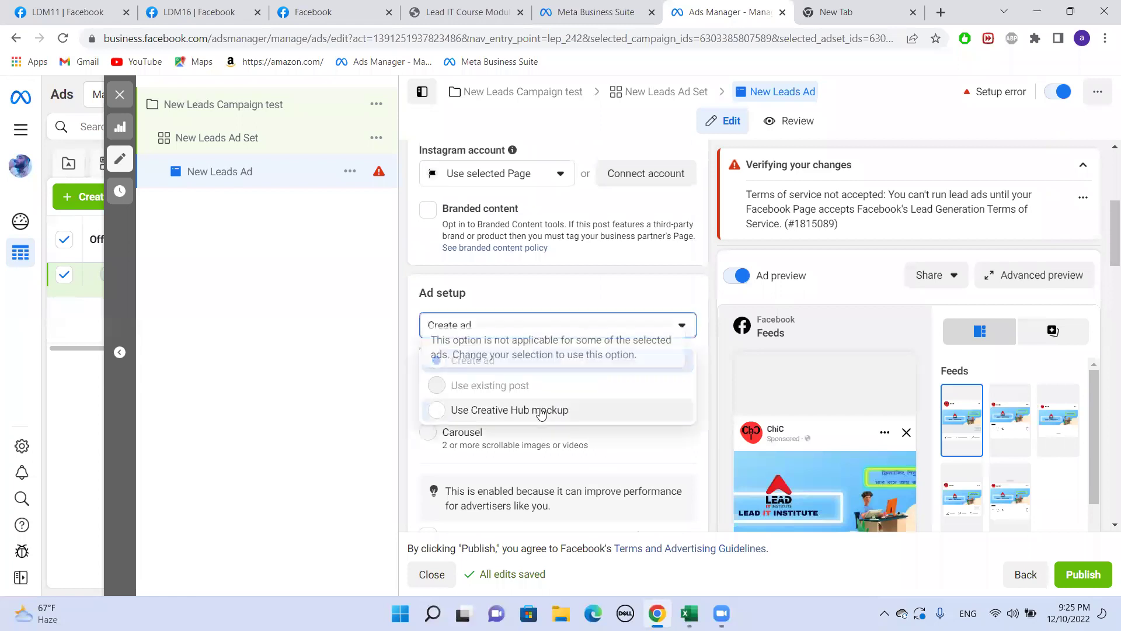
left_click(528, 309)
scroll(524, 311, "down", 1)
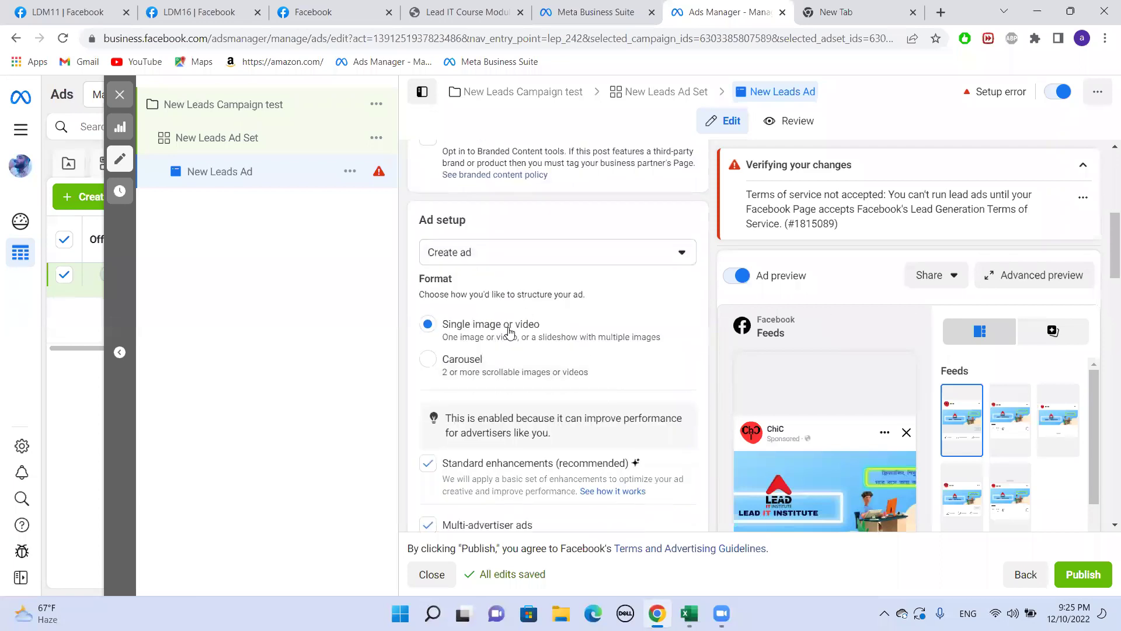
scroll(505, 336, "down", 5)
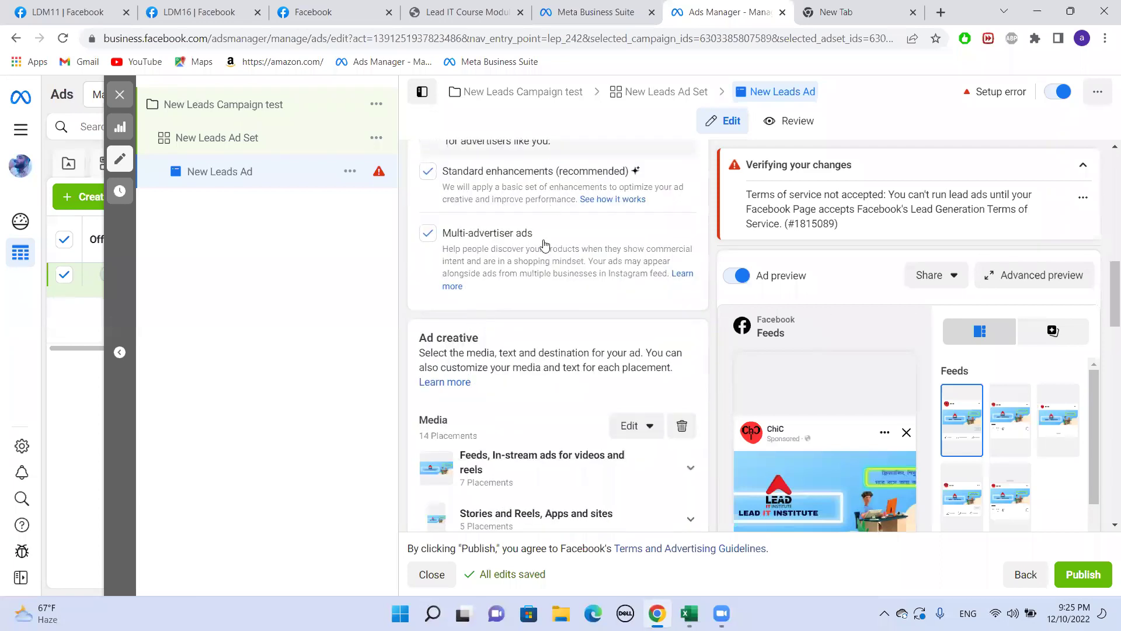
scroll(543, 245, "up", 5)
scroll(525, 335, "down", 10)
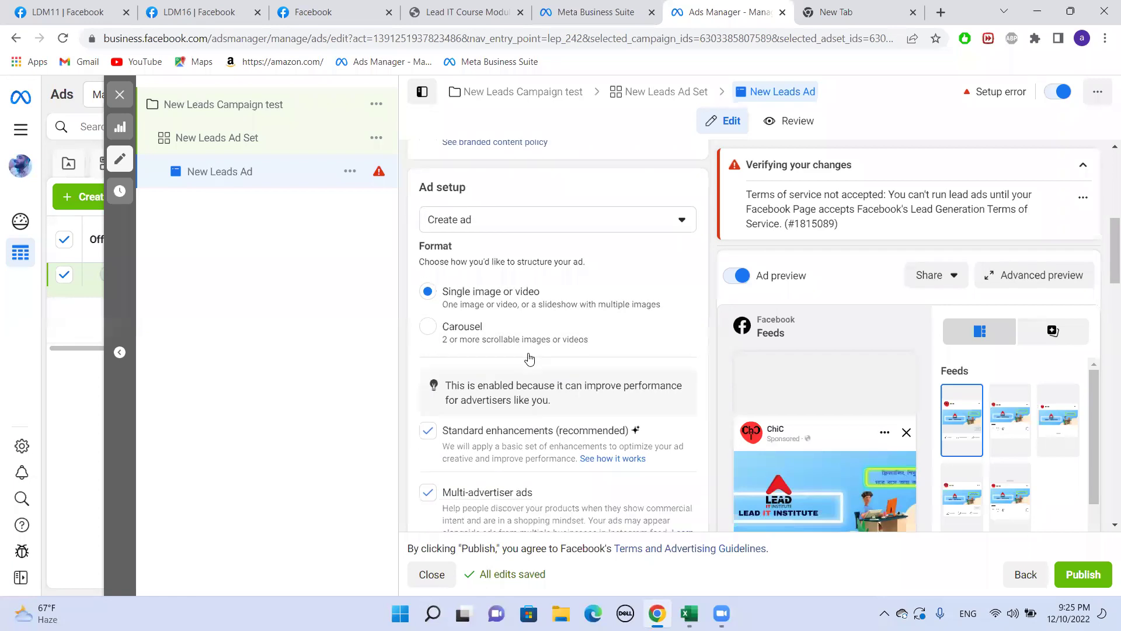
scroll(524, 338, "down", 4)
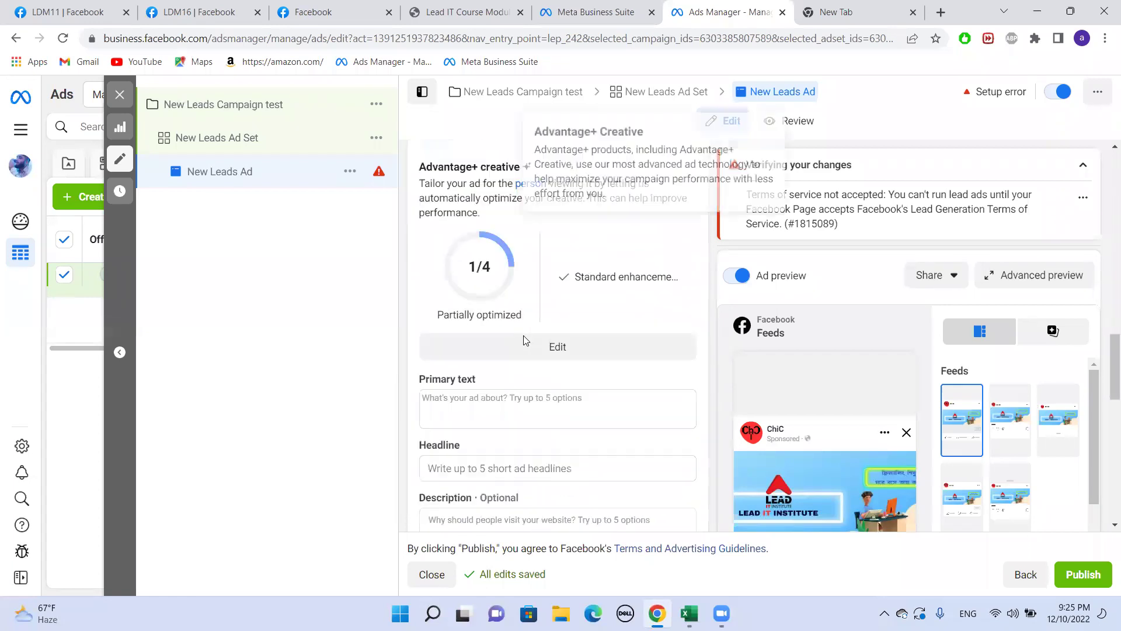
scroll(473, 244, "down", 3)
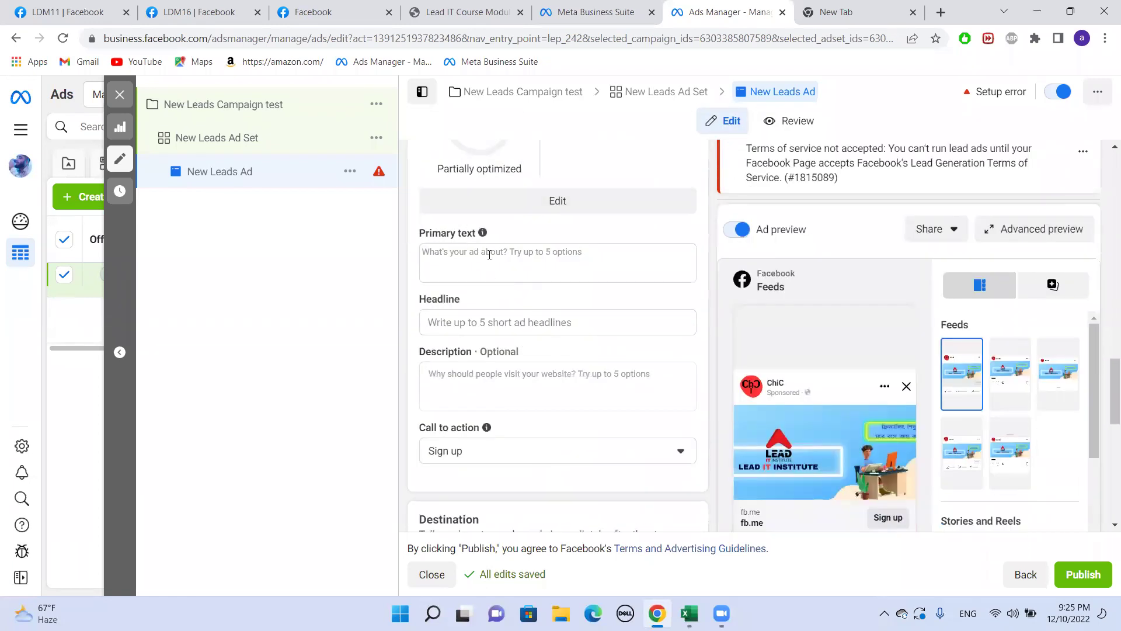
- Set the ad's call to action to Apply now
scroll(490, 255, "down", 1)
scroll(560, 274, "down", 3)
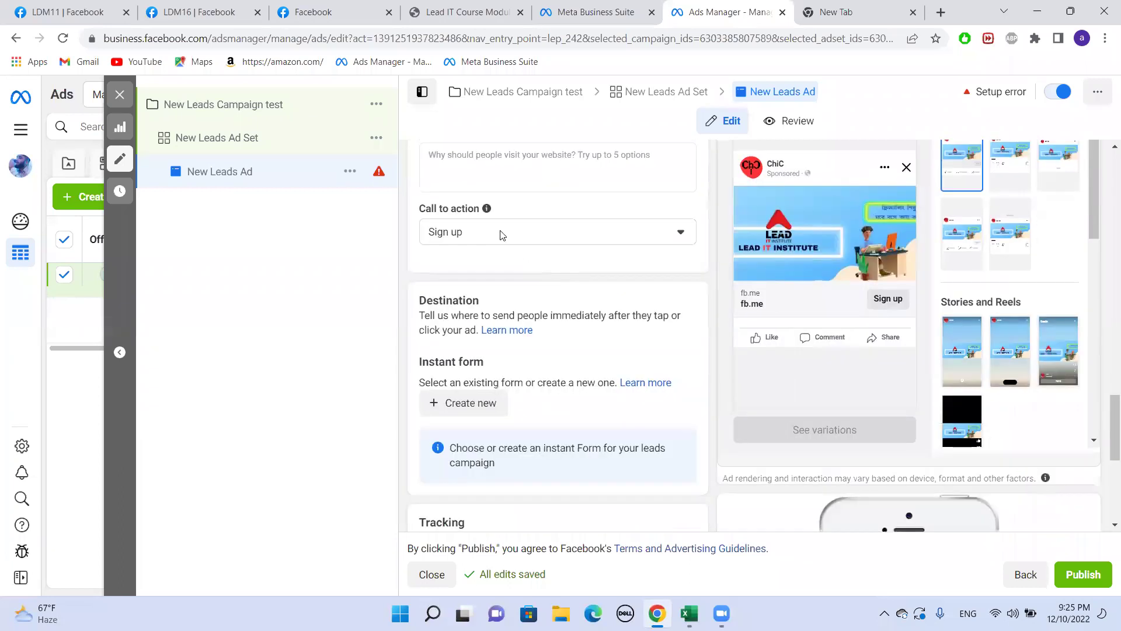
left_click(570, 234)
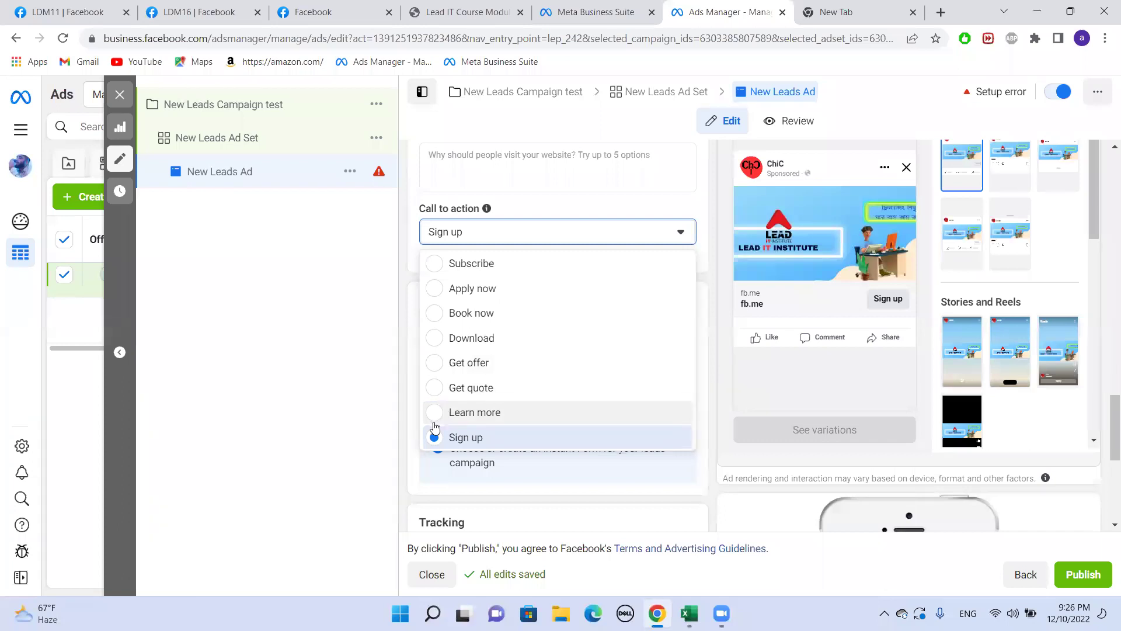
left_click(446, 291)
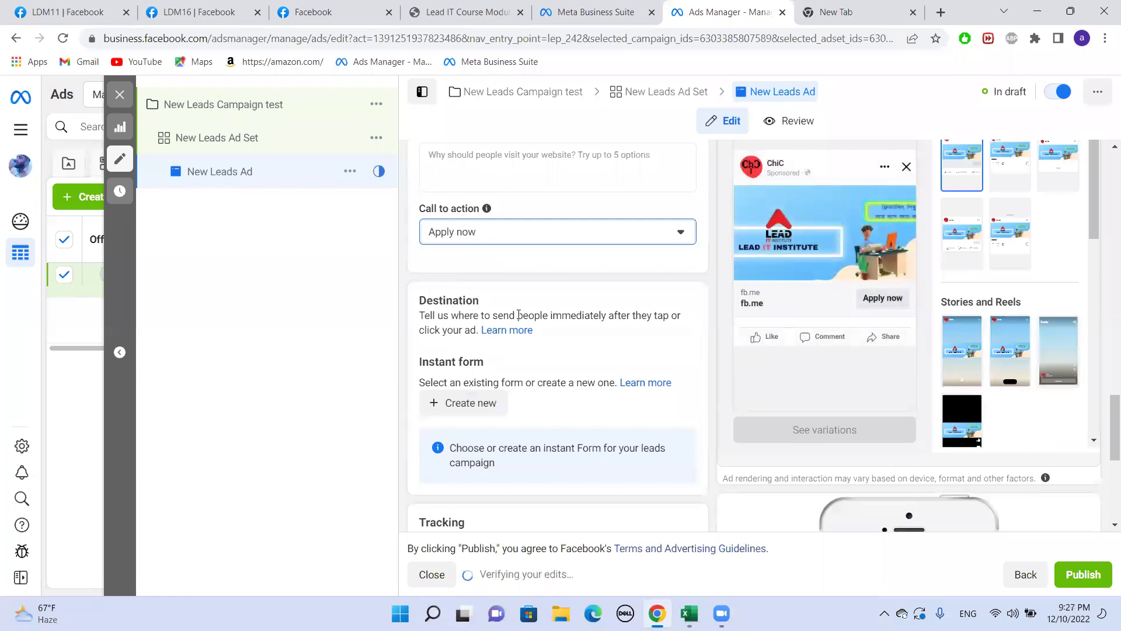
- Start a new instant form for the ad's destination and look over its content sections
scroll(502, 315, "down", 2)
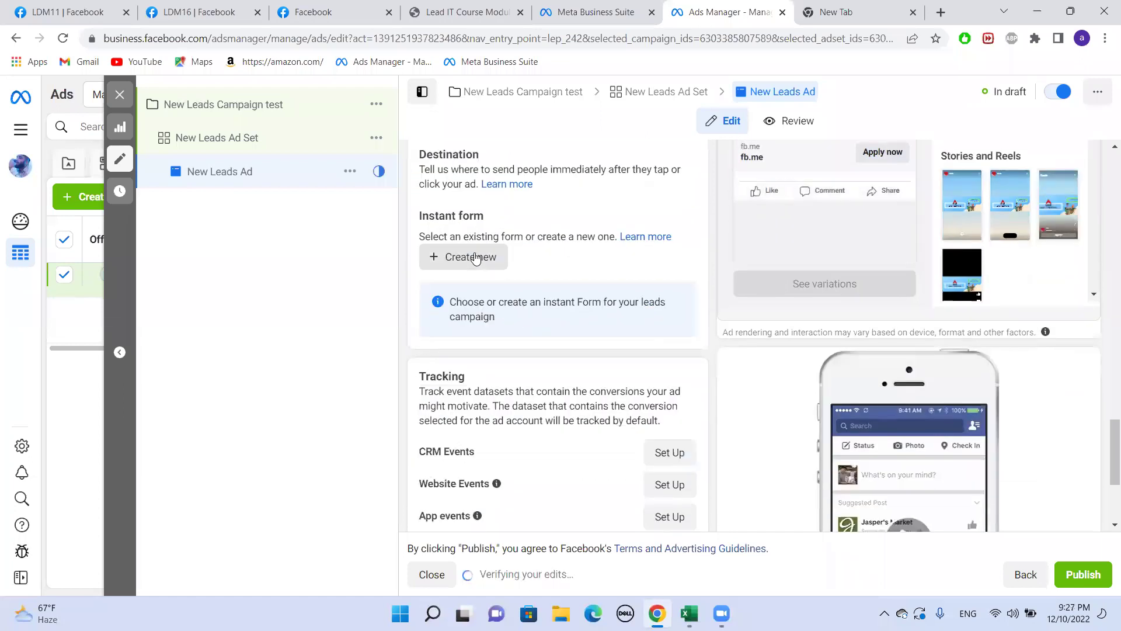
left_click(476, 257)
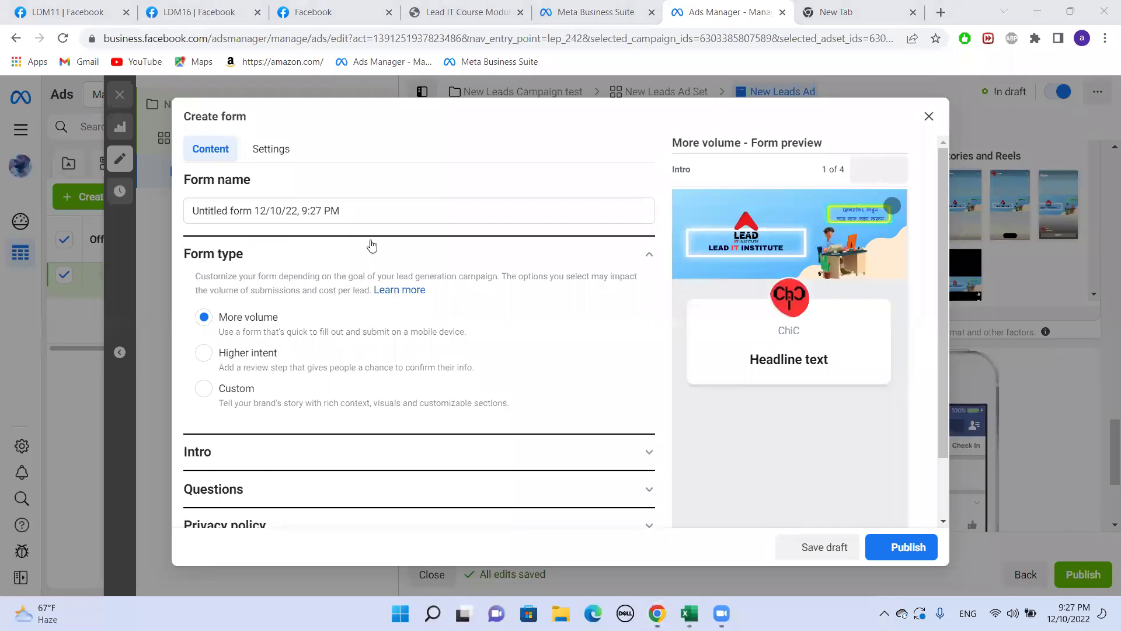
scroll(372, 246, "down", 1)
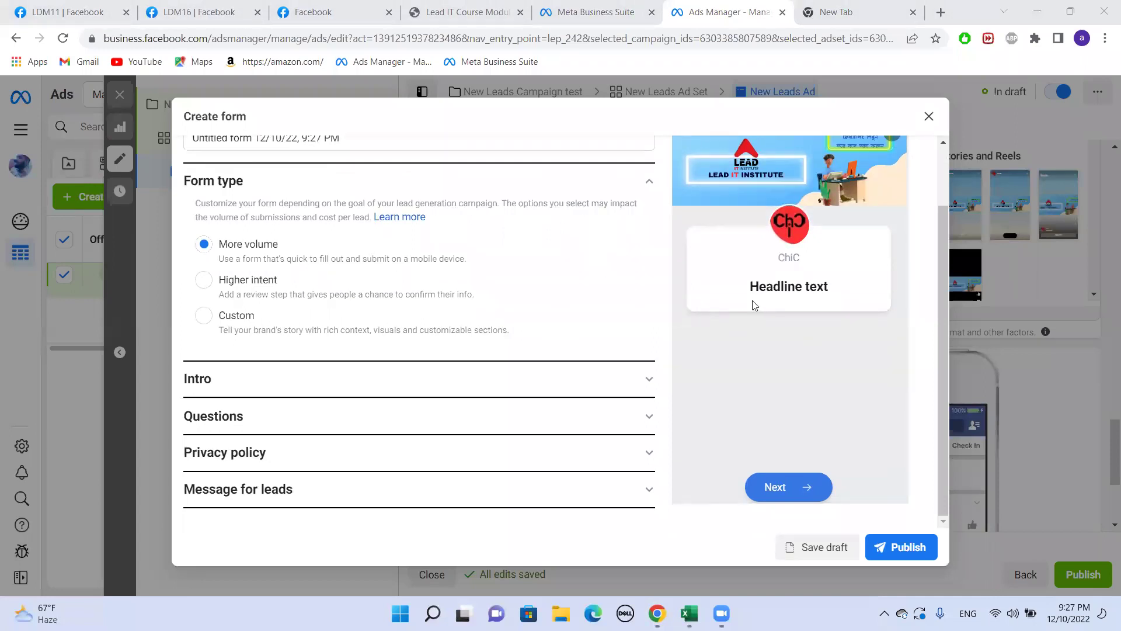
scroll(401, 292, "up", 1)
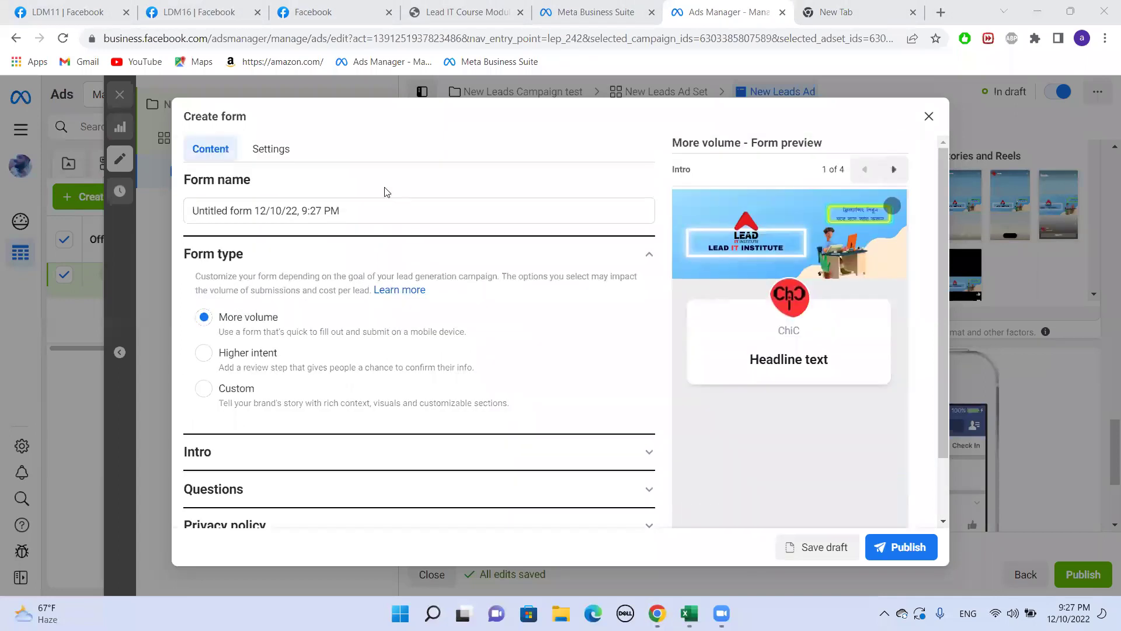
- Rename the instant form by replacing "Untitled form" with "CLASS TEST FORM", keeping the date and time
left_click(243, 209)
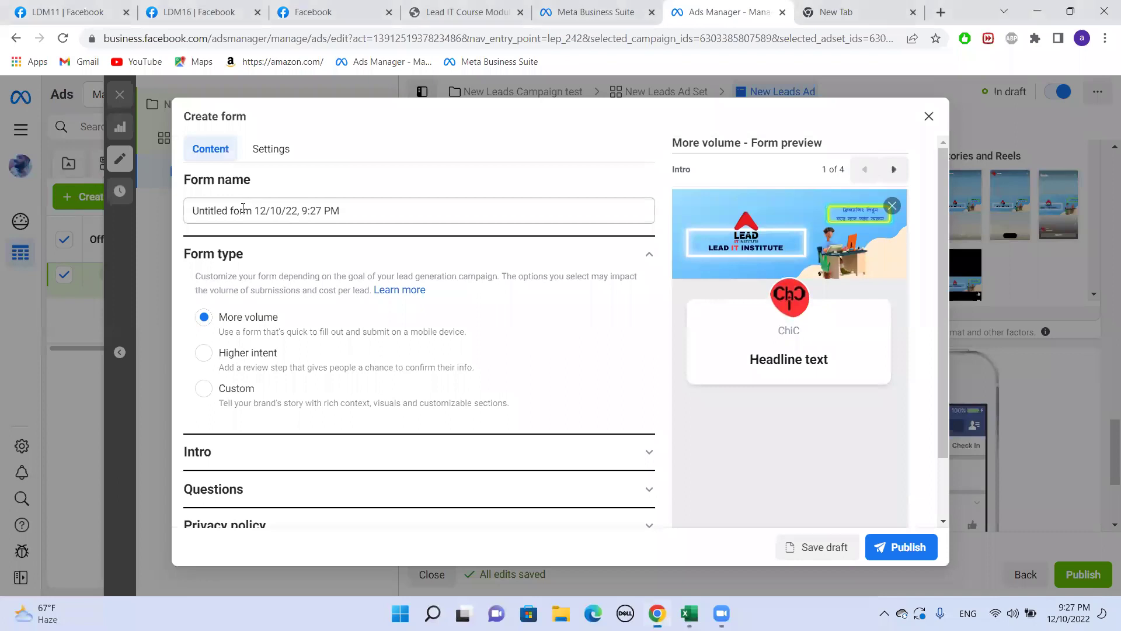
left_click_drag(253, 210, 173, 196)
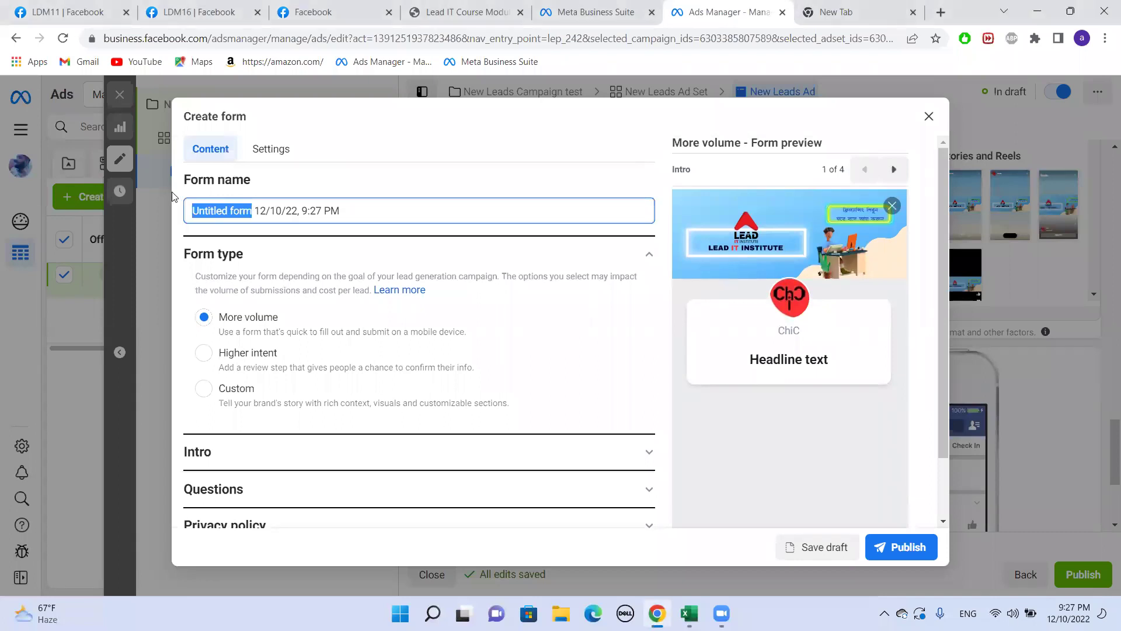
type("CL")
type("ASS T")
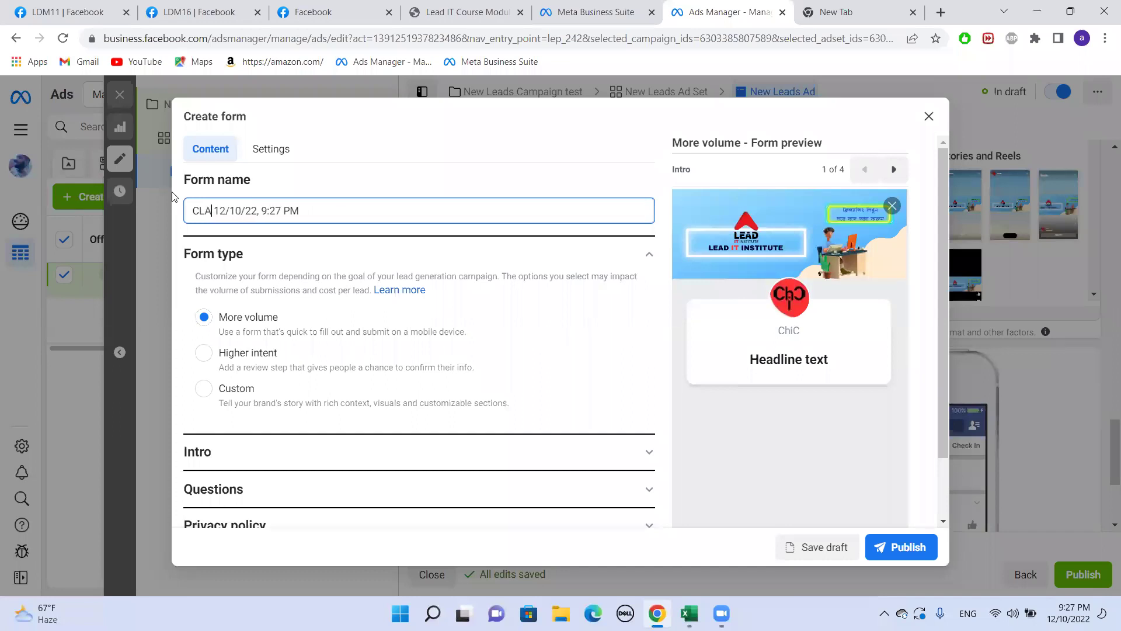
type("EST")
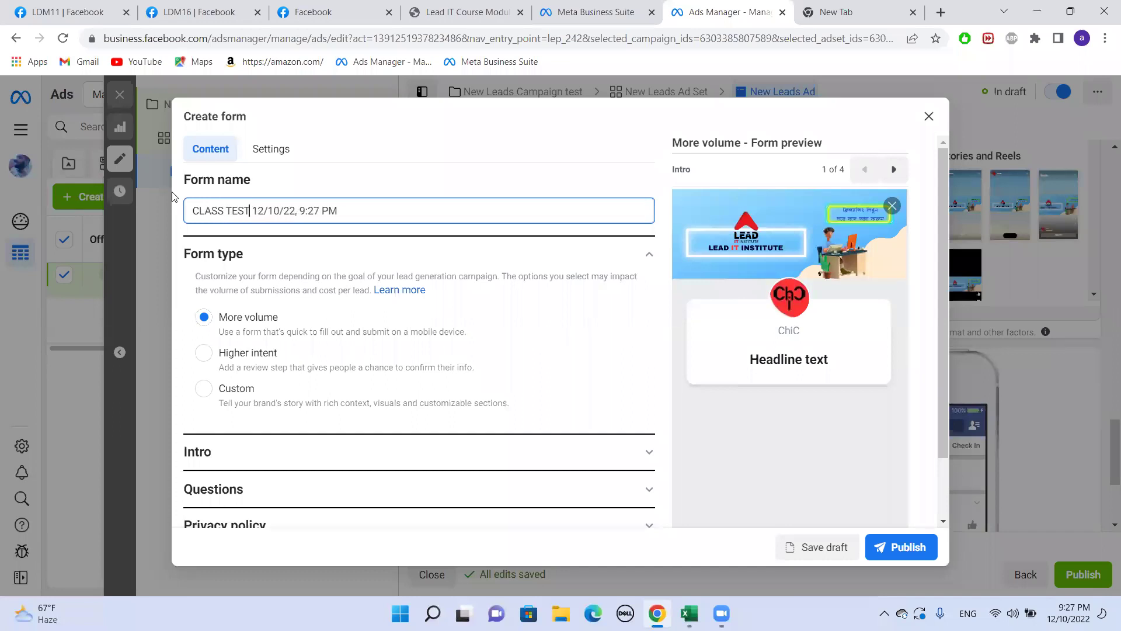
type(" FORM")
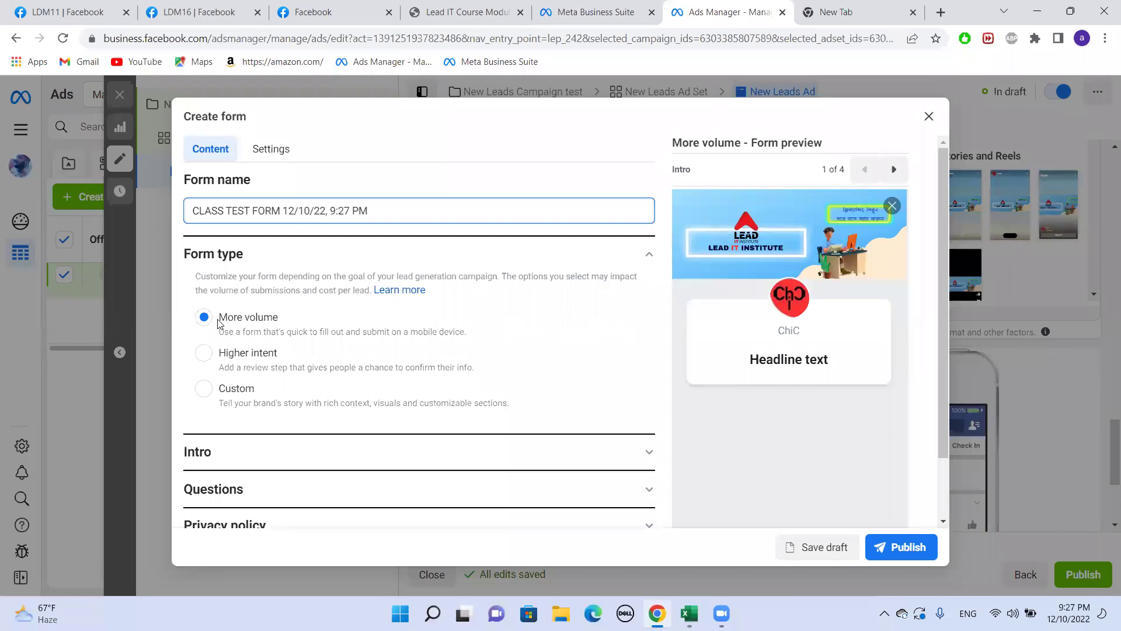
- Enter "TEST FORM" as the greeting headline in the form's intro
scroll(293, 255, "down", 2)
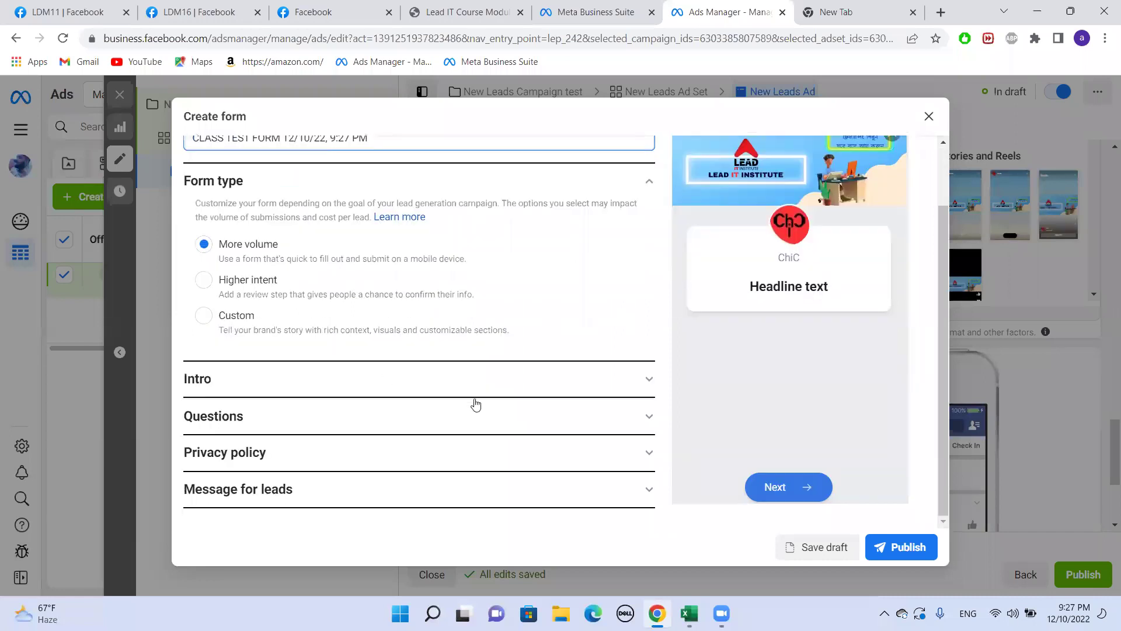
left_click(520, 395)
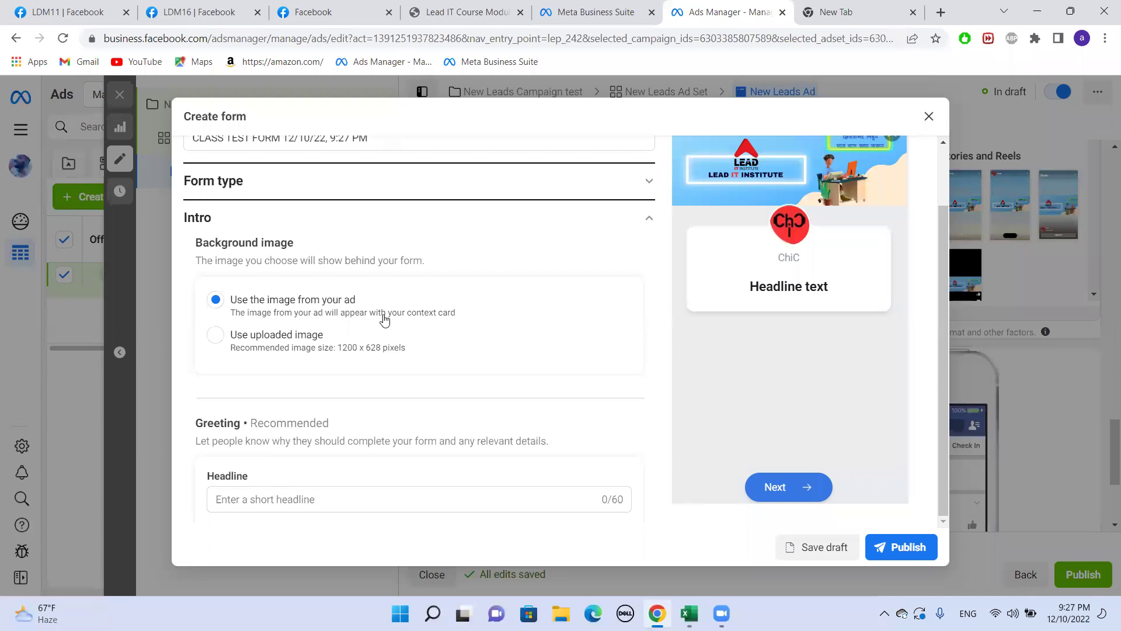
scroll(381, 320, "down", 4)
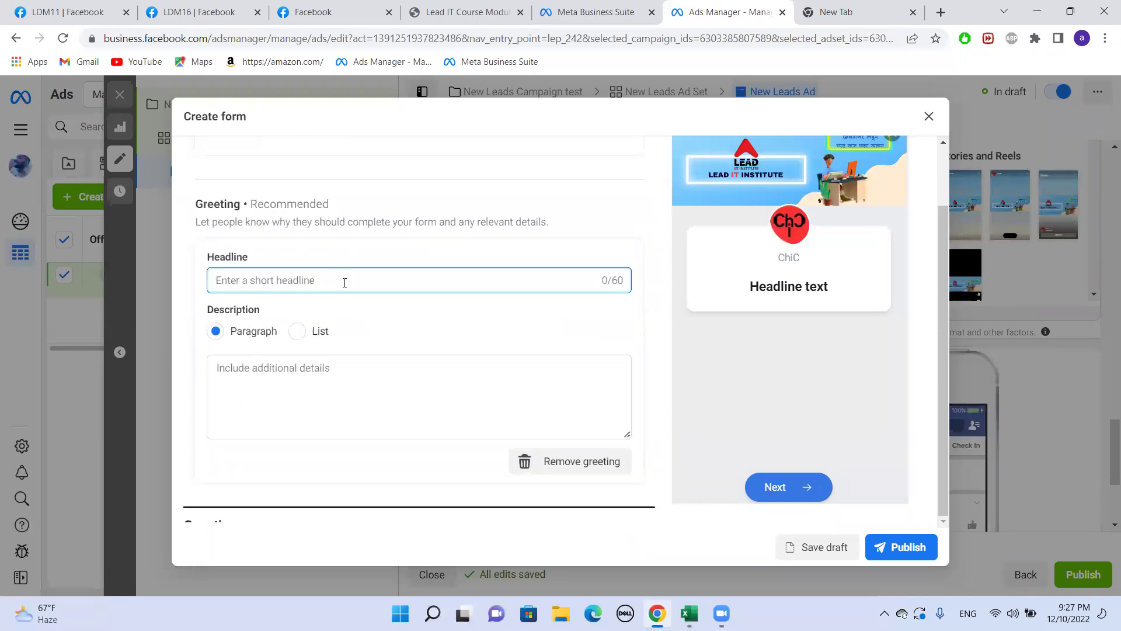
type("TEST ")
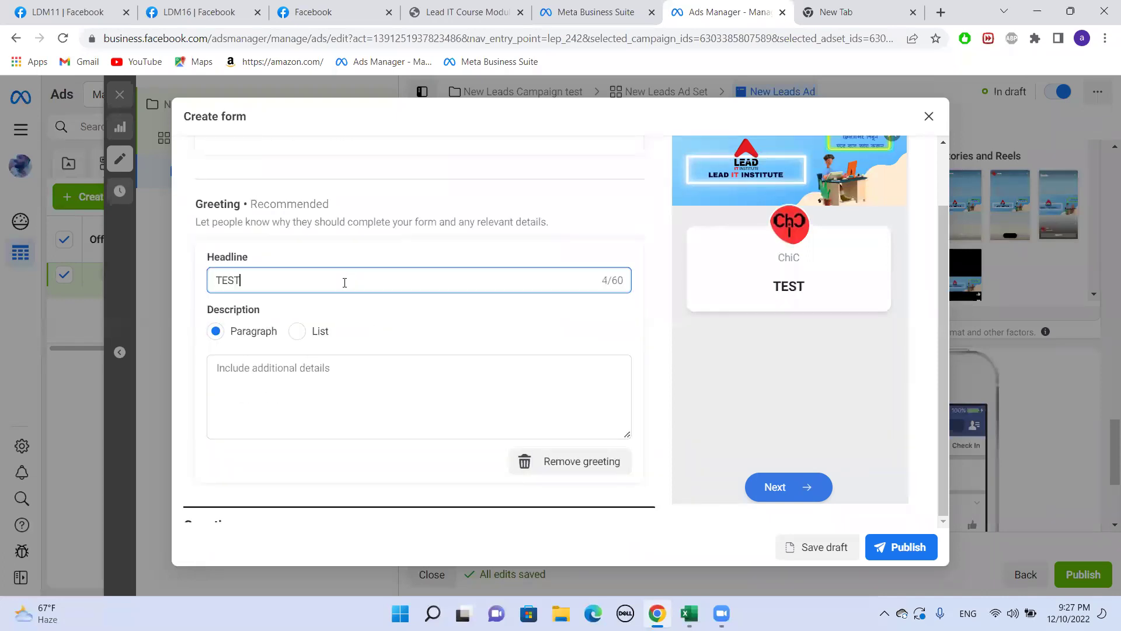
type("FORM")
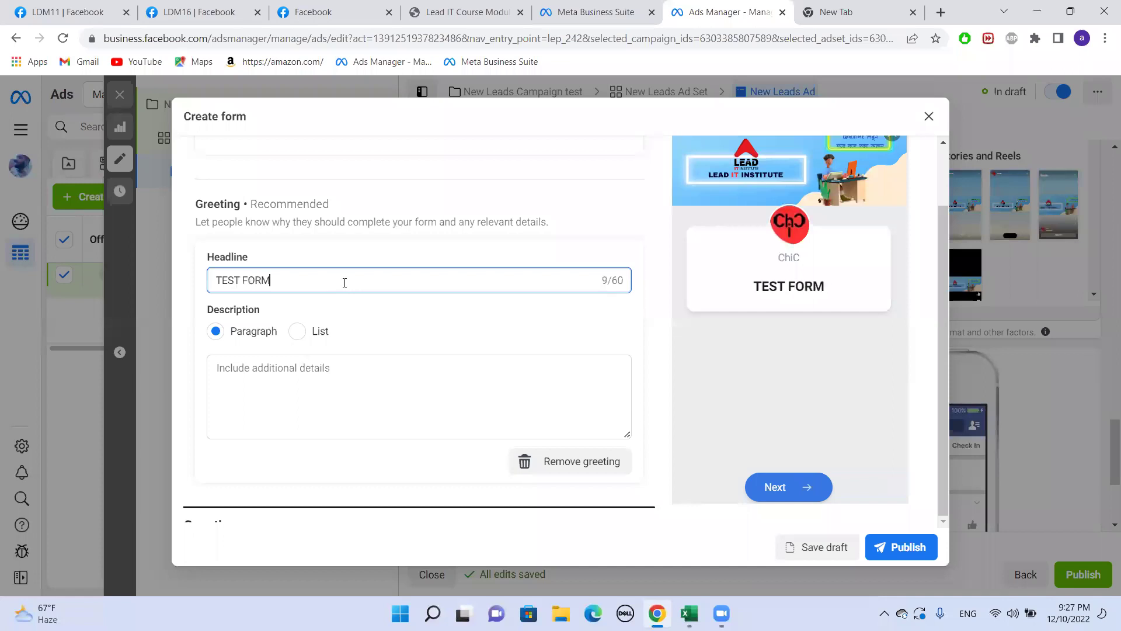
left_click(489, 316)
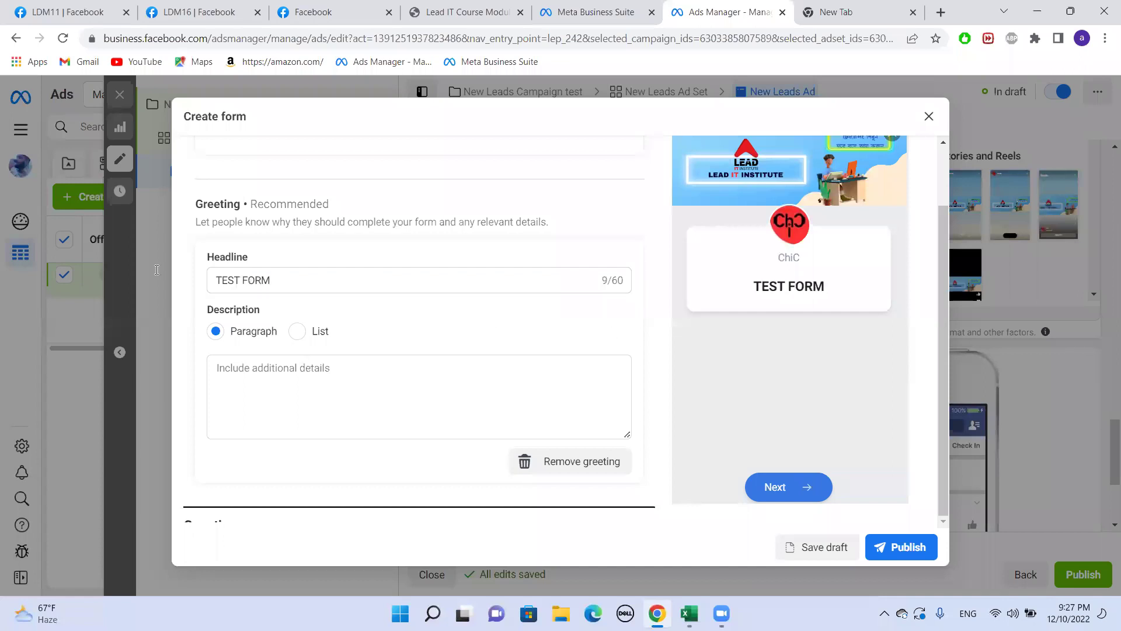
- Enter "TEST" as the paragraph description of the form's greeting
scroll(282, 315, "down", 2)
left_click(286, 297)
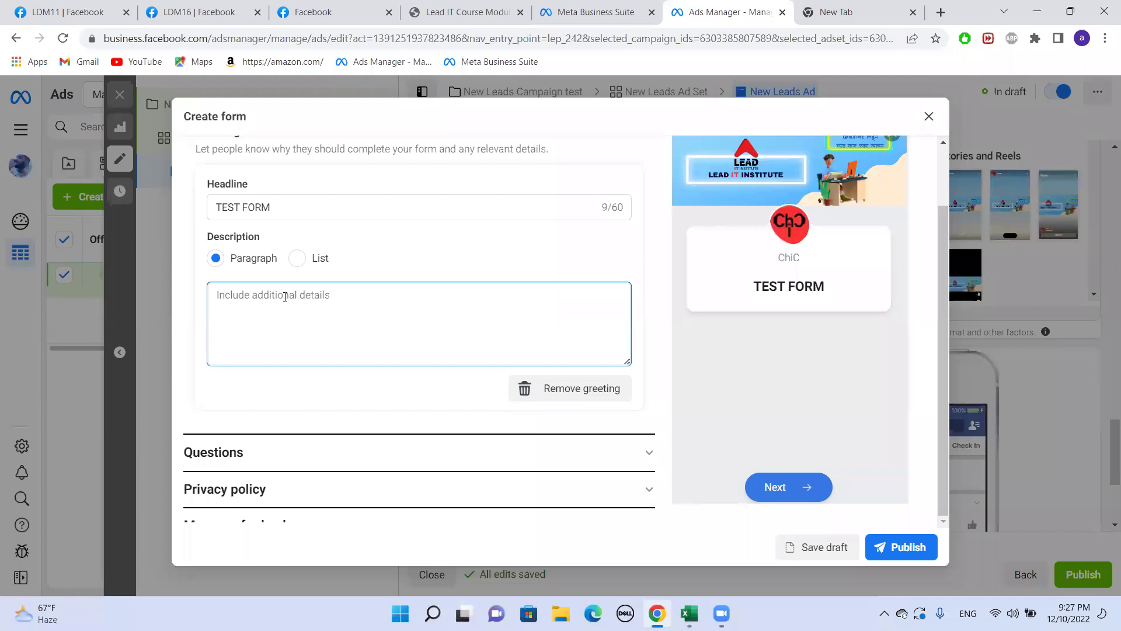
type("TEST")
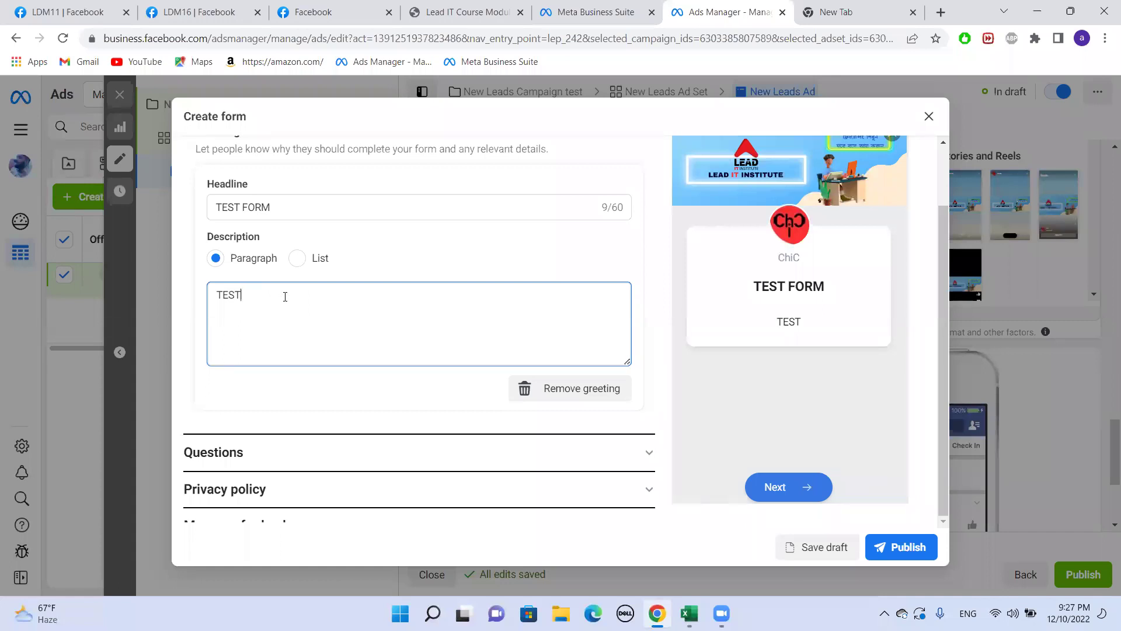
left_click(403, 257)
scroll(323, 290, "down", 1)
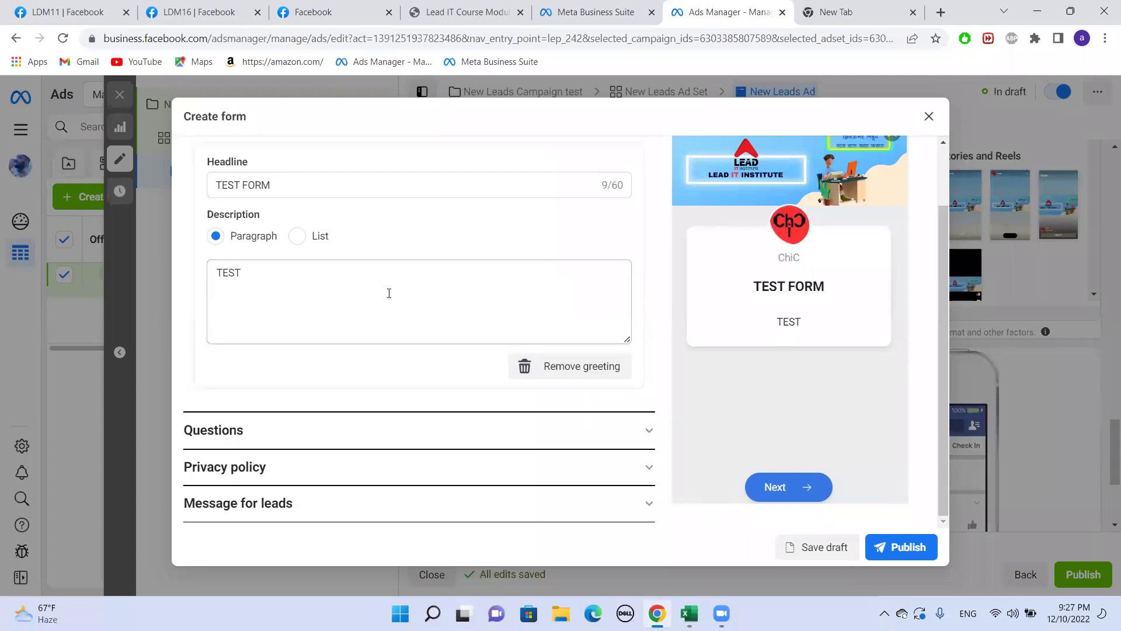
- Dismiss the follow-ups tip in the form's questions section and add a multiple choice custom question
left_click(628, 432)
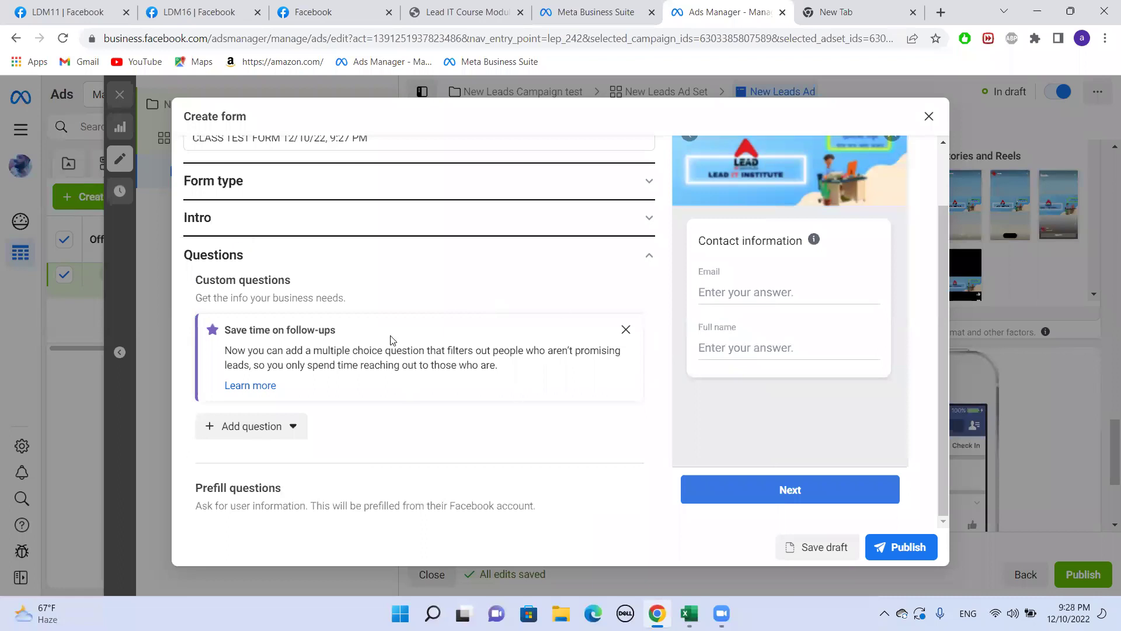
left_click(623, 330)
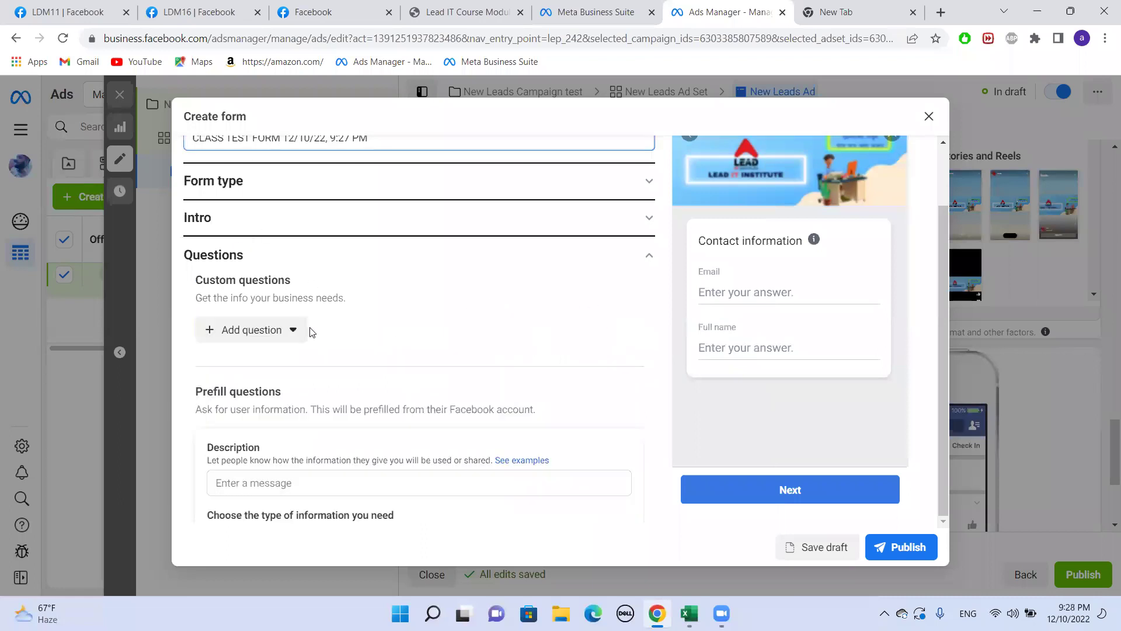
left_click(265, 329)
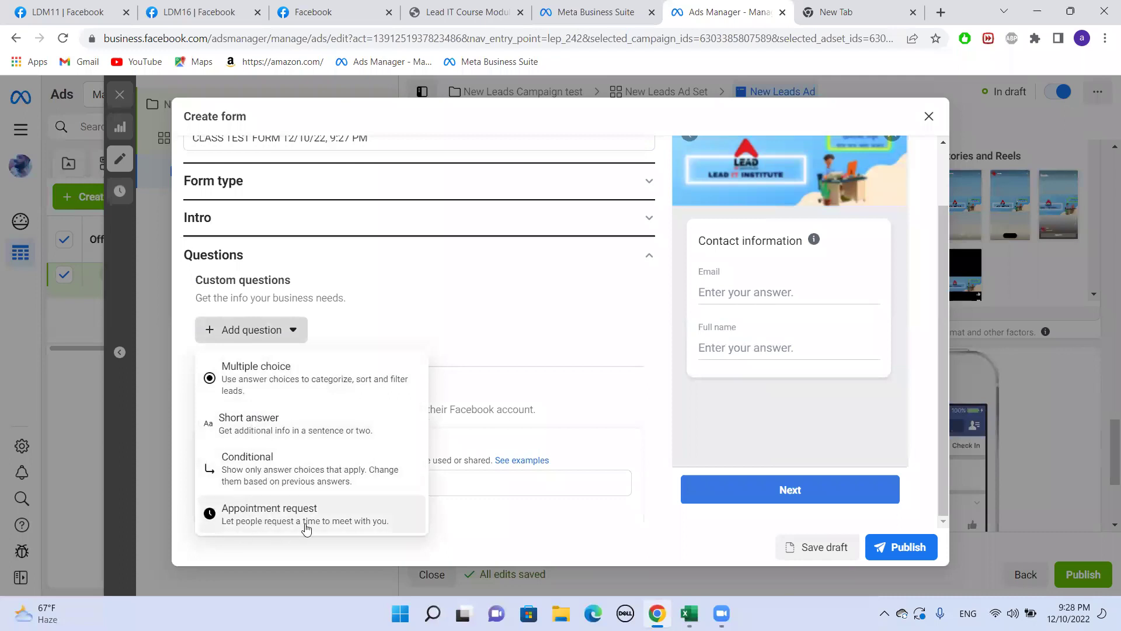
left_click(448, 323)
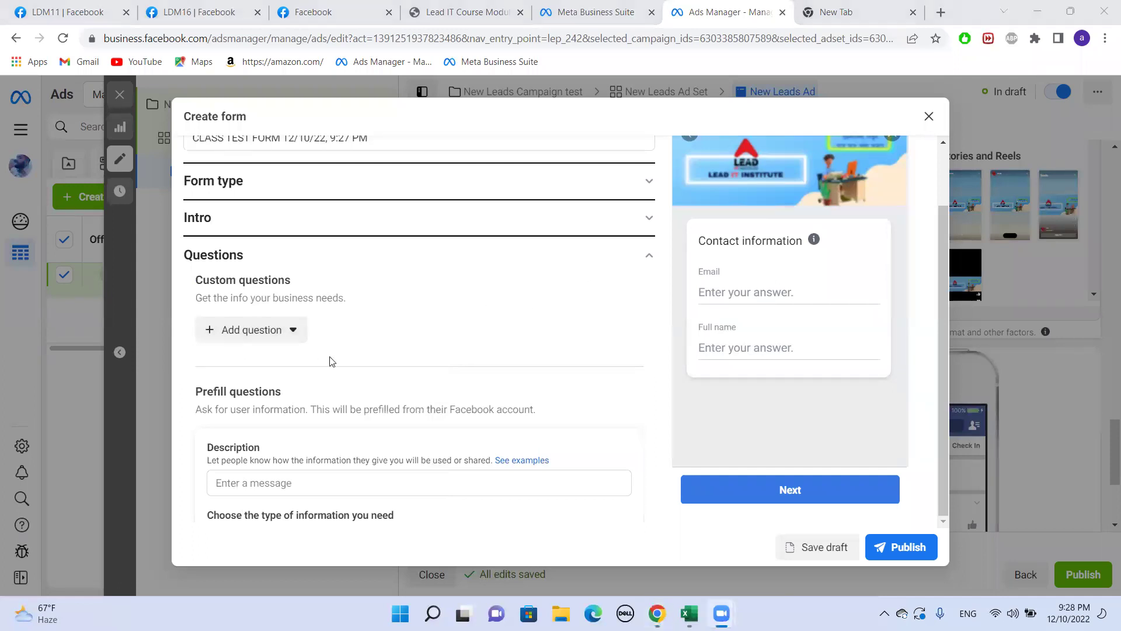
left_click(266, 332)
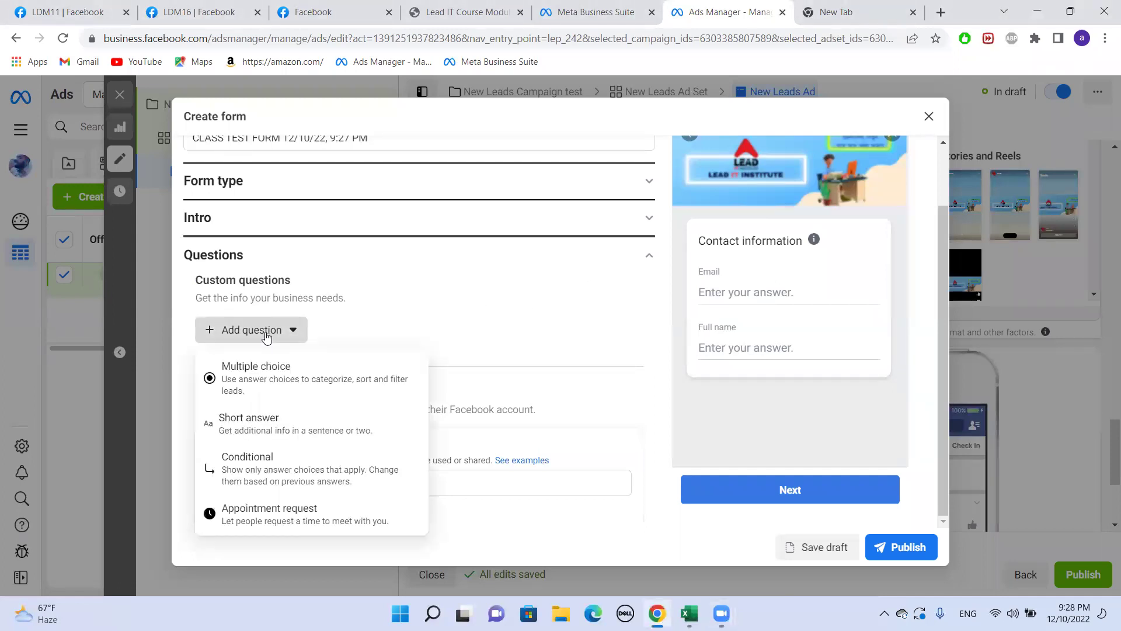
left_click(262, 368)
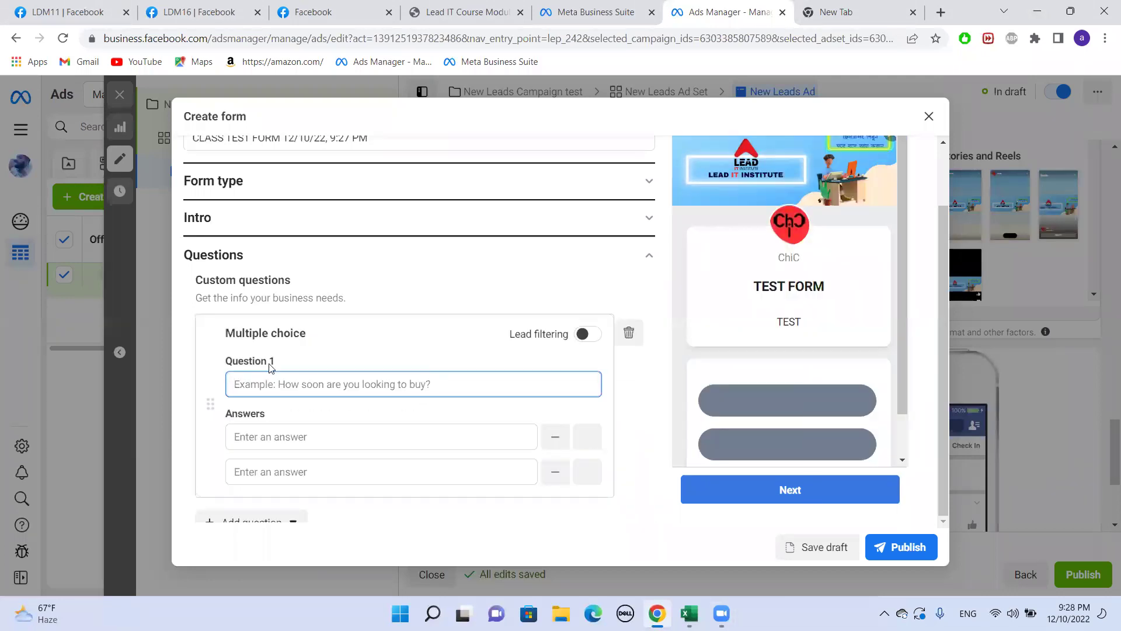
scroll(307, 300, "down", 2)
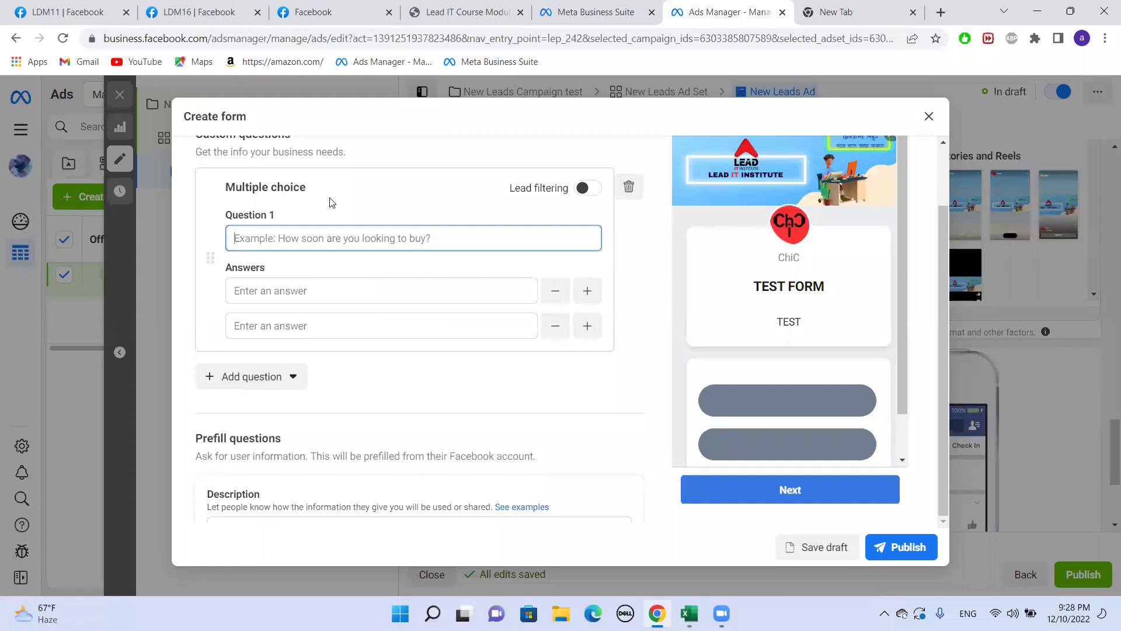
- Word the multiple choice question as "YOUR Age" and give it the answers "Under 18" and "18+"
type("YOUR")
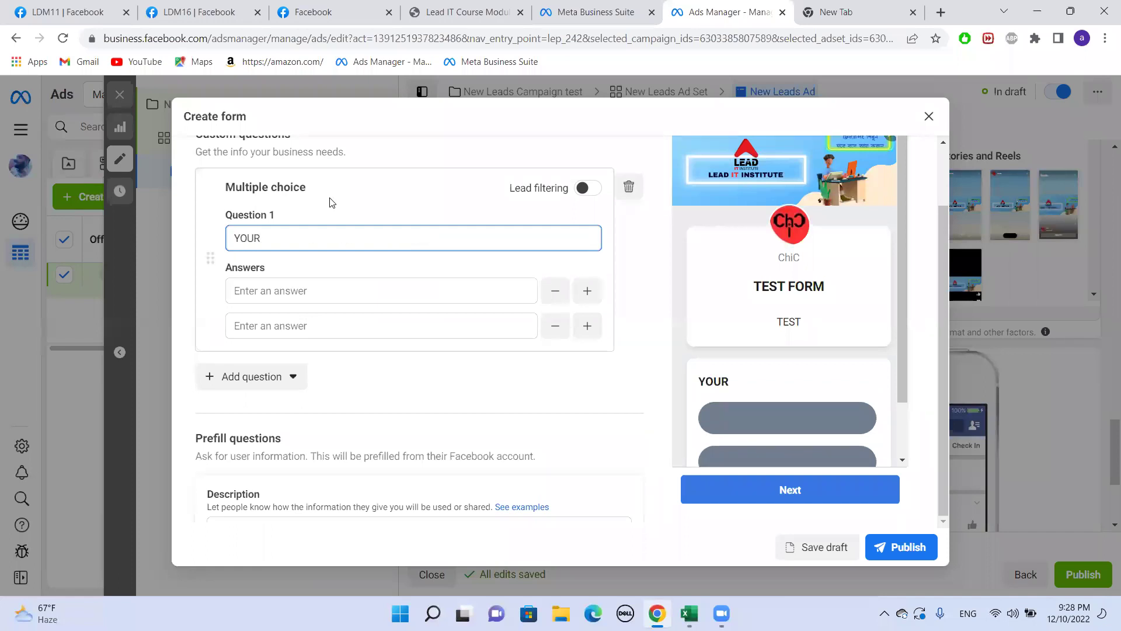
type(" Age")
left_click(397, 287)
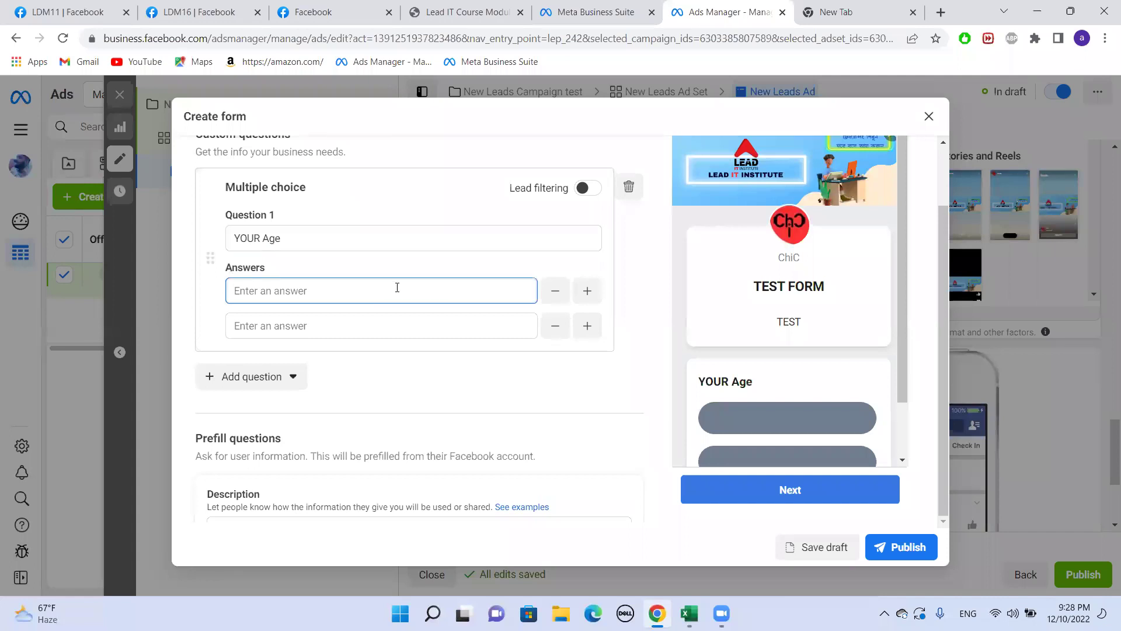
type("Und")
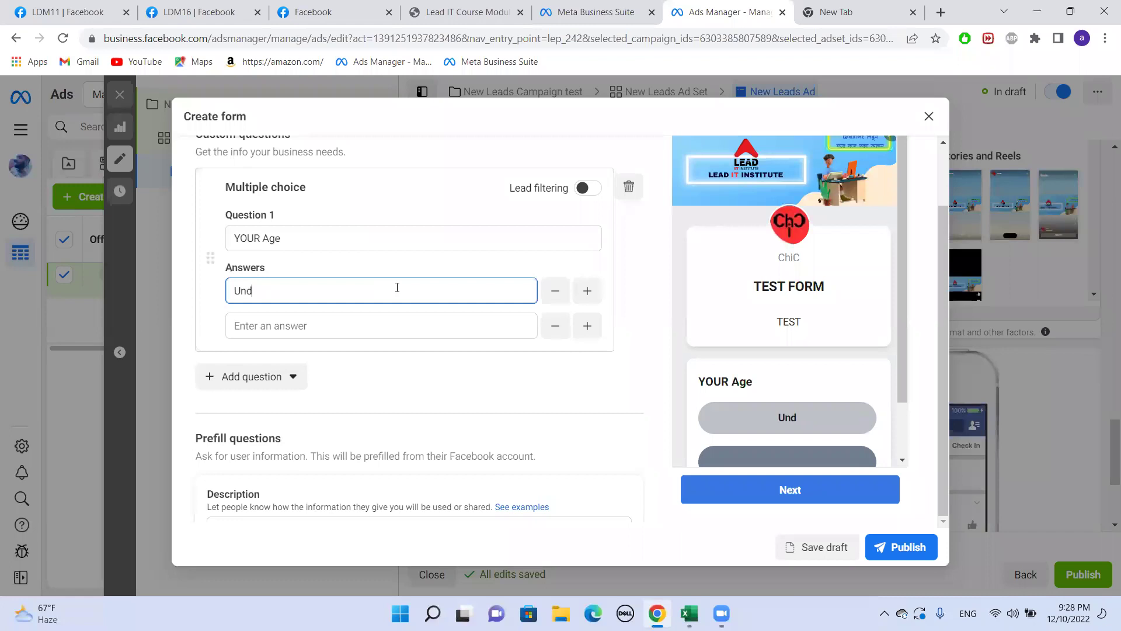
type("er 18")
left_click(337, 327)
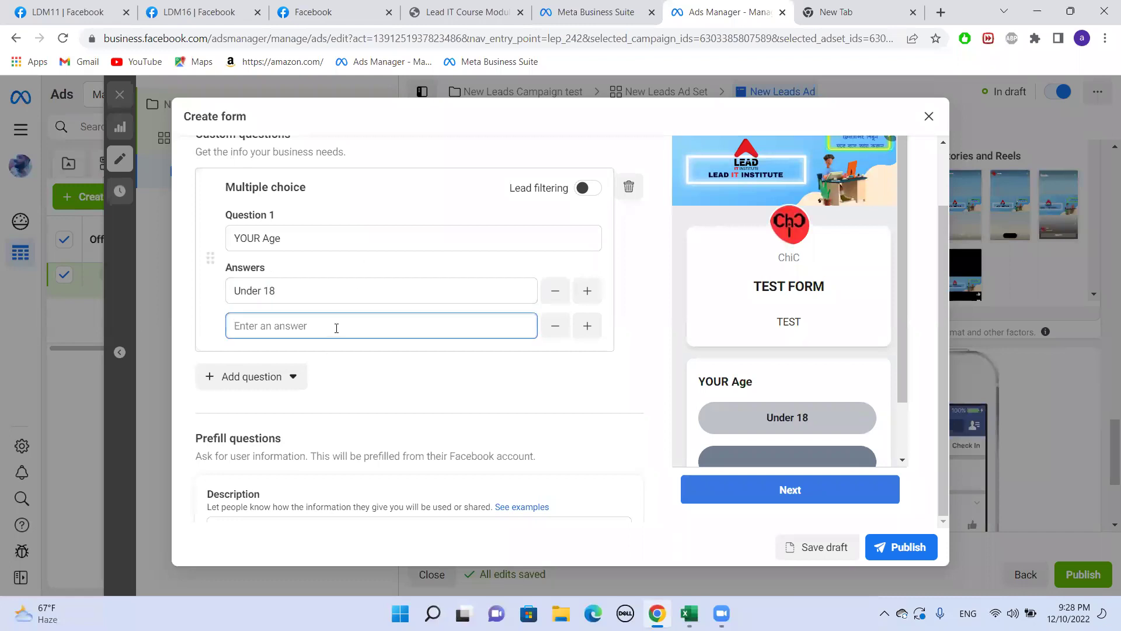
type("18+")
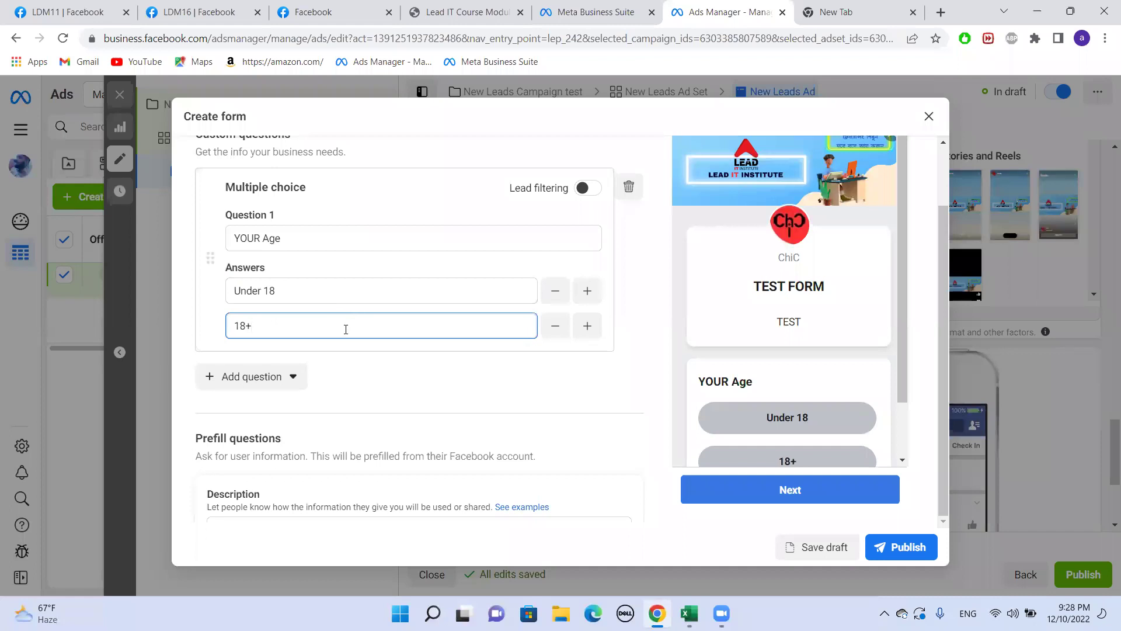
left_click(362, 383)
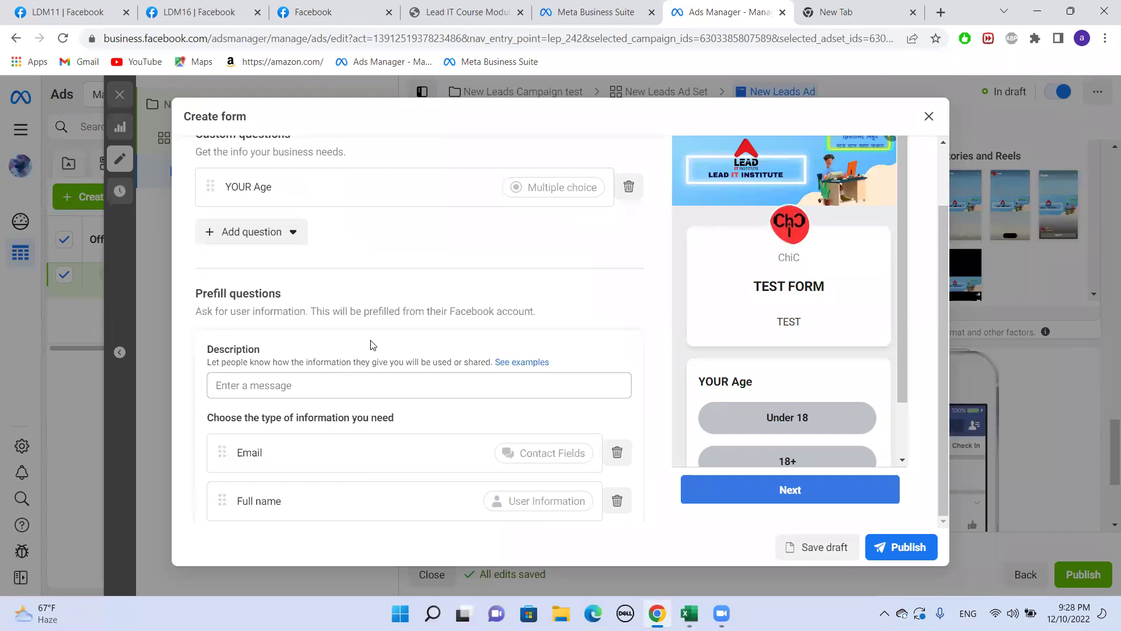
- Add a short answer custom question worded "YOUR NAME" to the form
scroll(759, 386, "down", 2)
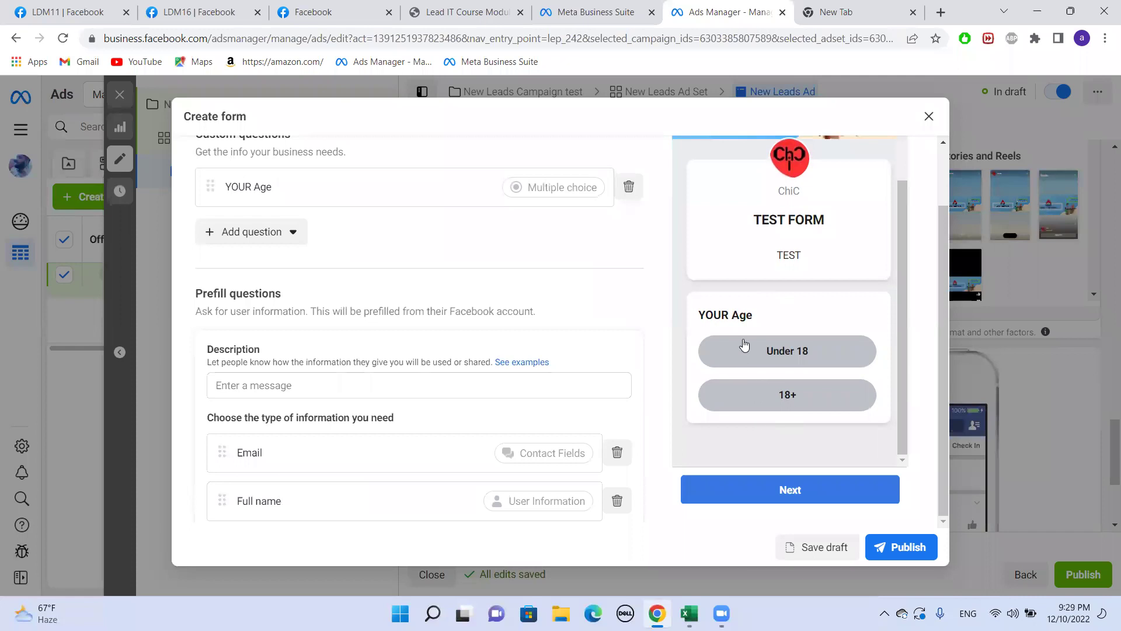
scroll(309, 295, "down", 2)
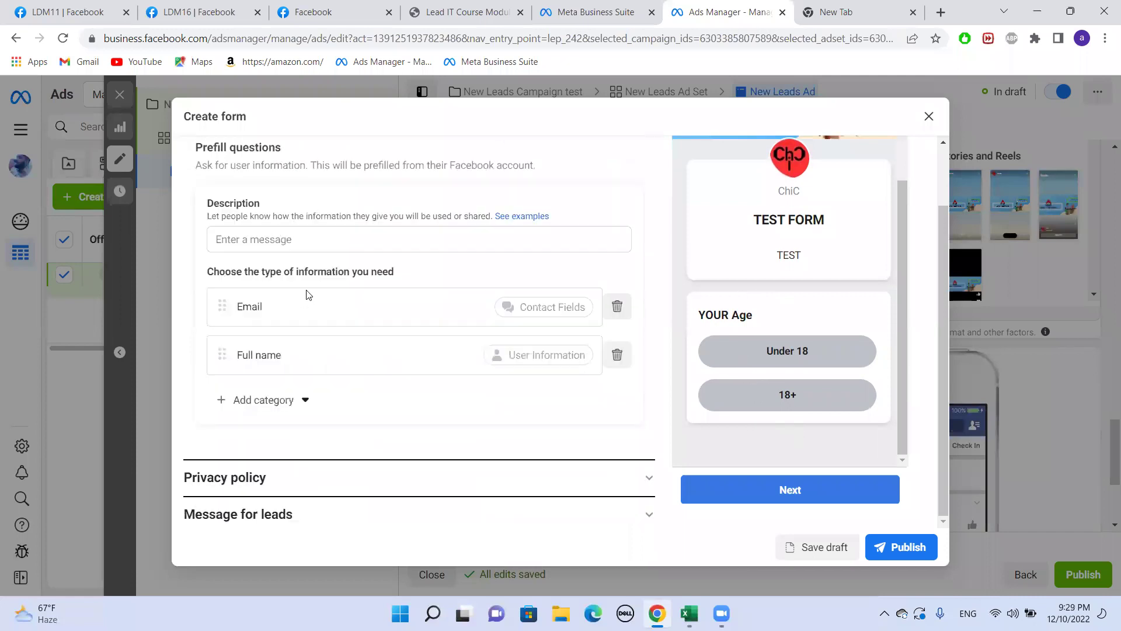
scroll(277, 289, "up", 3)
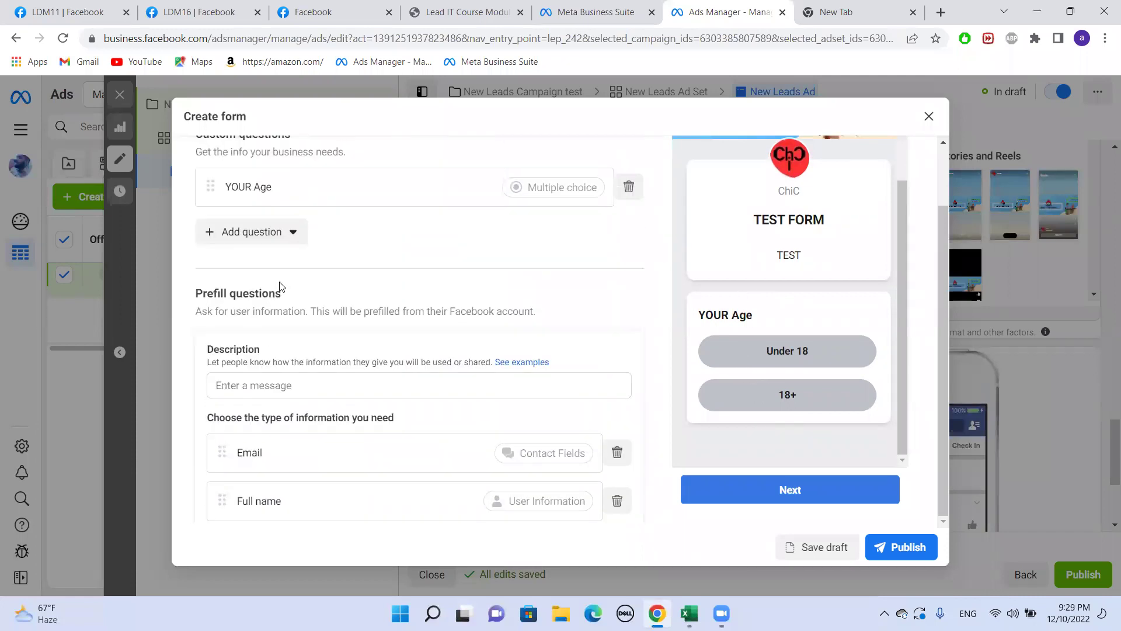
left_click(263, 310)
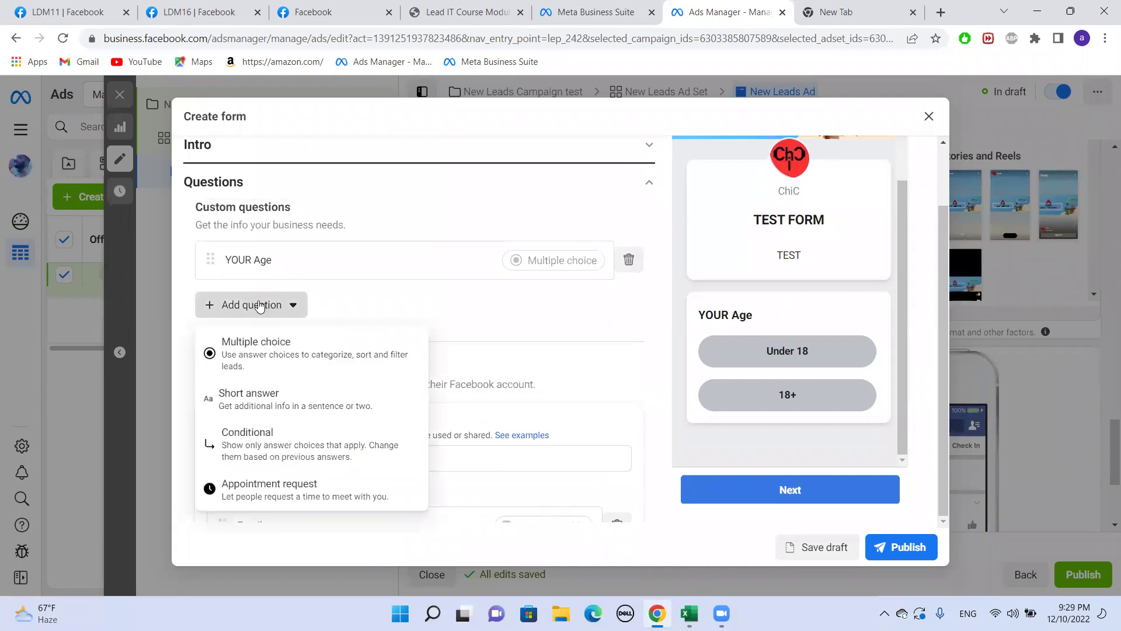
left_click(267, 399)
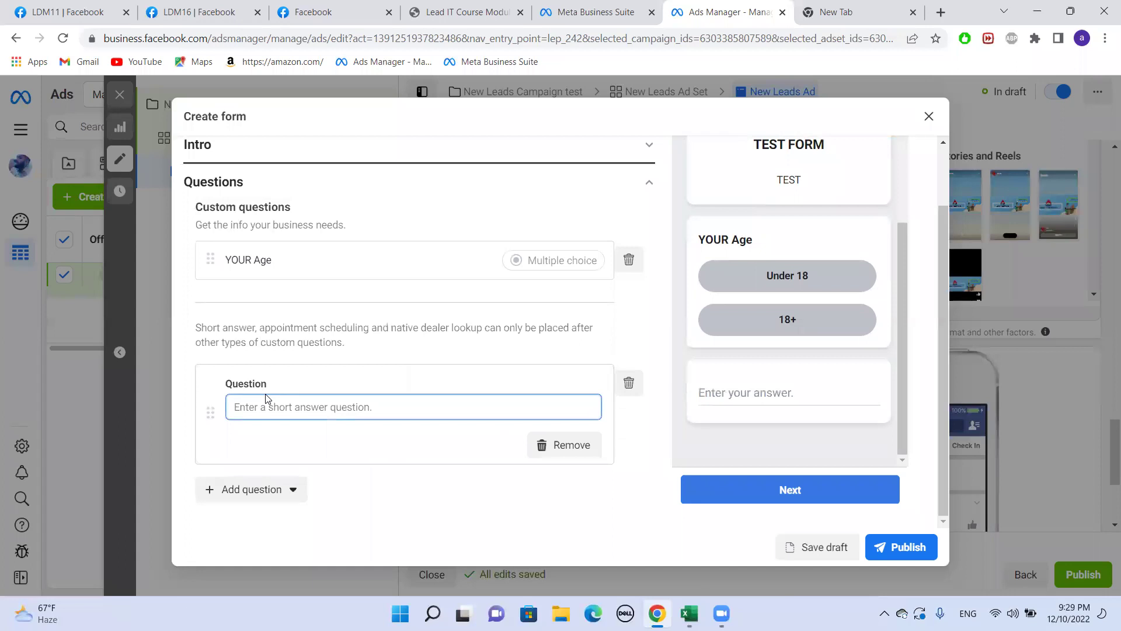
type("YO")
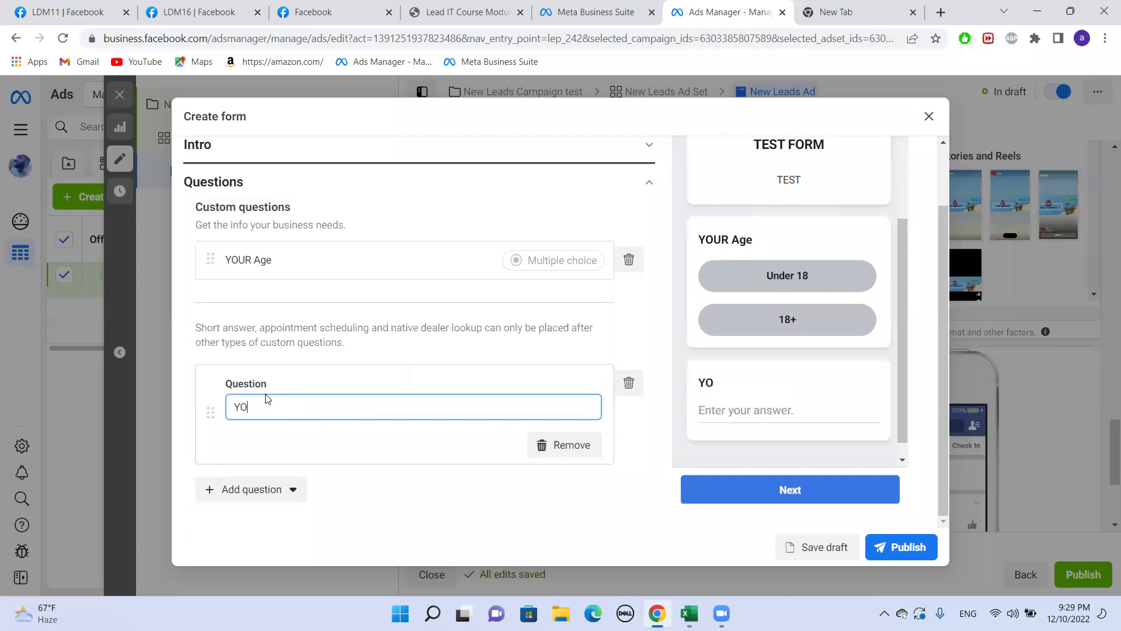
type("UR NAME")
left_click(641, 444)
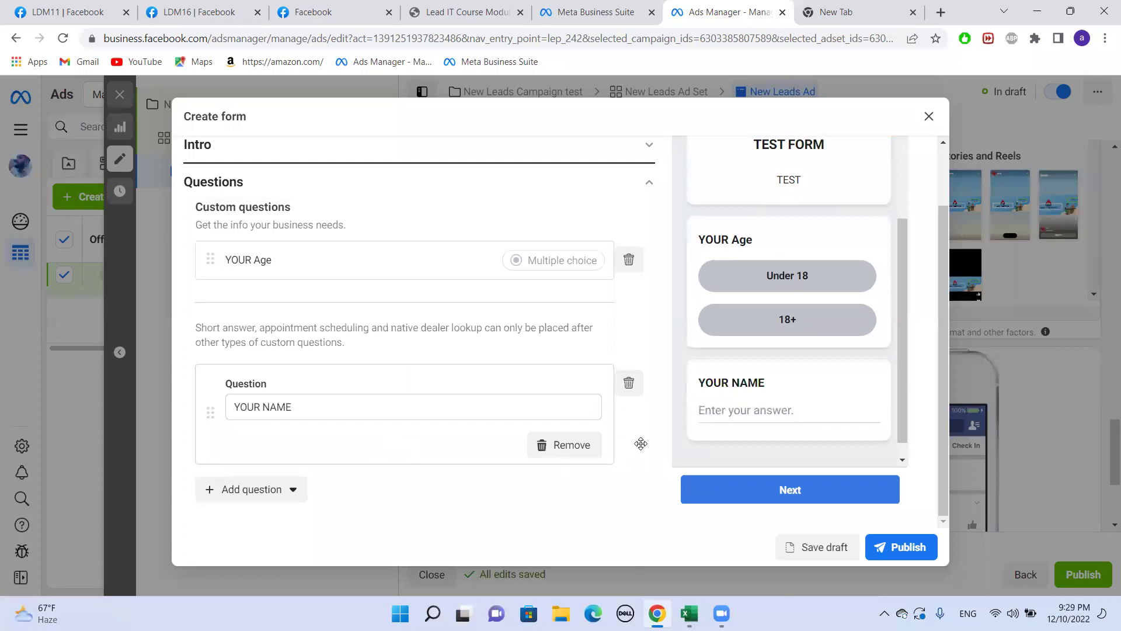
- Add a conditional question to the form's custom questions
scroll(378, 270, "down", 3)
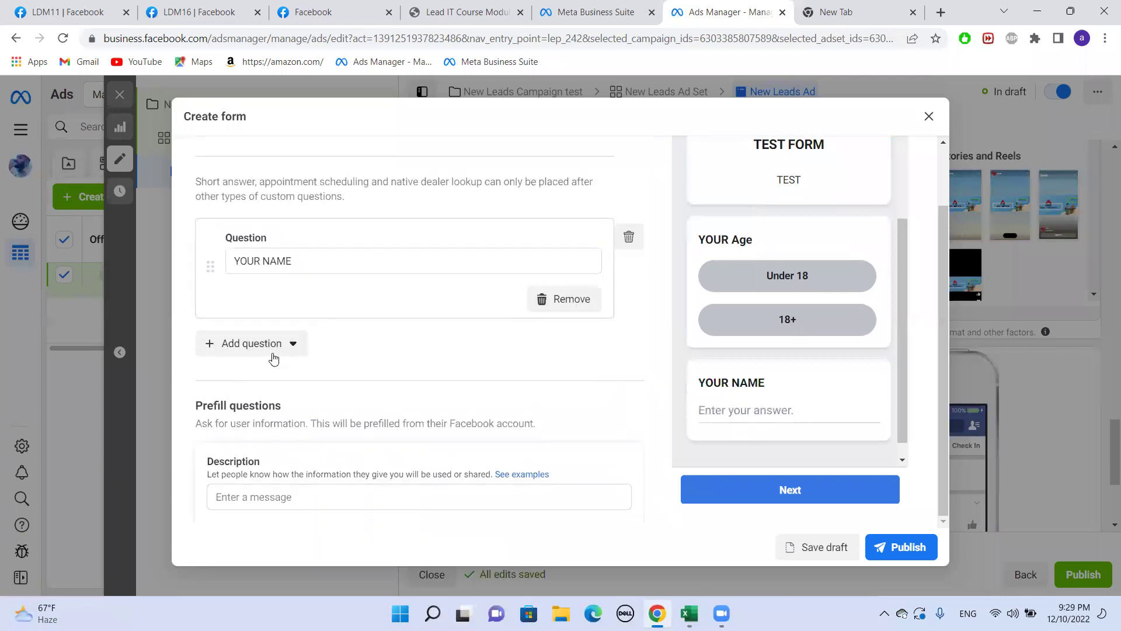
left_click(273, 350)
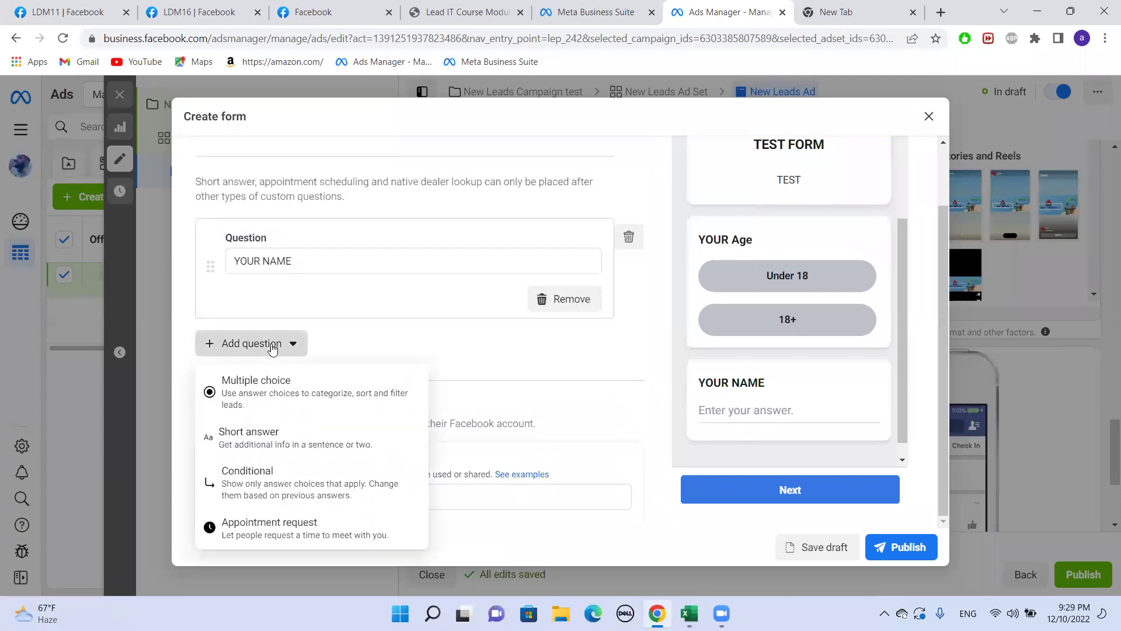
left_click(292, 475)
scroll(370, 288, "up", 1)
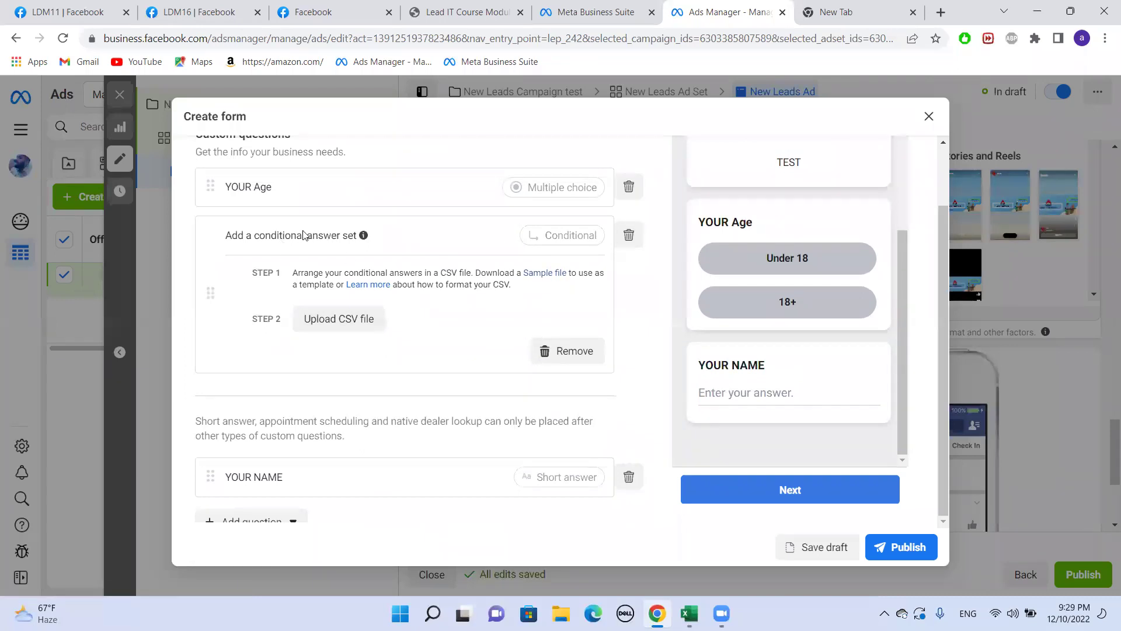
scroll(325, 299, "down", 1)
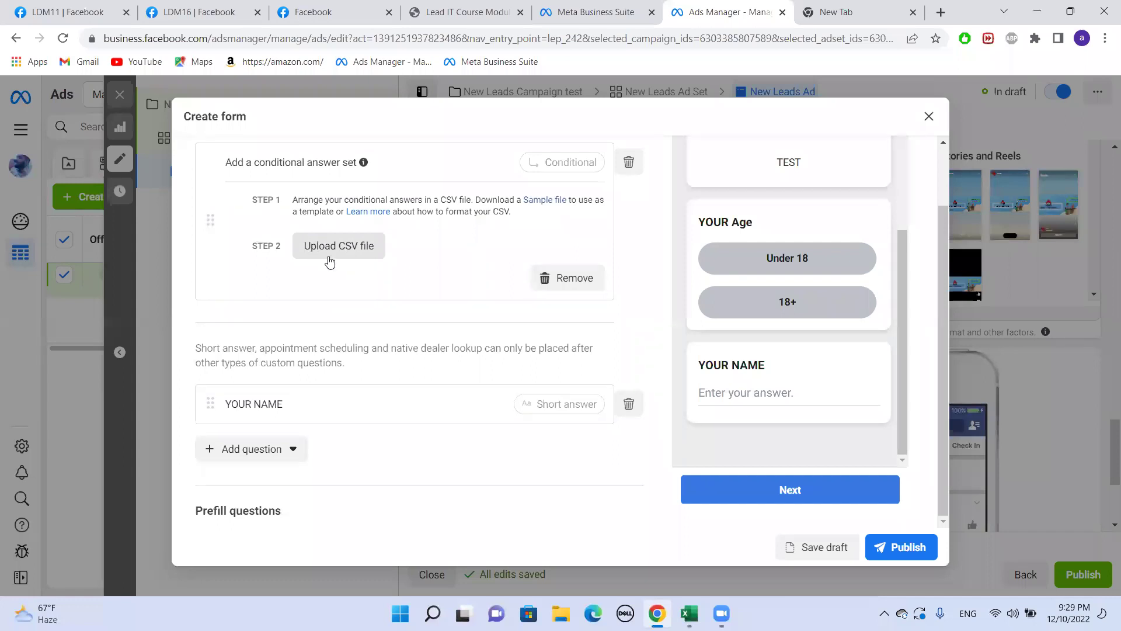
scroll(325, 261, "up", 1)
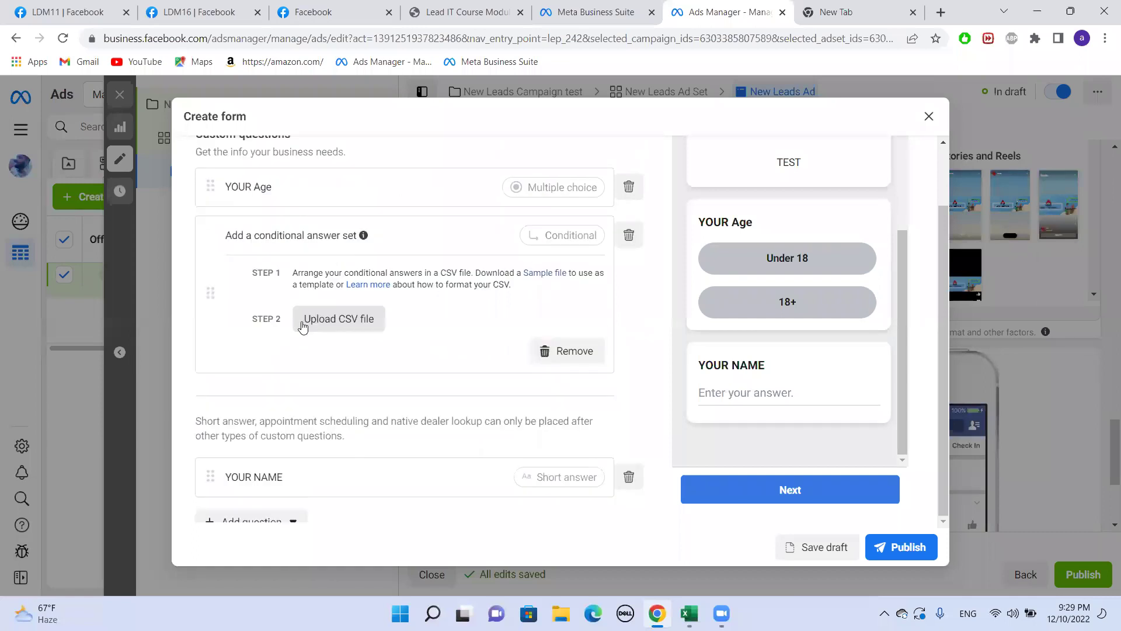
left_click(302, 323)
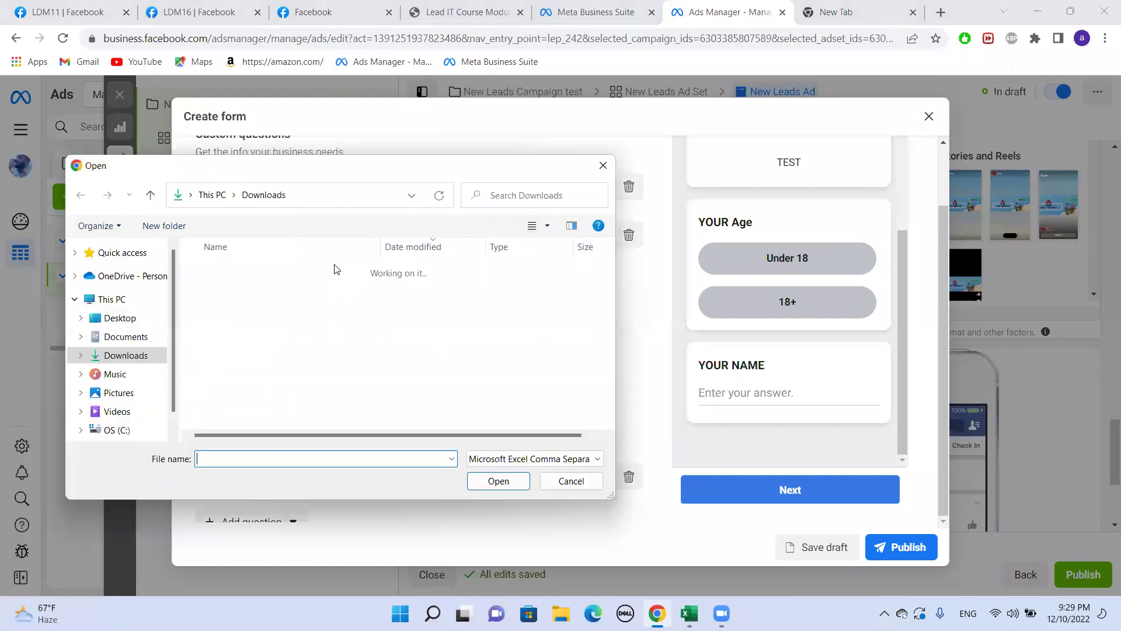
left_click(603, 166)
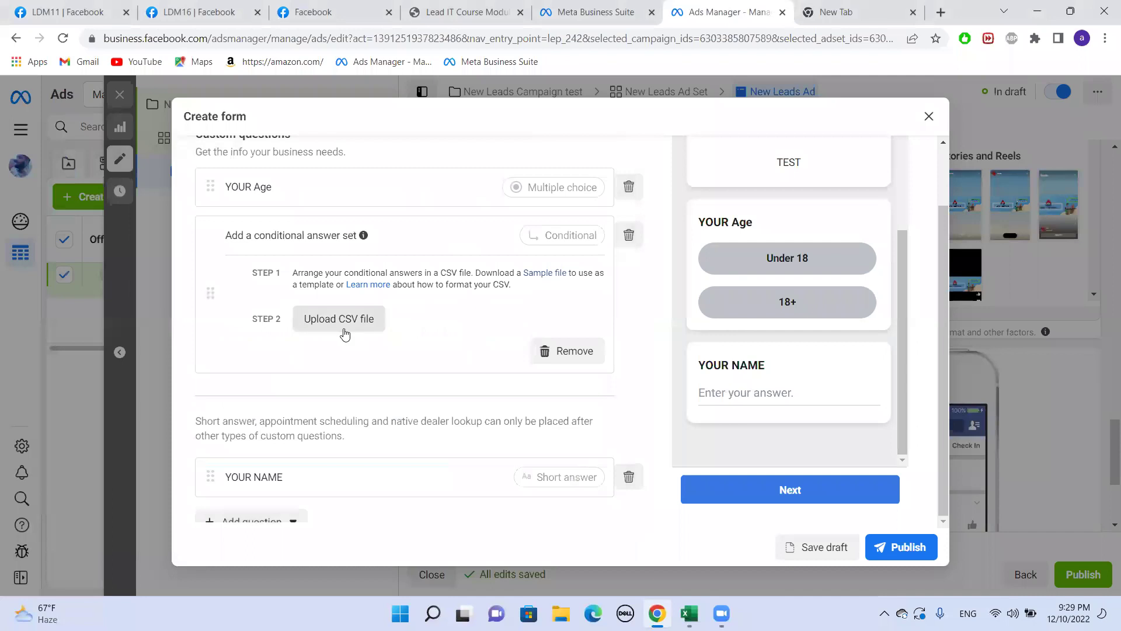
- Download the sample CSV file for the conditional answer set and open it in Excel
scroll(465, 257, "up", 3)
scroll(463, 258, "down", 3)
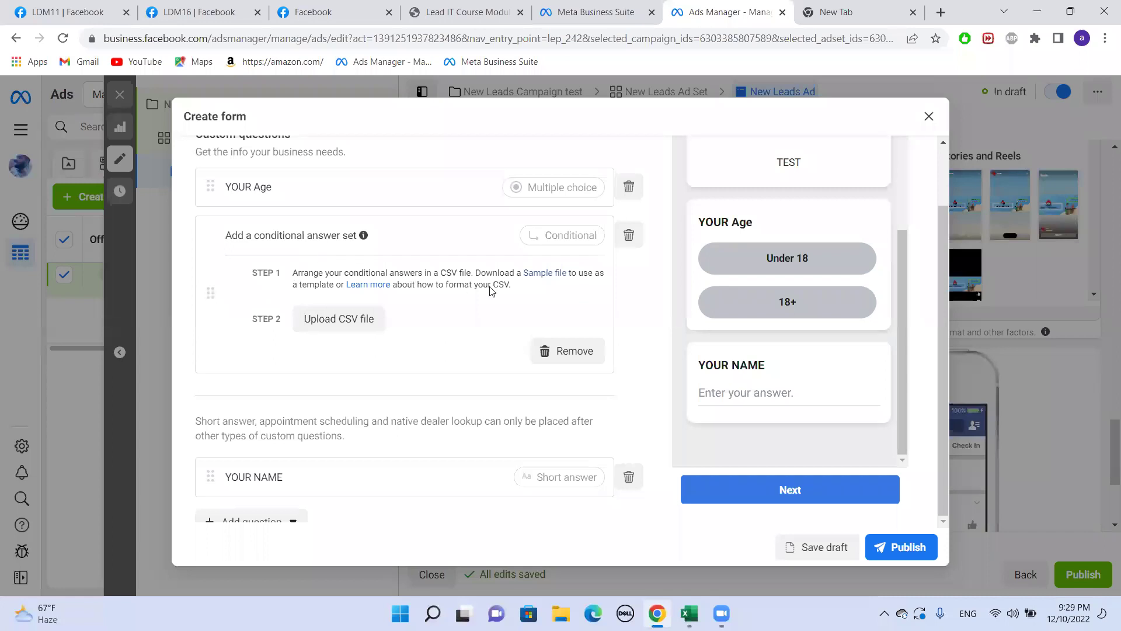
scroll(383, 295, "down", 1)
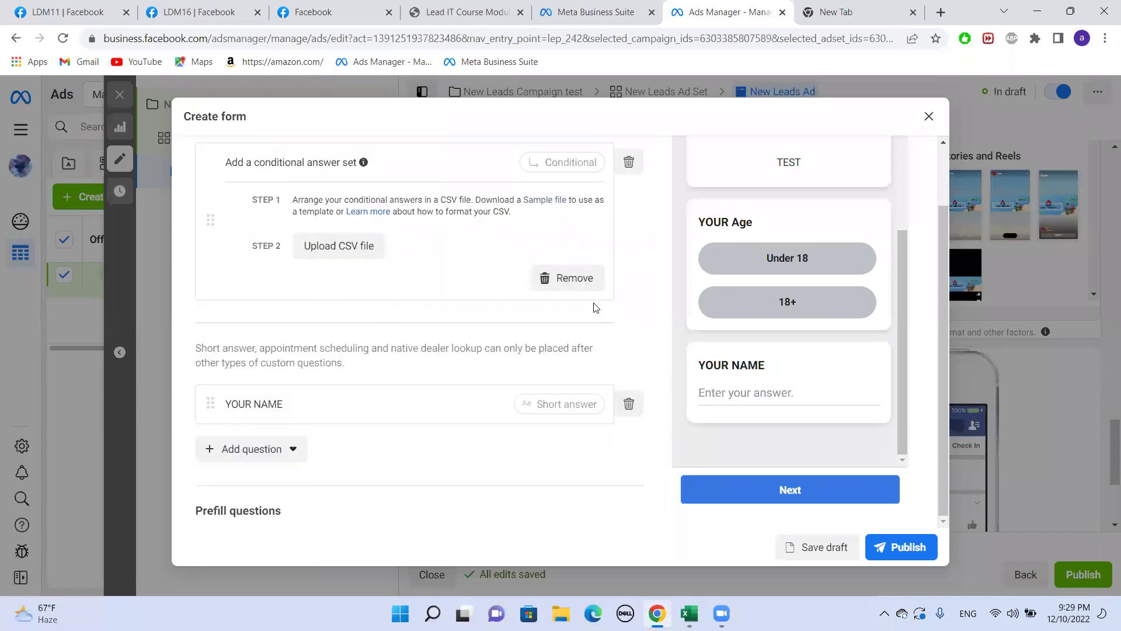
left_click(546, 199)
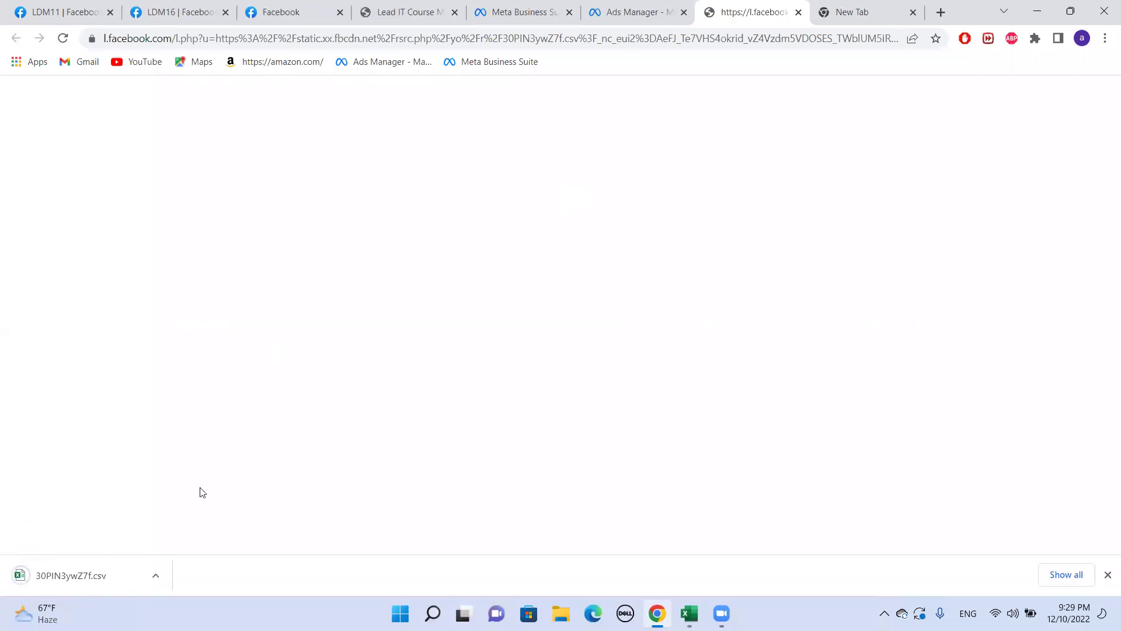
left_click(92, 581)
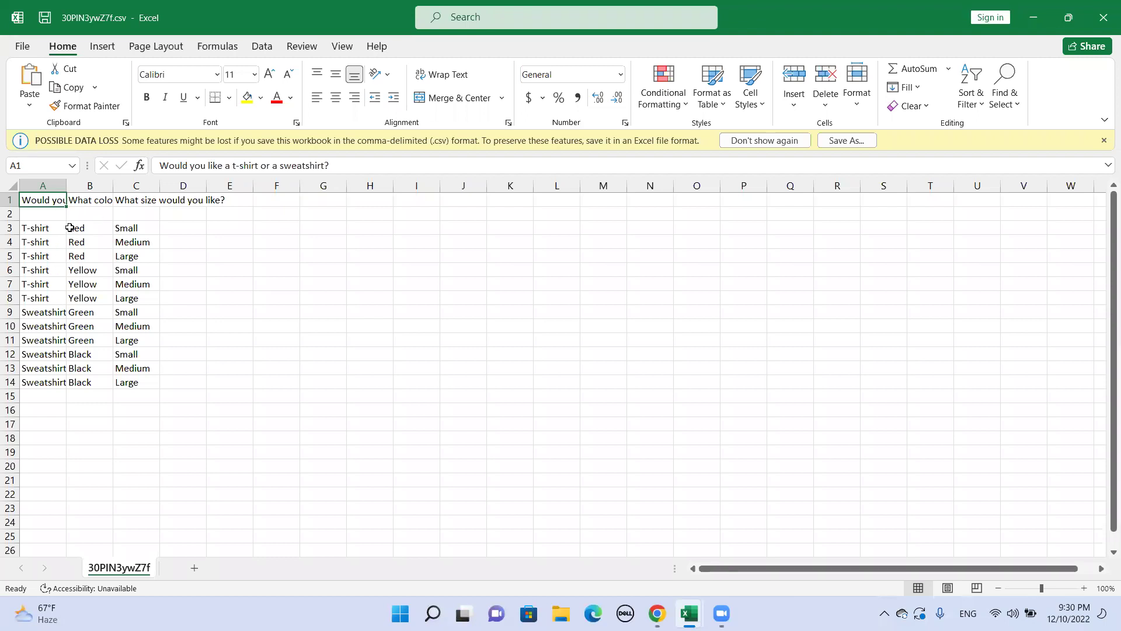
- Examine the item, colour and size rows of the sample CSV, and return to the form in Ads Manager
left_click(74, 228)
left_click(133, 241)
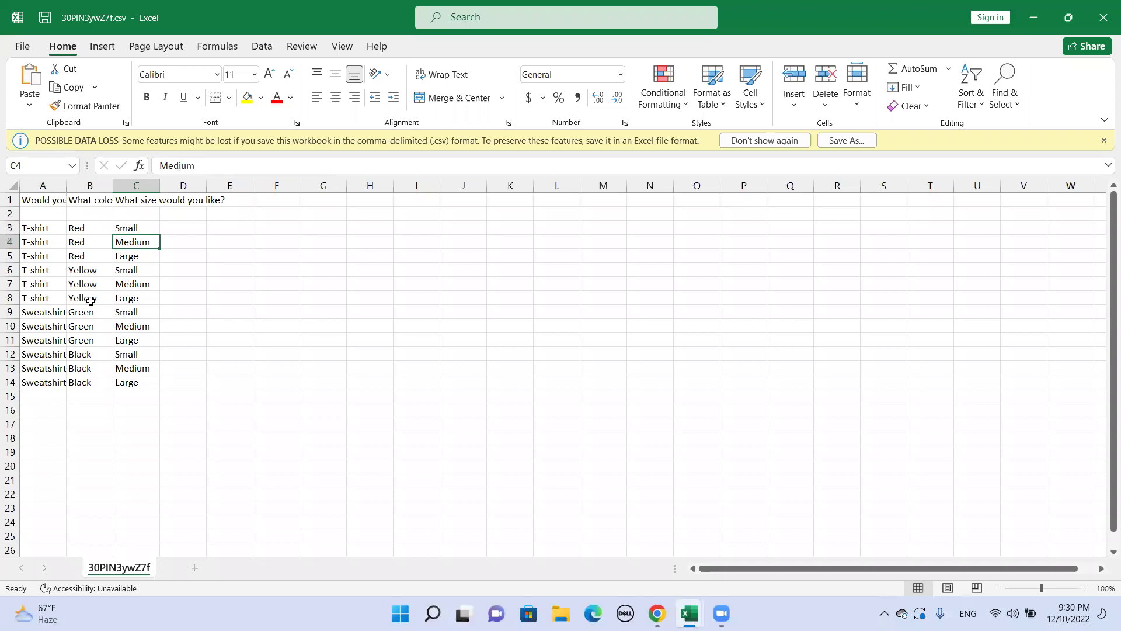
left_click(1043, 30)
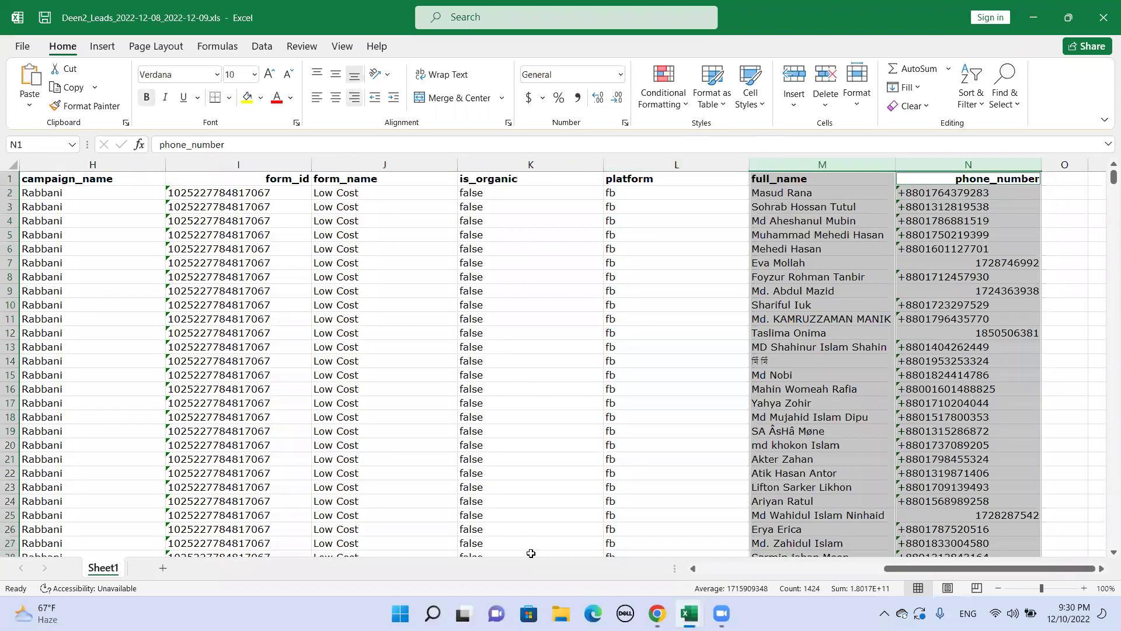
left_click(657, 613)
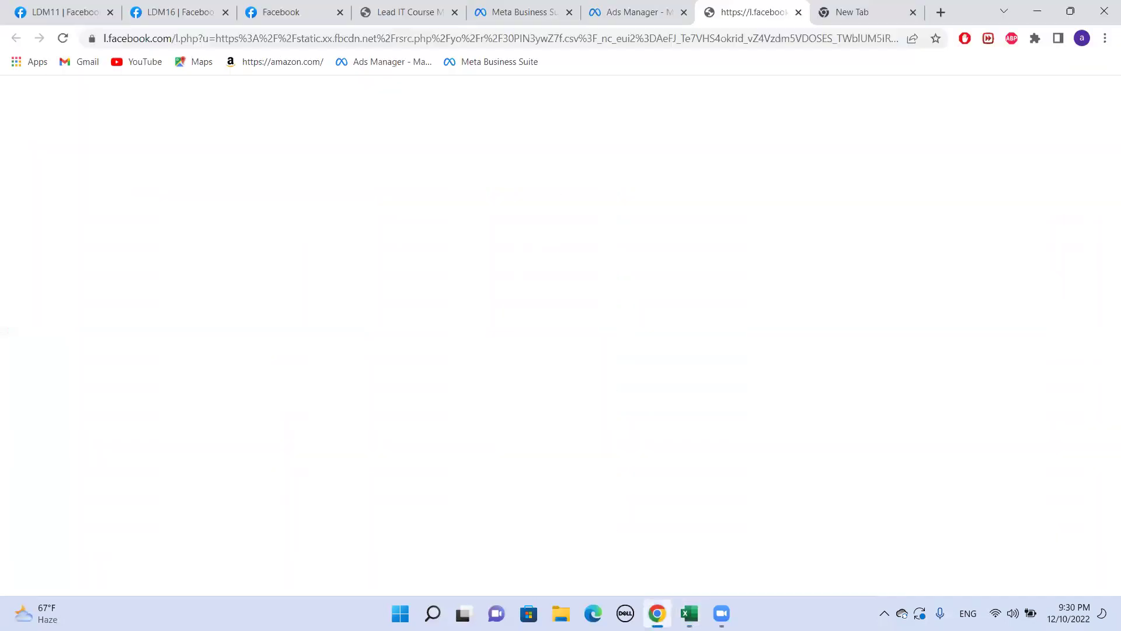
left_click(663, 7)
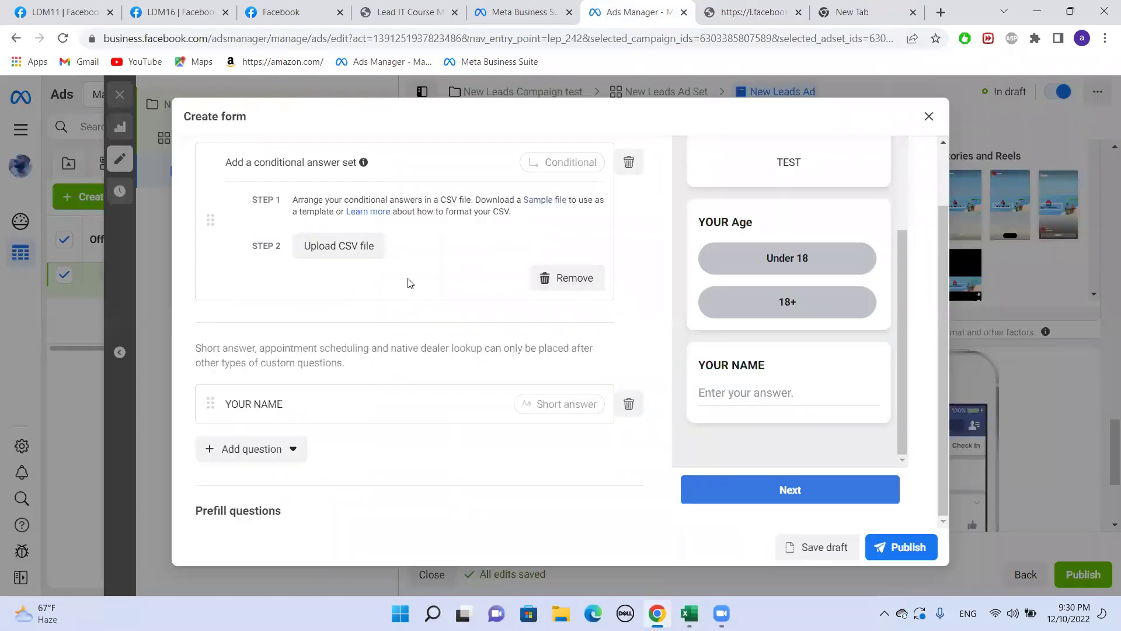
- Review the custom and prefill questions against the form preview, and select the Full name prefill field to preview the contact information page
scroll(412, 280, "up", 1)
scroll(518, 318, "down", 1)
scroll(393, 324, "down", 3)
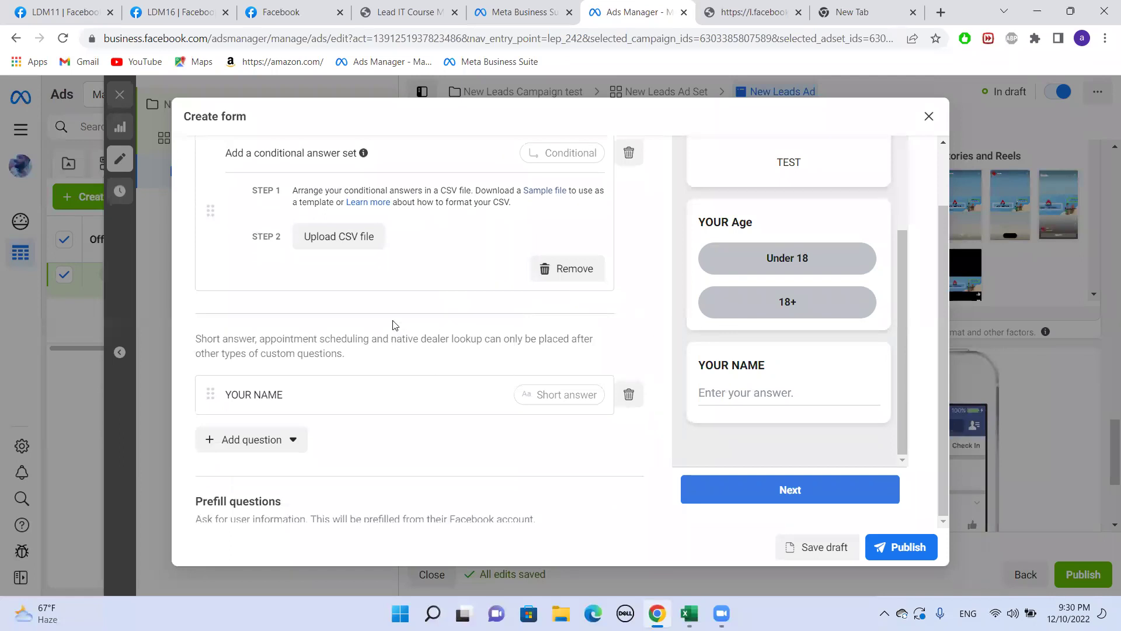
left_click(283, 318)
scroll(446, 313, "down", 2)
scroll(408, 308, "up", 4)
scroll(408, 302, "down", 2)
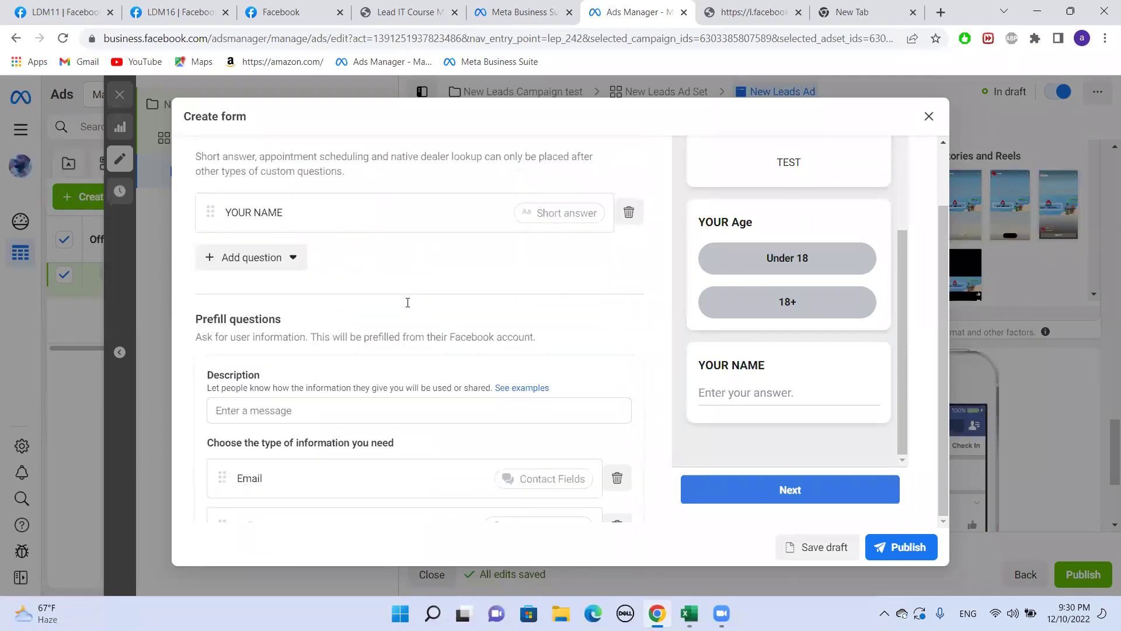
scroll(401, 318, "down", 1)
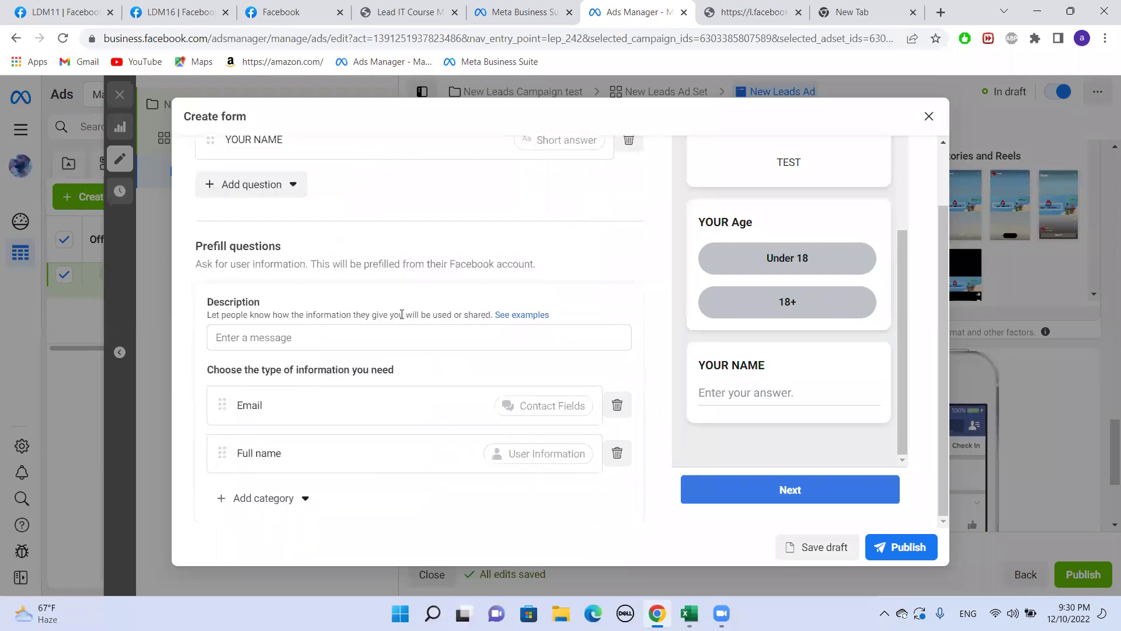
scroll(401, 314, "down", 2)
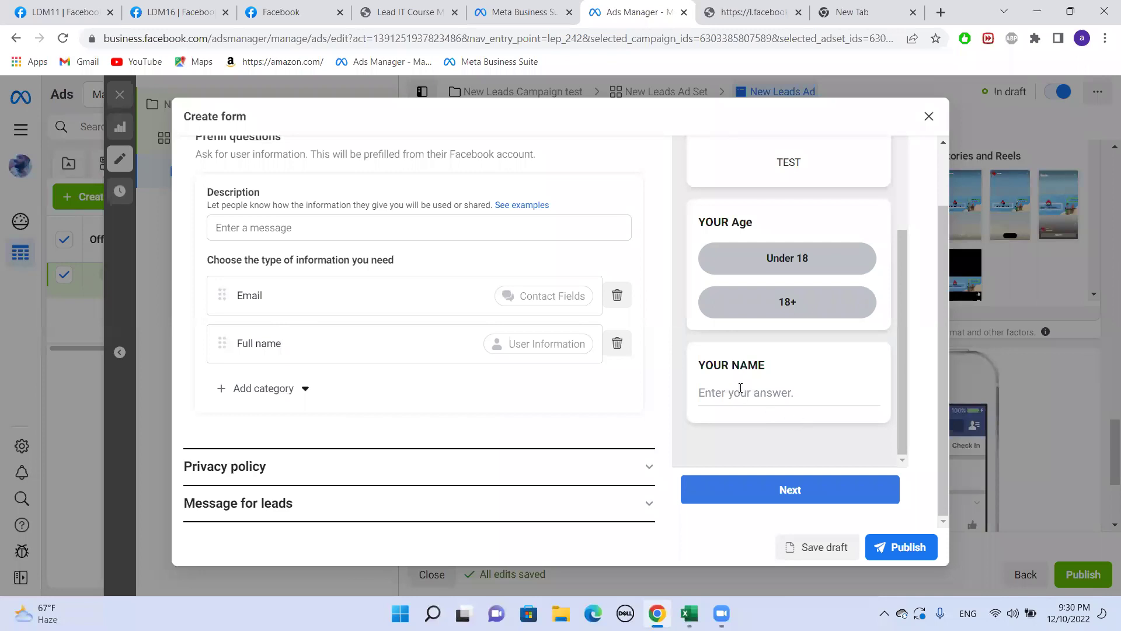
scroll(741, 385, "up", 3)
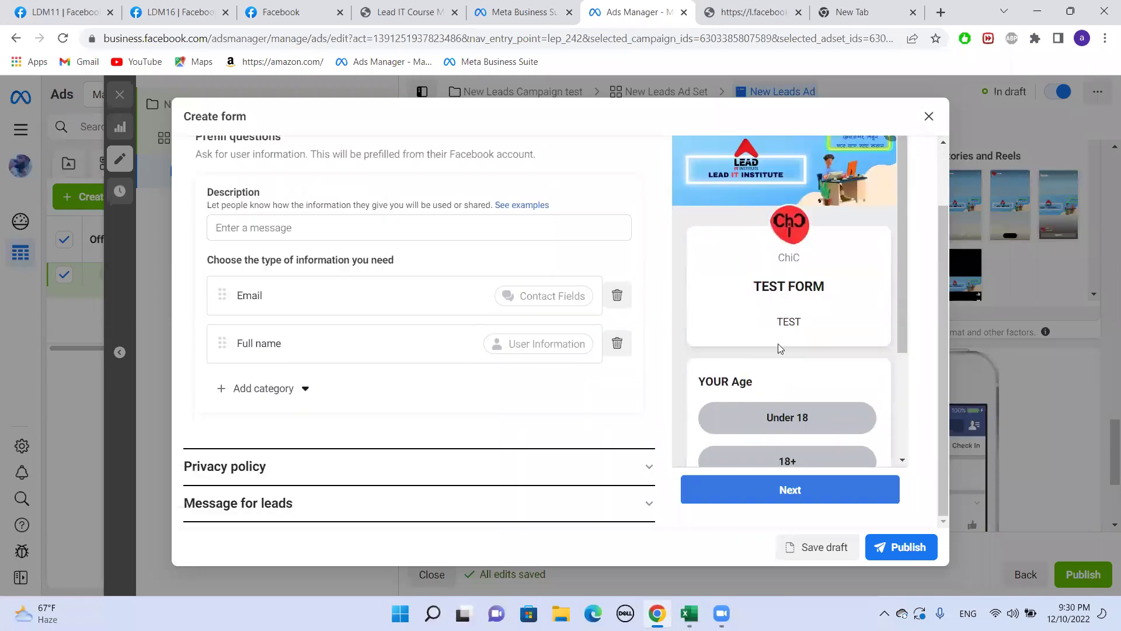
scroll(777, 348, "down", 3)
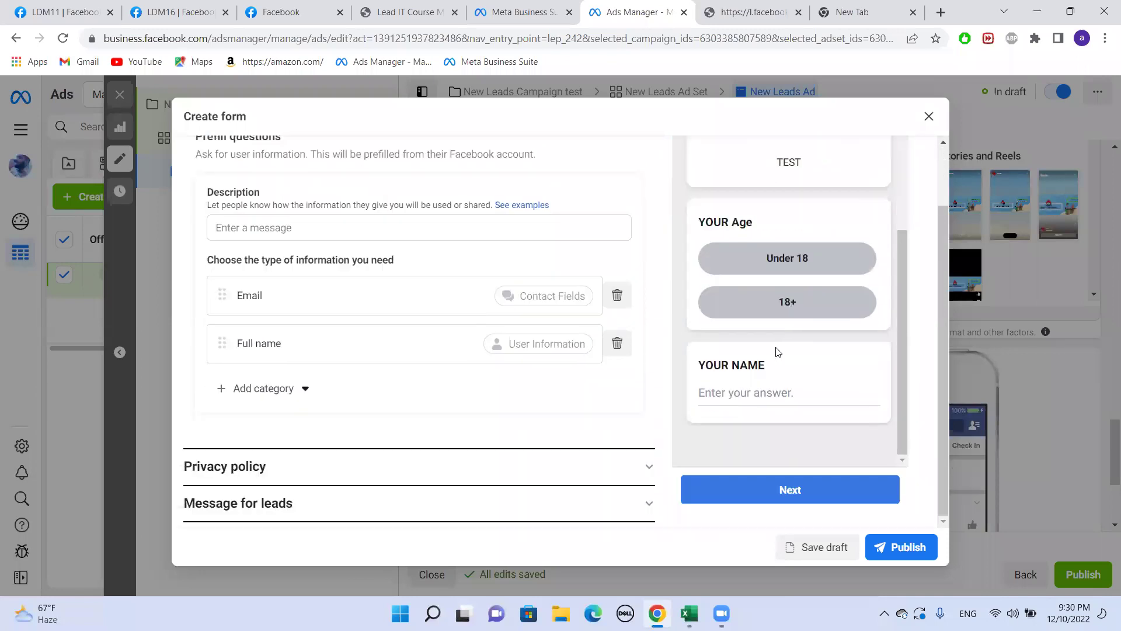
left_click(280, 344)
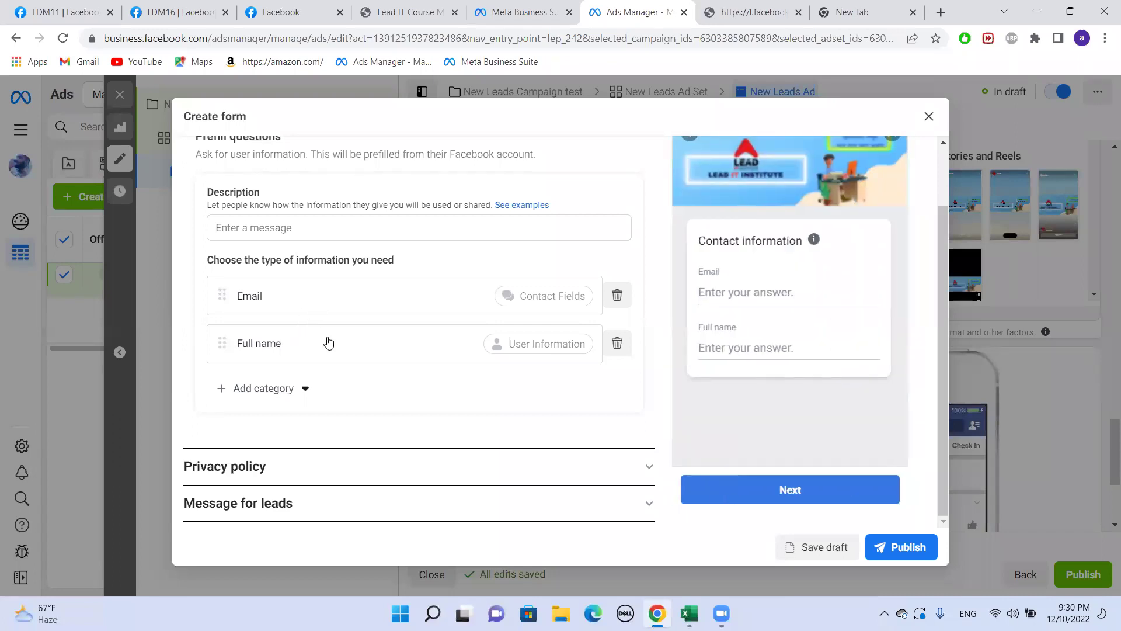
- Check which prefill information categories and custom question types can be added to the form
left_click(283, 391)
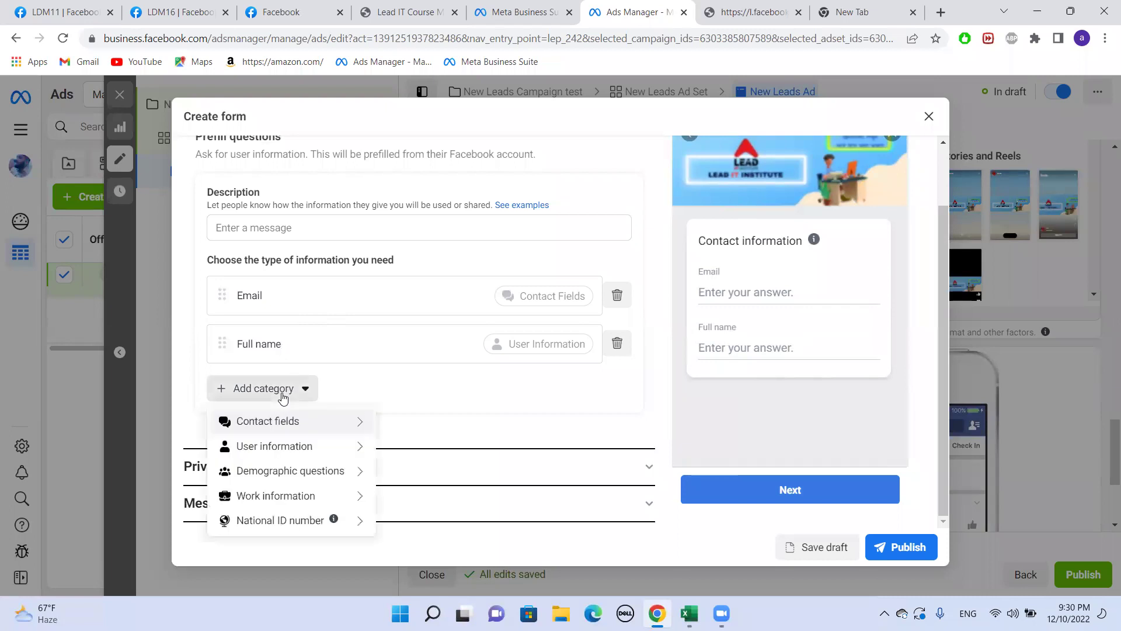
left_click(283, 397)
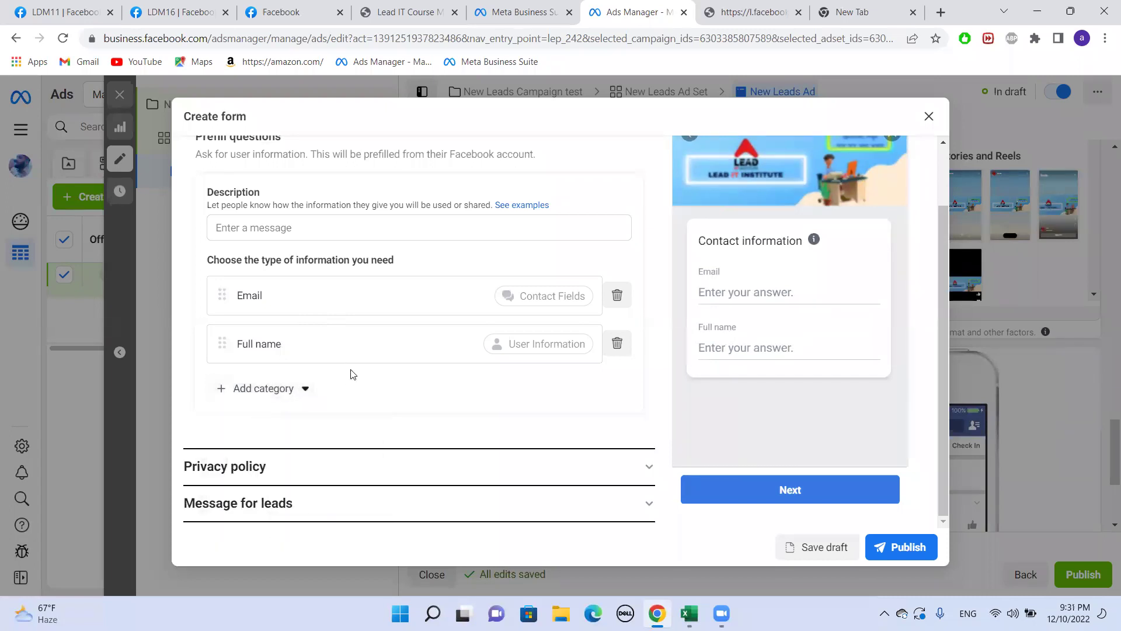
scroll(352, 374, "up", 2)
scroll(352, 374, "up", 3)
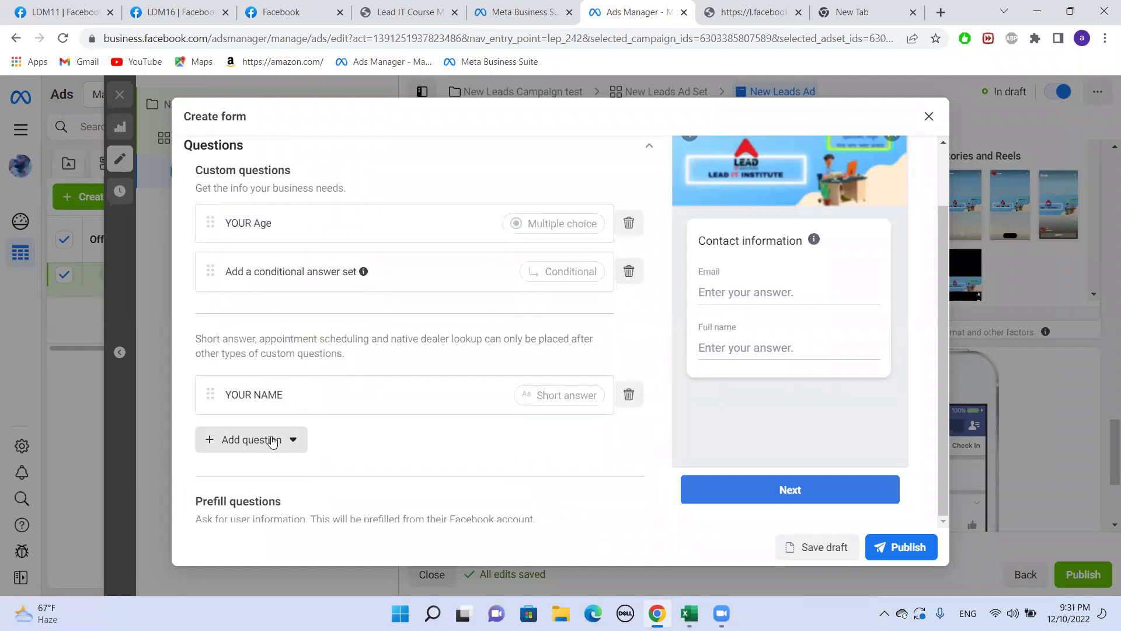
left_click(274, 441)
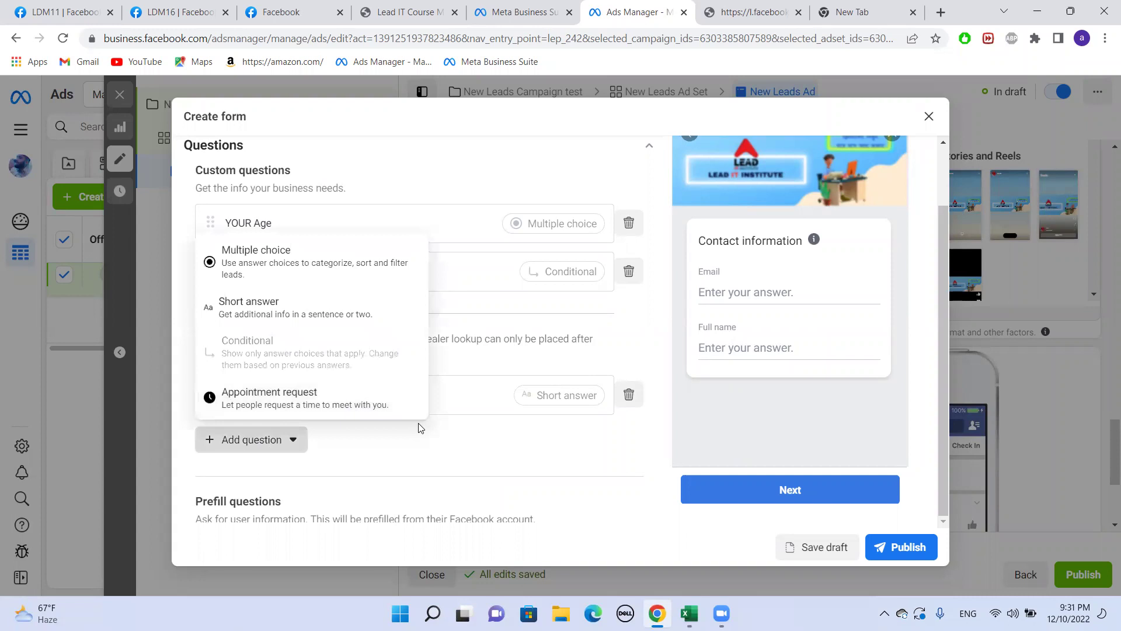
left_click(508, 434)
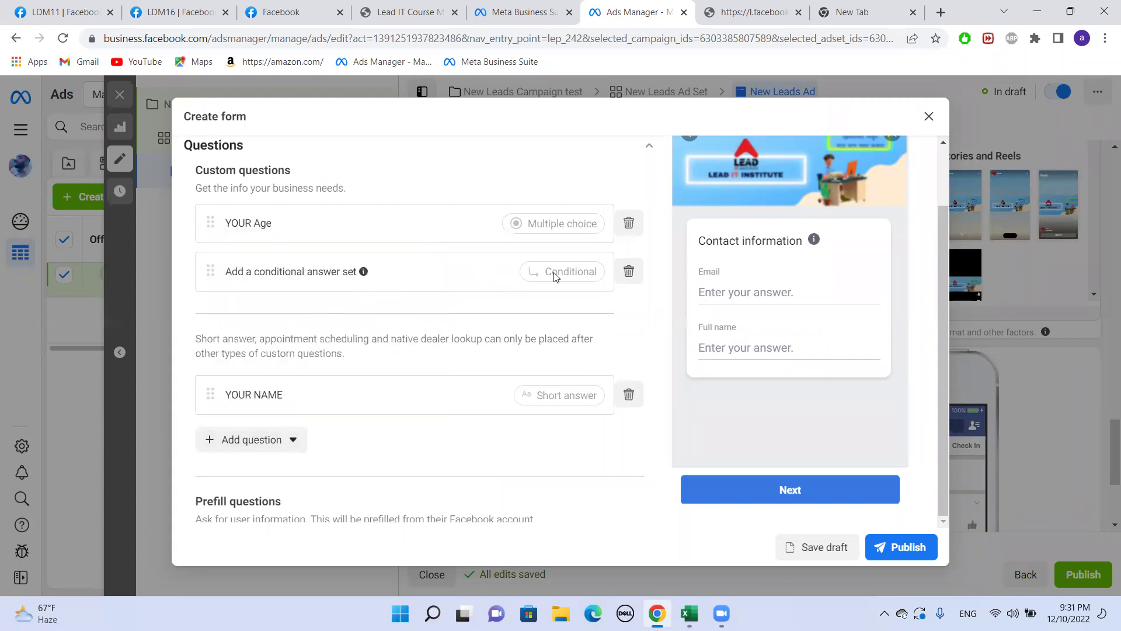
- Add an appointment request to the form's custom questions and open its question text for editing
scroll(250, 280, "down", 3)
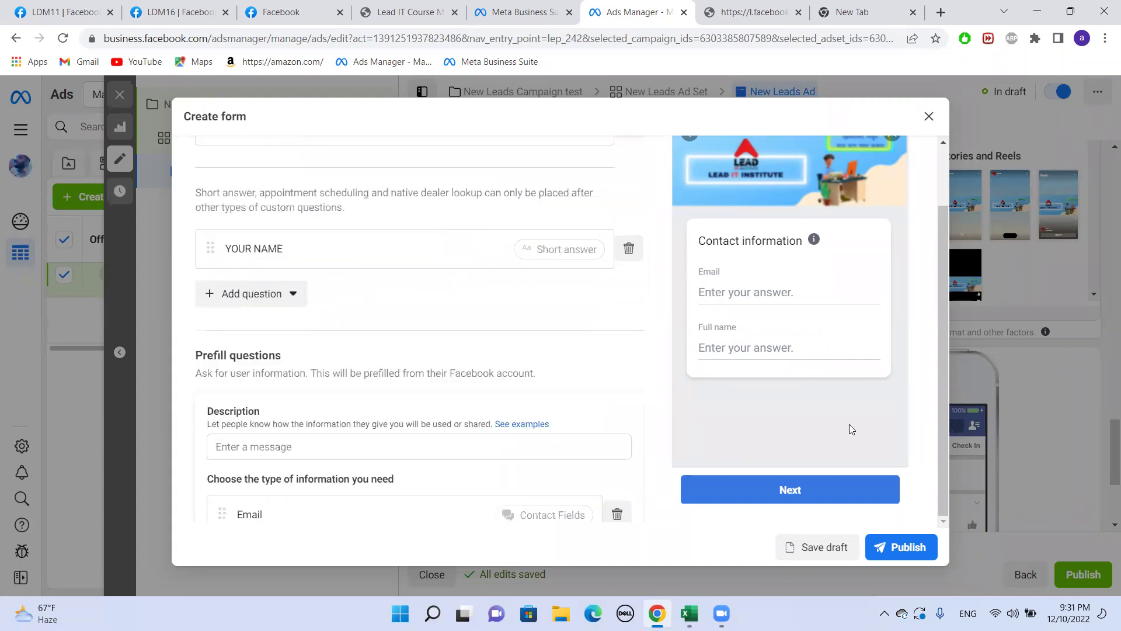
scroll(470, 381, "up", 2)
scroll(471, 380, "down", 4)
scroll(293, 300, "up", 3)
left_click(290, 294)
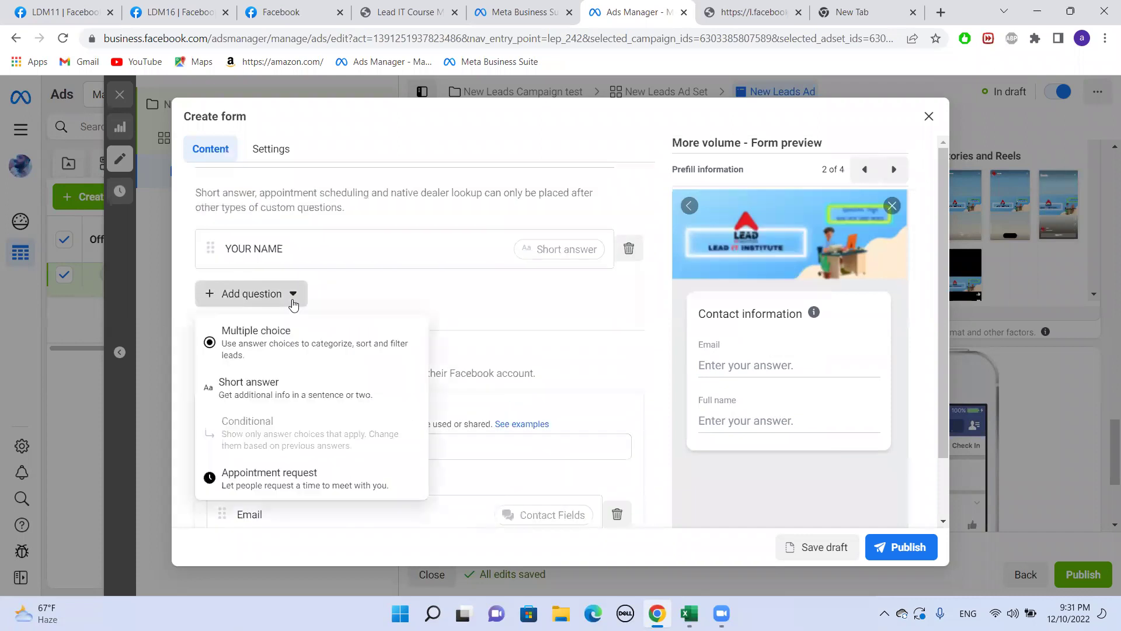
left_click(315, 472)
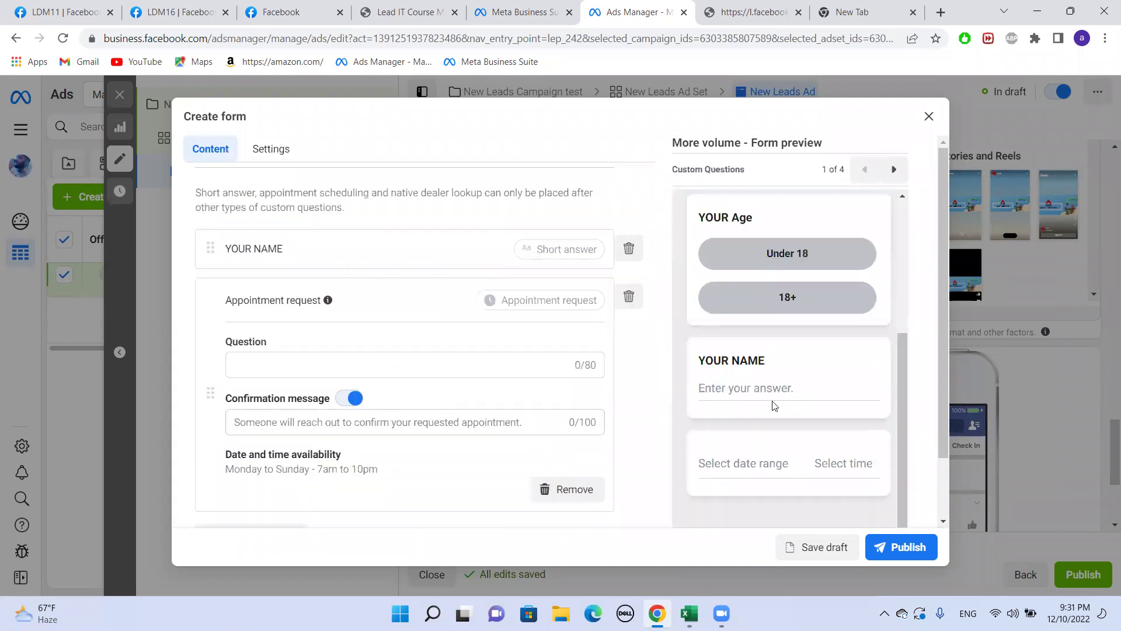
left_click(456, 365)
scroll(457, 365, "down", 3)
left_click(376, 216)
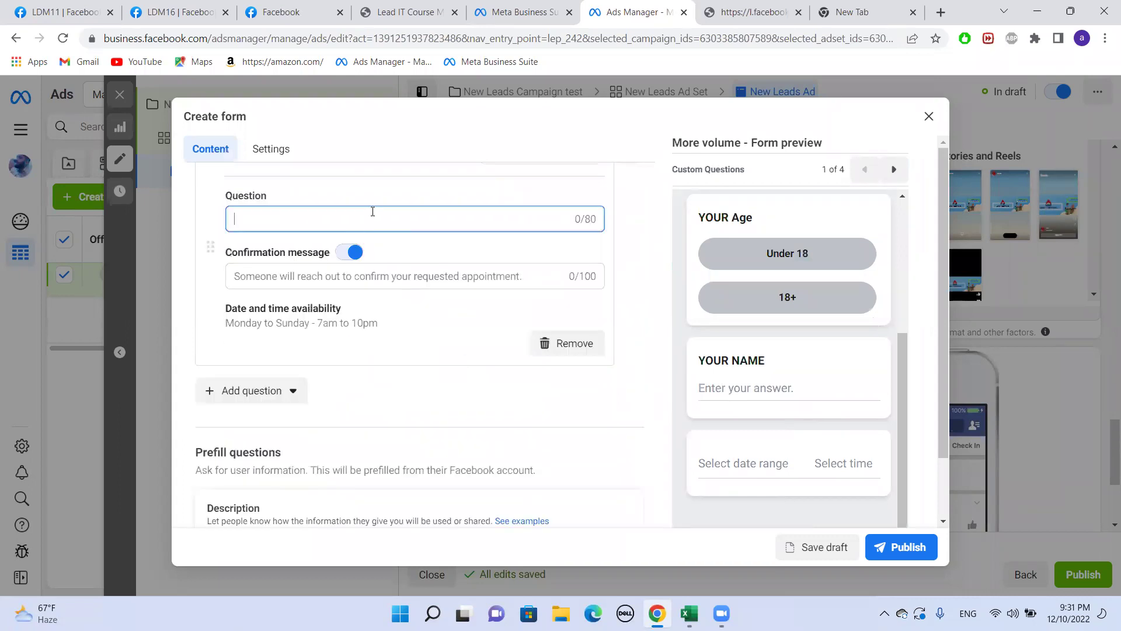
scroll(376, 215, "up", 3)
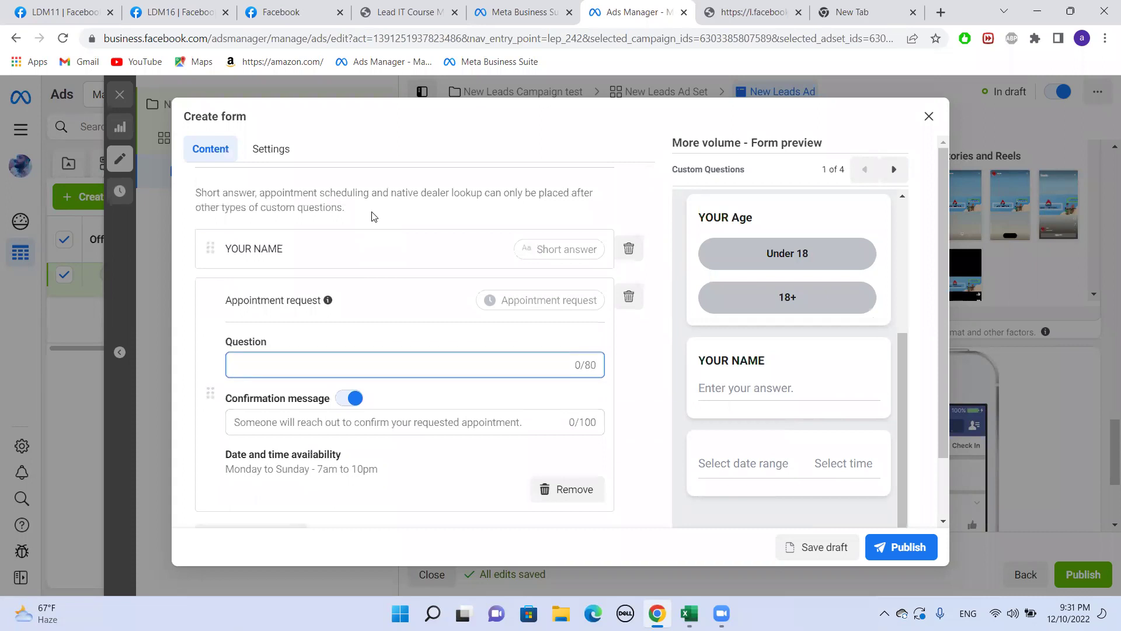
type("BOOK ")
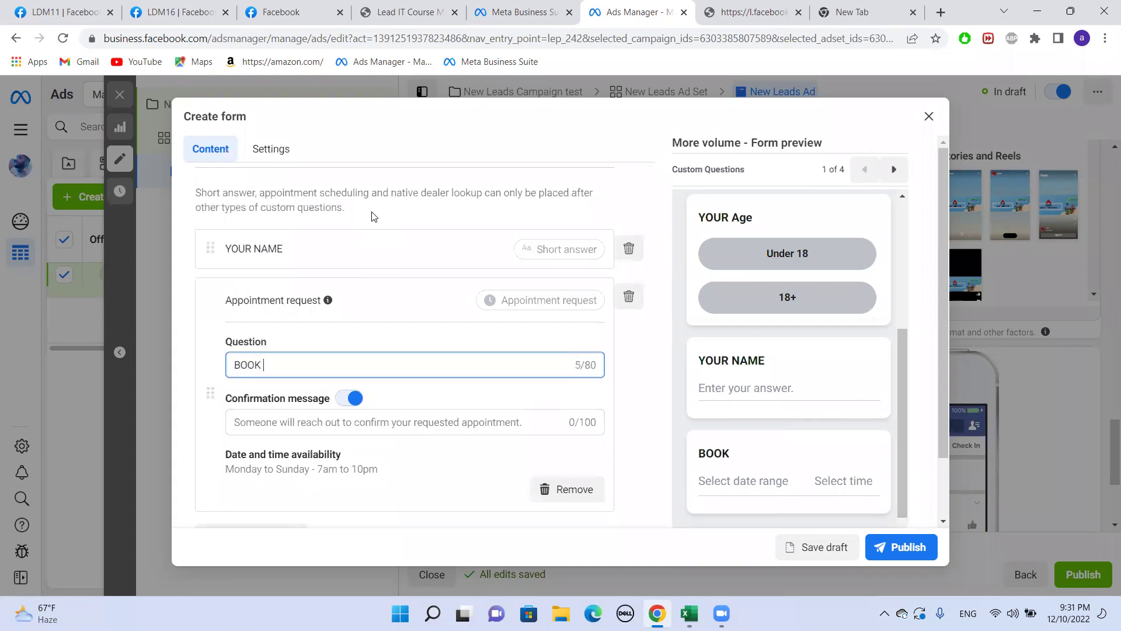
type("N")
key("BackSpace")
key("BackSpace")
key("BackSpace")
key("BackSpace")
key("BackSpace")
key("BackSpace")
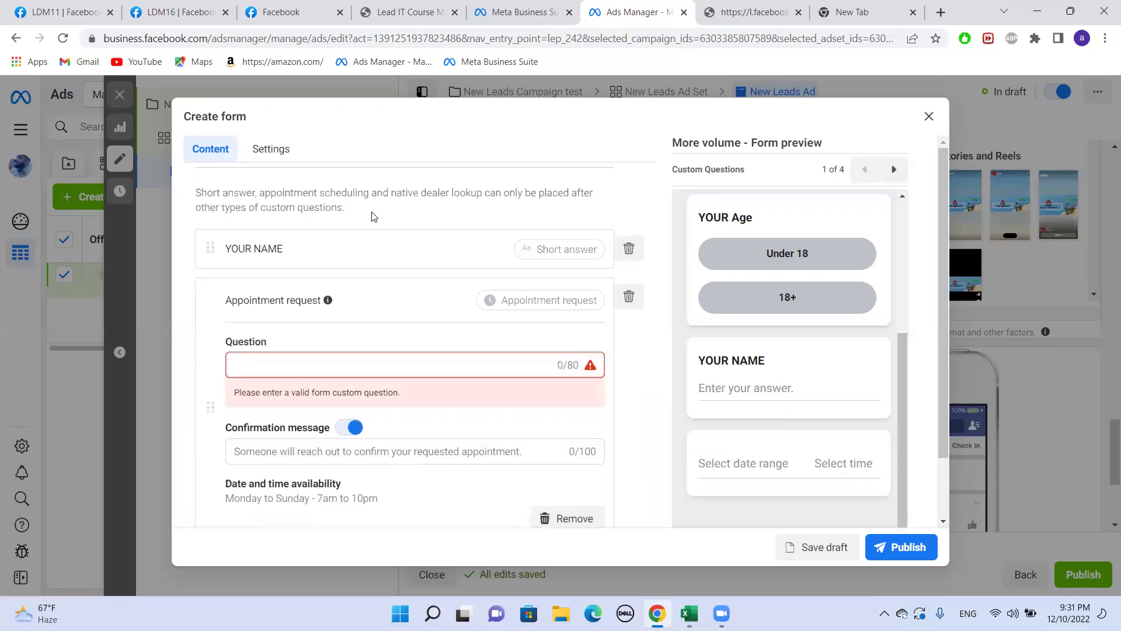
- Set the appointment request's question text to "Select Booking Date"
type("SELE")
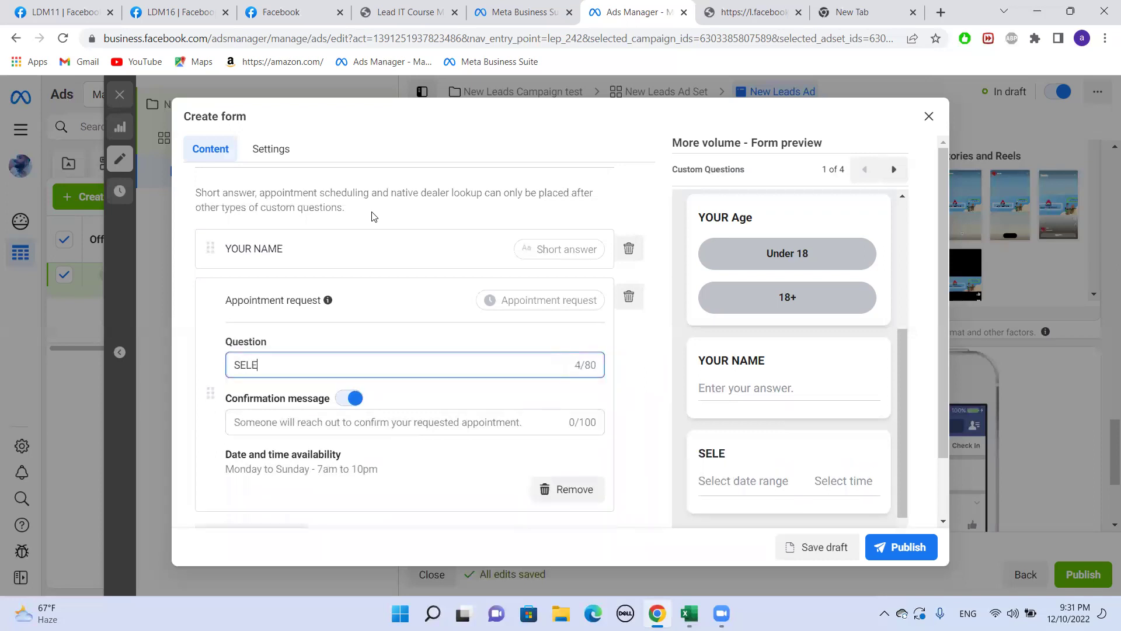
type("CT Booking DA")
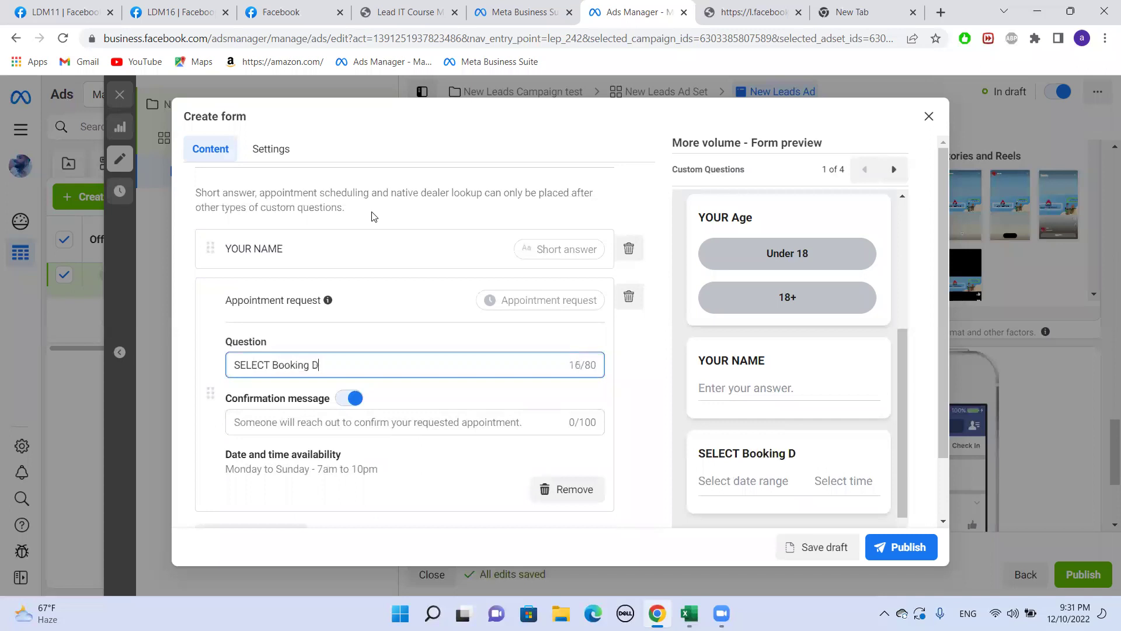
key("BackSpace")
type("ate")
key("BackSpace")
key("BackSpace")
key("BackSpace")
key("BackSpace")
key("BackSpace")
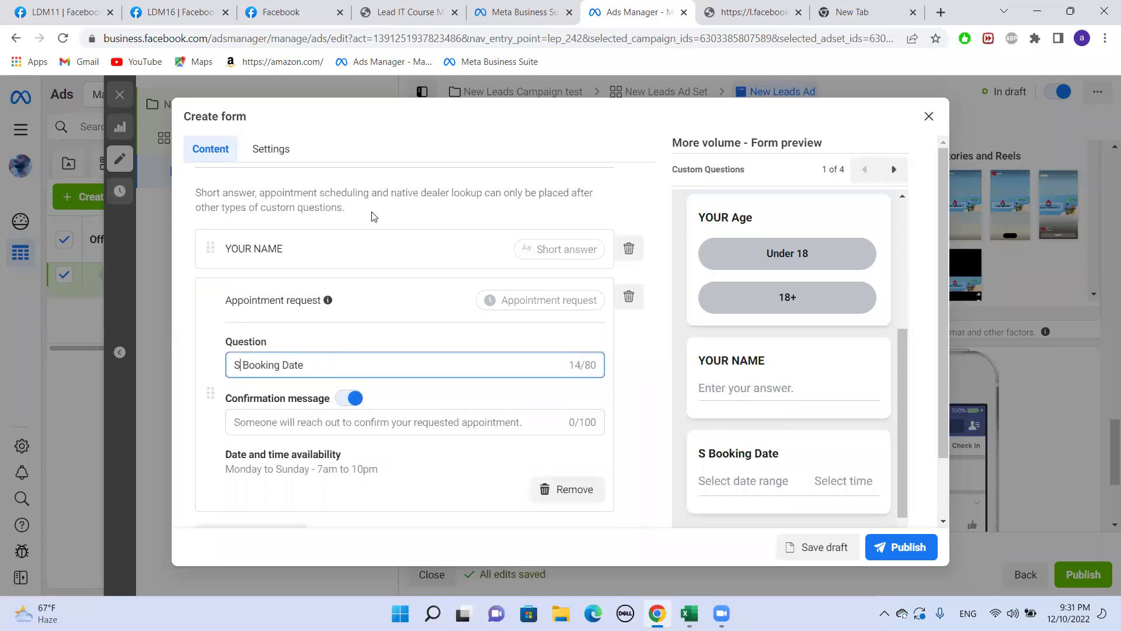
type("elect")
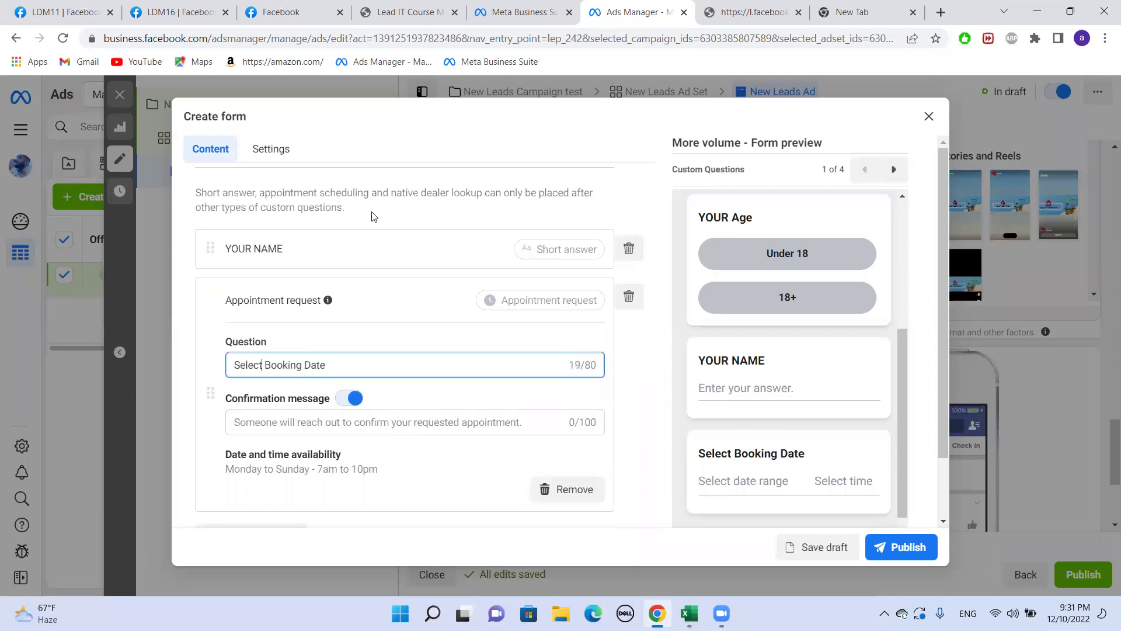
left_click(391, 331)
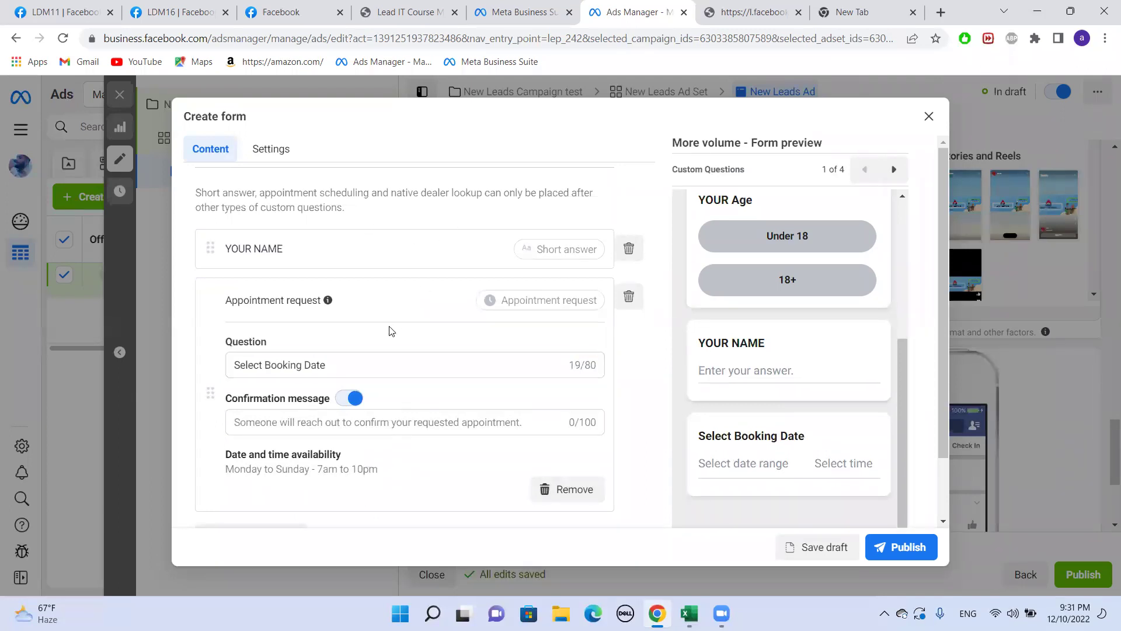
- Expand the form's Privacy policy section to show its link fields, and switch to the empty browser tab
scroll(391, 331, "down", 1)
scroll(391, 331, "down", 6)
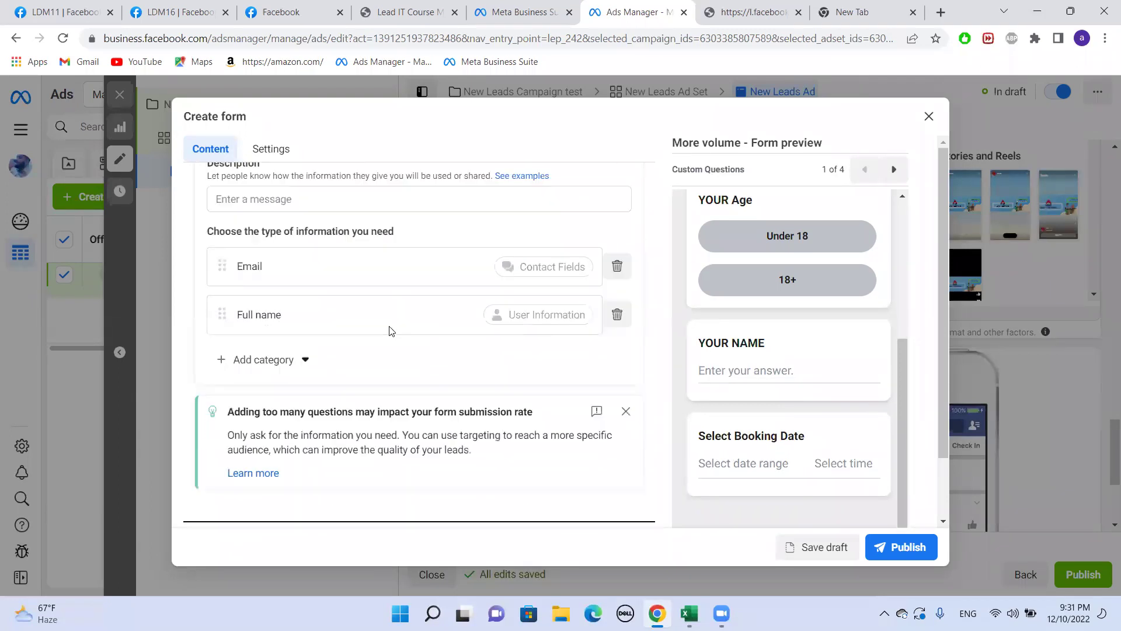
scroll(391, 331, "down", 1)
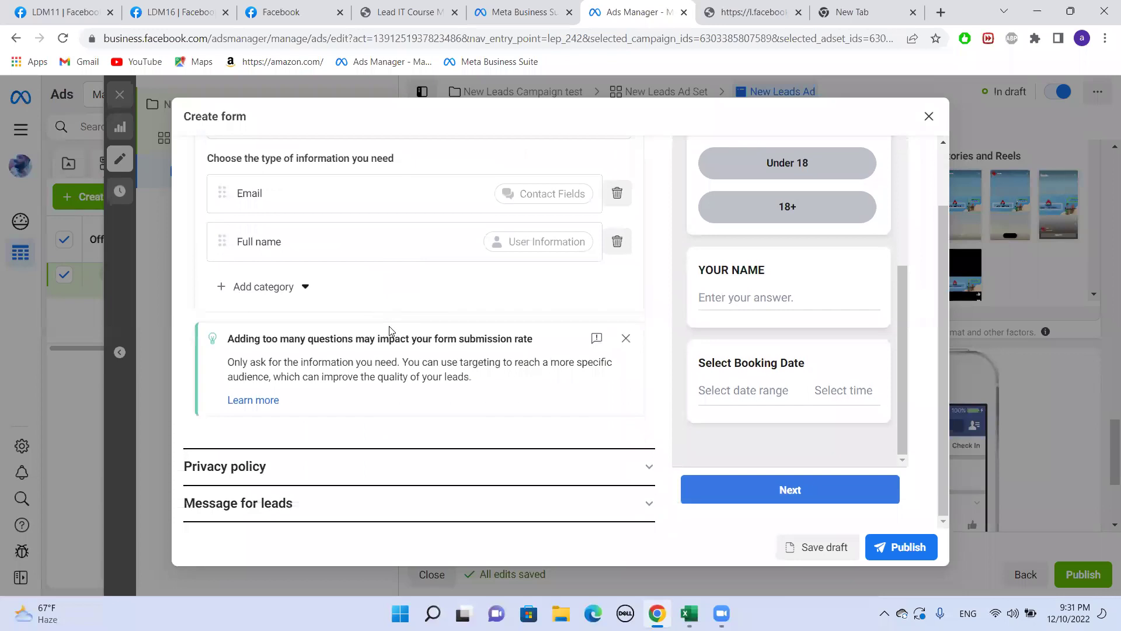
left_click(611, 466)
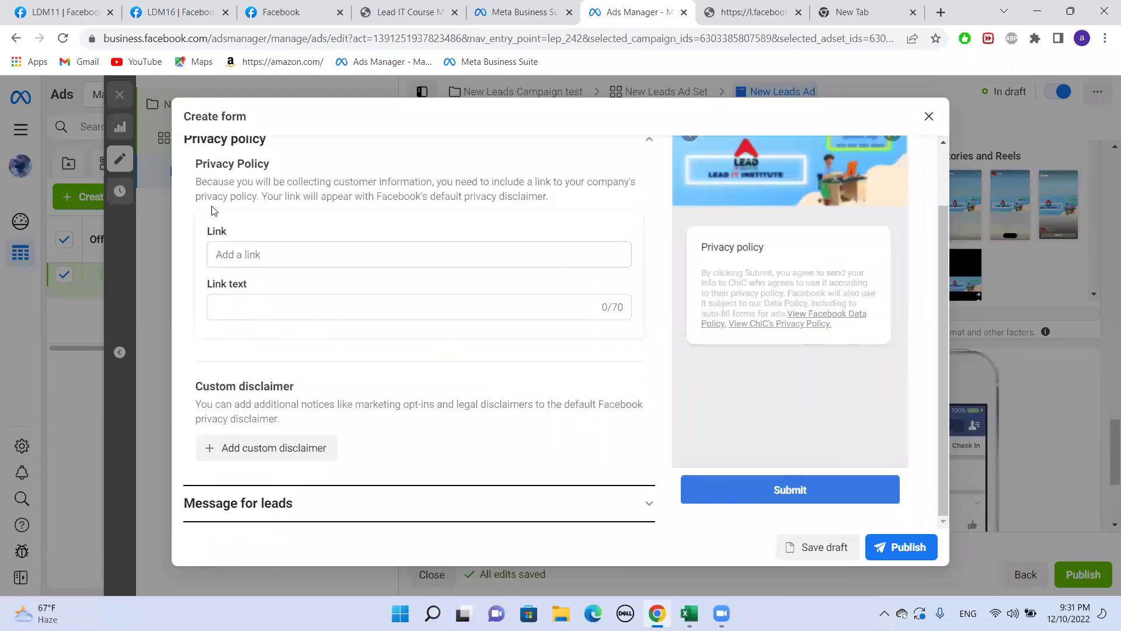
scroll(195, 207, "up", 3)
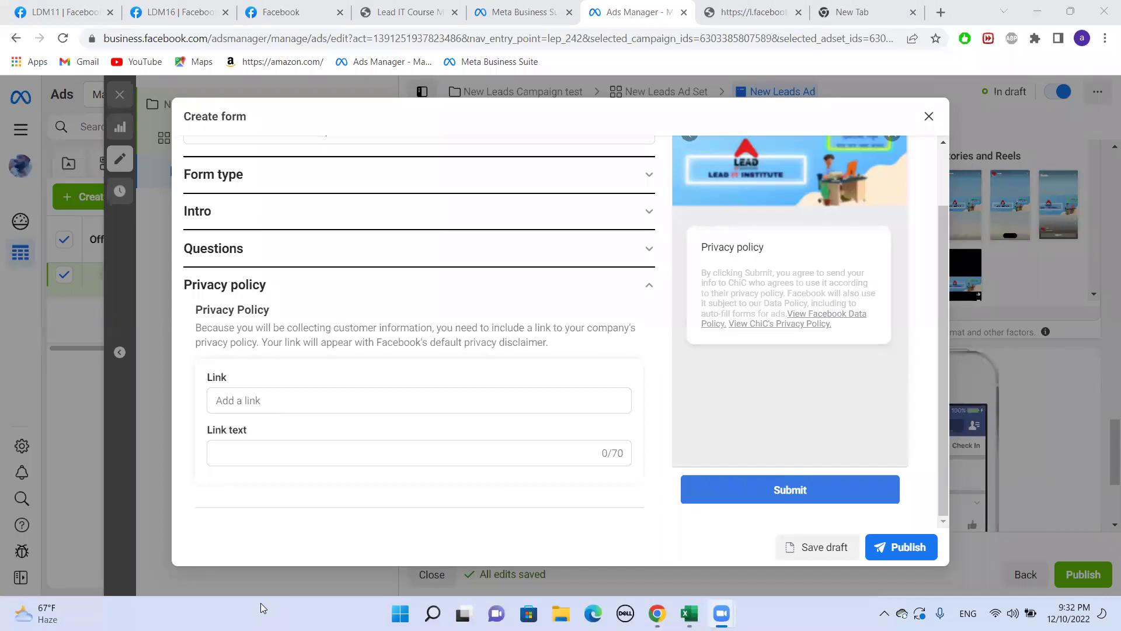
left_click(874, 7)
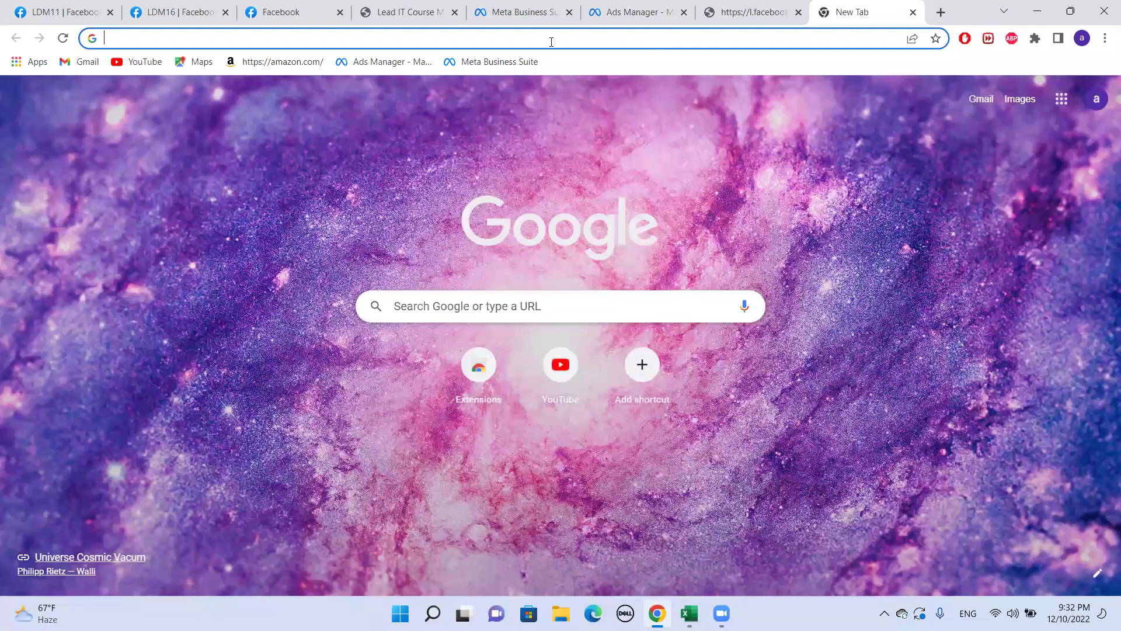
left_click(552, 42)
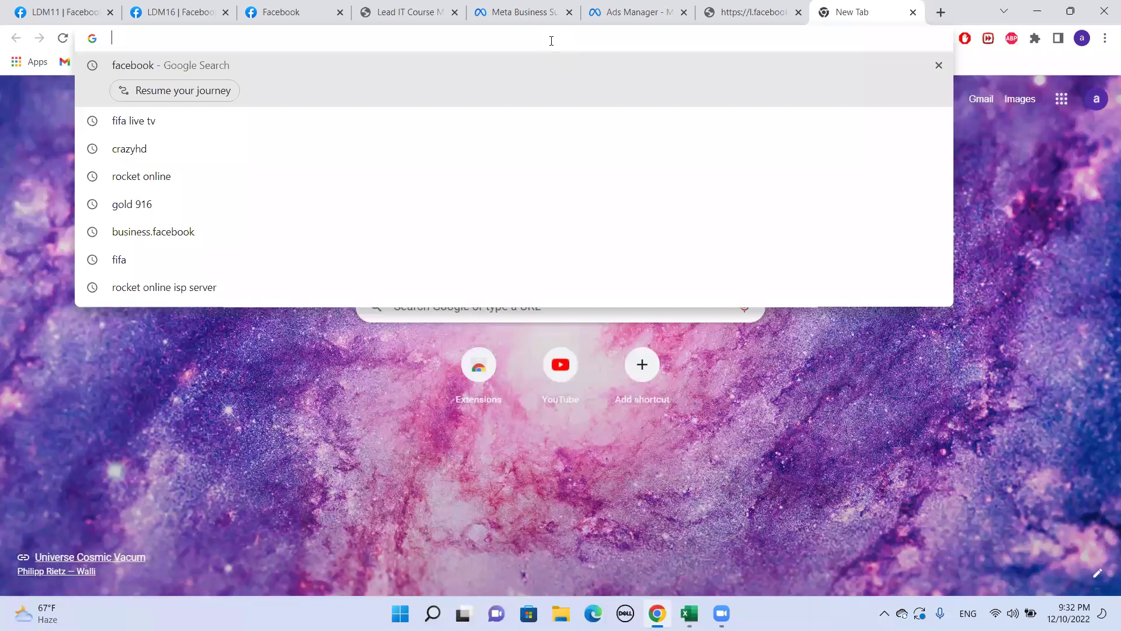
right_click(584, 12)
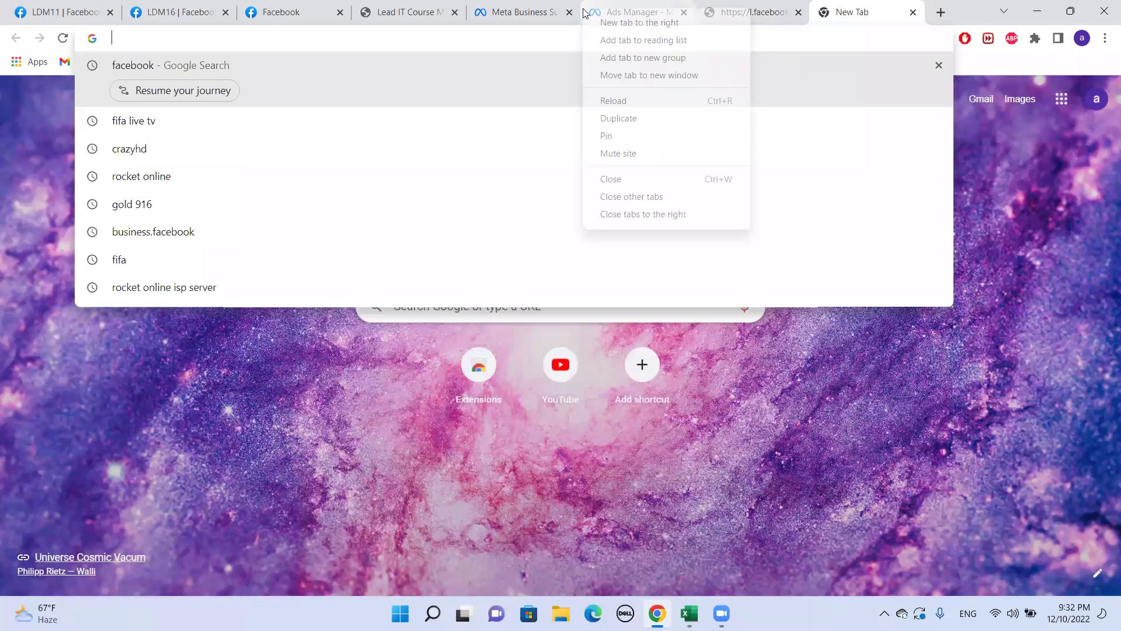
left_click(11, 135)
left_click(14, 141)
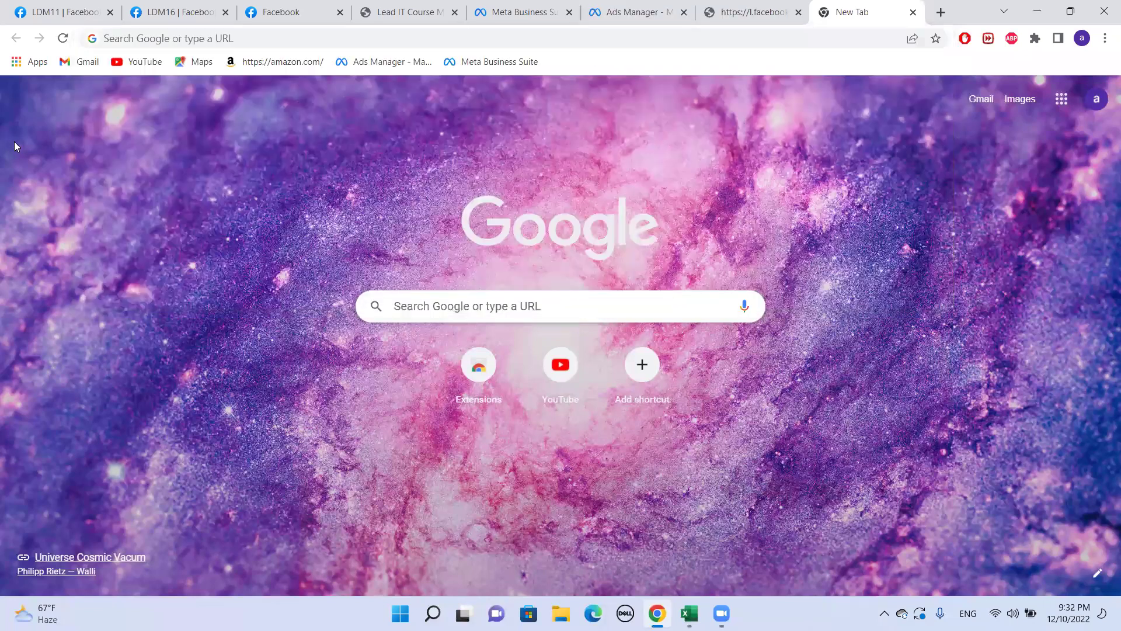
left_click(114, 38)
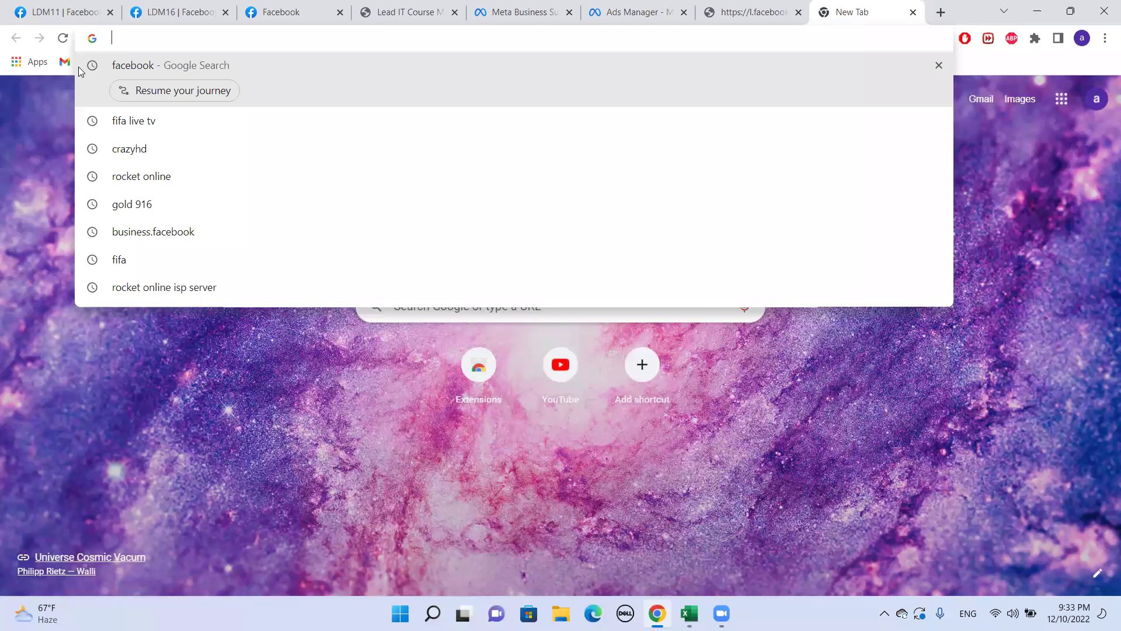
left_click(41, 89)
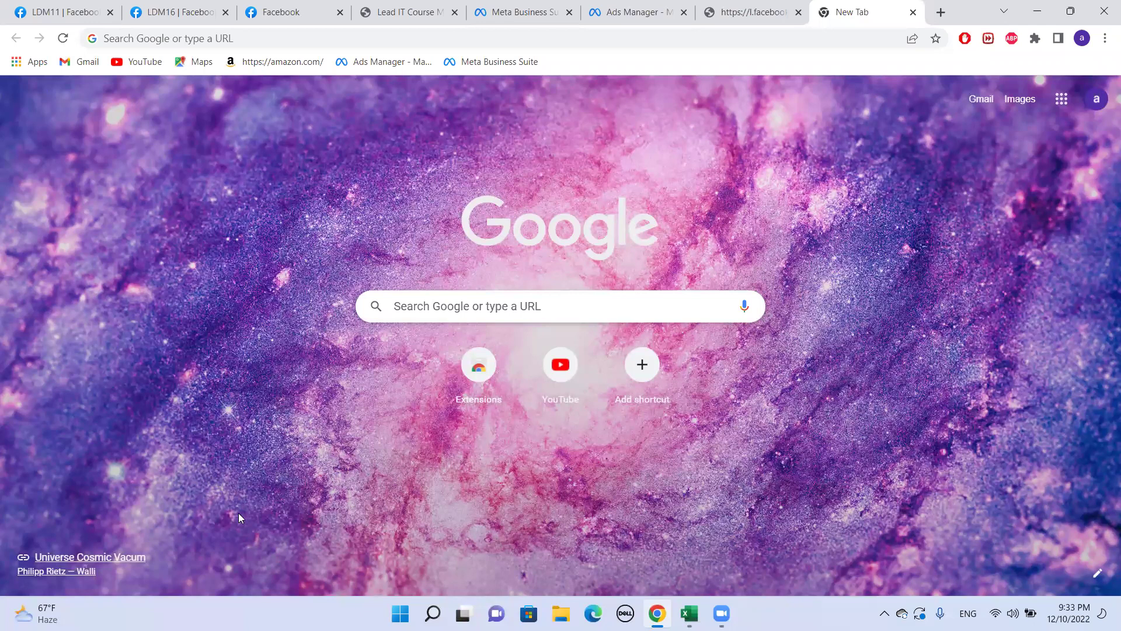
- Open the website leaditbd.com and look down its home page to the map area
left_click(503, 32)
type("le")
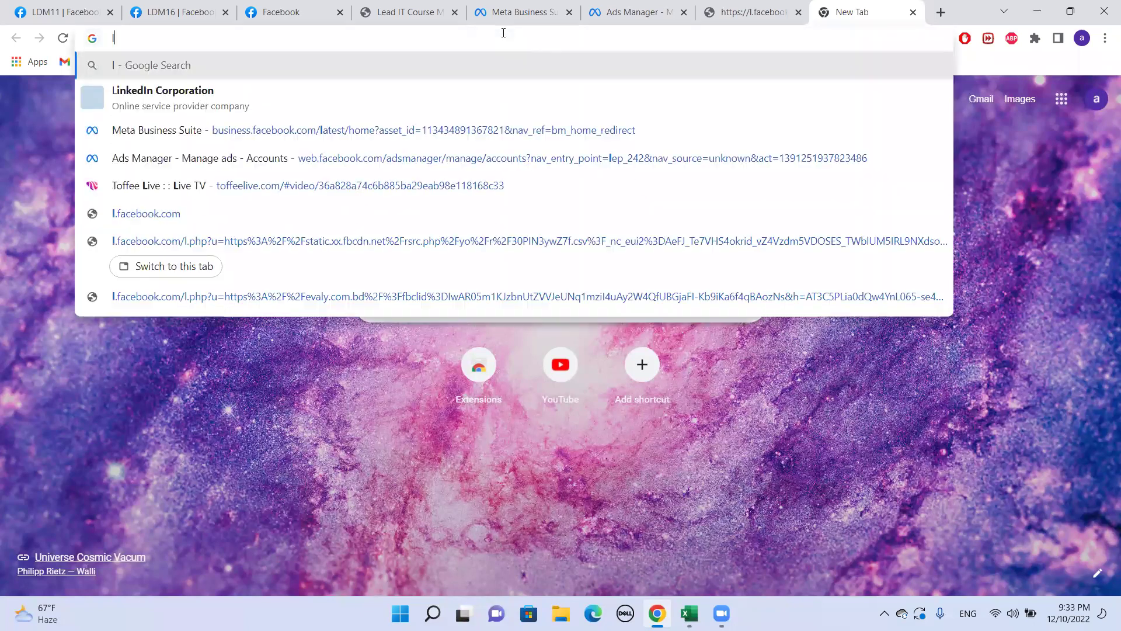
key("BackSpace")
key("BackSpace")
type("lead")
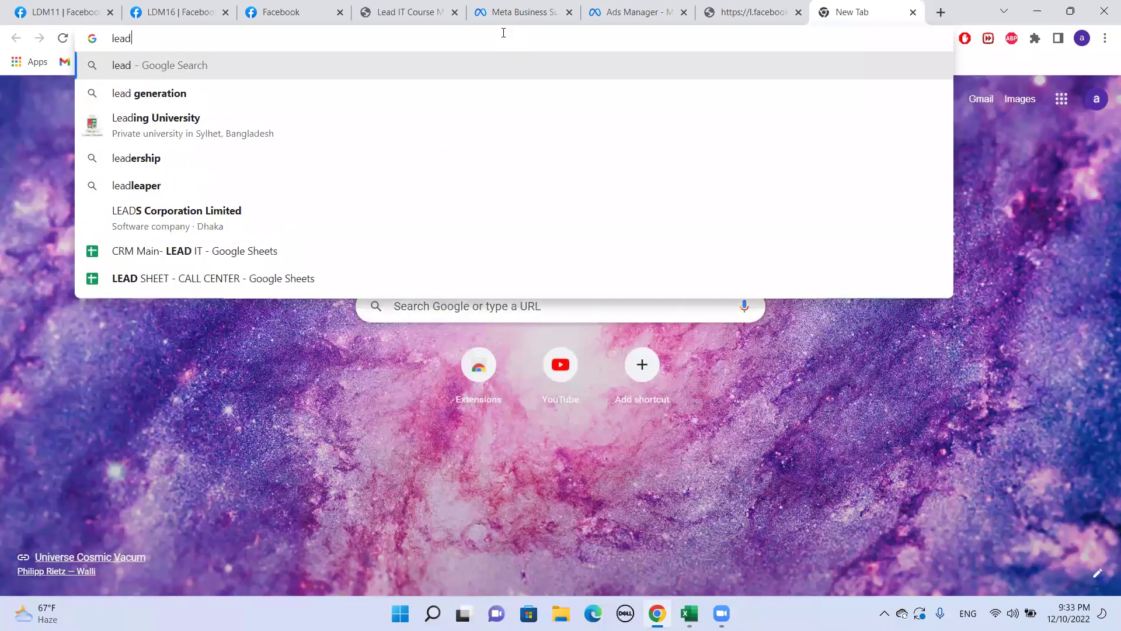
type("it")
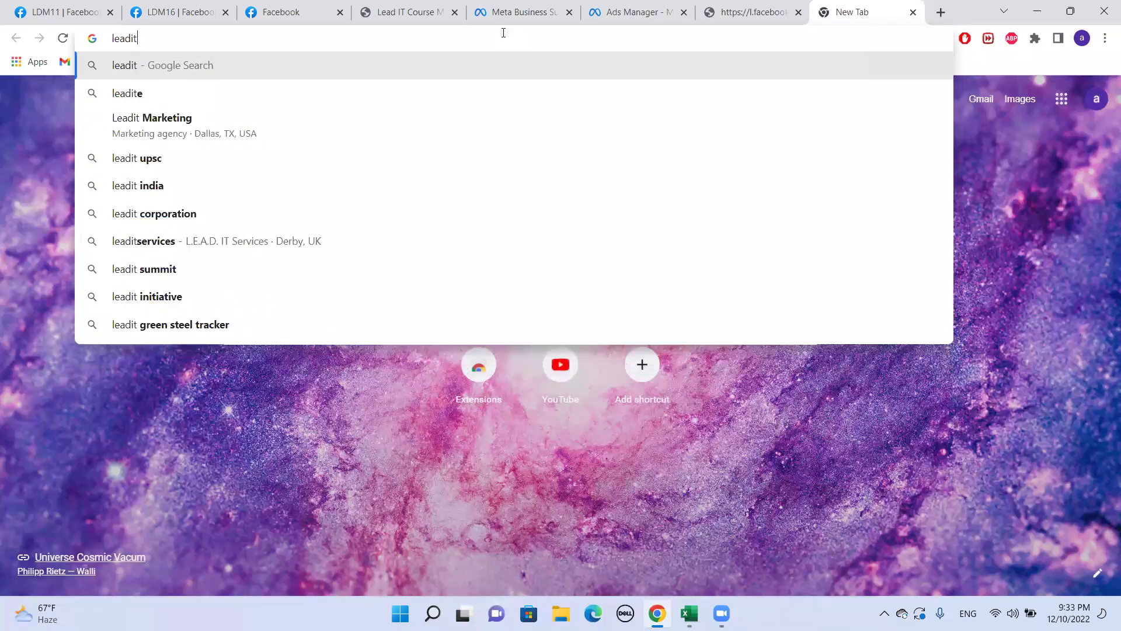
type("bd.com")
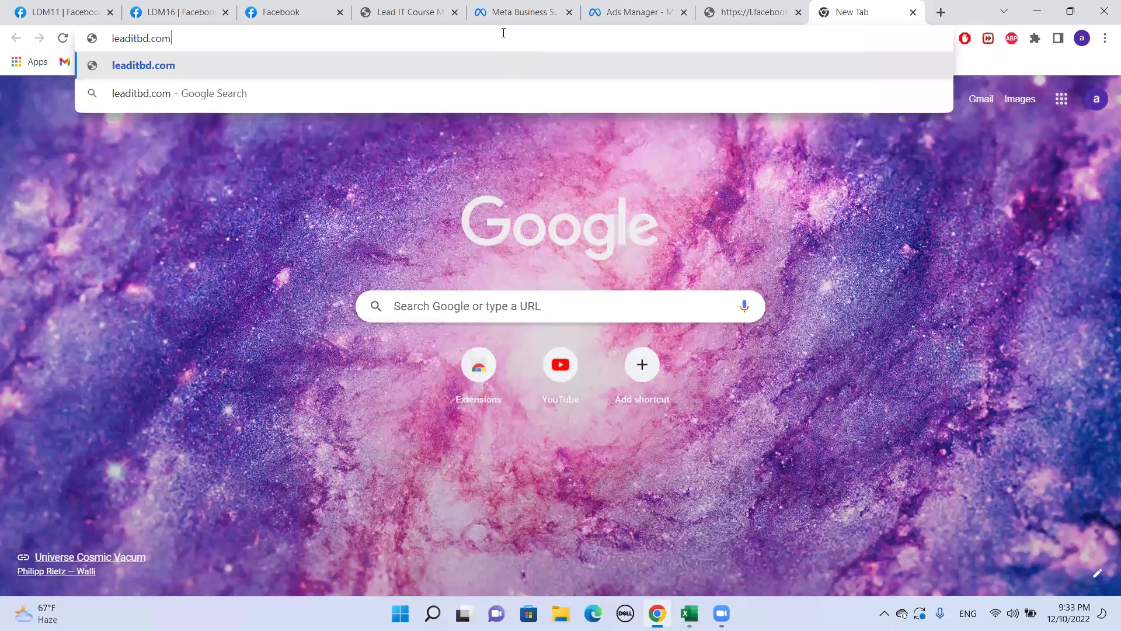
key("Return")
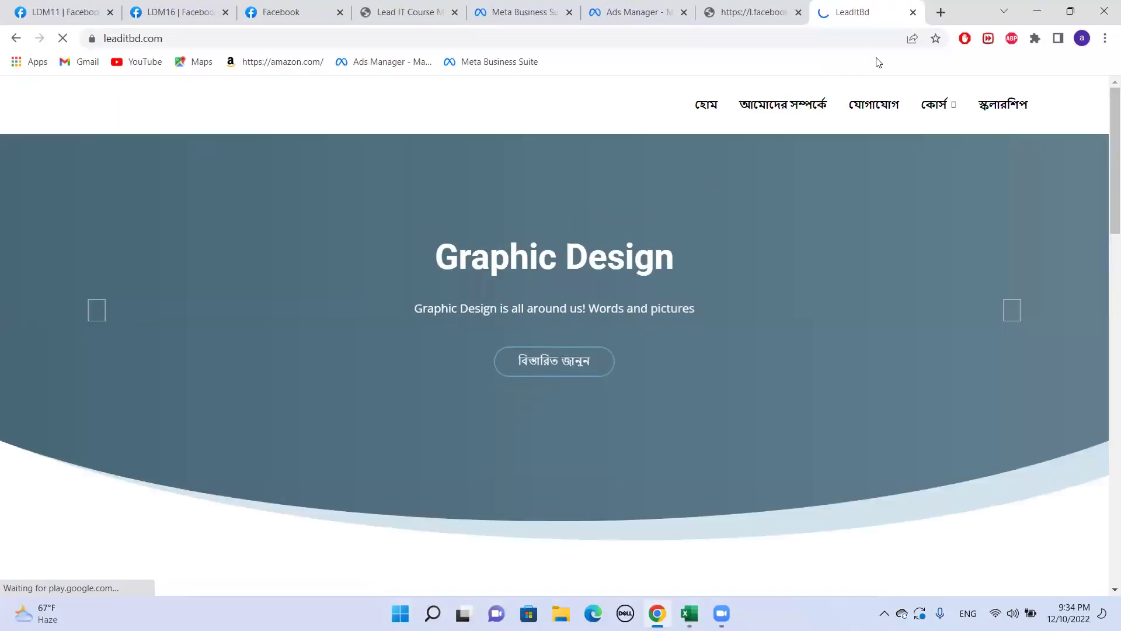
scroll(540, 190, "down", 15)
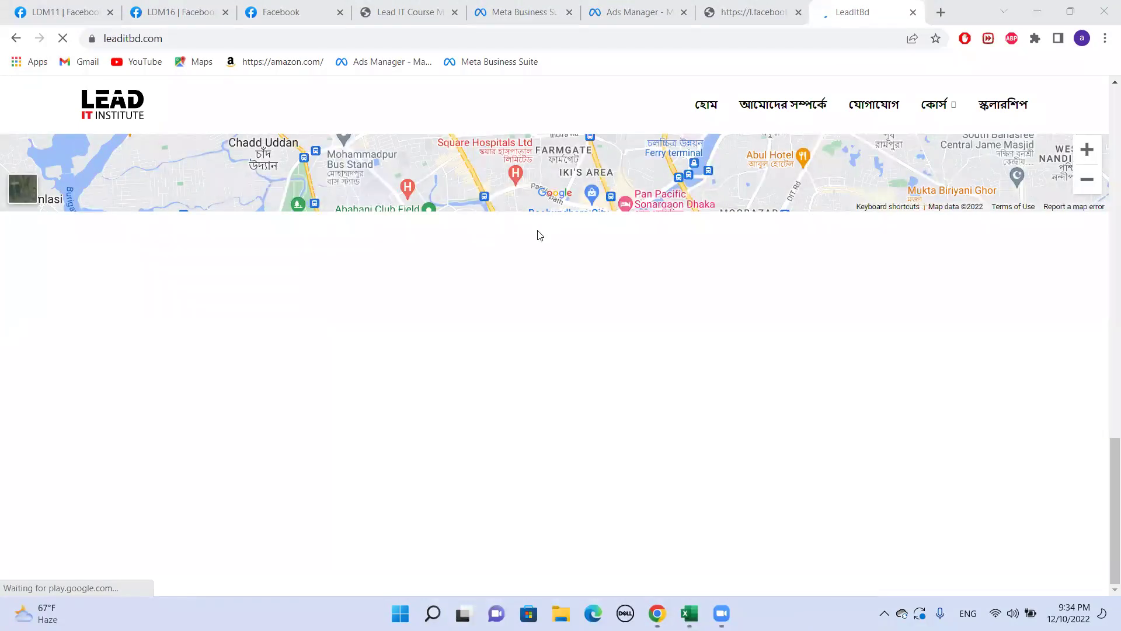
- Search the web for "startech bd" in a new browser tab and open the Star Tech website
left_click(941, 13)
type("s")
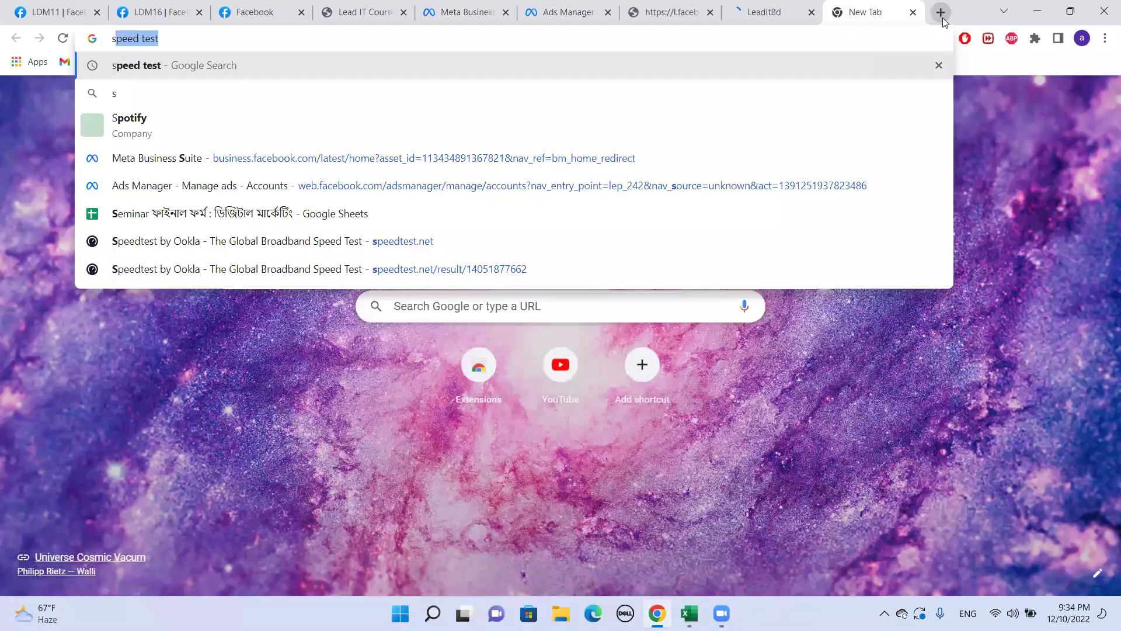
type("ta")
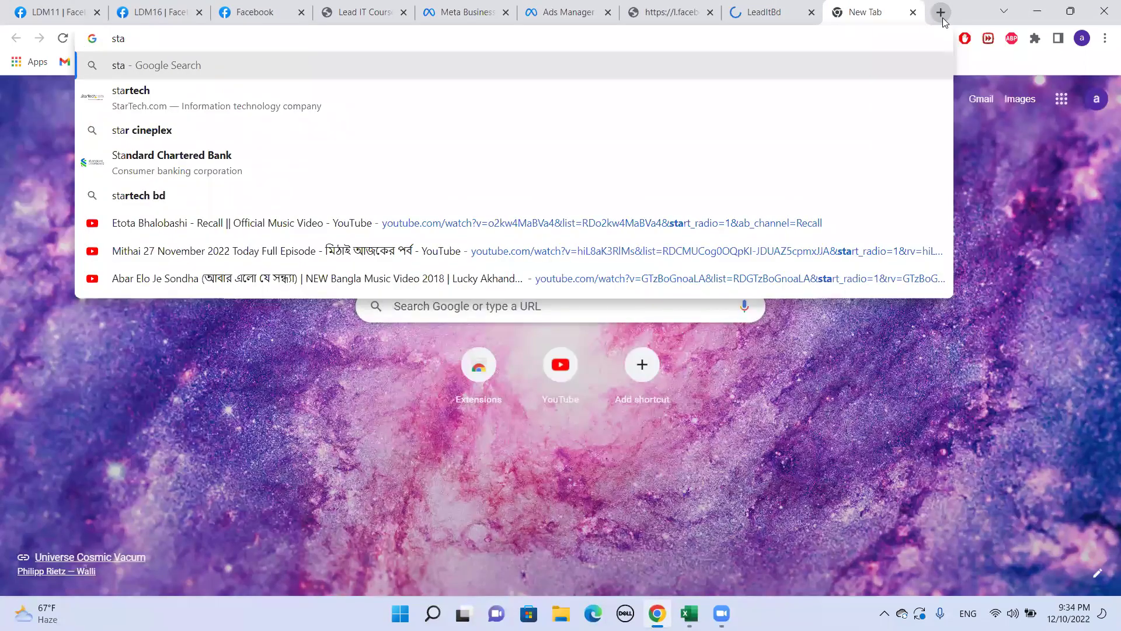
key("Down")
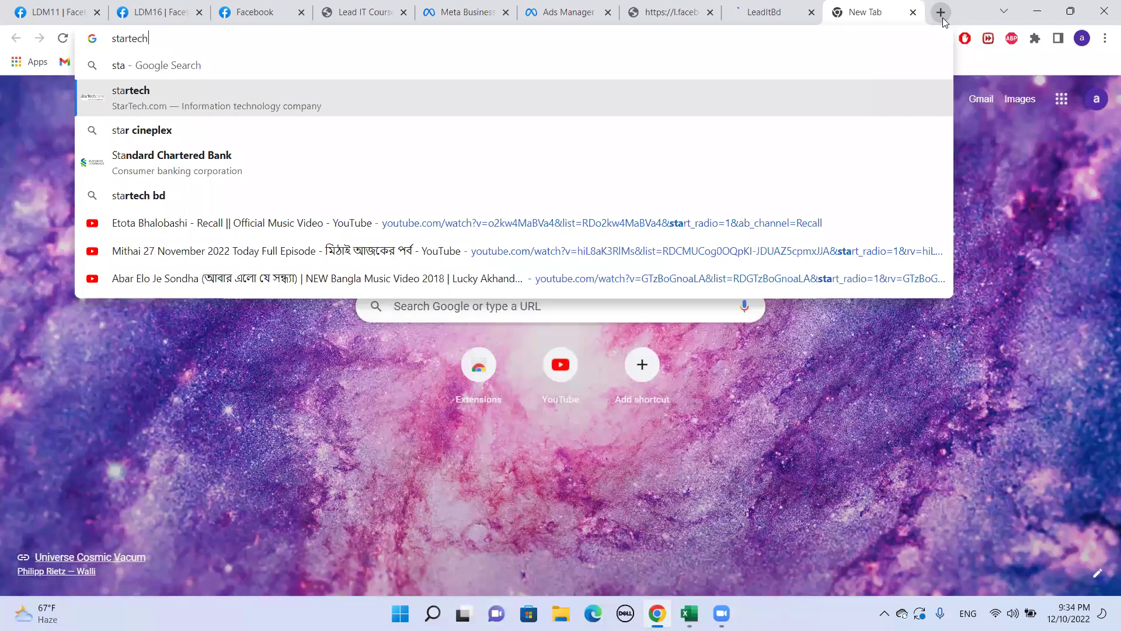
key("BackSpace")
key("BackSpace")
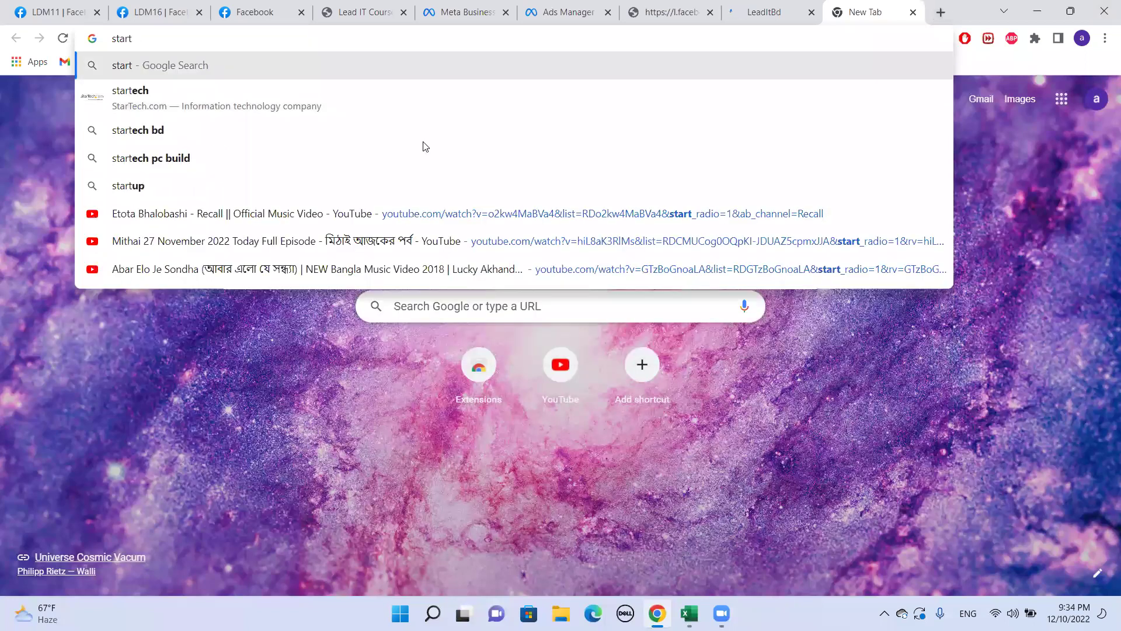
left_click(201, 120)
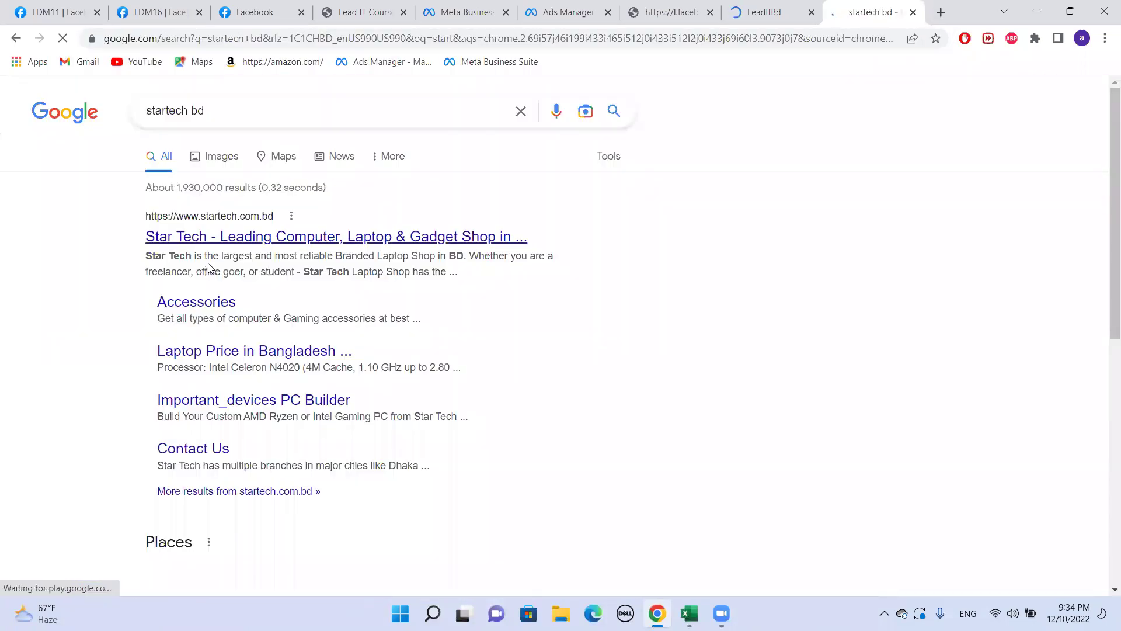
left_click(211, 236)
left_click(762, 7)
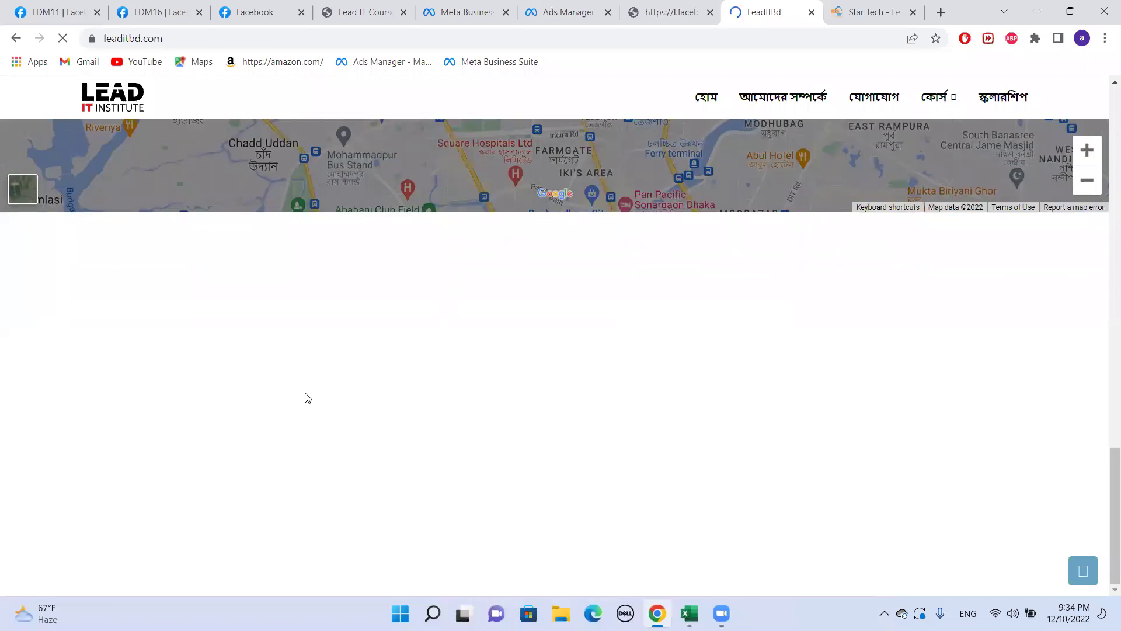
left_click(874, 7)
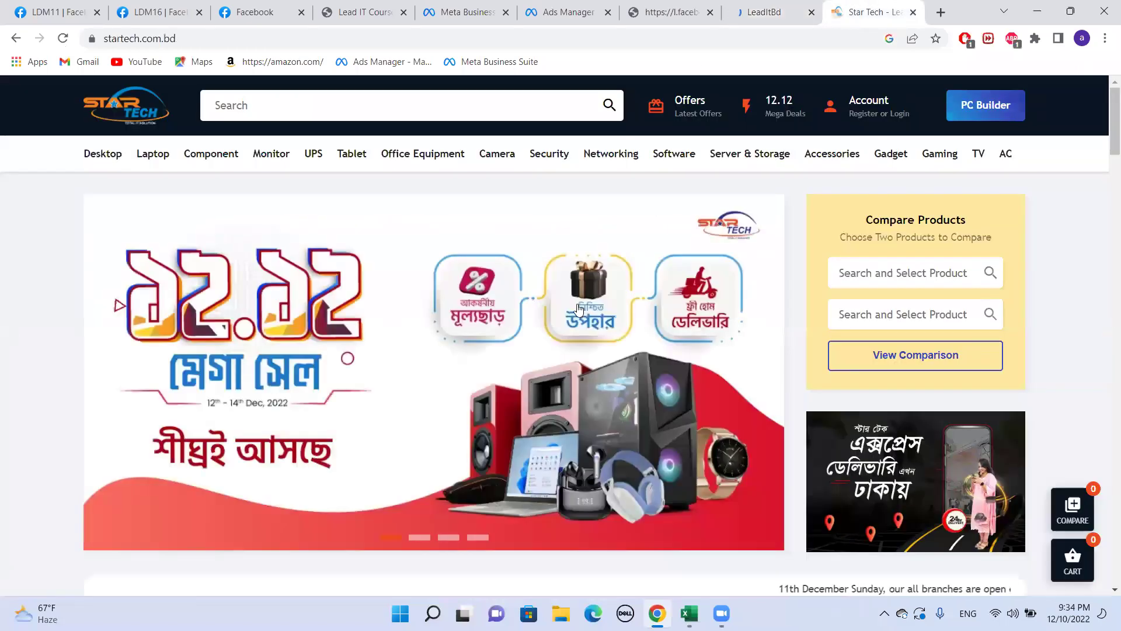
- View the Terms and Conditions page linked in the Star Tech footer, and return to the home page
scroll(610, 300, "down", 15)
scroll(610, 300, "down", 20)
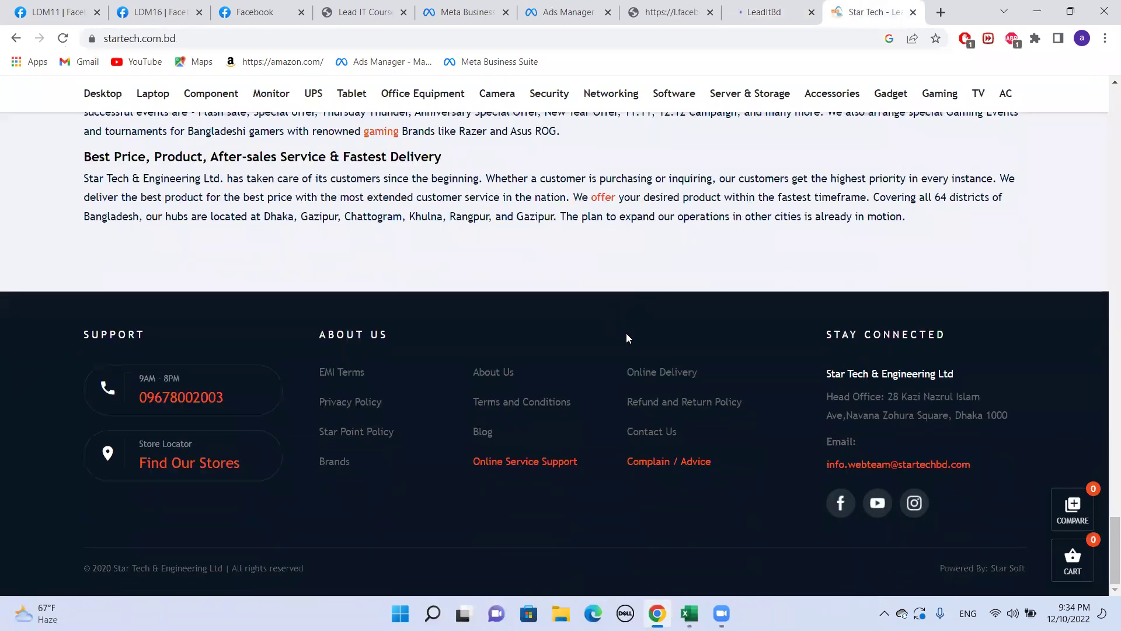
left_click(525, 404)
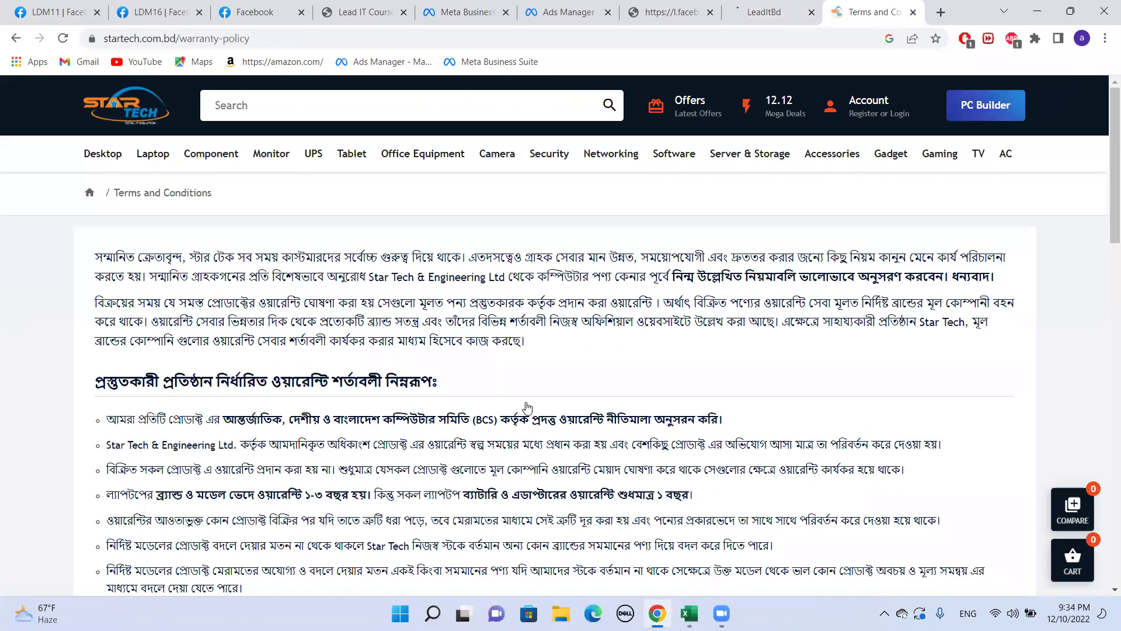
left_click(16, 38)
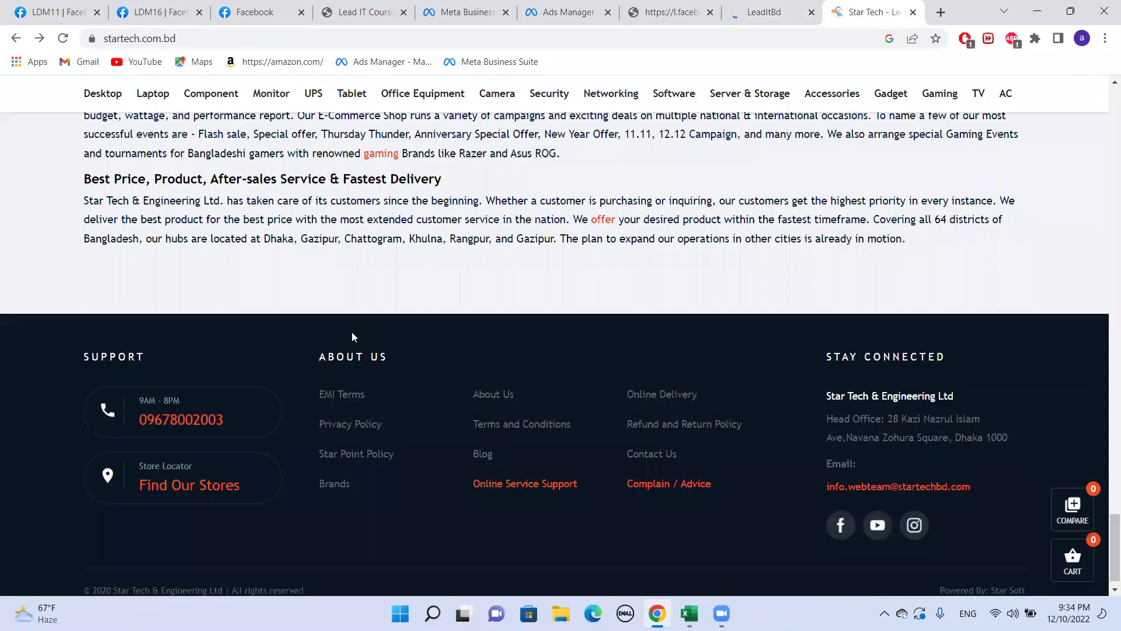
- Open the Star Tech Privacy Policy page from the footer and skim through its text
left_click(350, 426)
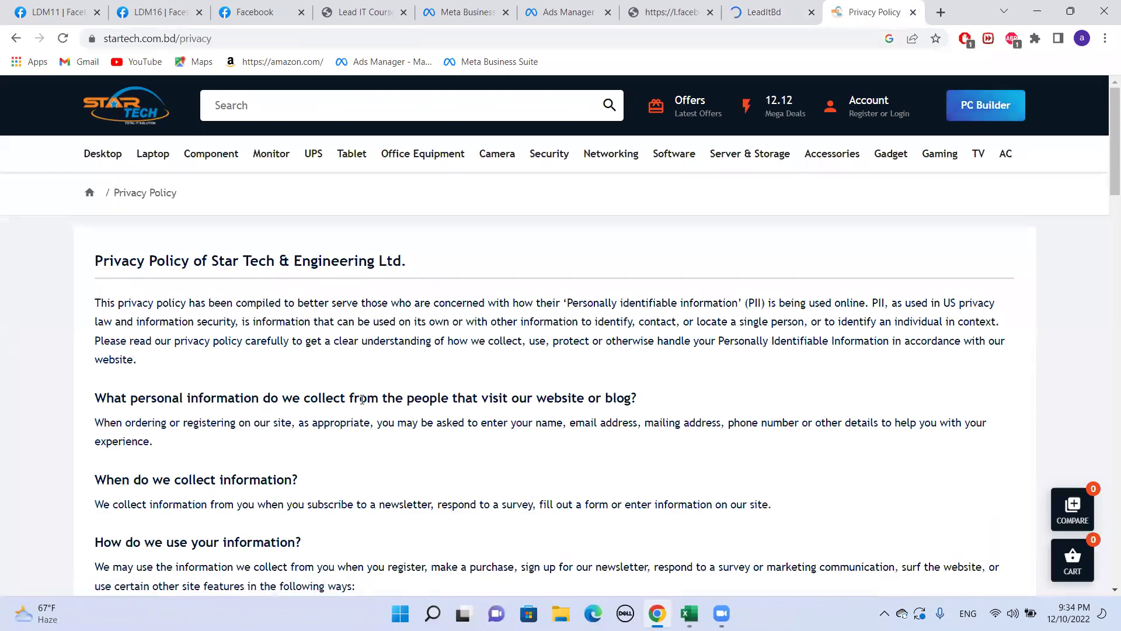
scroll(365, 408, "down", 15)
scroll(366, 409, "down", 12)
scroll(365, 412, "up", 15)
scroll(366, 415, "up", 15)
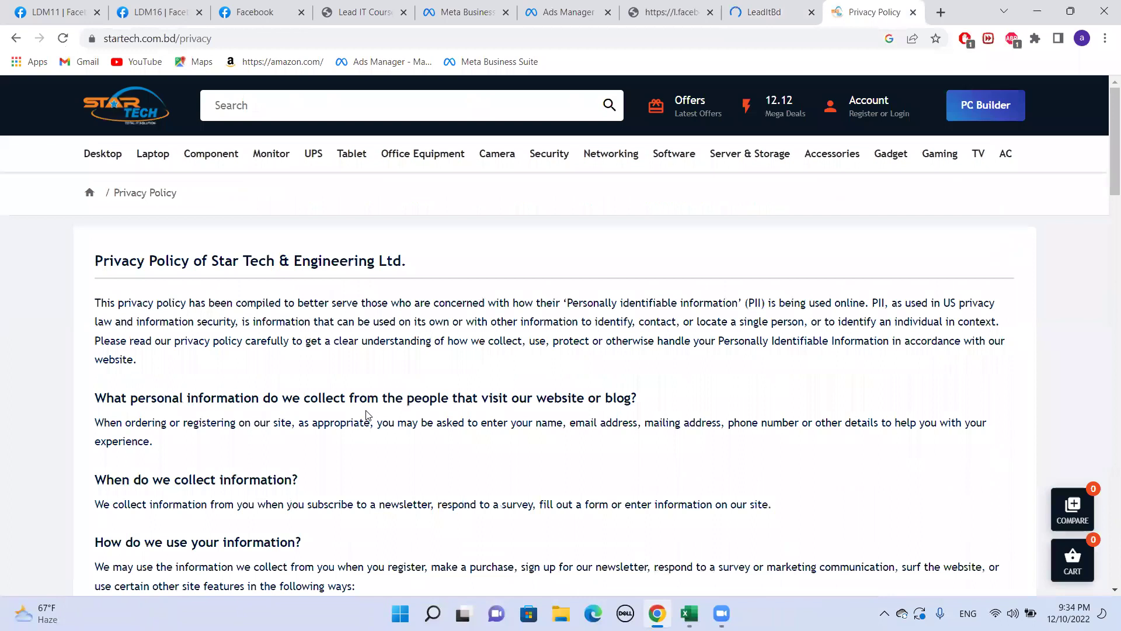
- Check the leaditbd.com page and the form's privacy link fields, and dismiss the promotional pop-up on the Star Tech privacy page
left_click(767, 7)
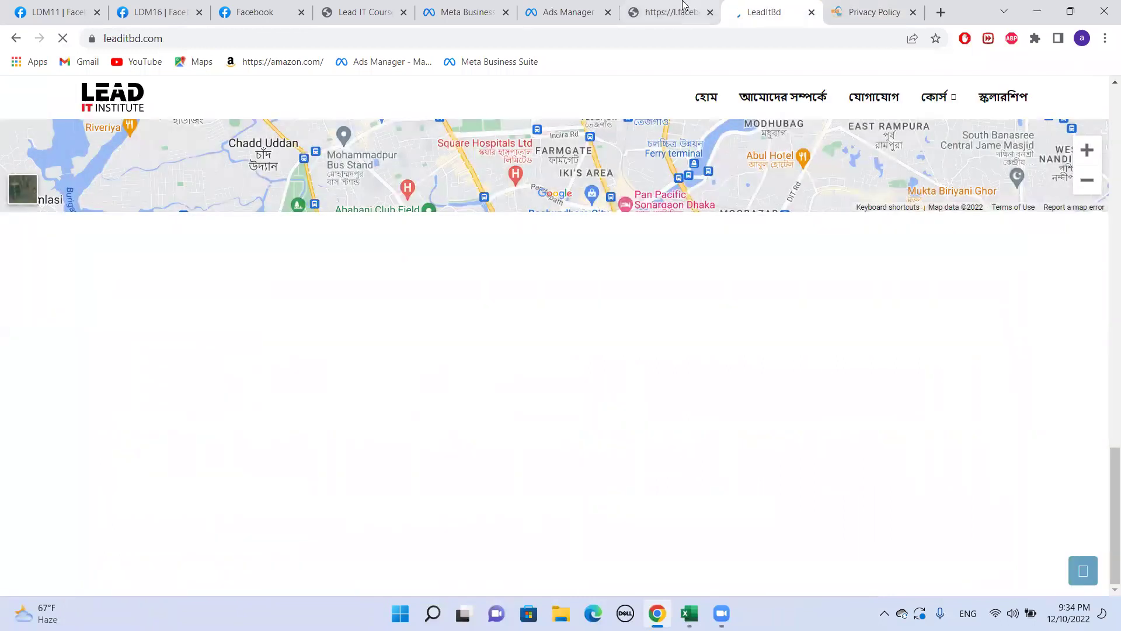
left_click(572, 13)
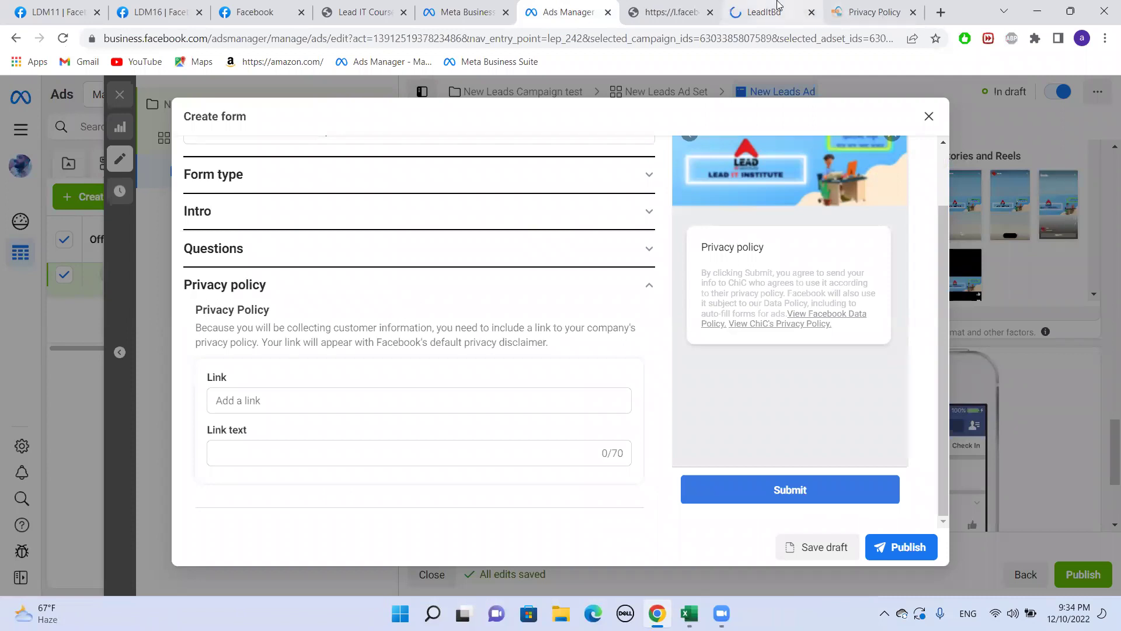
left_click(764, 12)
left_click(874, 11)
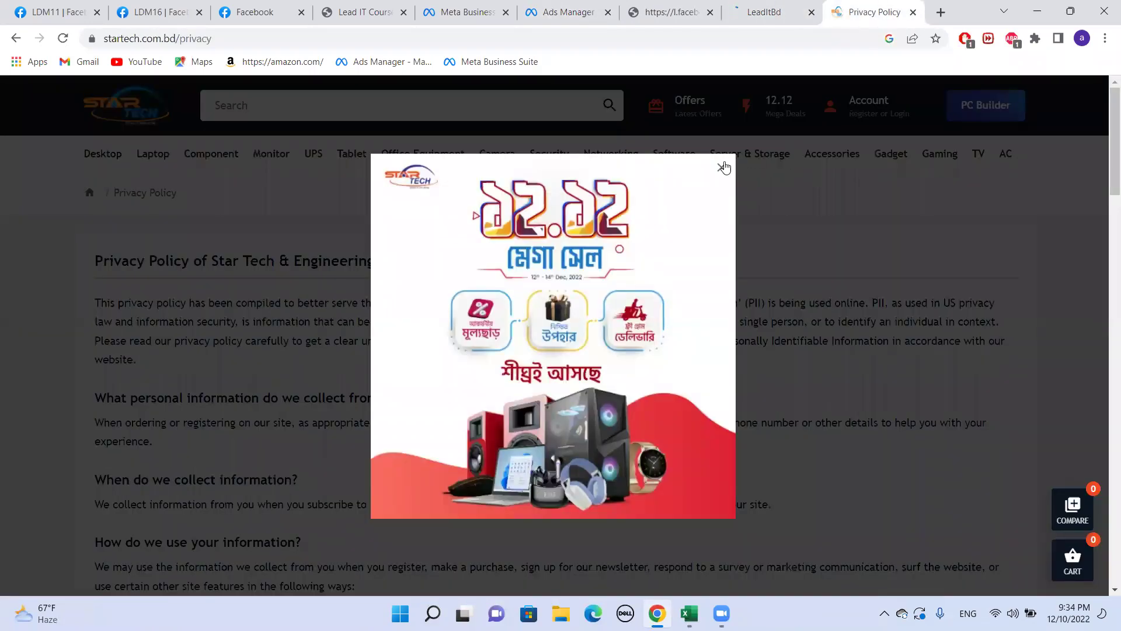
left_click(128, 233)
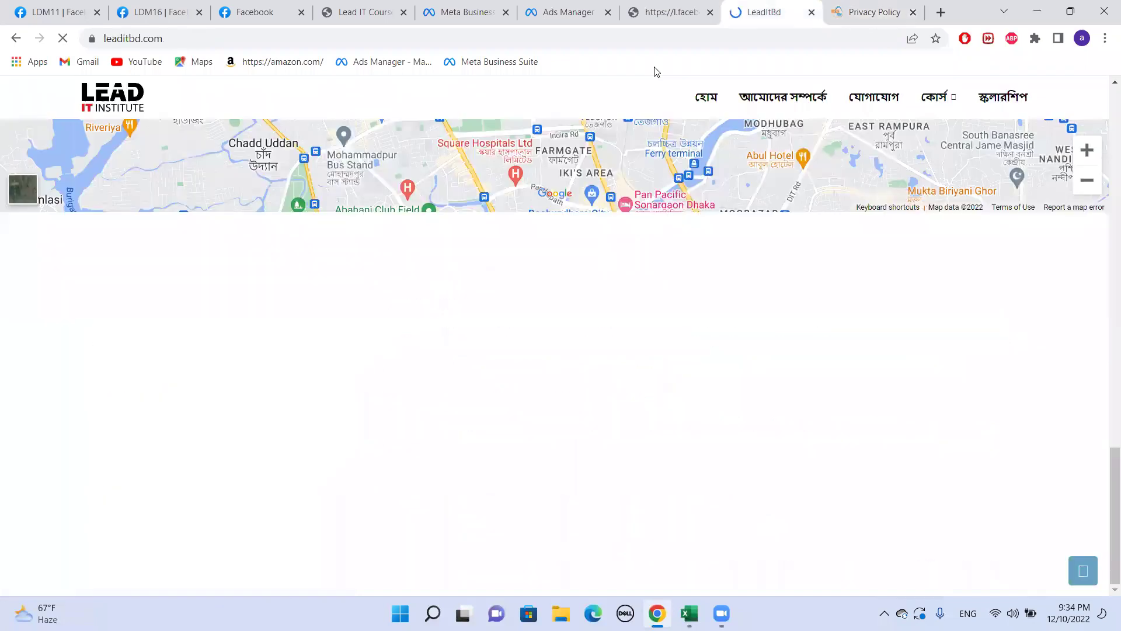
- Reload leaditbd.com and look again at the form's Privacy policy link fields in Ads Manager
left_click(764, 12)
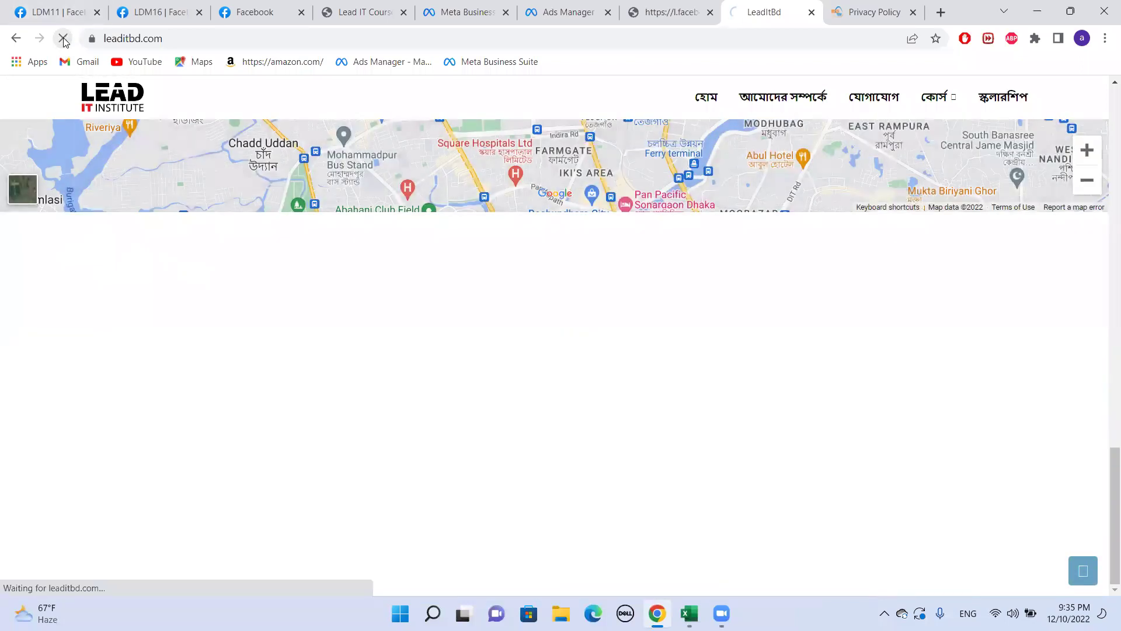
left_click(648, 6)
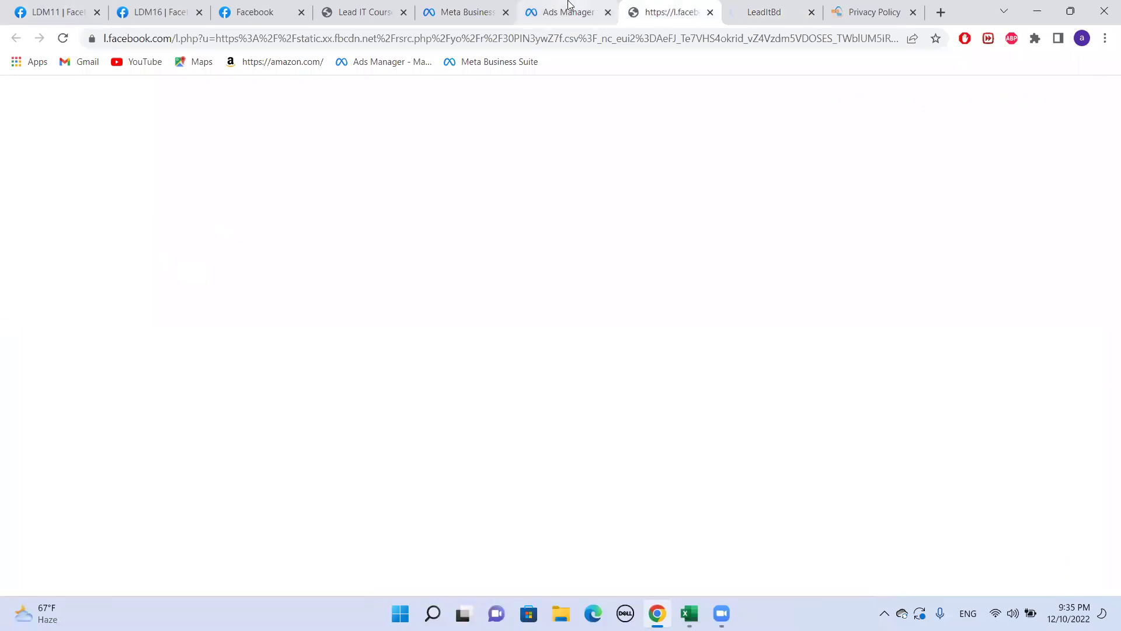
mouse_move(570, 5)
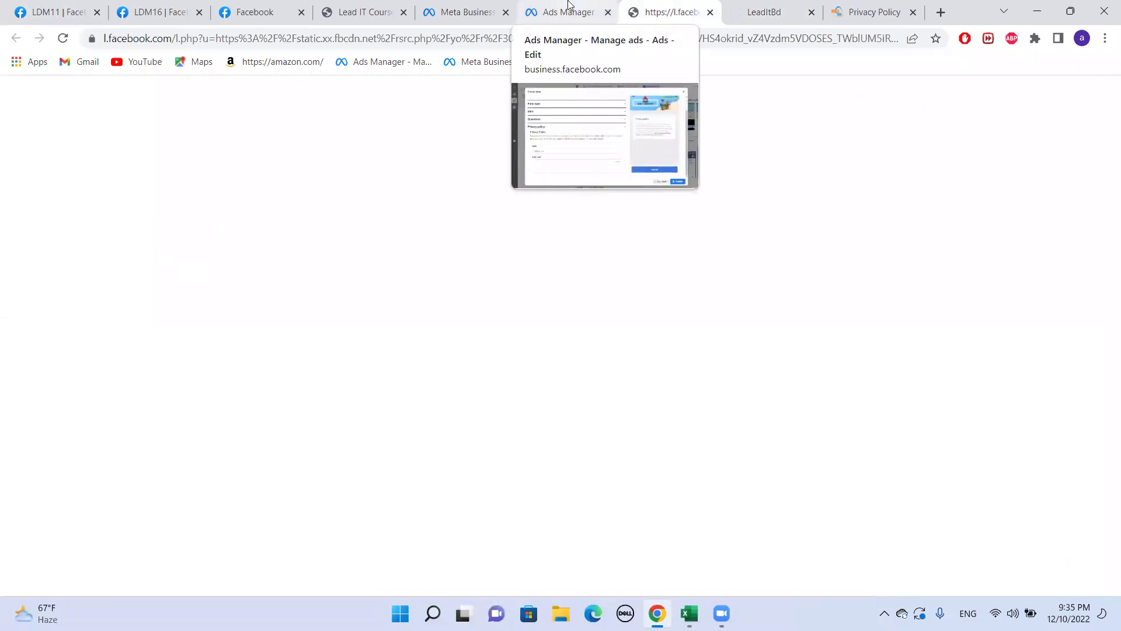
left_click(569, 5)
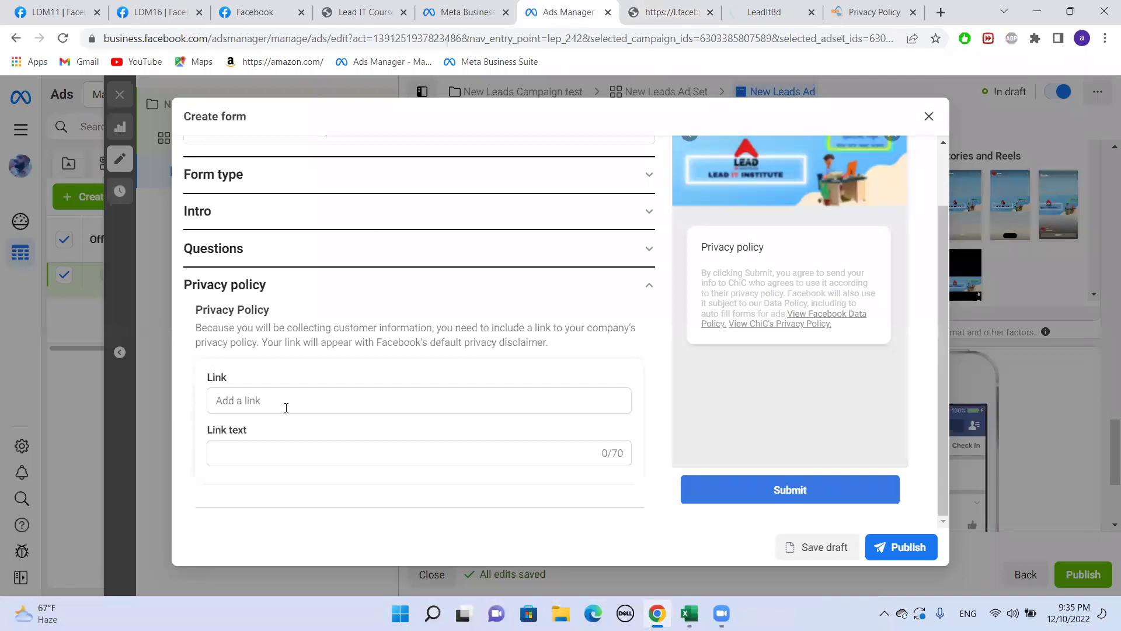
left_click(792, 5)
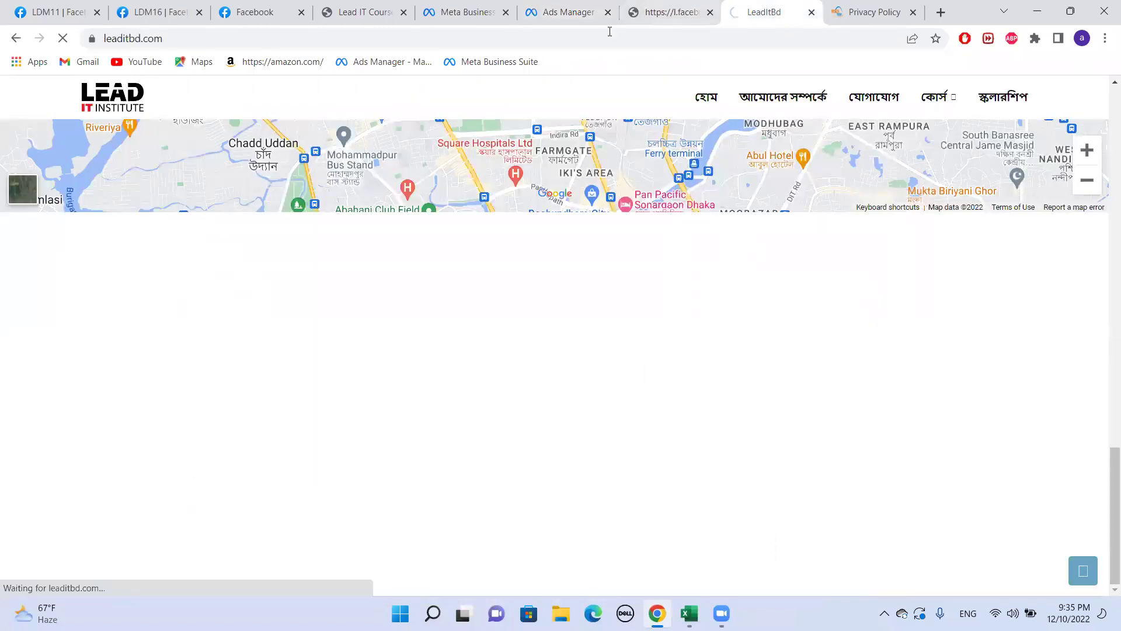
- Copy the web address of the Star Tech privacy policy page
left_click(874, 12)
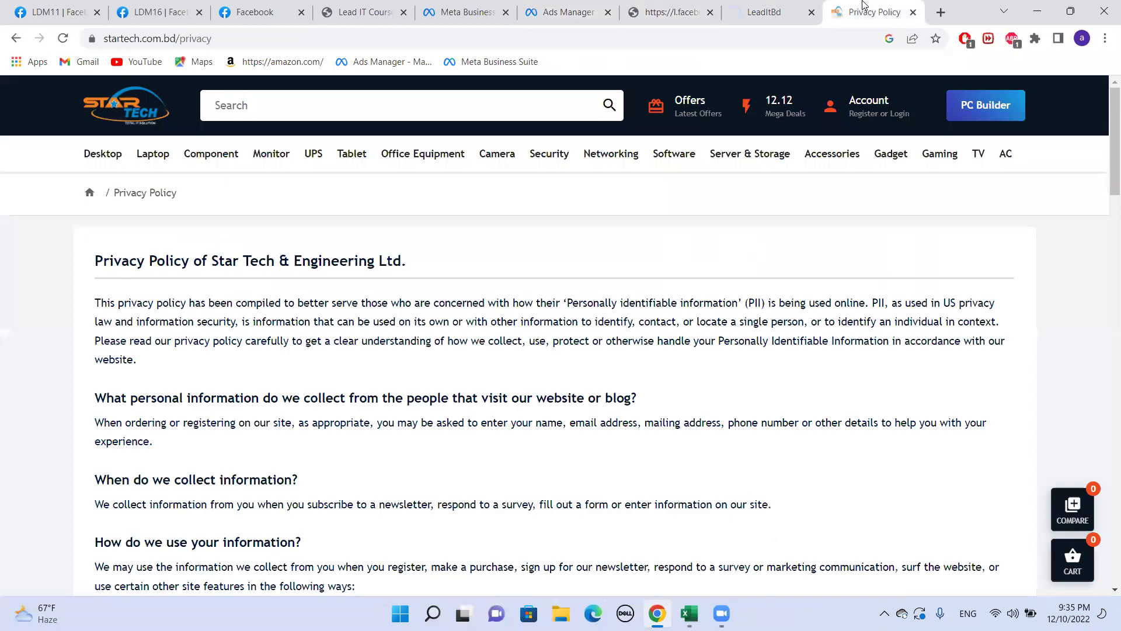
left_click(231, 38)
right_click(232, 40)
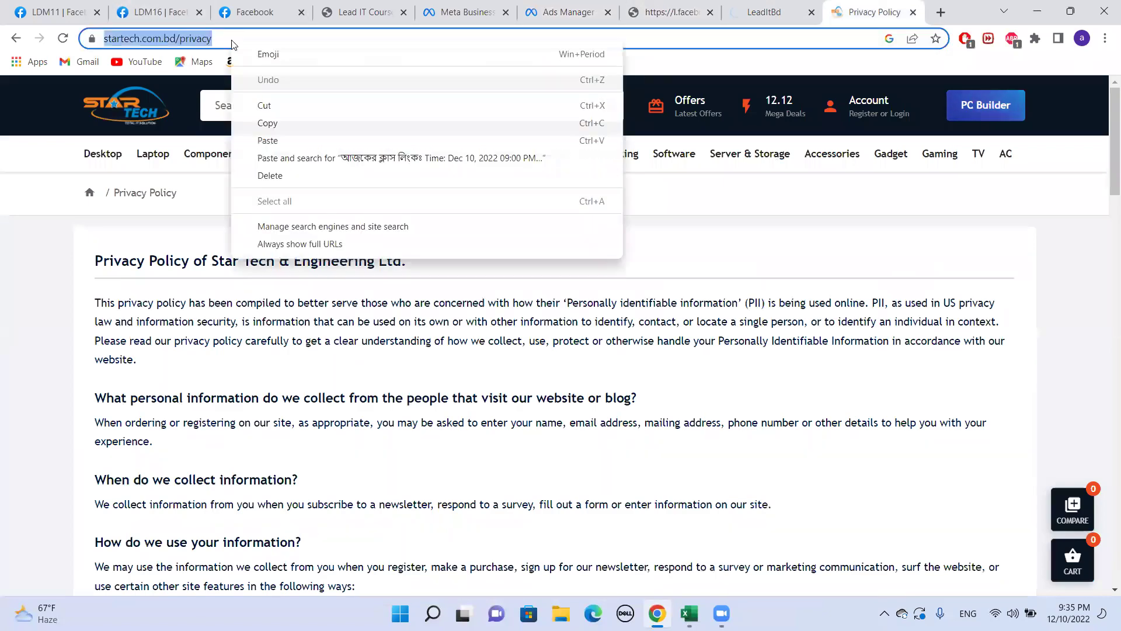
left_click(274, 123)
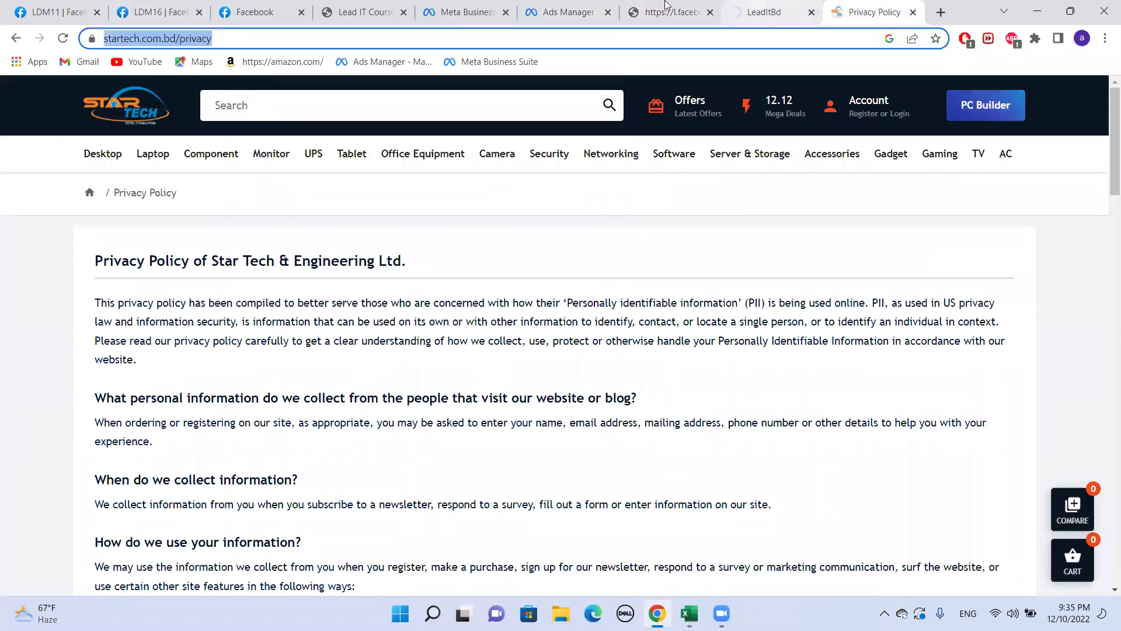
left_click(626, 5)
left_click(568, 10)
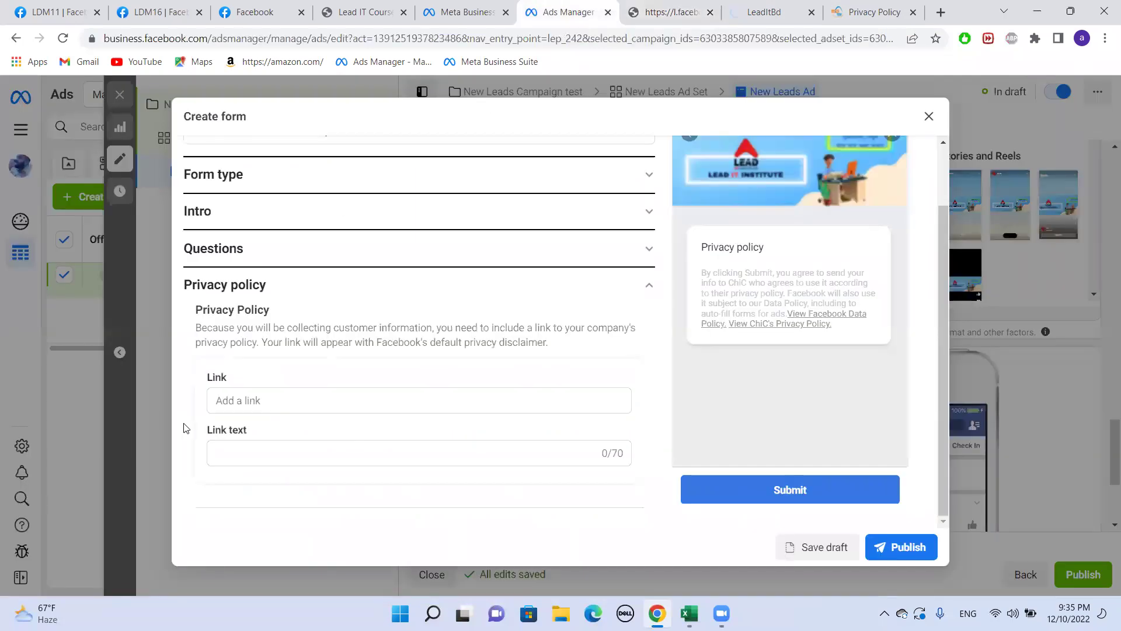
right_click(228, 401)
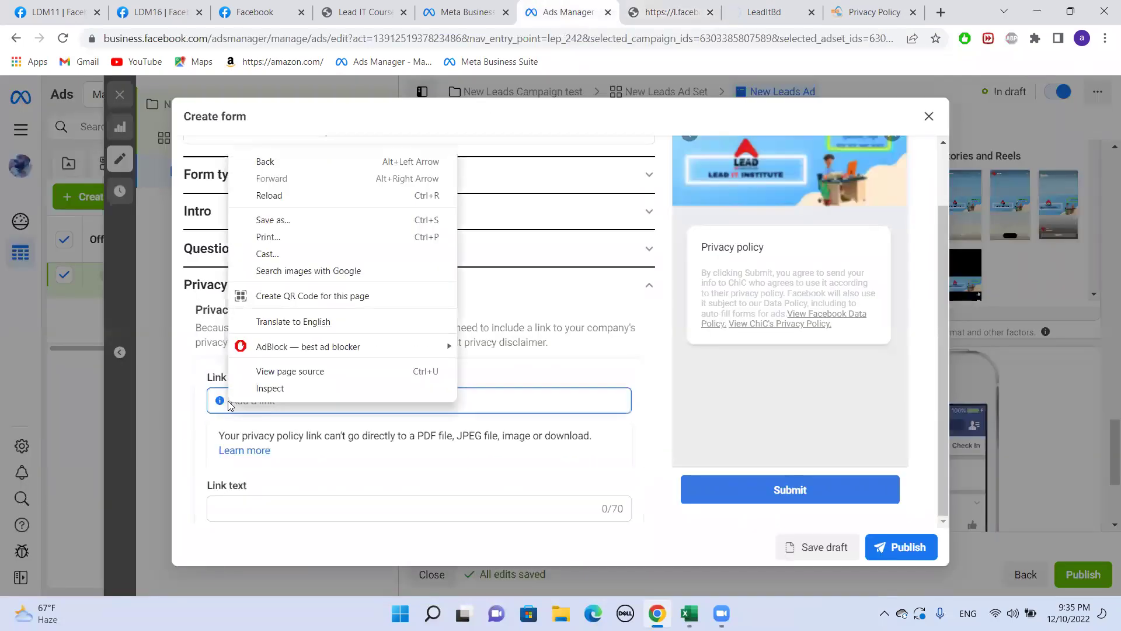
left_click(217, 408)
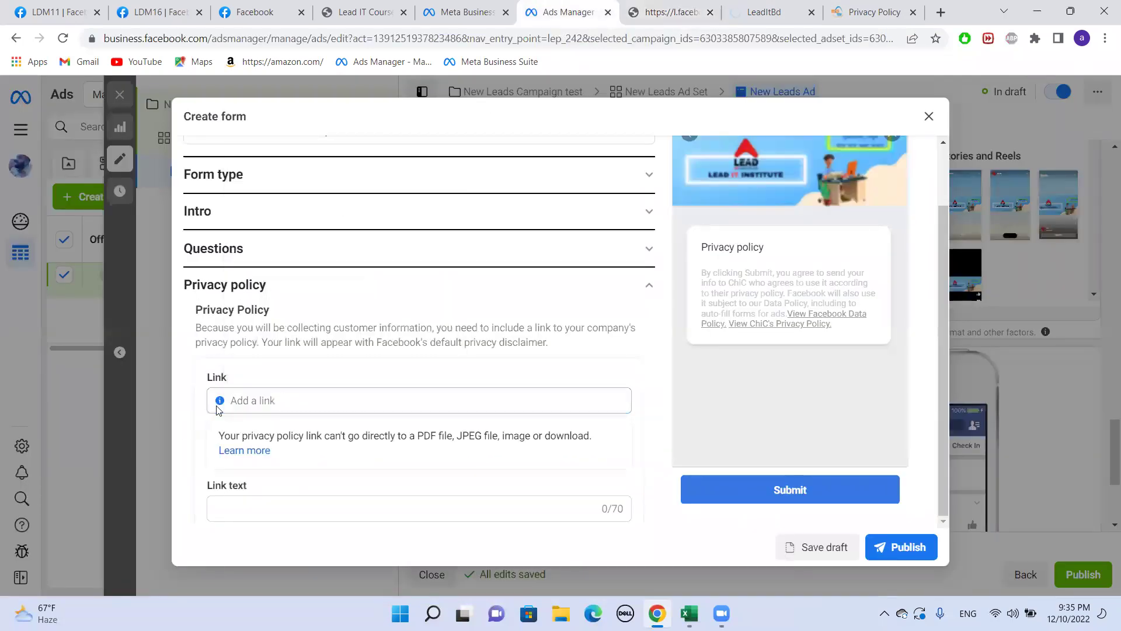
right_click(228, 403)
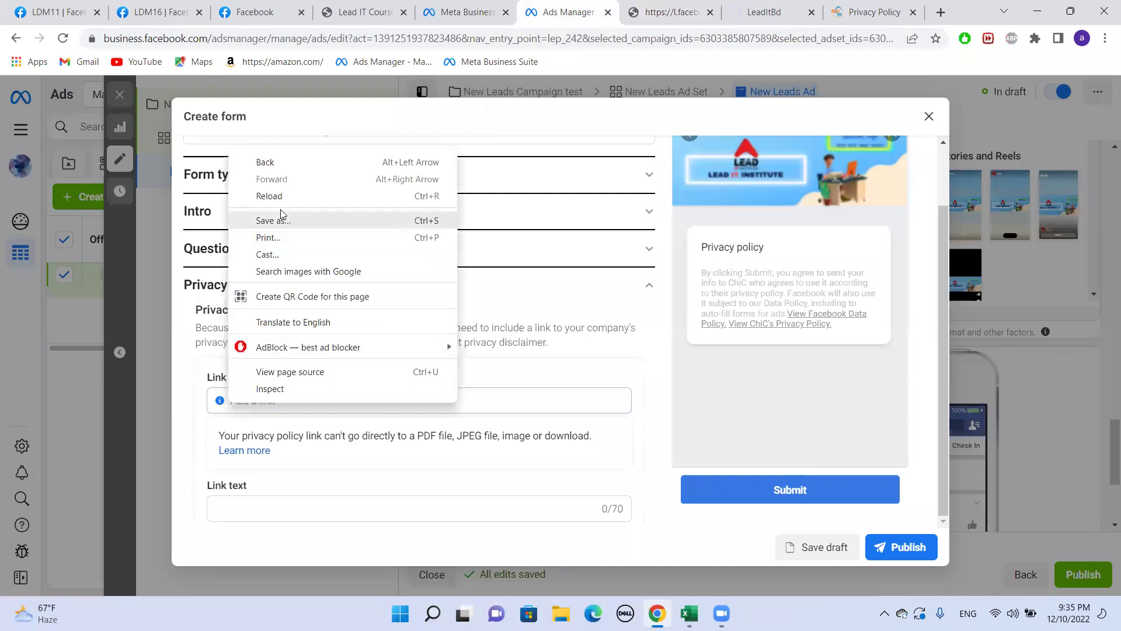
left_click(470, 398)
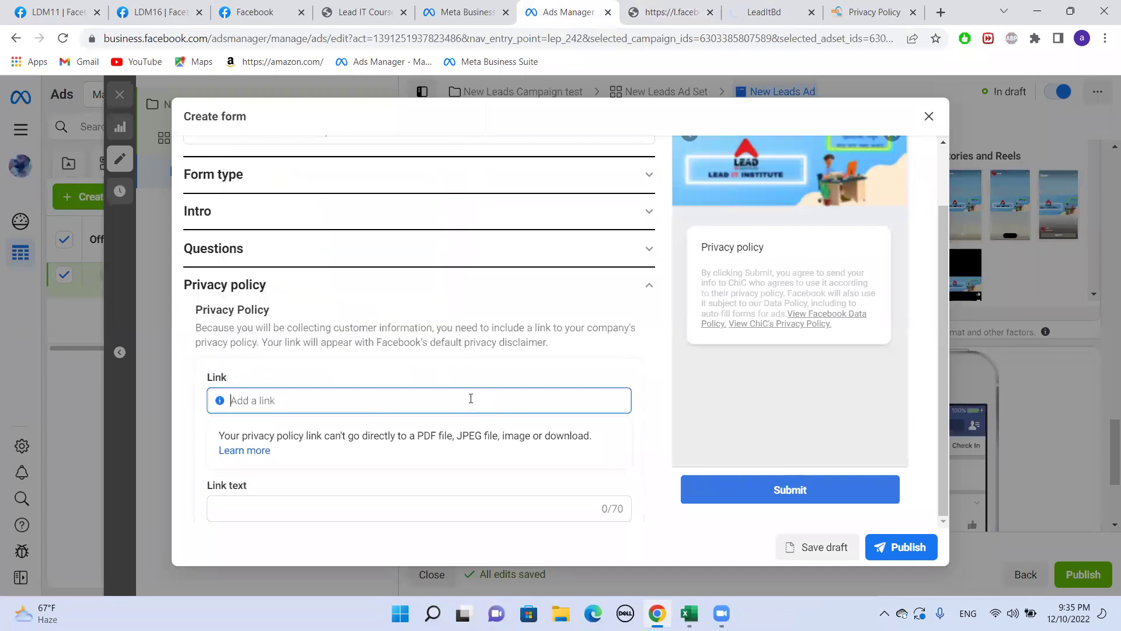
right_click(249, 402)
left_click(301, 261)
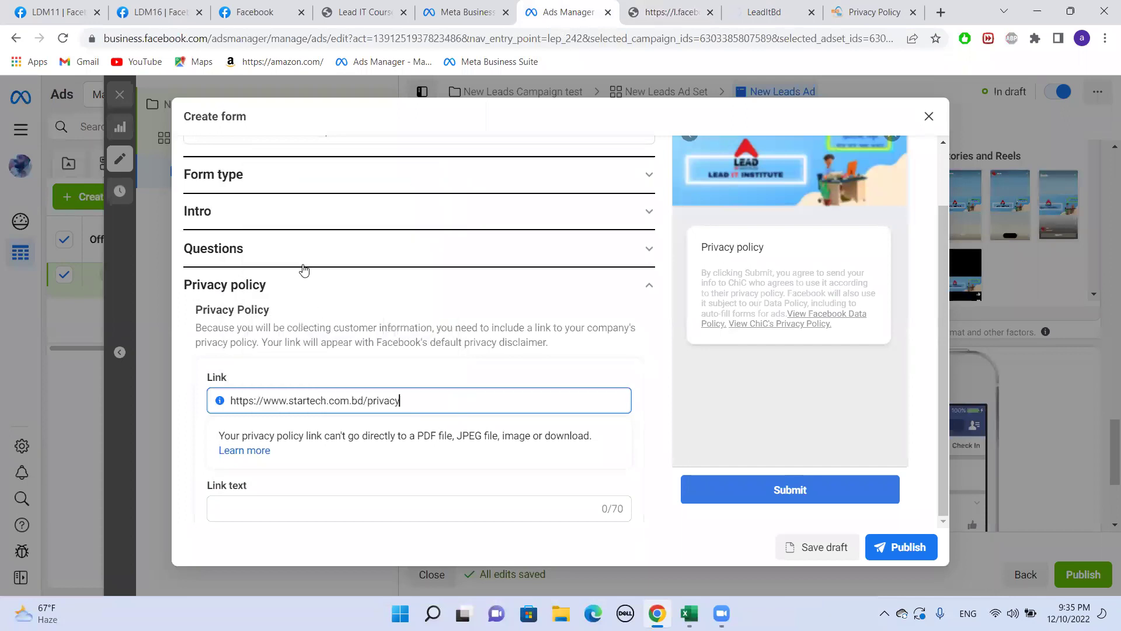
- Copy the "Privacy Policy" heading and paste it as the link text for the privacy policy link
left_click(285, 506)
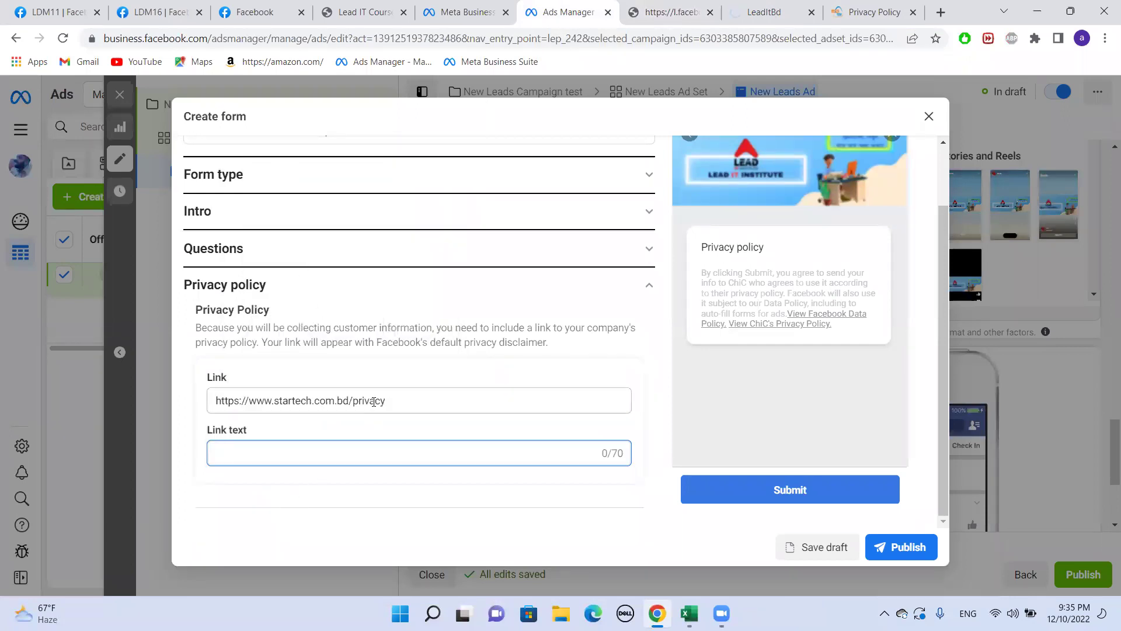
scroll(369, 412, "down", 3)
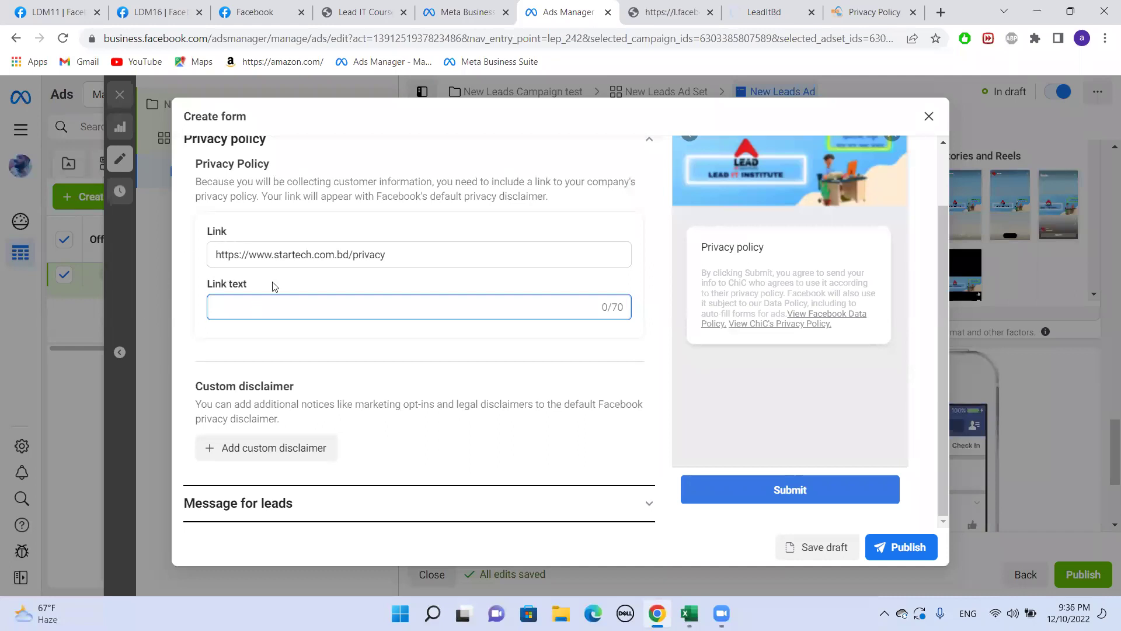
left_click(241, 169)
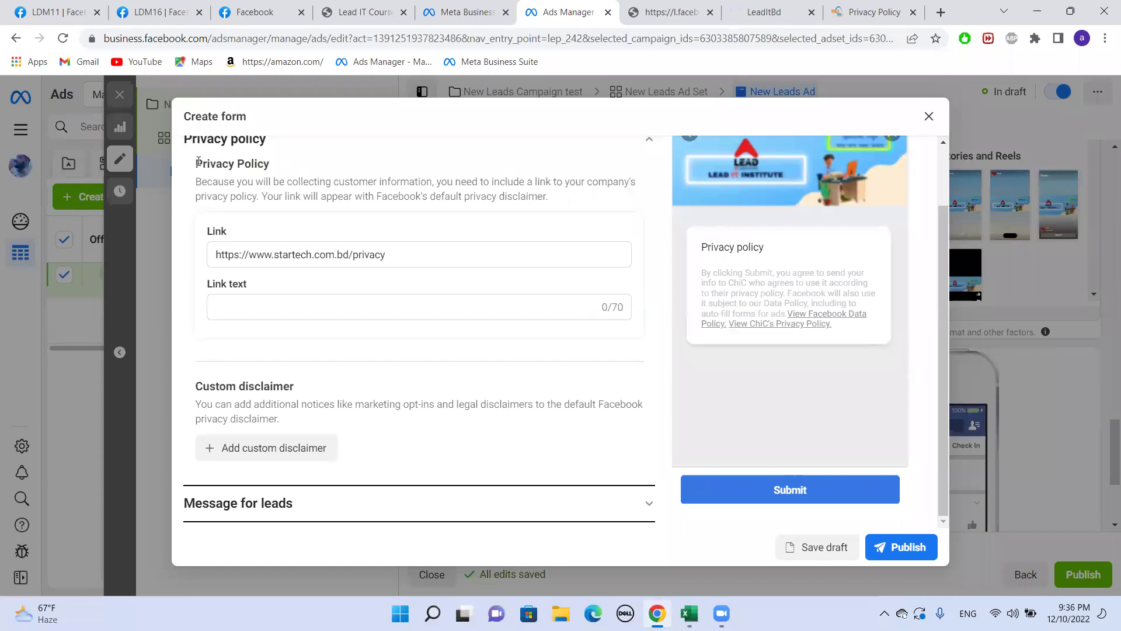
scroll(183, 151, "up", 3)
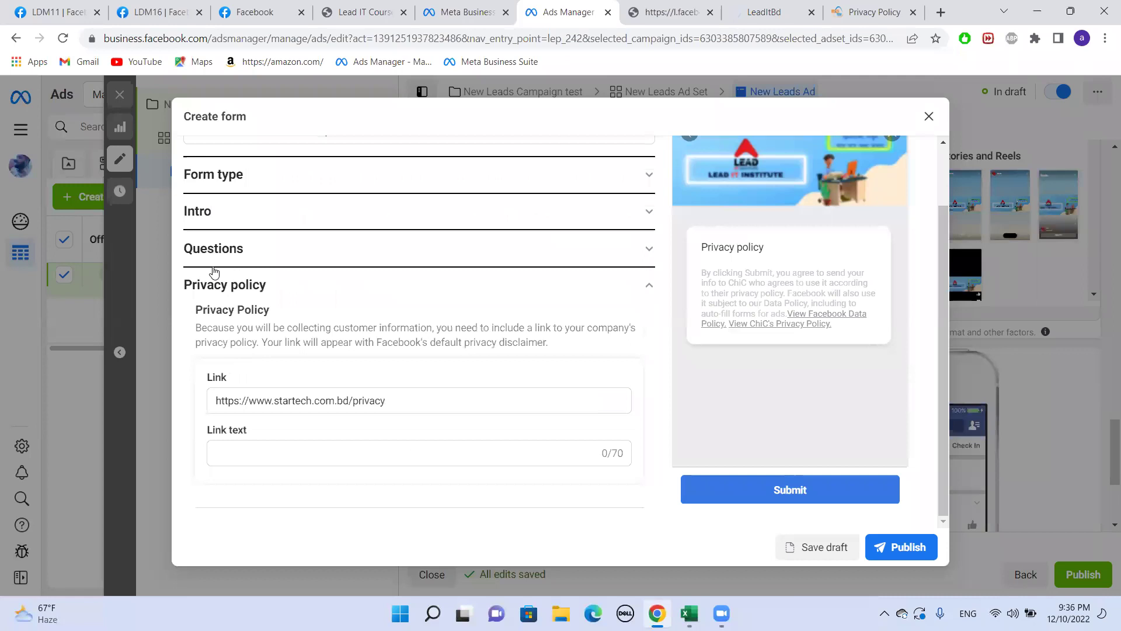
triple_click(202, 311)
right_click(203, 314)
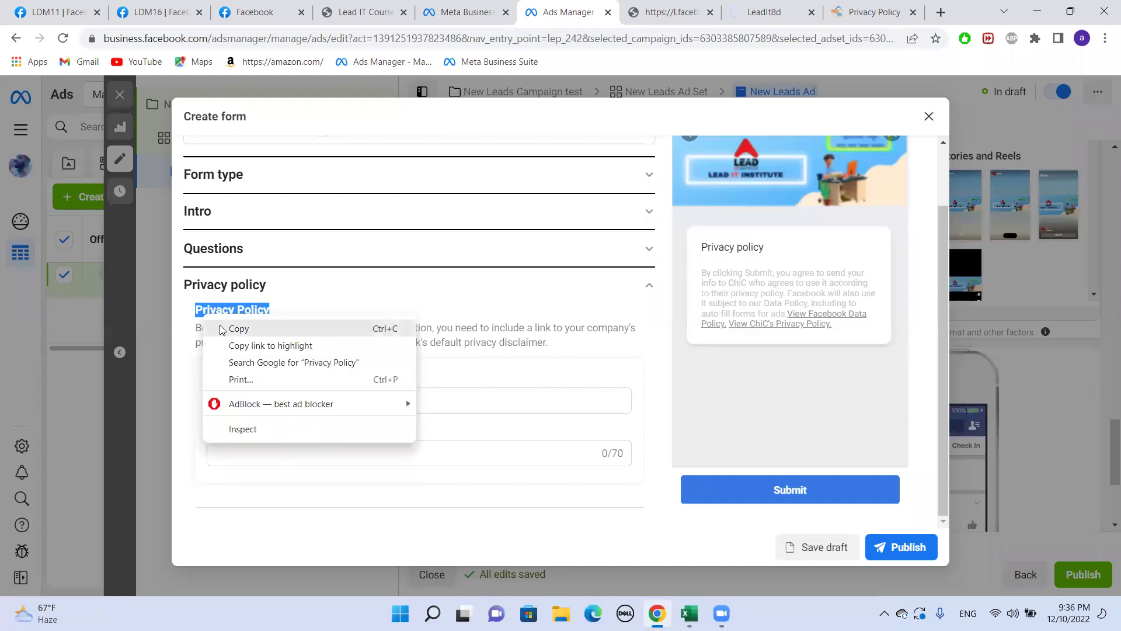
left_click(220, 328)
left_click(260, 449)
right_click(260, 450)
left_click(301, 311)
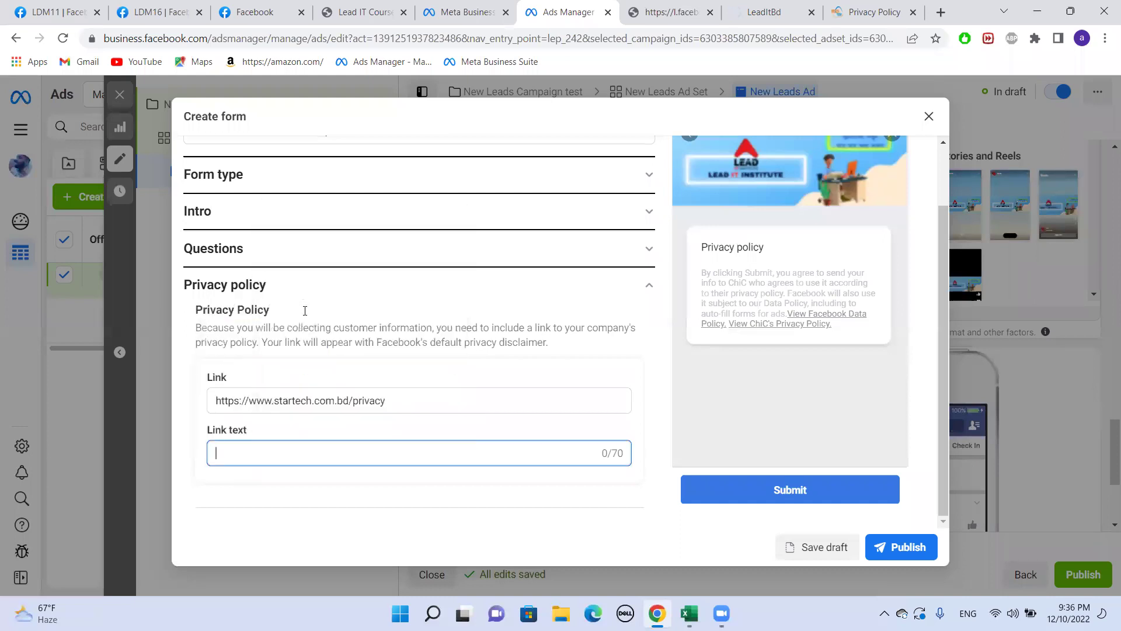
scroll(390, 400, "down", 2)
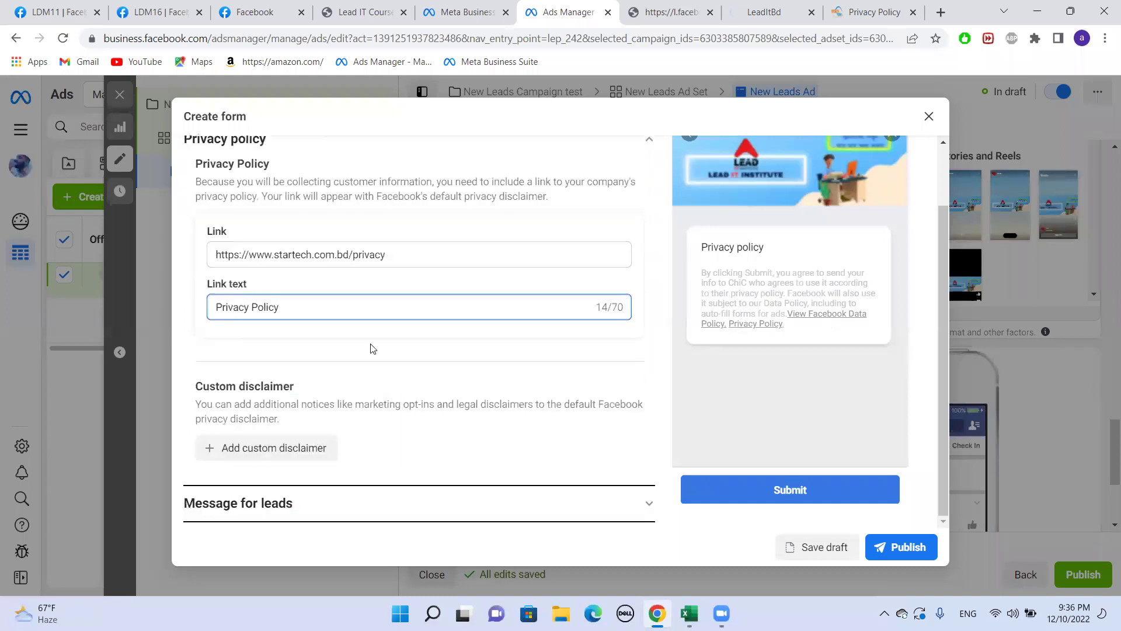
- Review the Message for leads settings, keeping View website as the call-to-action button, and collapse the section
left_click(452, 501)
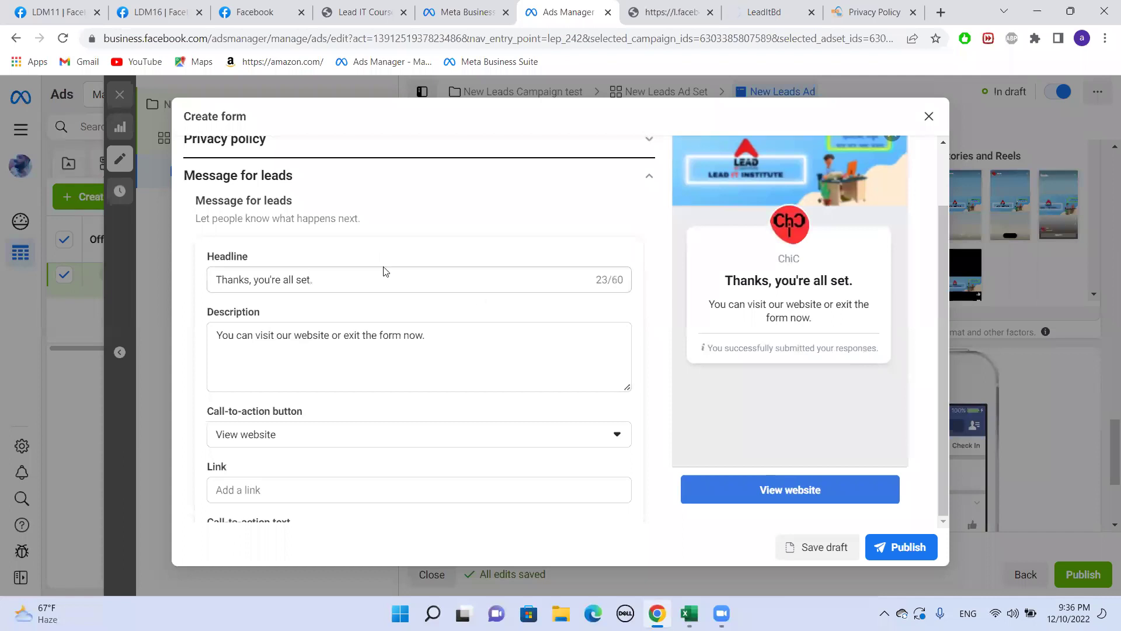
scroll(326, 277, "down", 2)
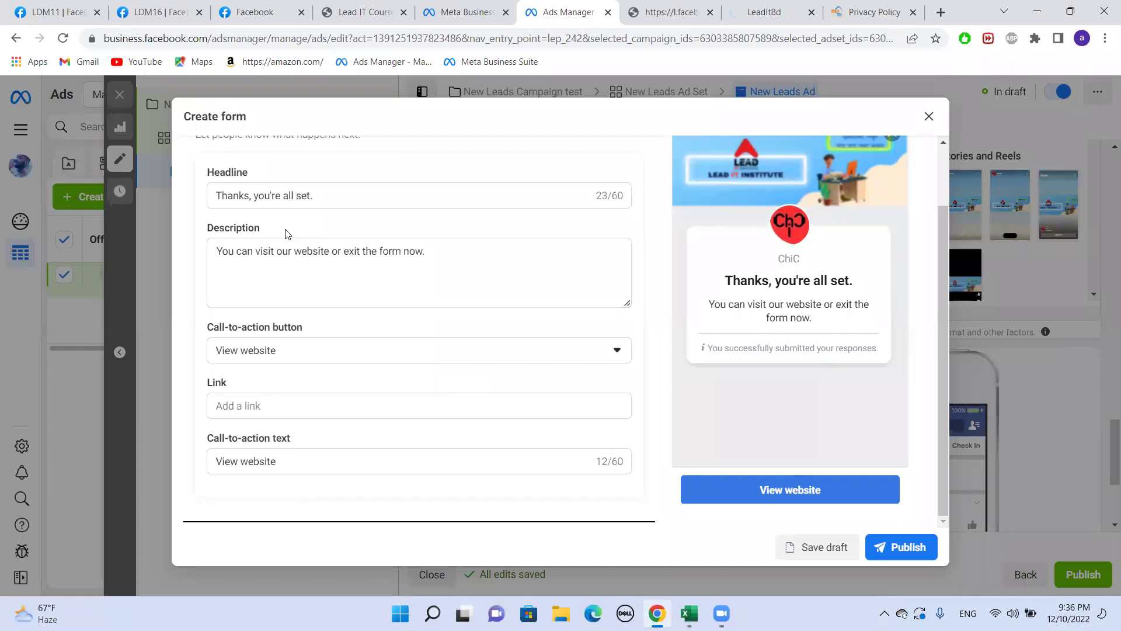
scroll(347, 331, "up", 1)
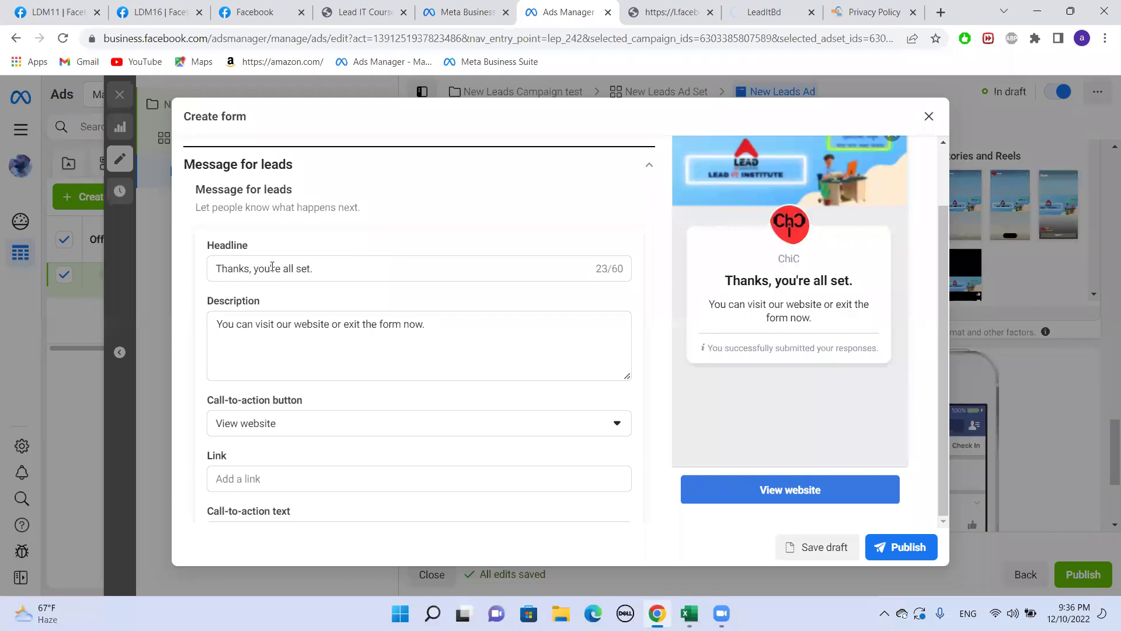
left_click(334, 435)
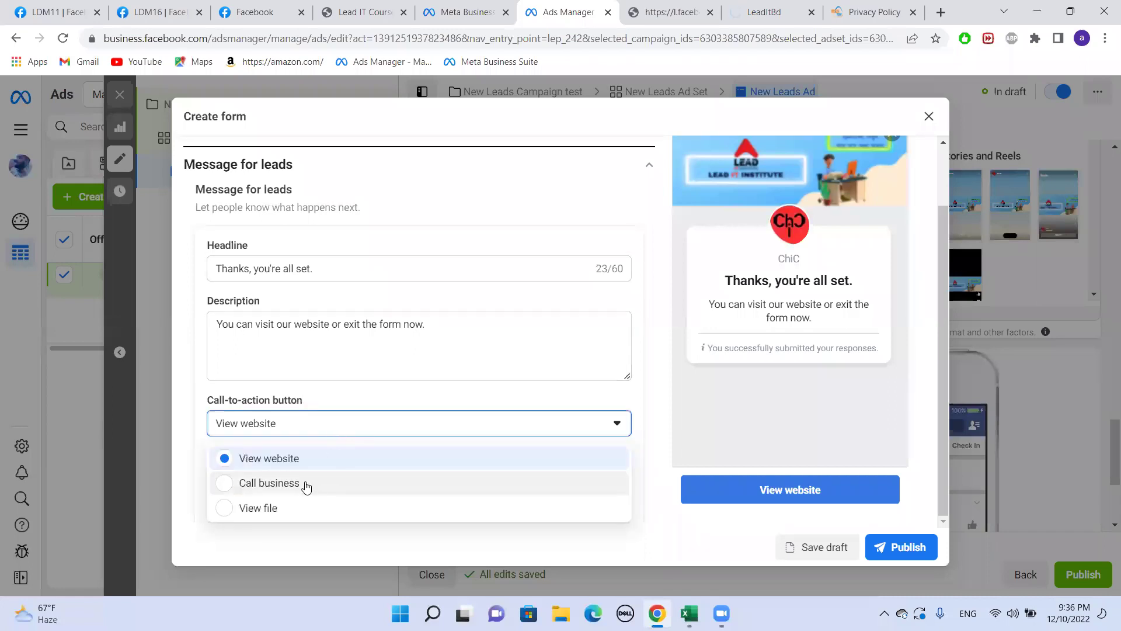
left_click(296, 461)
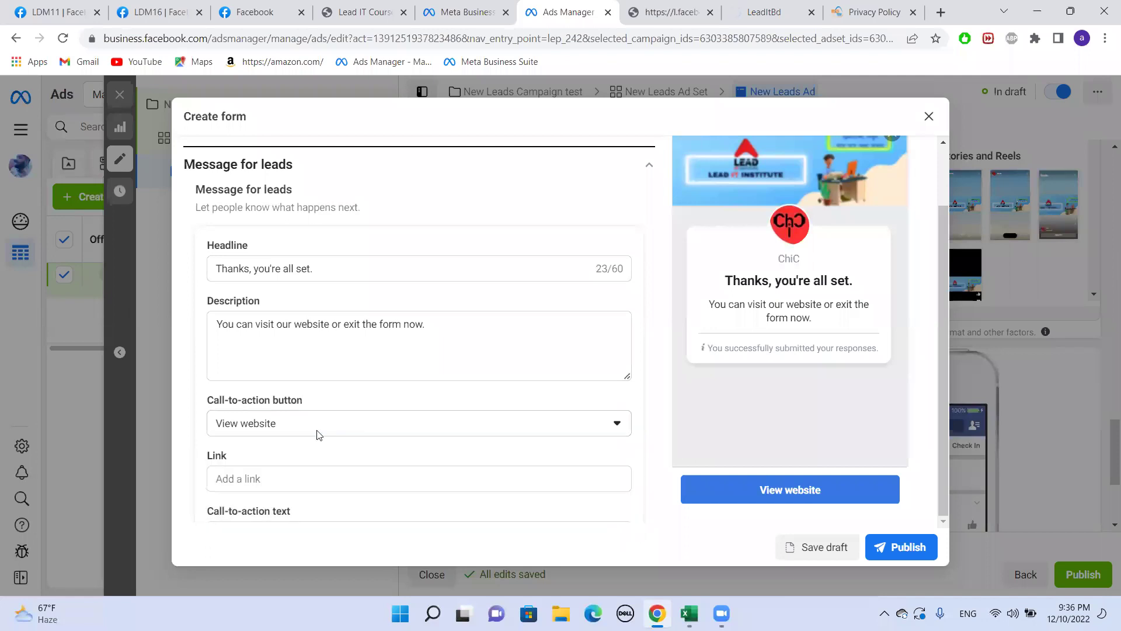
scroll(315, 432, "down", 1)
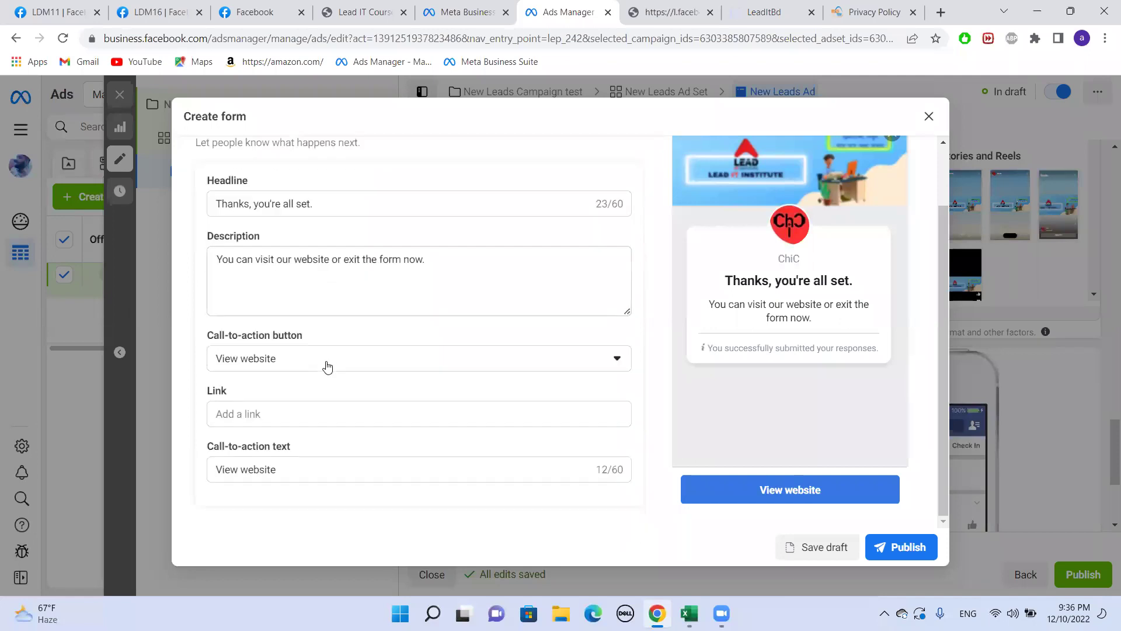
left_click(372, 406)
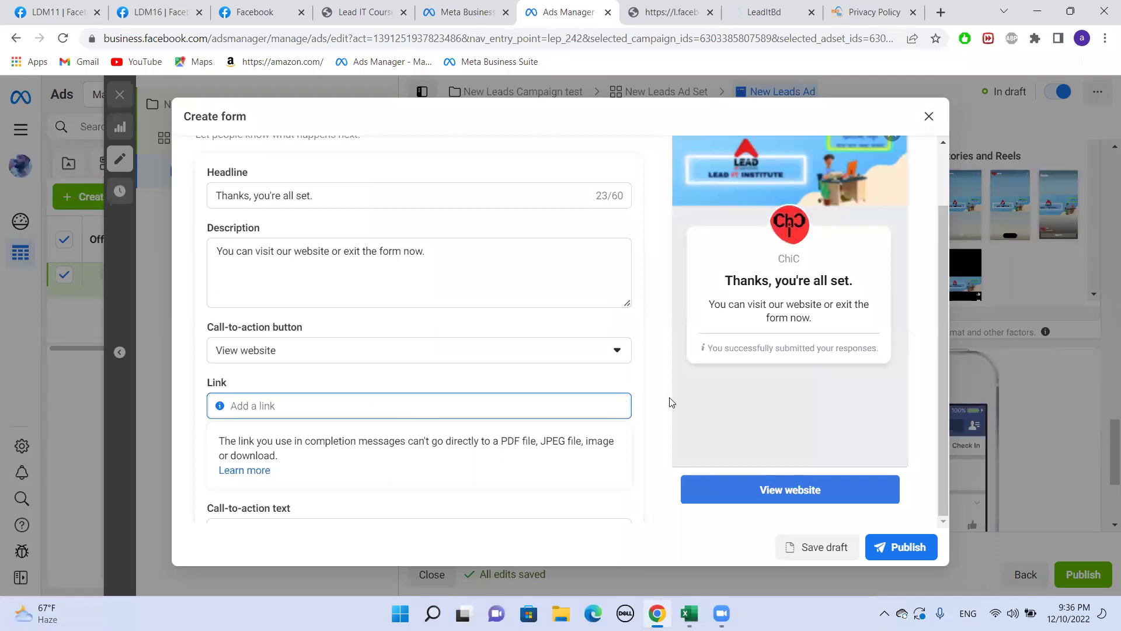
left_click(366, 383)
scroll(320, 368, "up", 4)
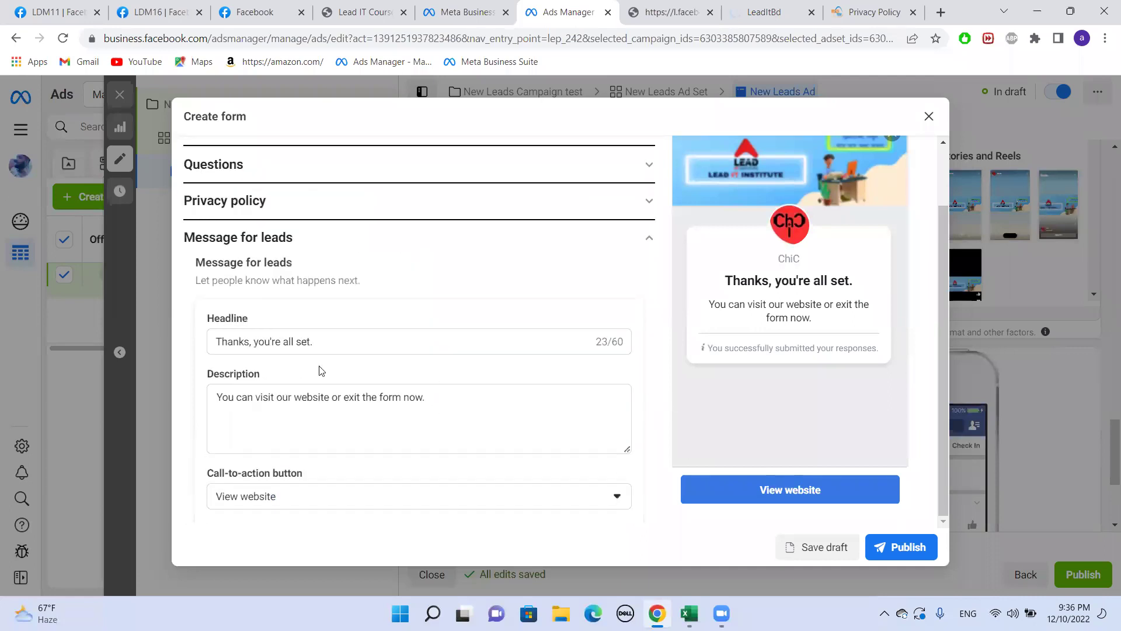
left_click(629, 313)
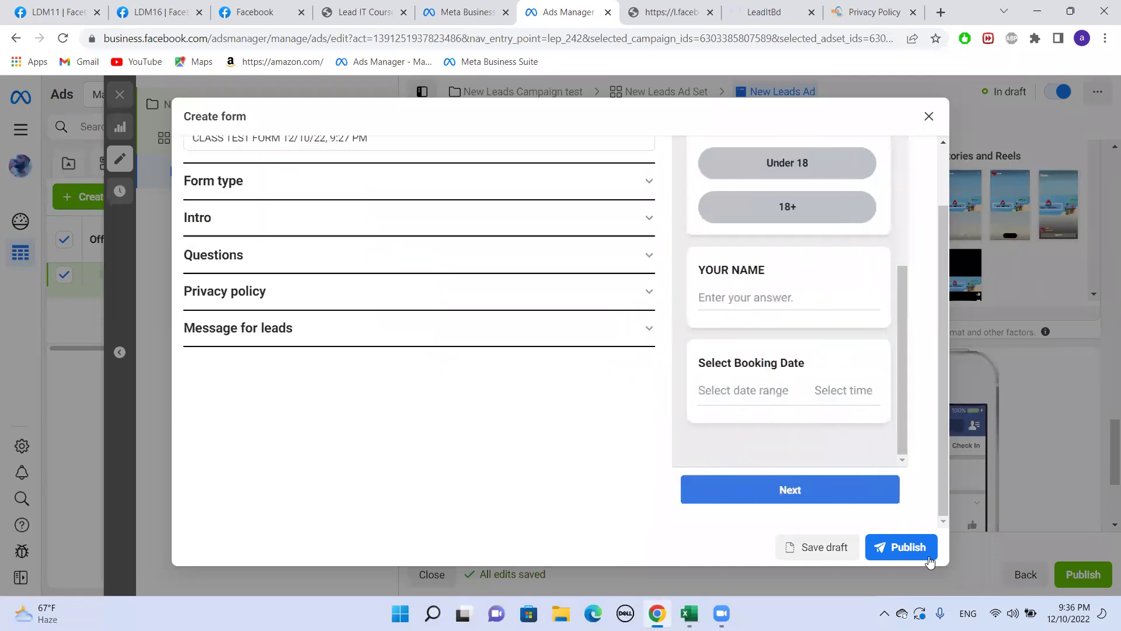
- Check the custom questions in the form preview and try to publish the form
scroll(814, 451, "up", 4)
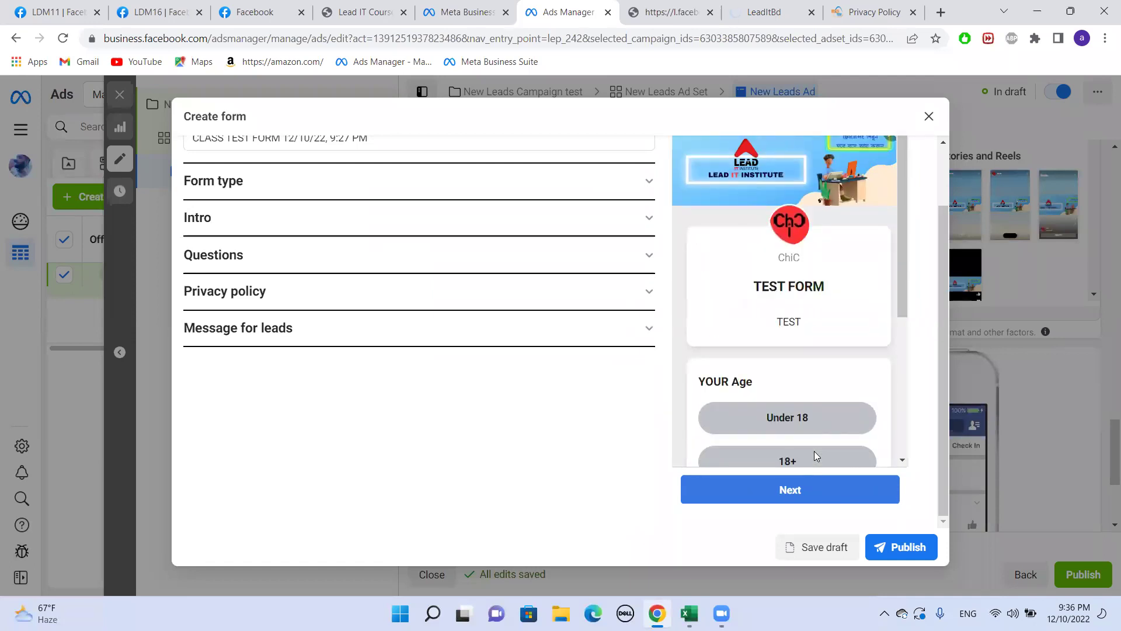
scroll(814, 450, "down", 2)
scroll(816, 456, "down", 2)
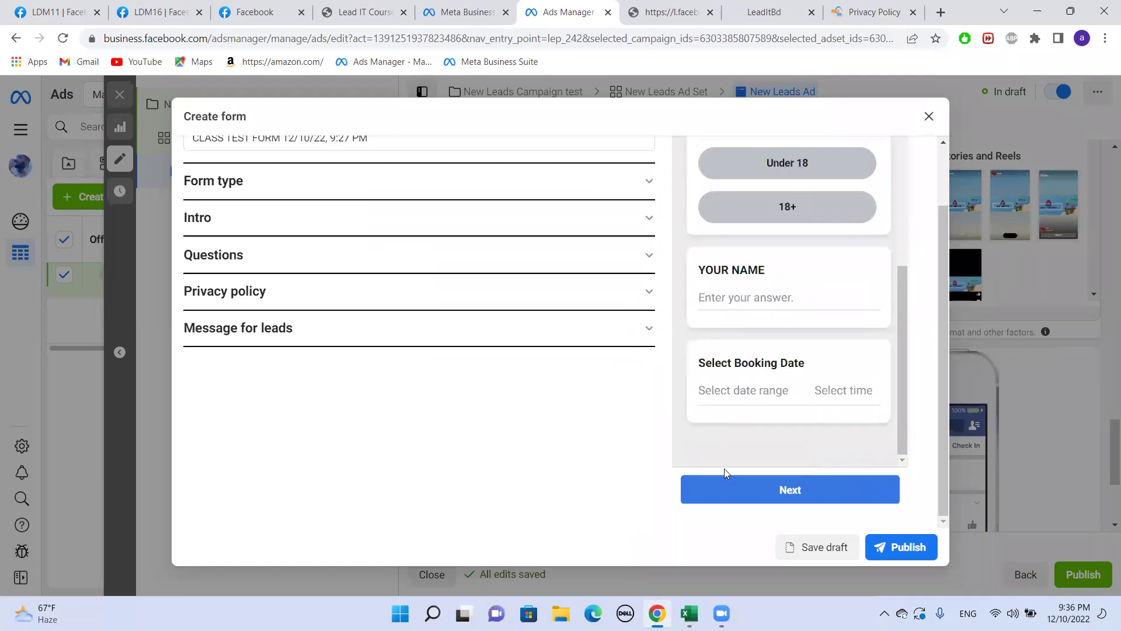
scroll(765, 464, "up", 4)
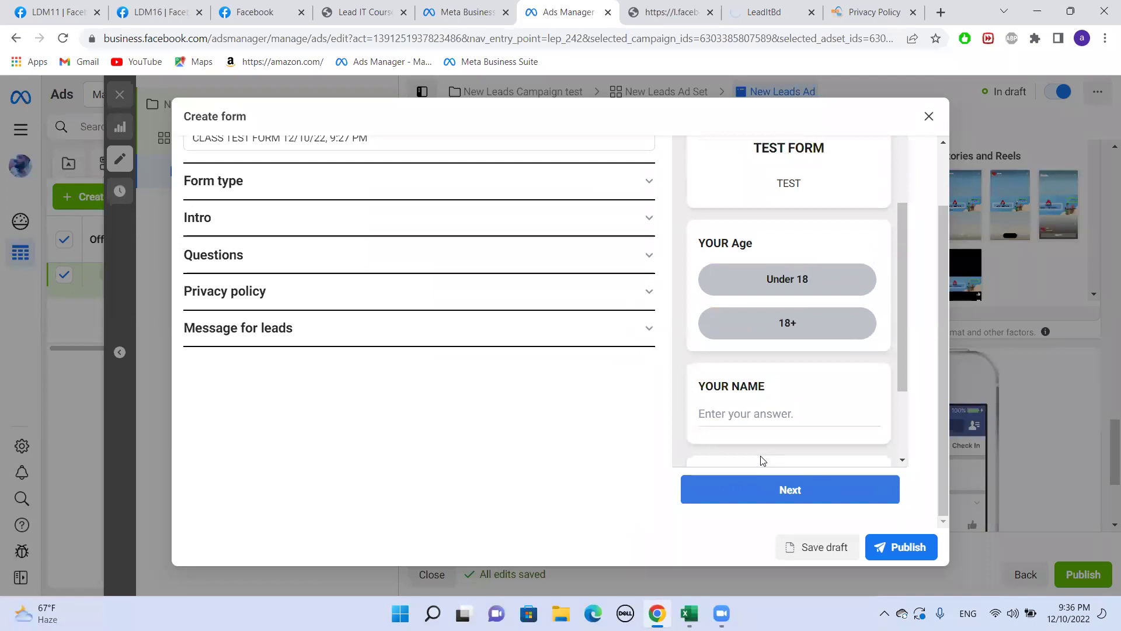
scroll(760, 456, "down", 5)
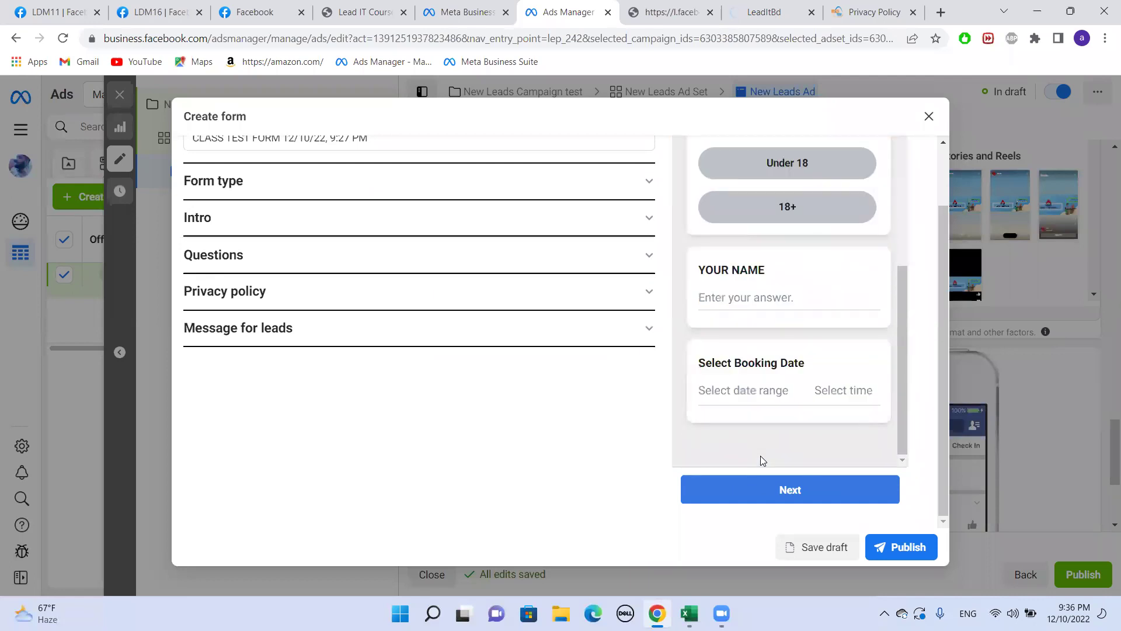
left_click(906, 551)
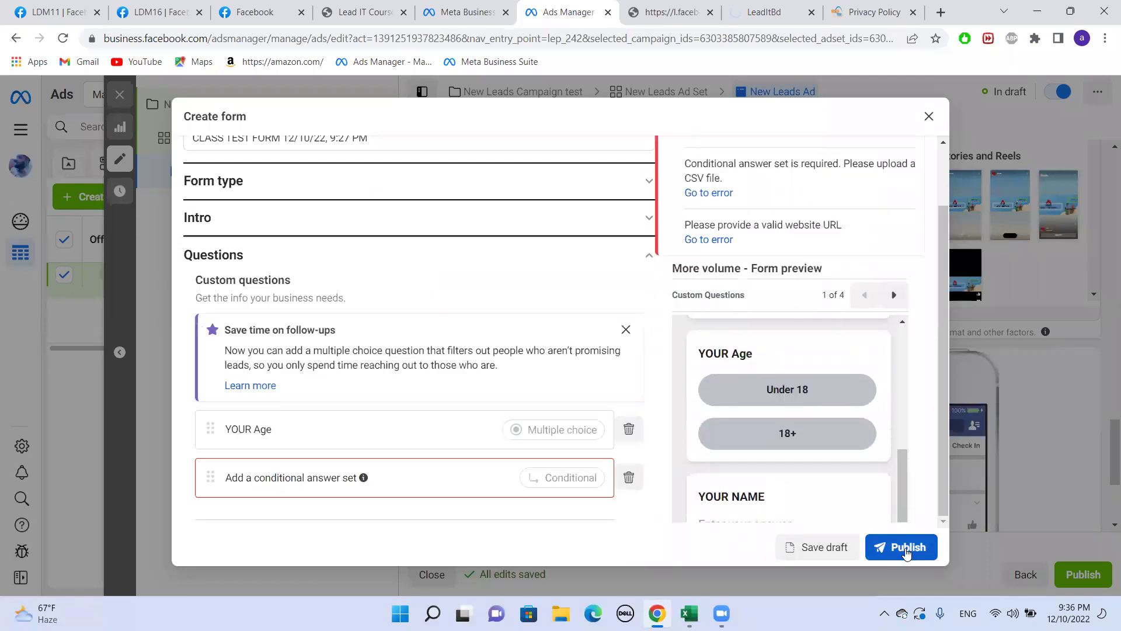
- Delete the conditional answer set from the form's custom questions
scroll(645, 330, "up", 2)
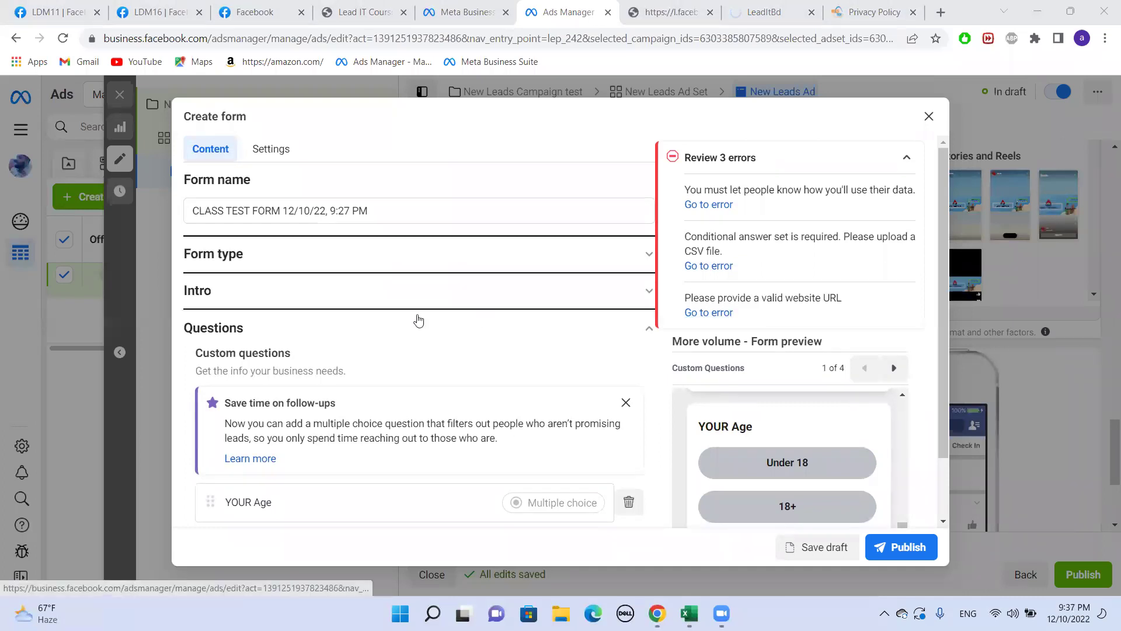
scroll(397, 335, "down", 4)
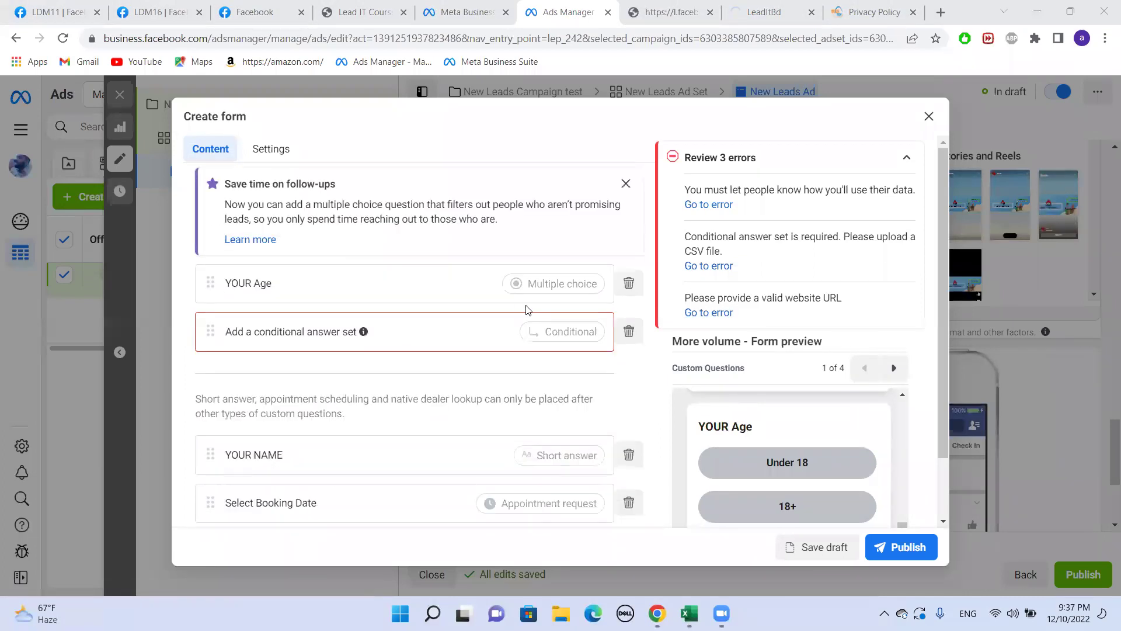
left_click(640, 331)
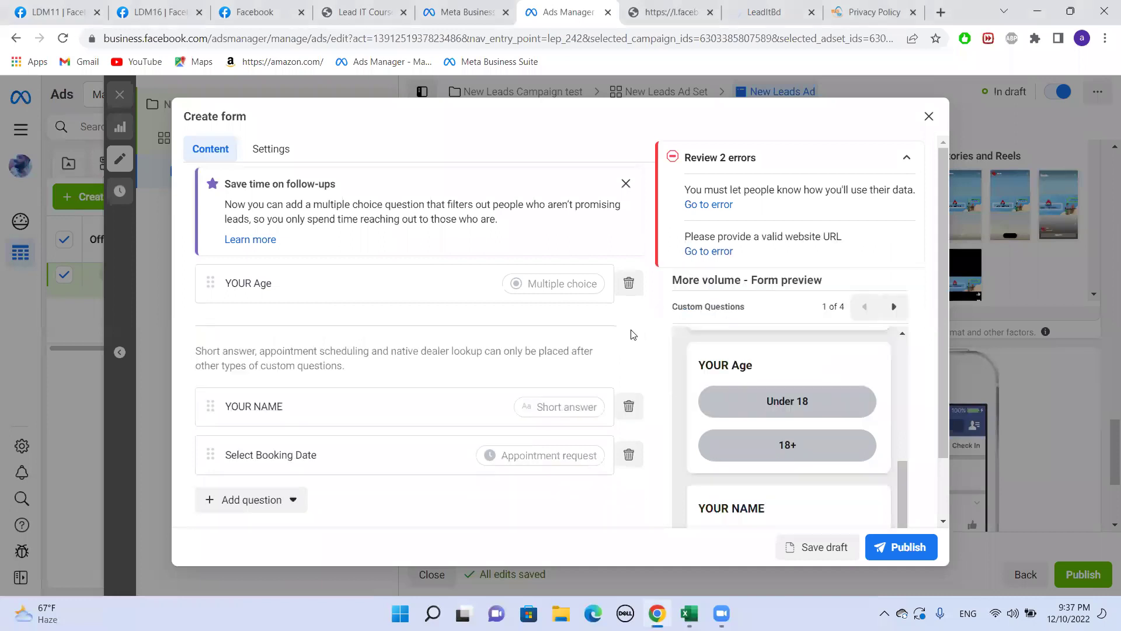
- Enter "N/A" as the description of the prefill questions
scroll(478, 325, "up", 4)
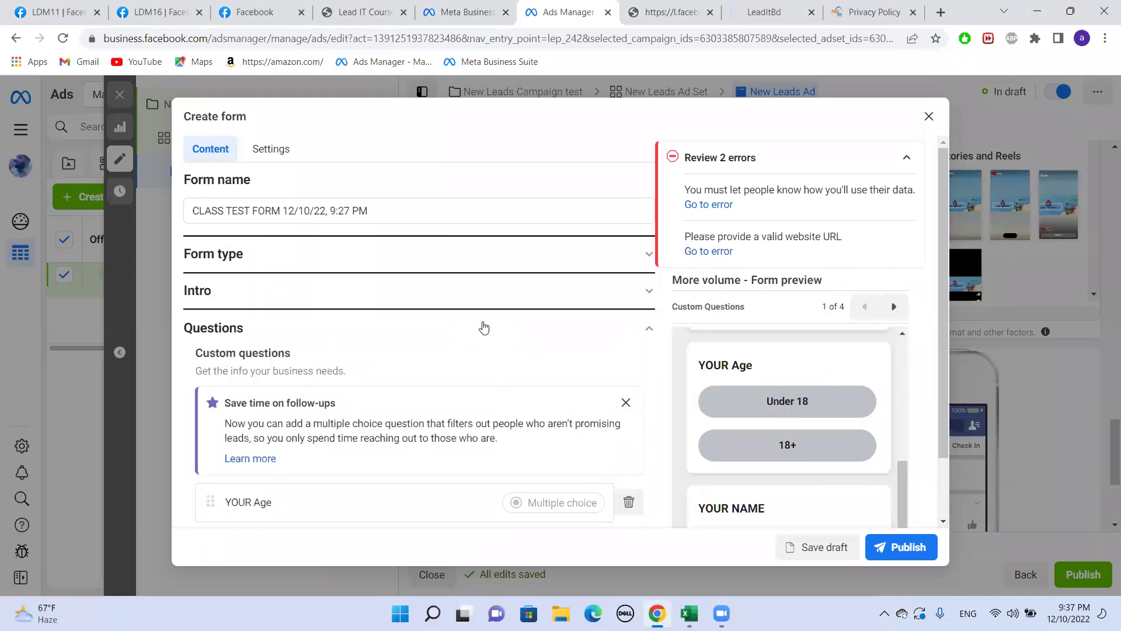
scroll(478, 325, "down", 5)
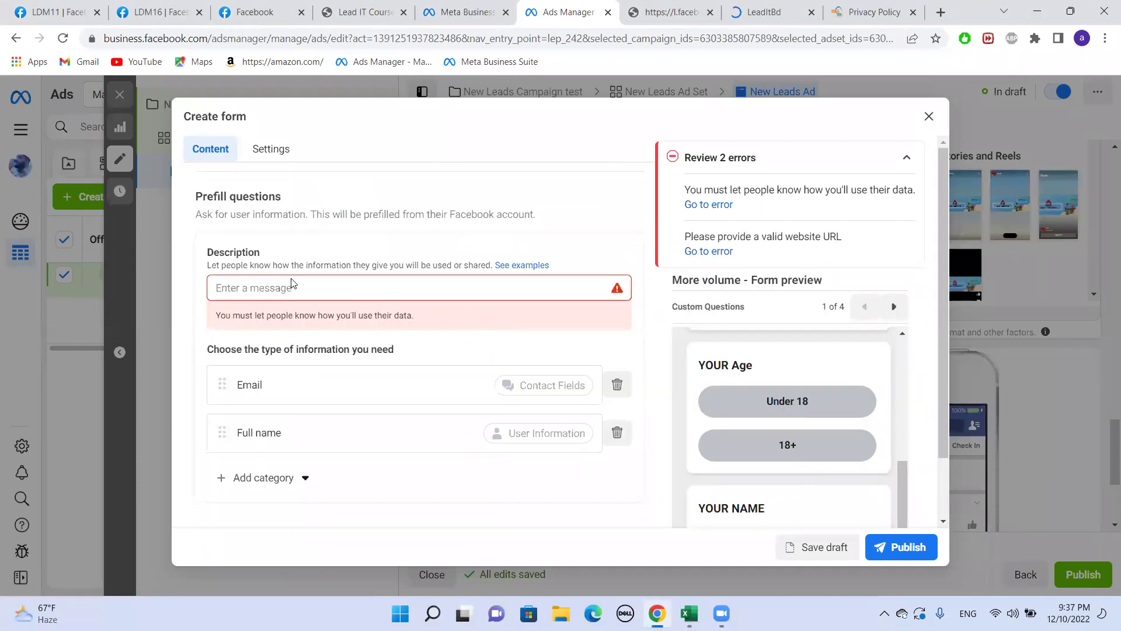
left_click(287, 291)
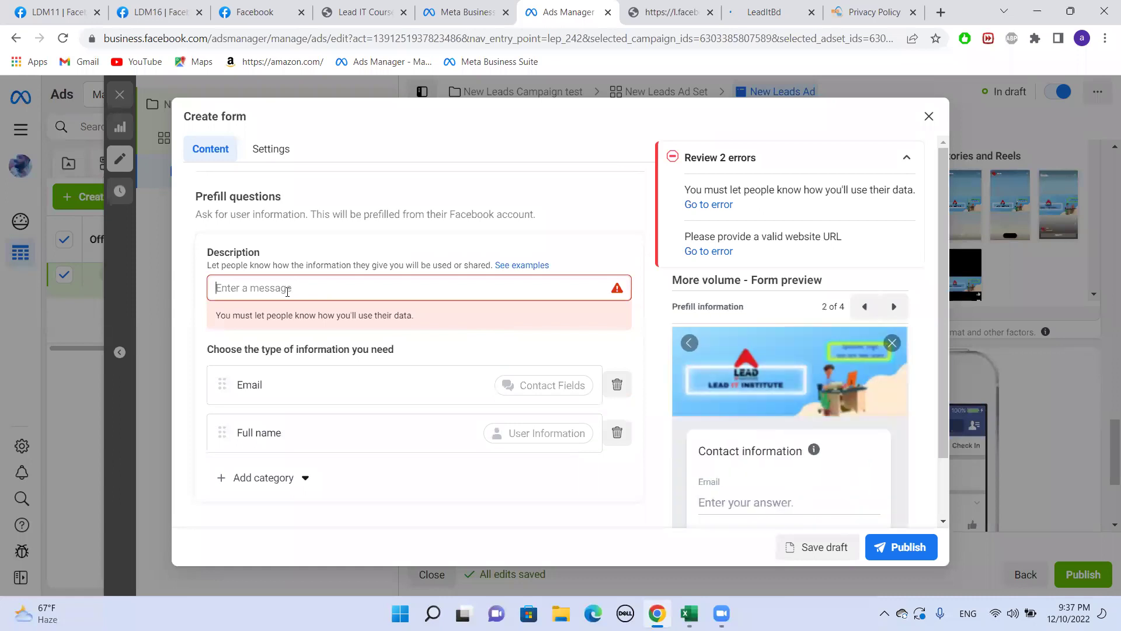
type("N")
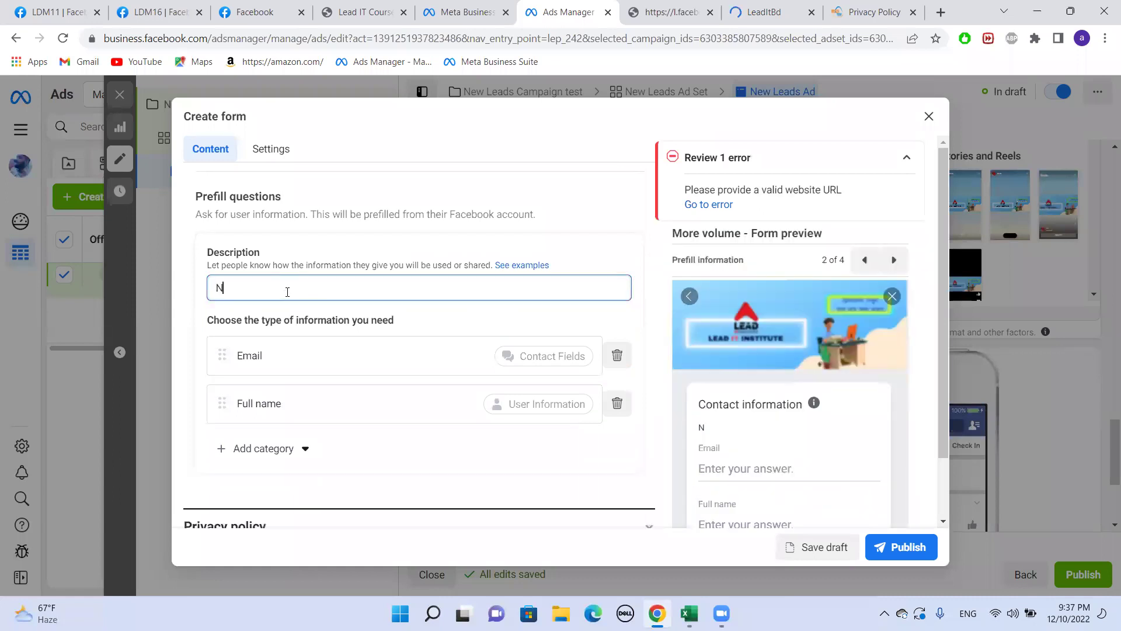
type("/A")
- Enter the website address as the link in Message for leads and try to publish the form again
scroll(455, 369, "down", 5)
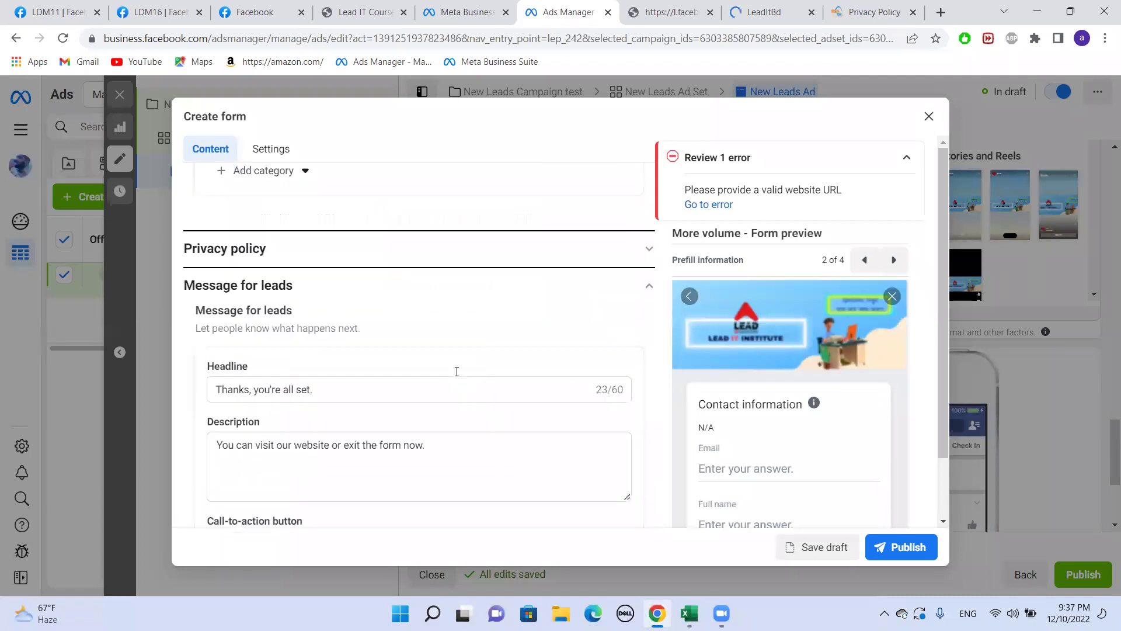
scroll(464, 367, "down", 2)
left_click(356, 447)
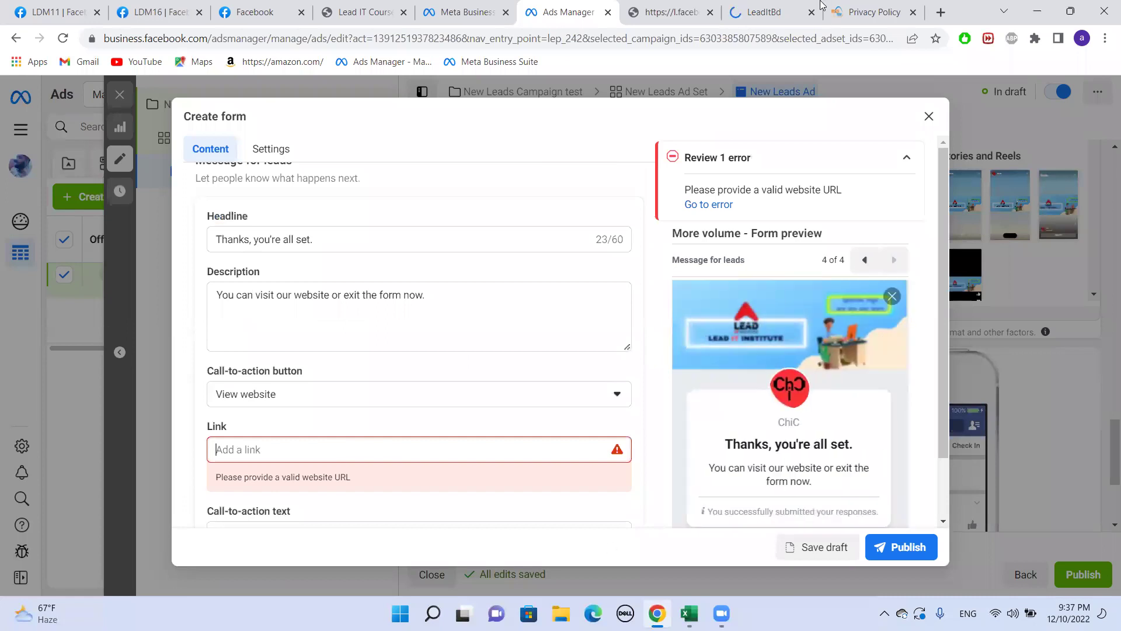
right_click(314, 449)
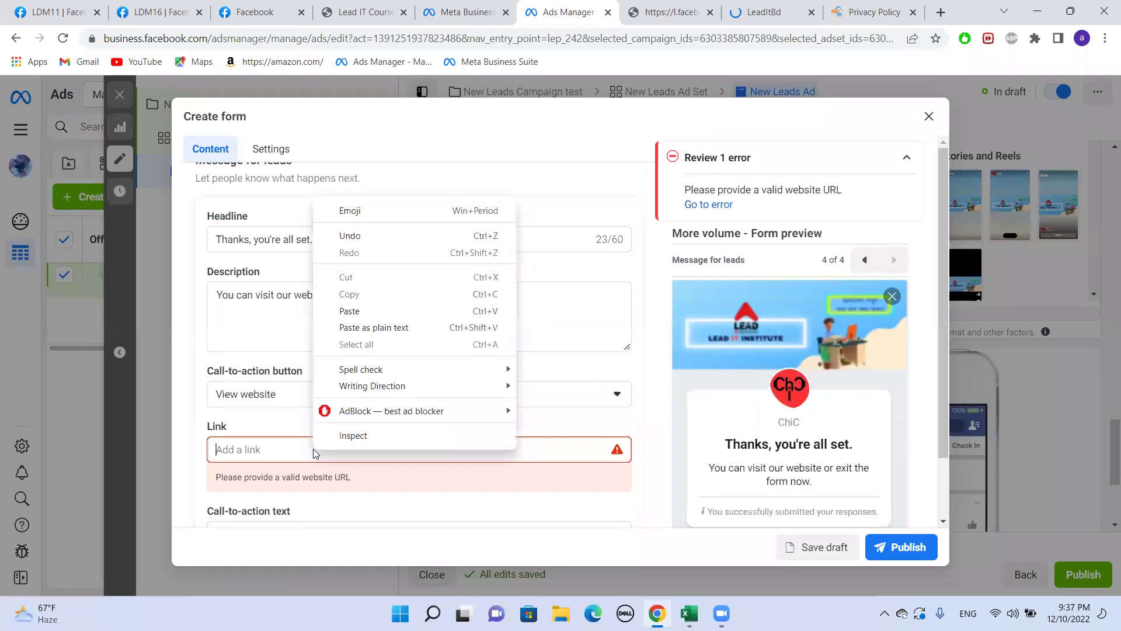
left_click(272, 445)
type("leadi")
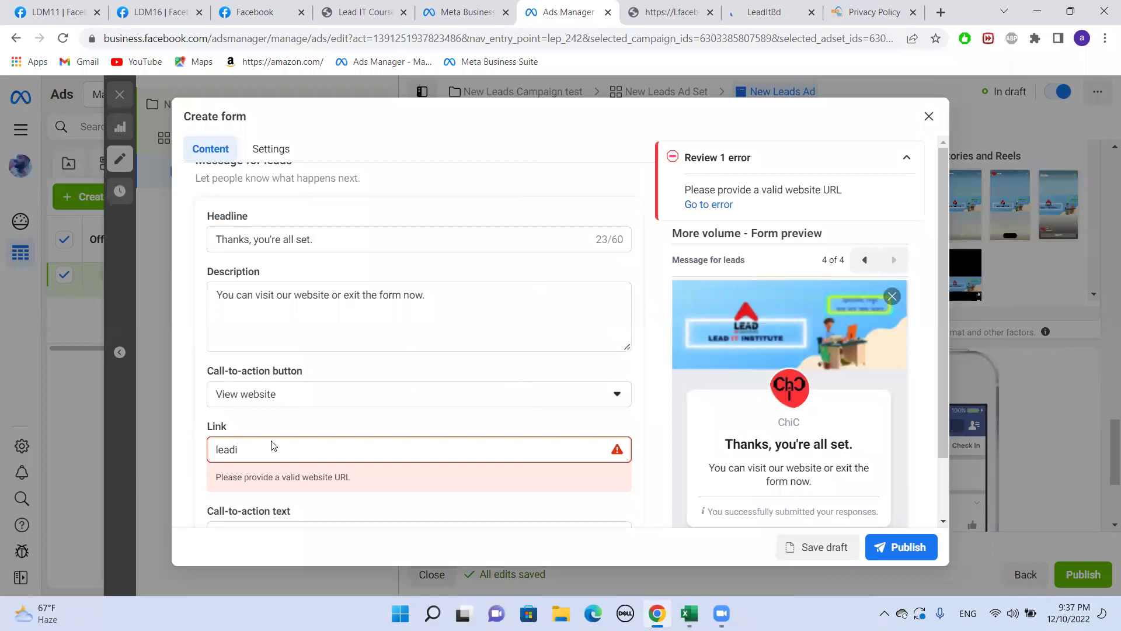
type("m")
scroll(283, 446, "down", 2)
left_click(911, 549)
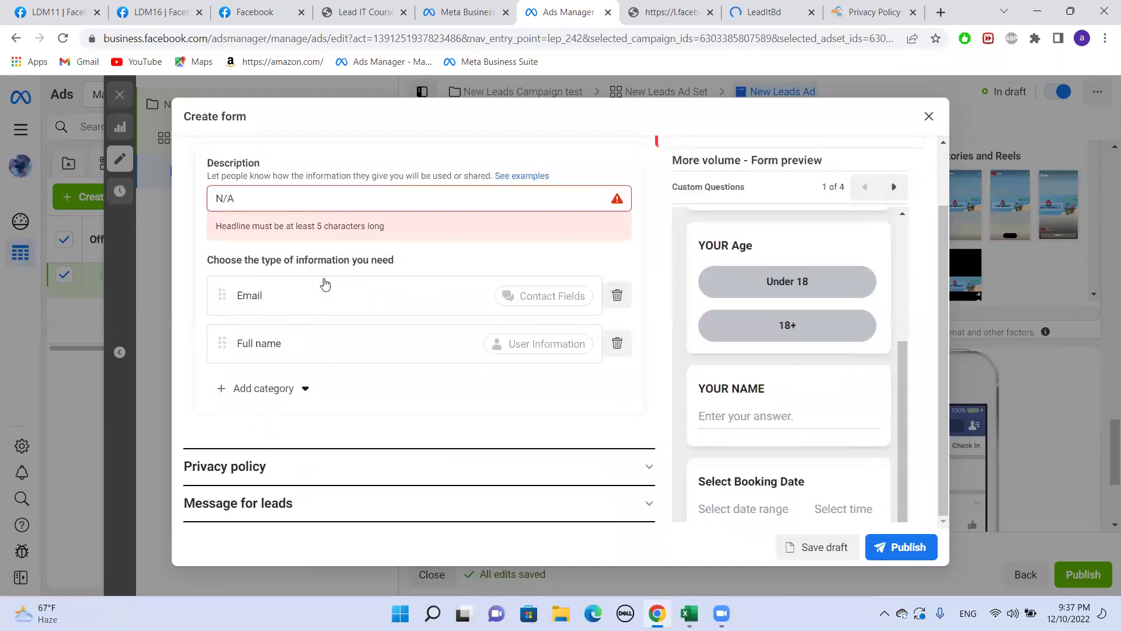
- Replace the description of the prefill questions with "This lead ads for test" and publish the form
left_click(251, 197)
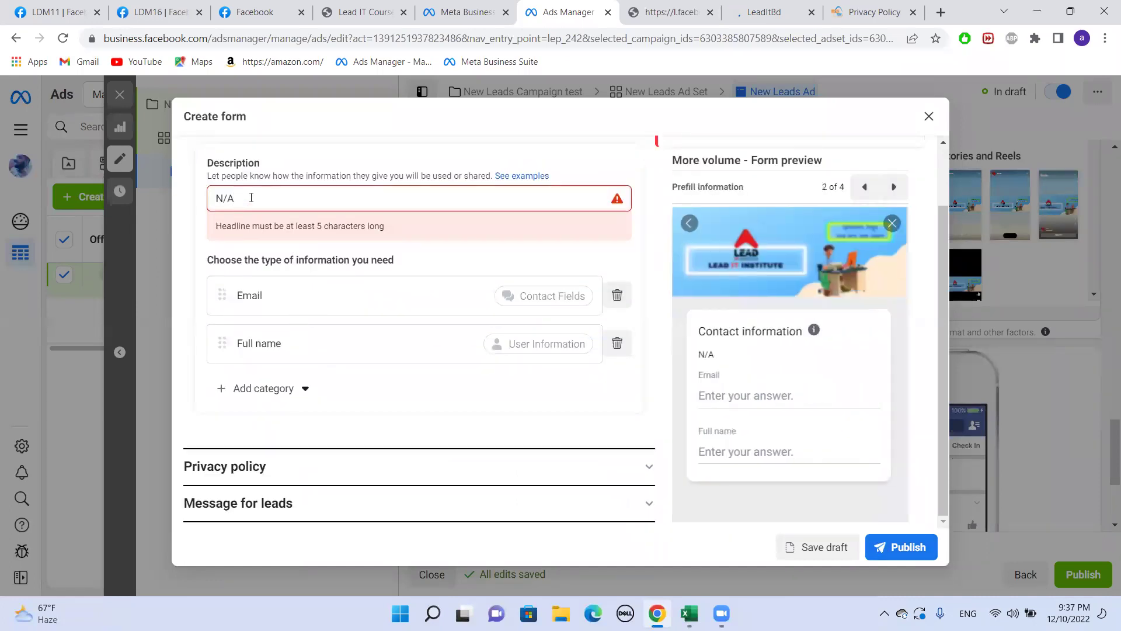
key("BackSpace")
key("BackSpace")
key("BackSpace")
type("Thi")
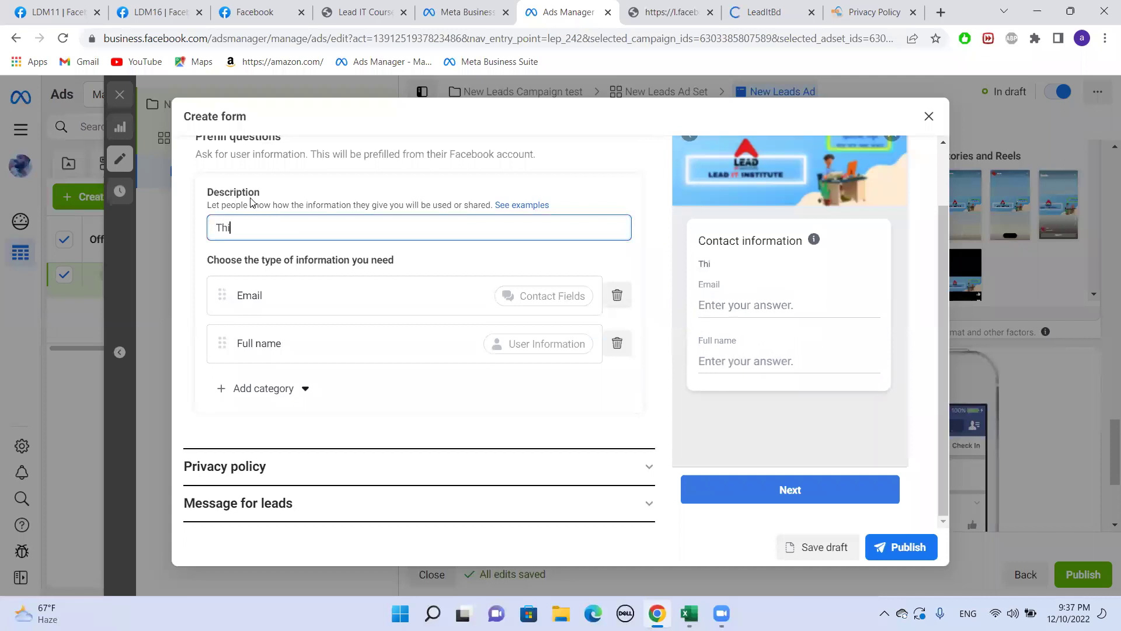
type("s lead ads for test")
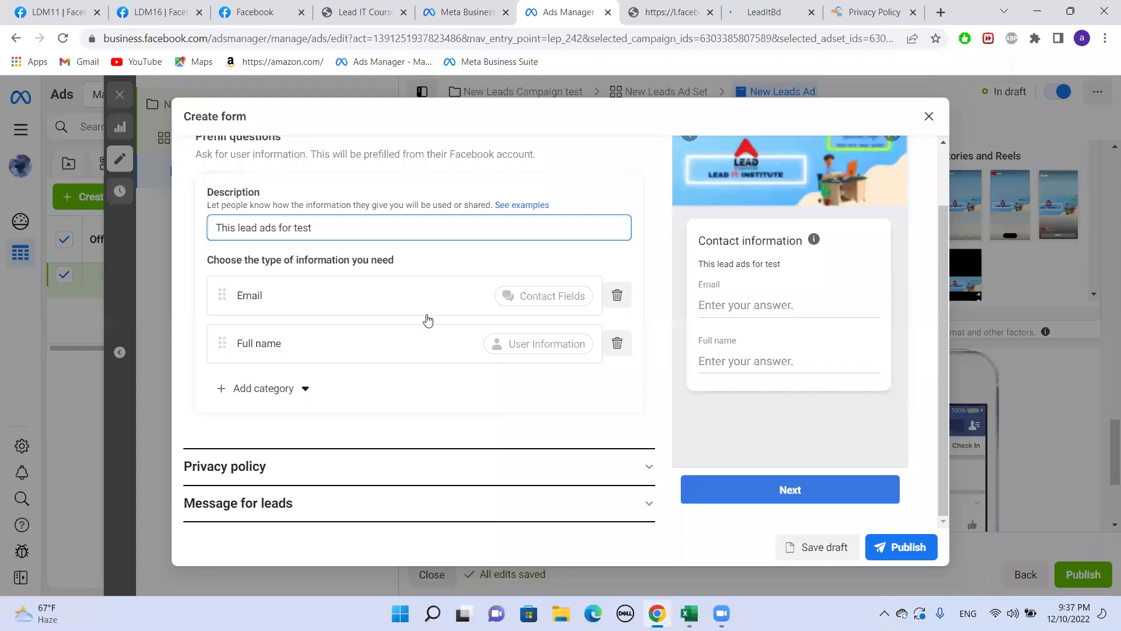
left_click(904, 549)
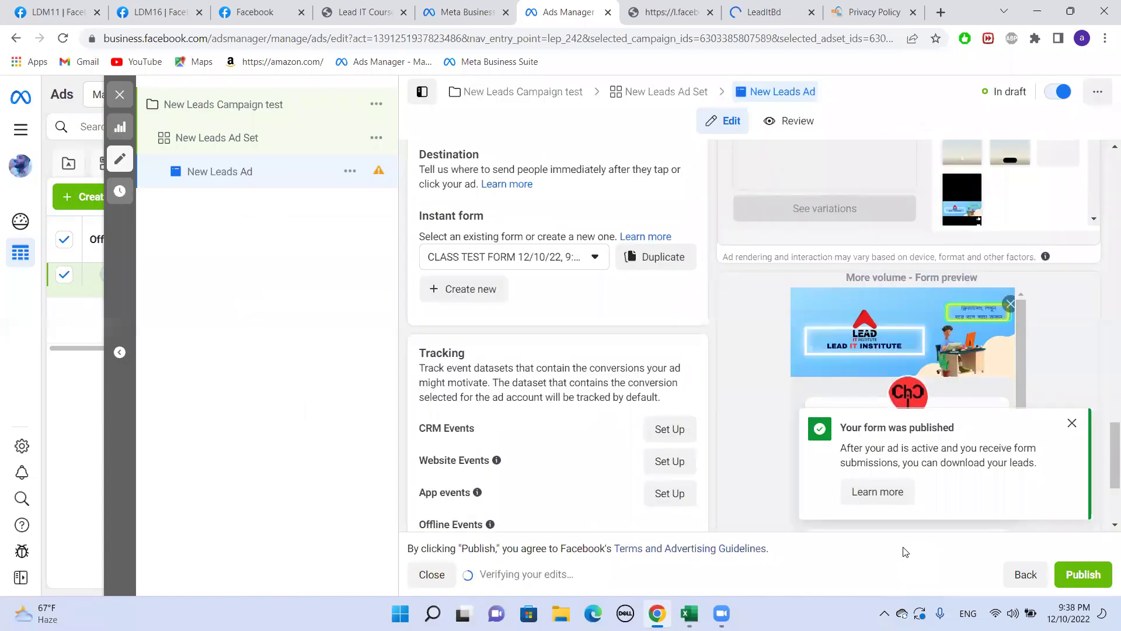
- Dismiss the form's publishing notification and try to publish the New Leads Ad
left_click(1071, 424)
left_click(1076, 571)
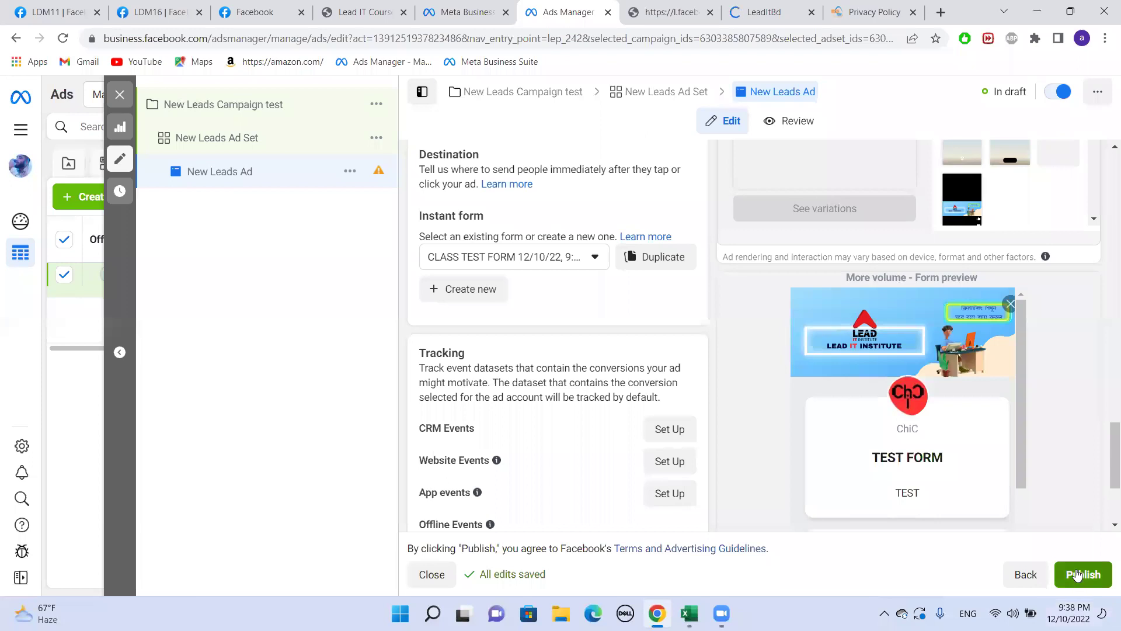
left_click(1078, 576)
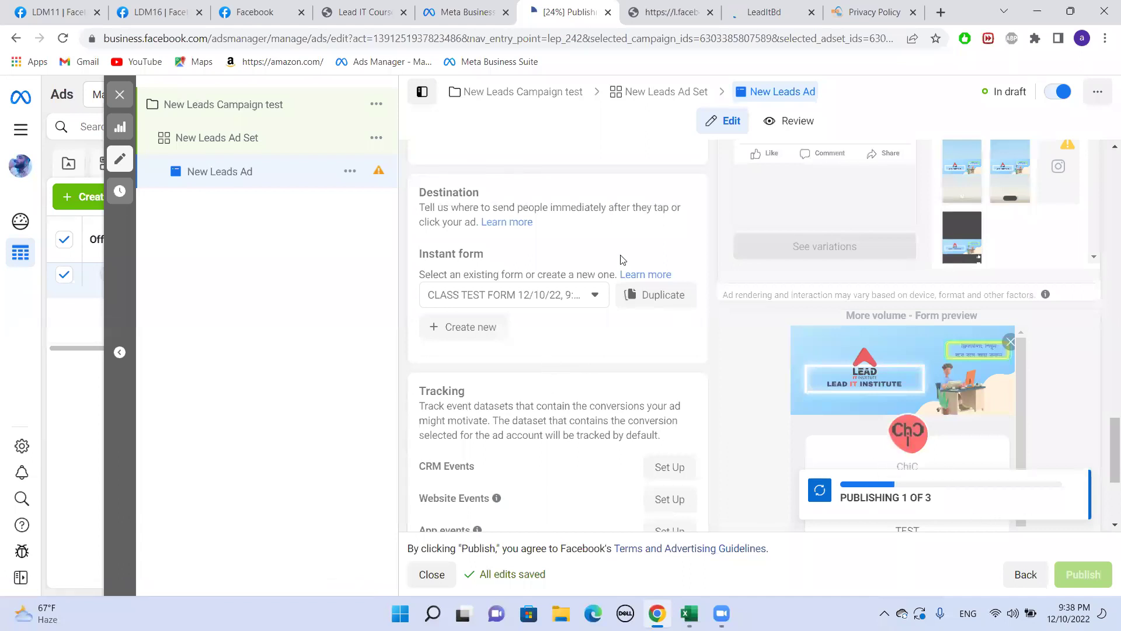
- Close the LeadItBd website page and return to the ad being published
left_click(778, 15)
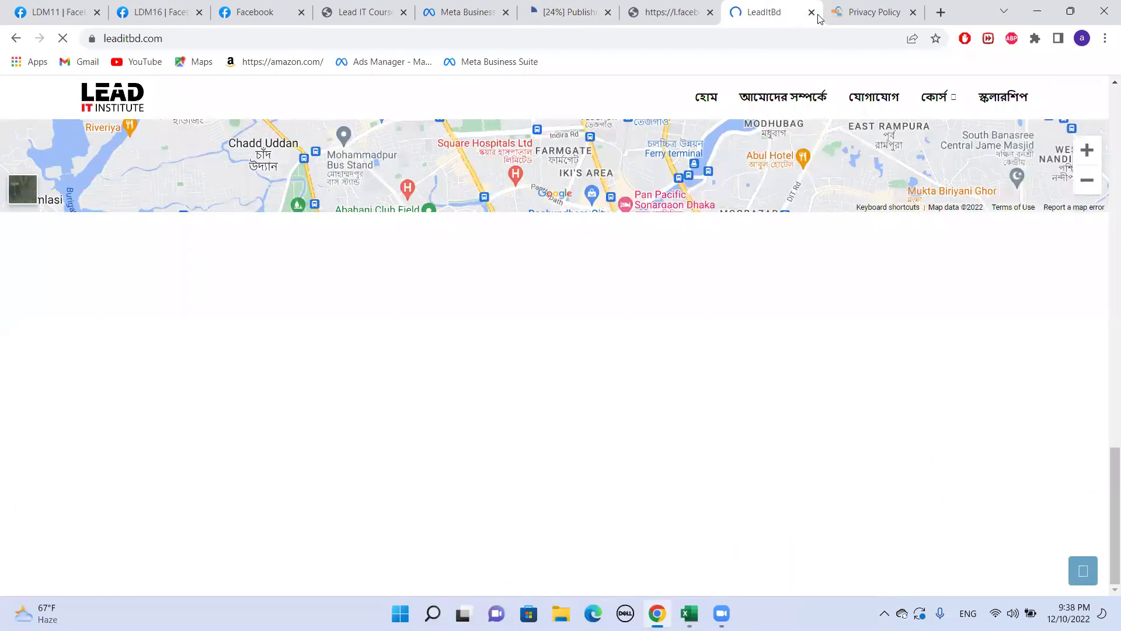
left_click(811, 12)
left_click(572, 7)
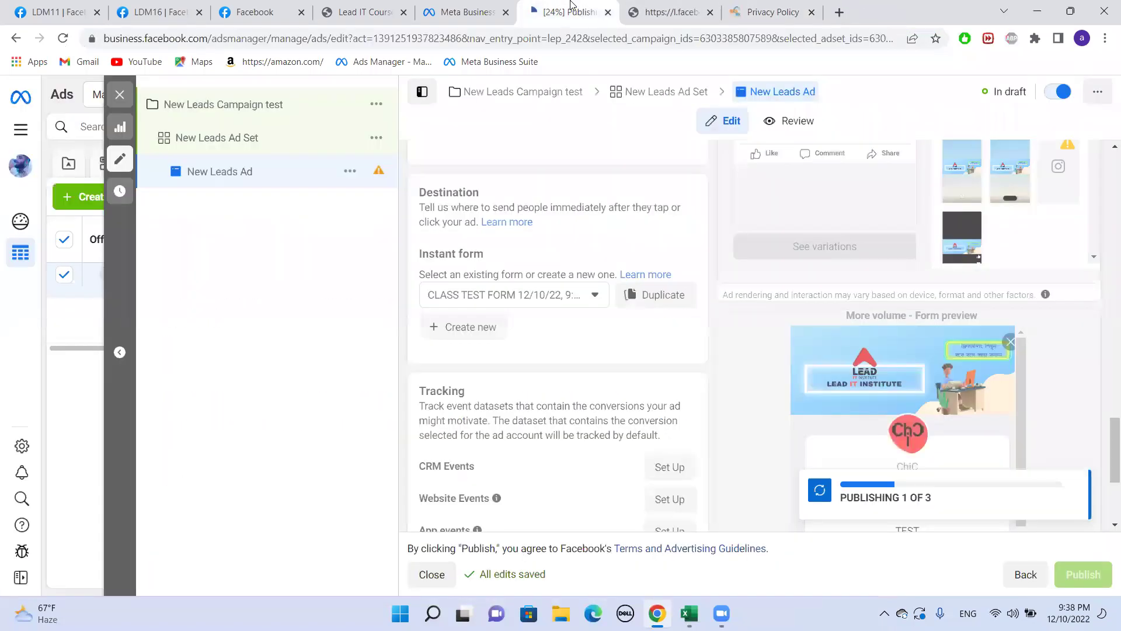
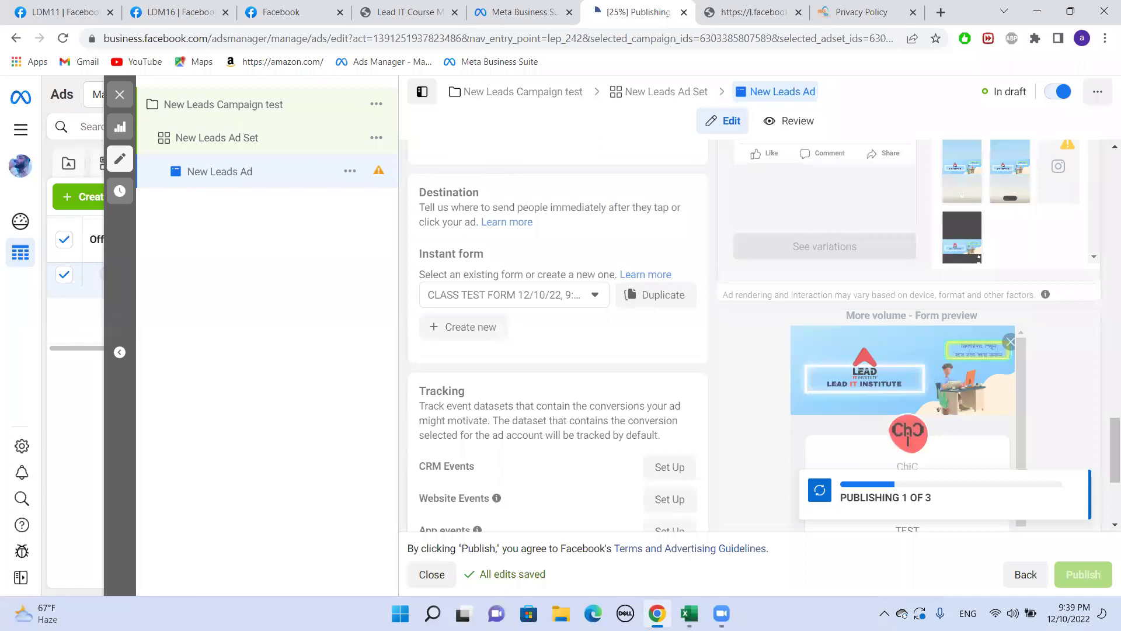
left_click(721, 613)
left_click(735, 556)
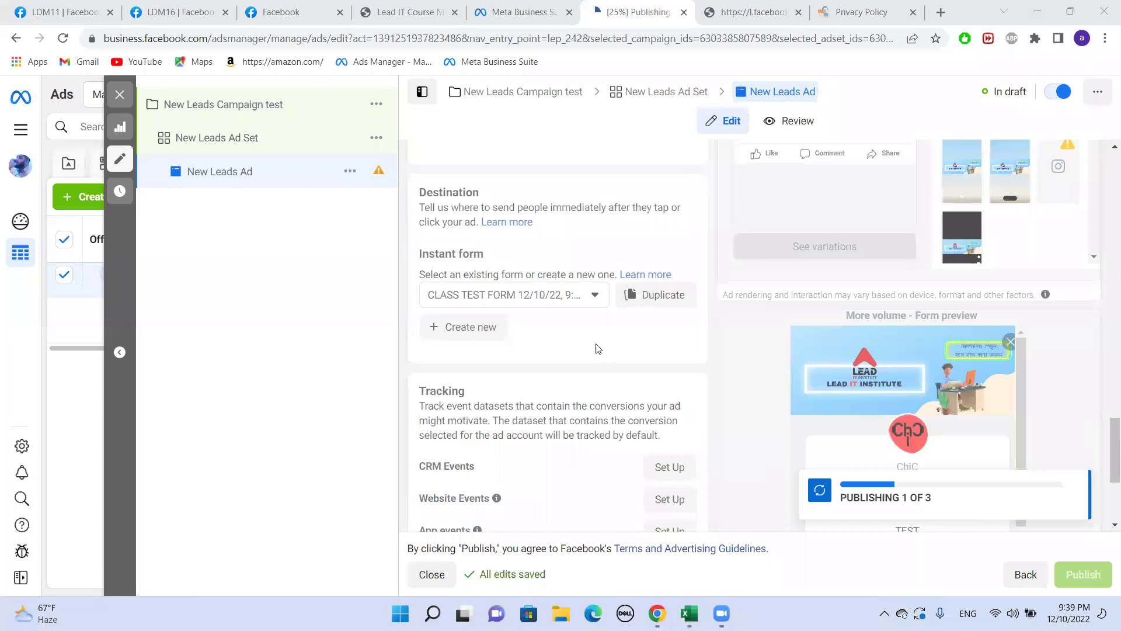
- Reload the stalled page of the New Leads Ad, accepting that unsaved changes may be lost
scroll(599, 349, "down", 3)
scroll(602, 357, "up", 10)
scroll(601, 356, "up", 10)
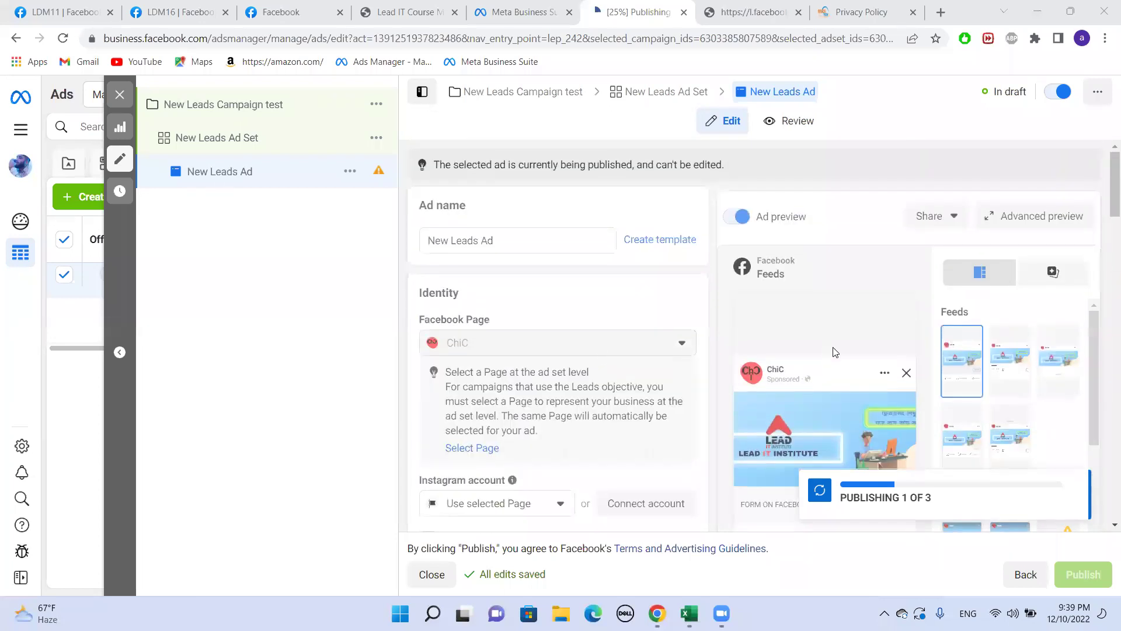
scroll(839, 353, "down", 10)
scroll(839, 358, "down", 5)
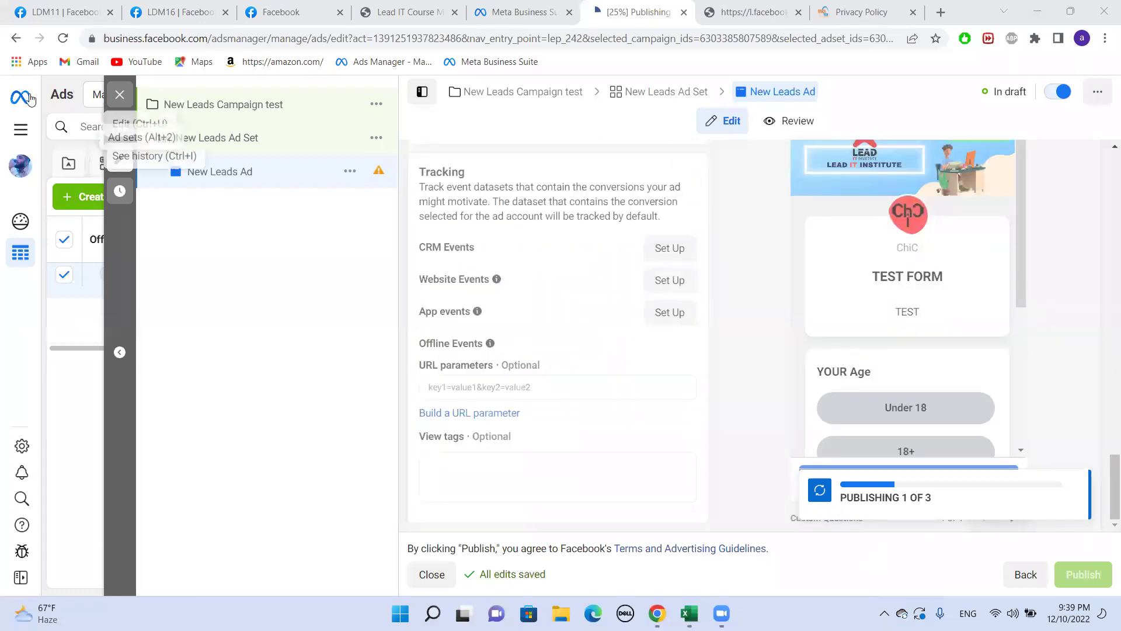
left_click(62, 39)
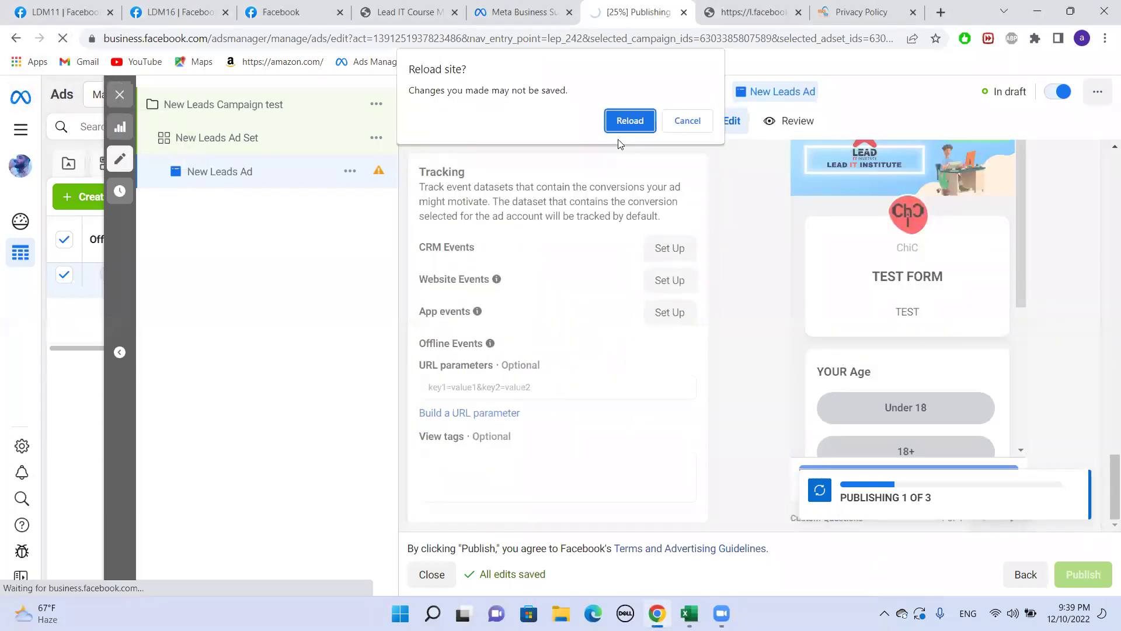
left_click(622, 123)
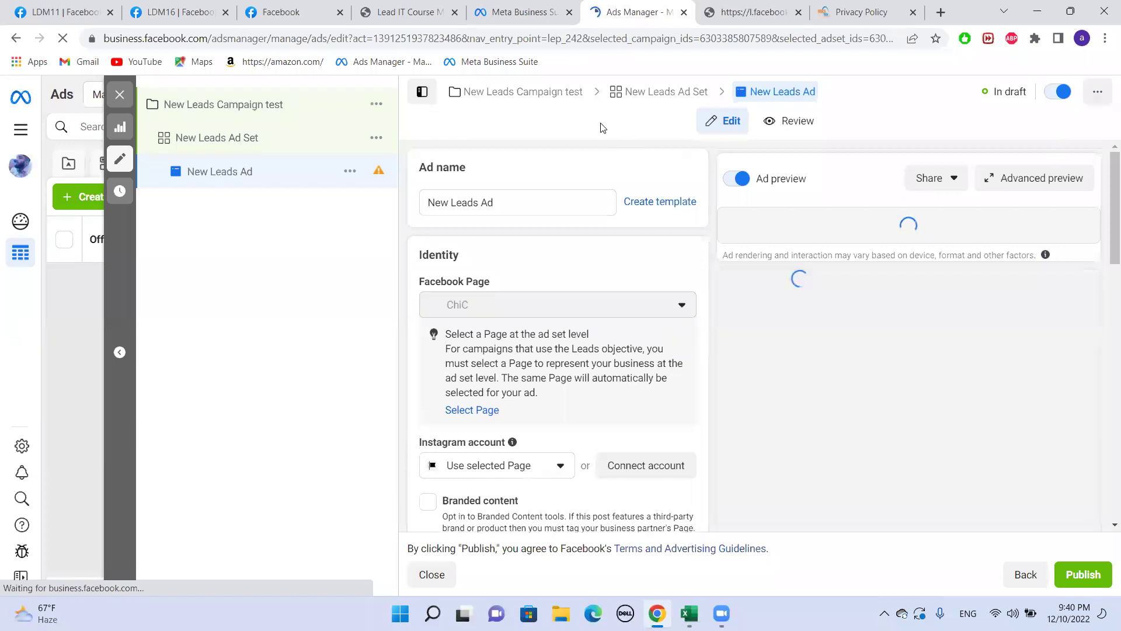
- Go to the Page selection at the ad set level and view the Lead Ads Terms for the ChiC page
left_click(473, 411)
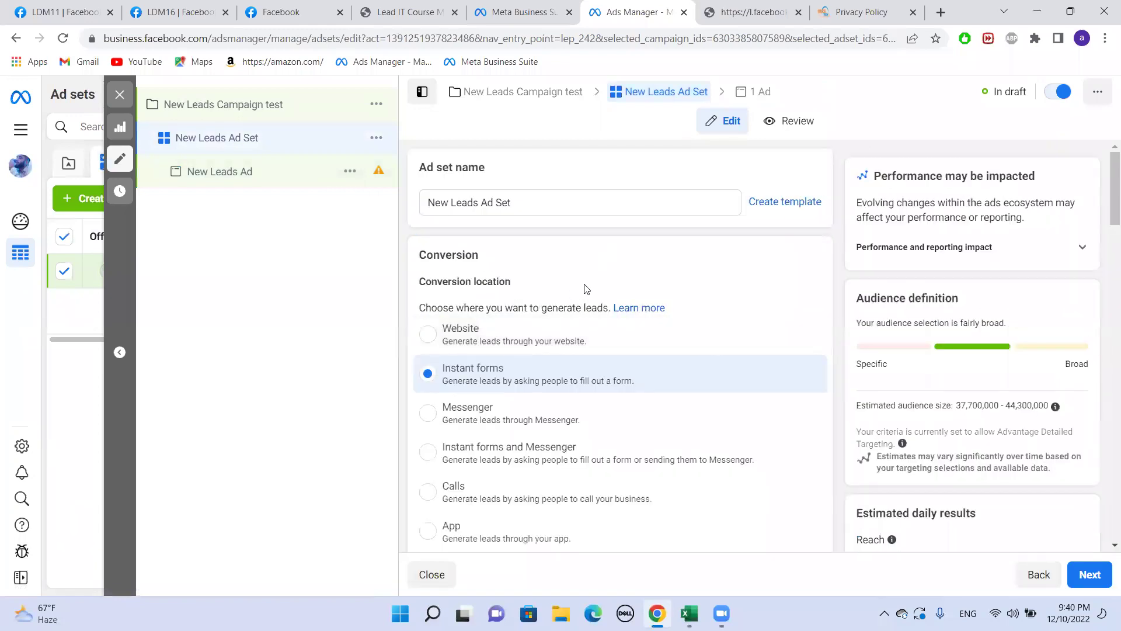
scroll(584, 288, "down", 5)
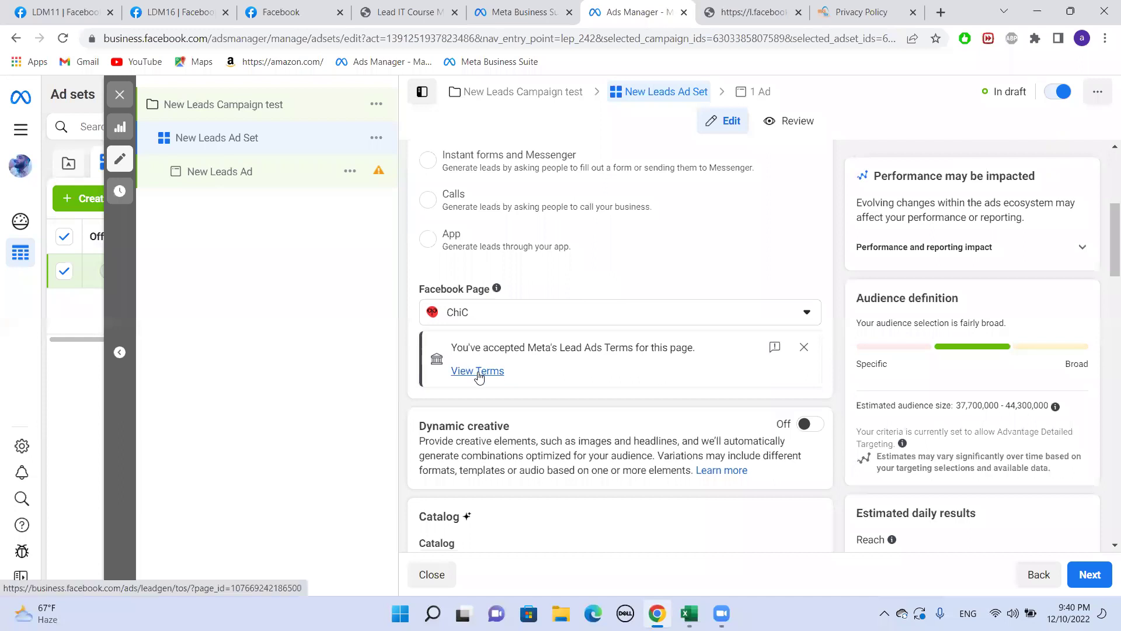
left_click(476, 372)
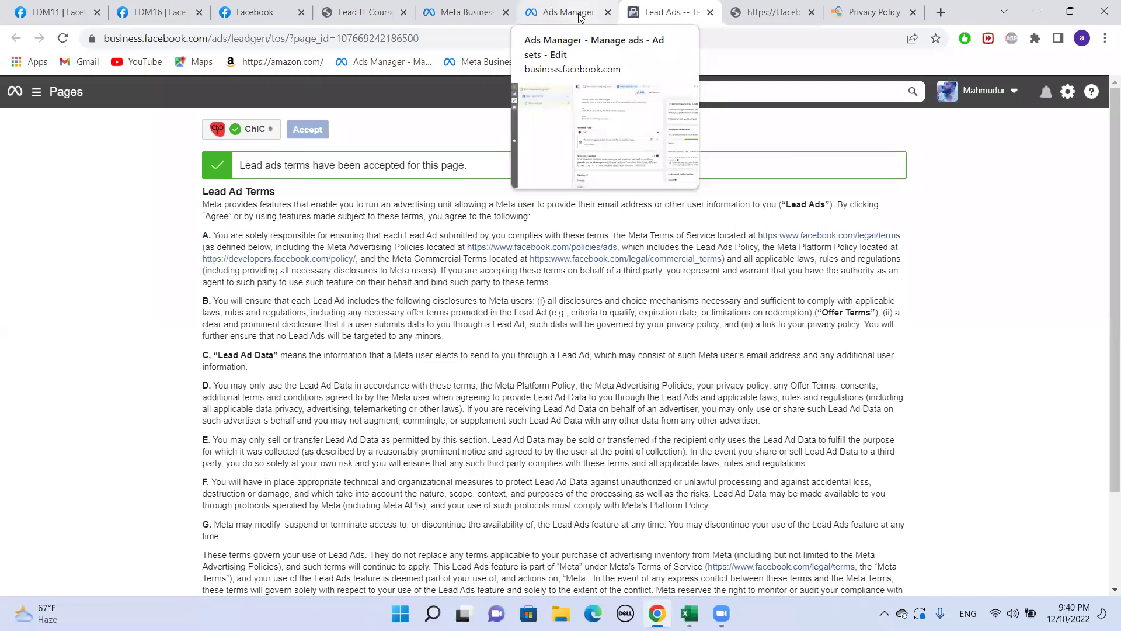
left_click(580, 14)
- Review the ad set's budget, audience, placements, optimization settings and estimated daily results
scroll(660, 339, "down", 8)
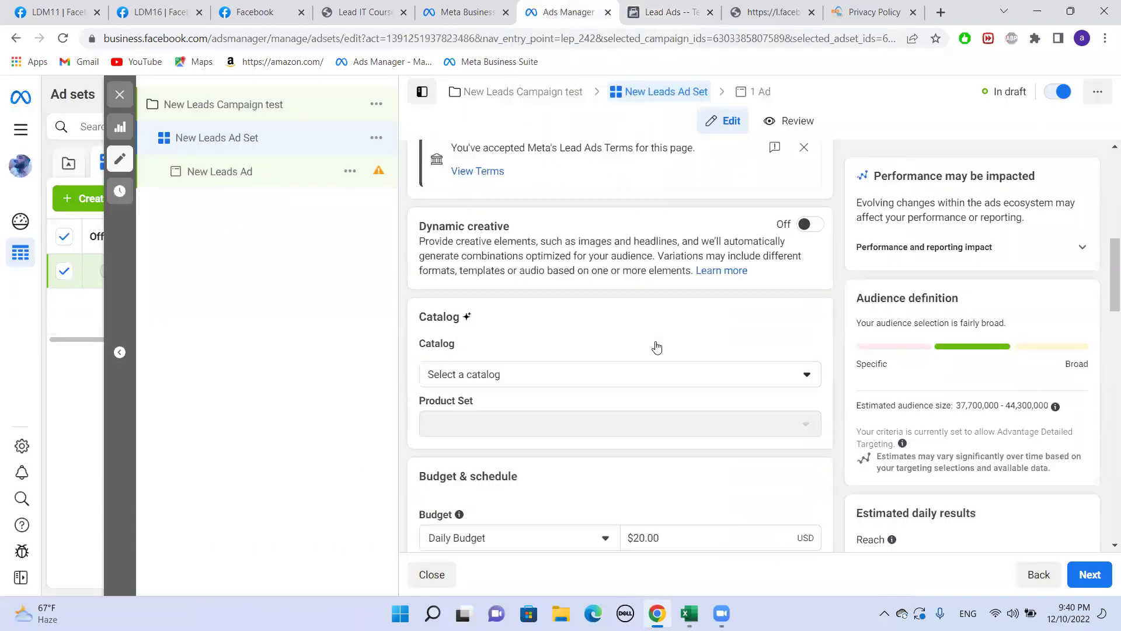
scroll(657, 347, "down", 15)
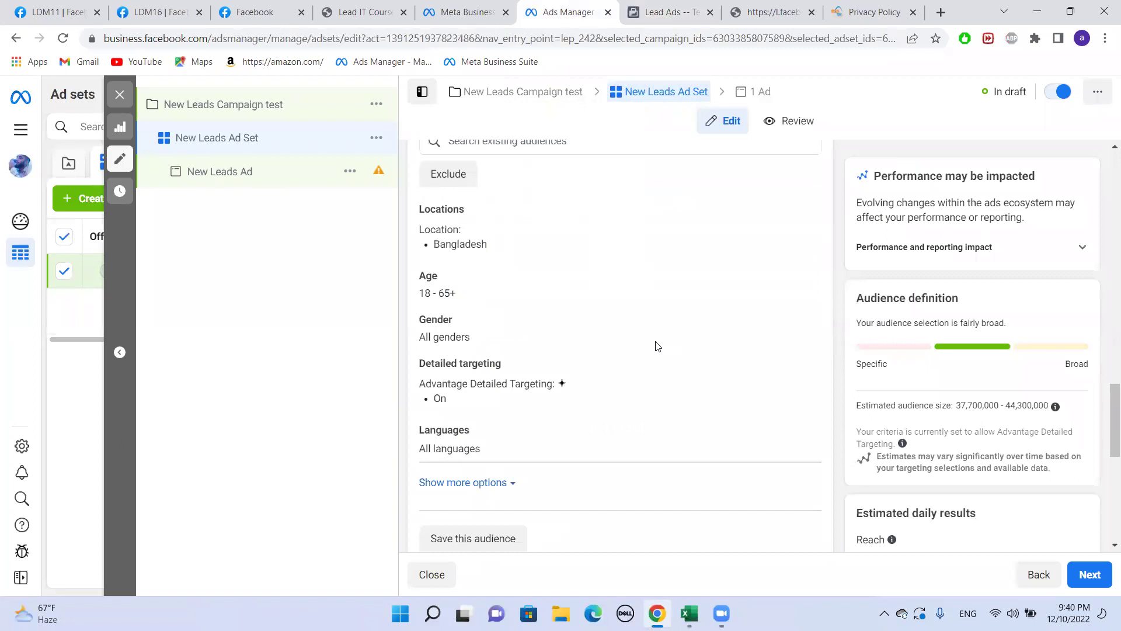
scroll(657, 347, "down", 3)
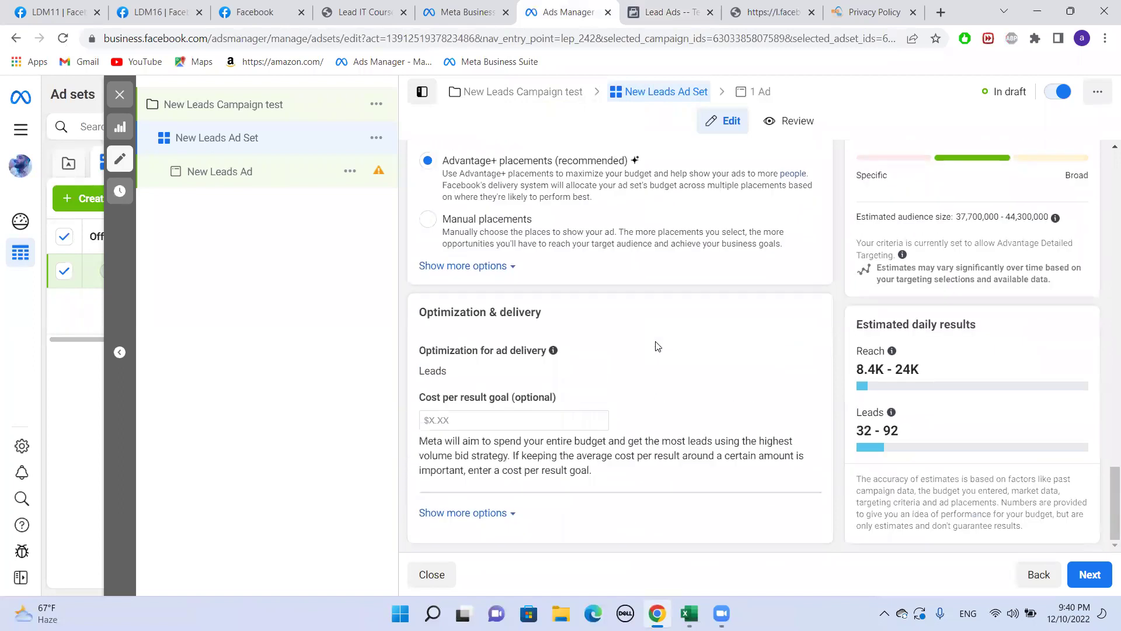
scroll(657, 347, "up", 12)
scroll(655, 345, "down", 11)
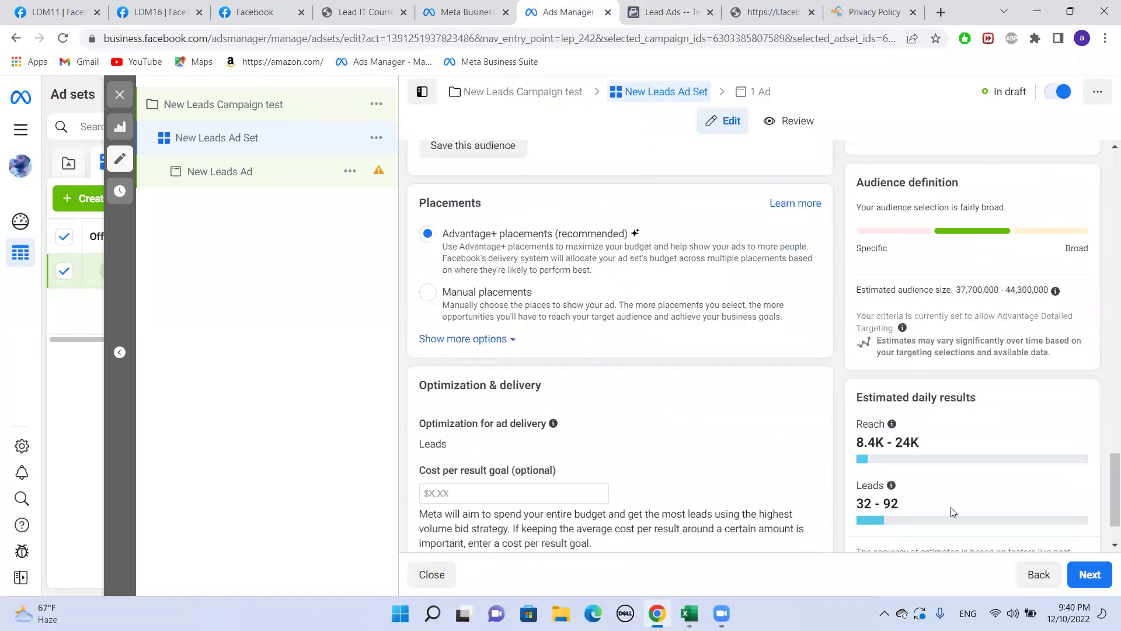
- Continue to the New Leads Ad and review its identity, format, media, texts and tracking settings
left_click(1090, 574)
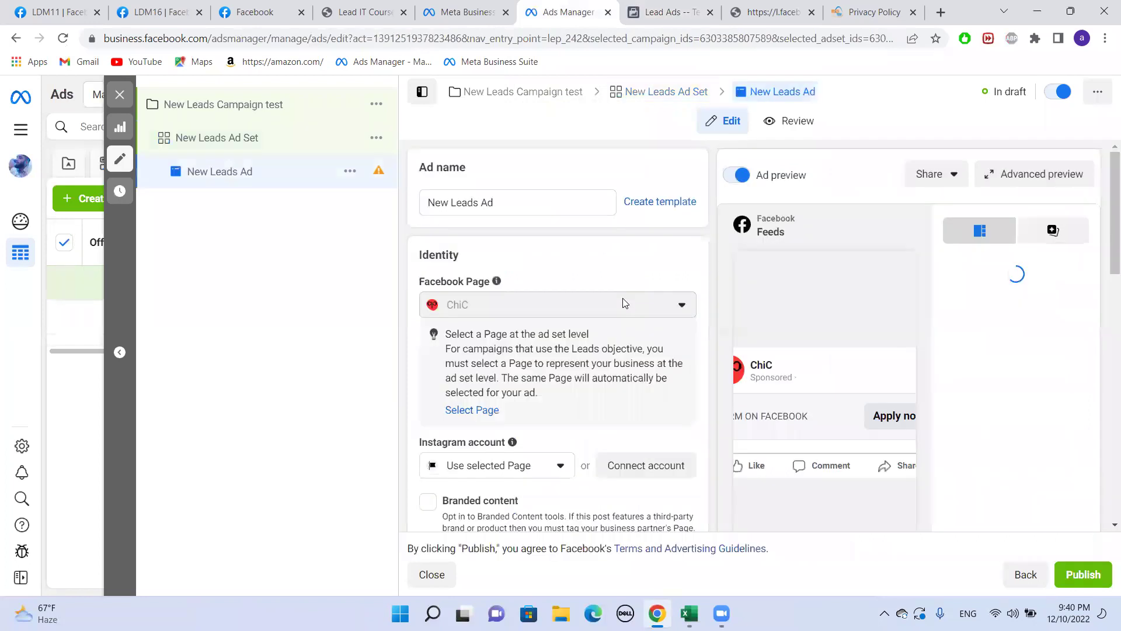
scroll(617, 374, "down", 9)
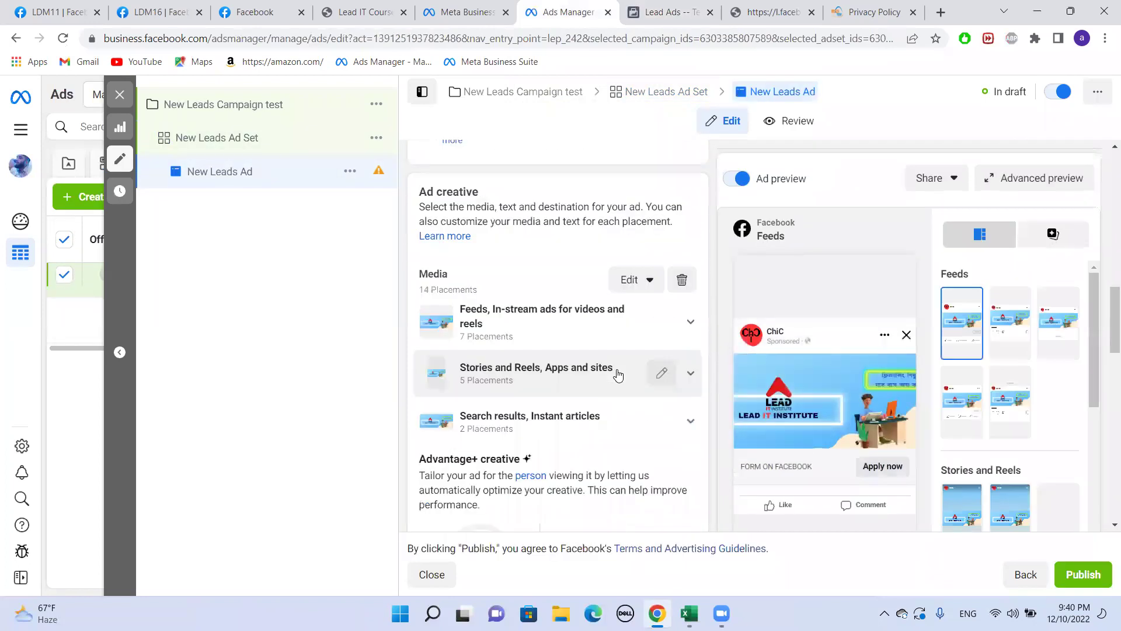
scroll(573, 359, "down", 8)
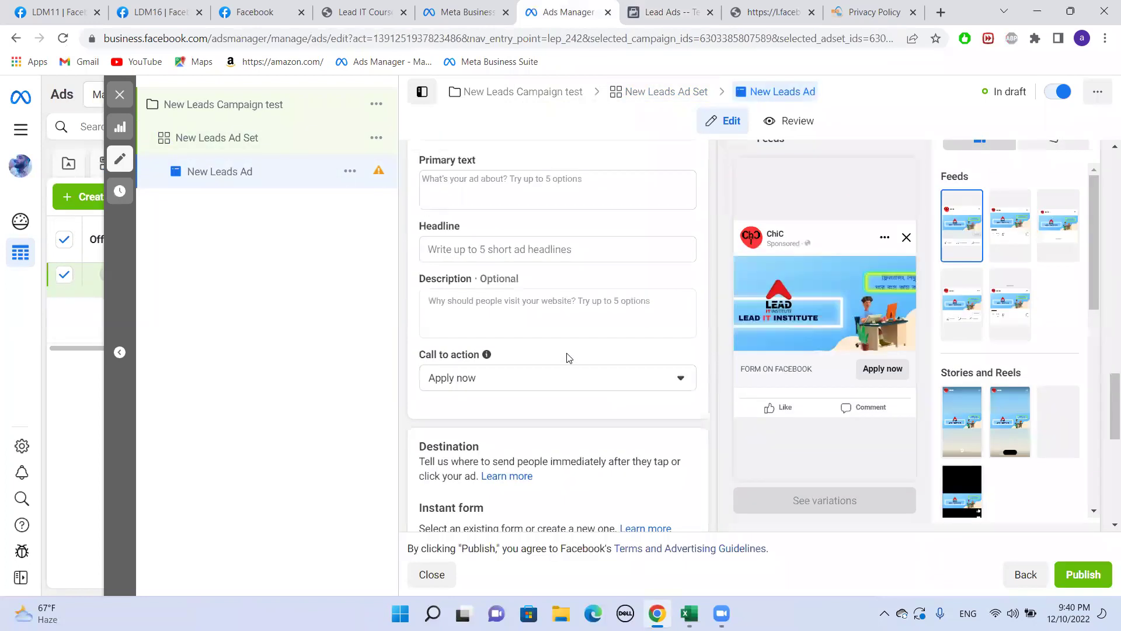
scroll(569, 359, "down", 8)
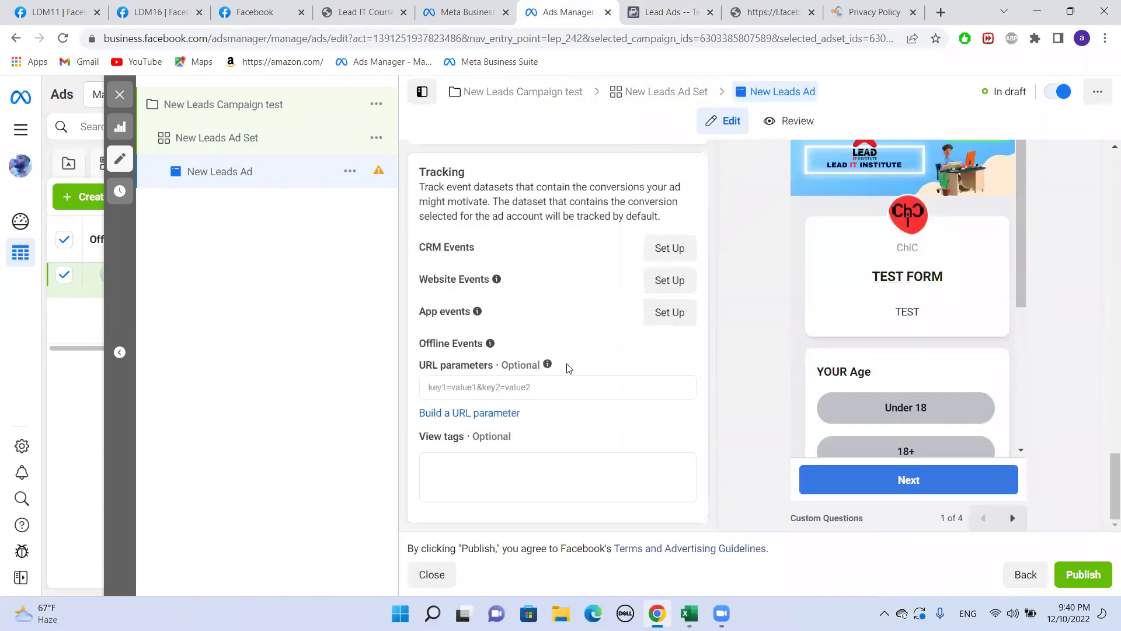
scroll(569, 368, "up", 9)
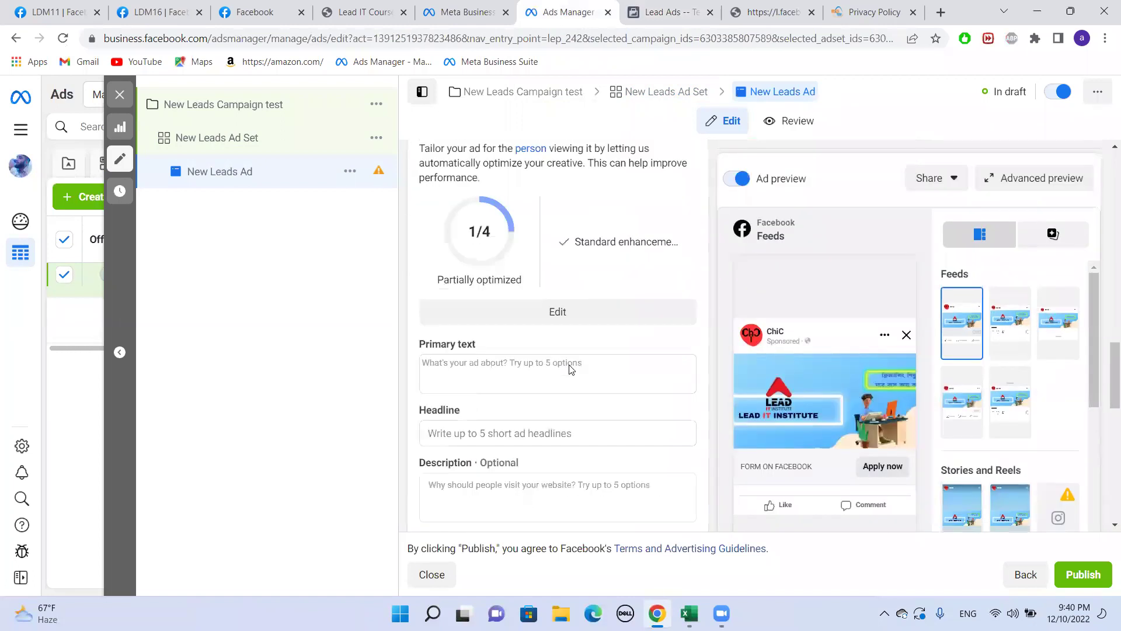
scroll(620, 452, "up", 10)
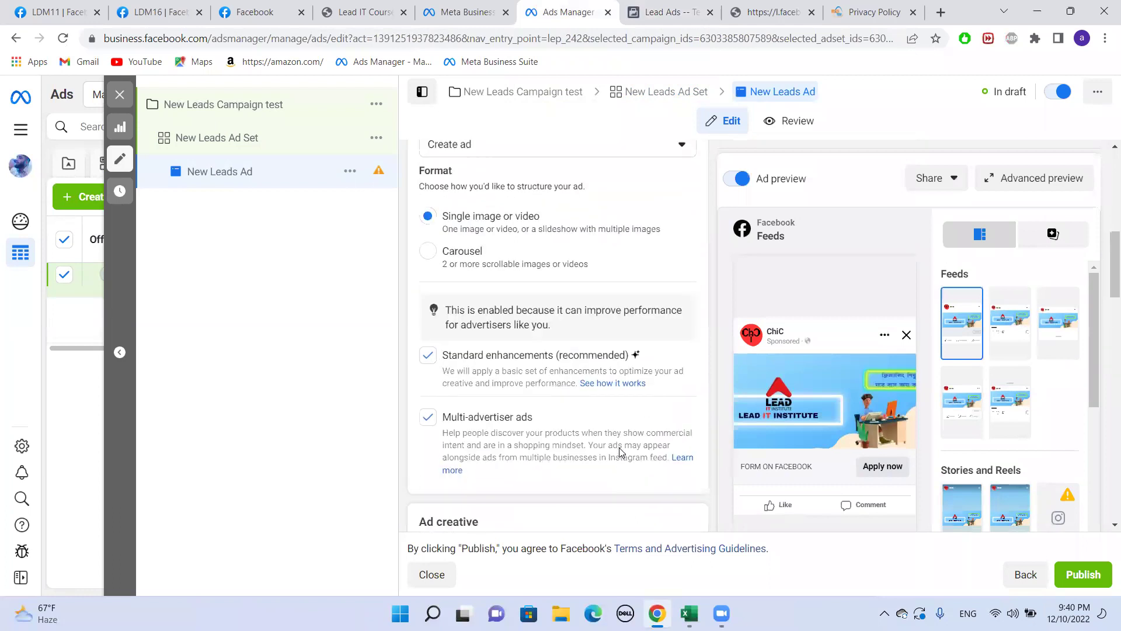
scroll(620, 452, "up", 6)
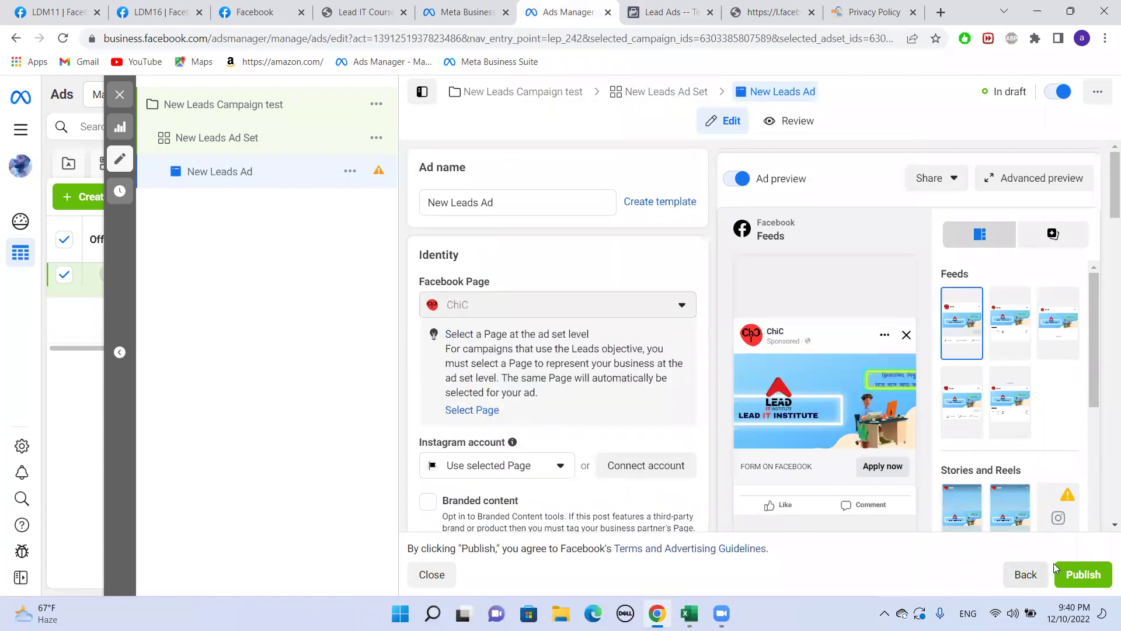
- Publish the New Leads campaign with its ad set and ad, and check the publishing details
left_click(1091, 576)
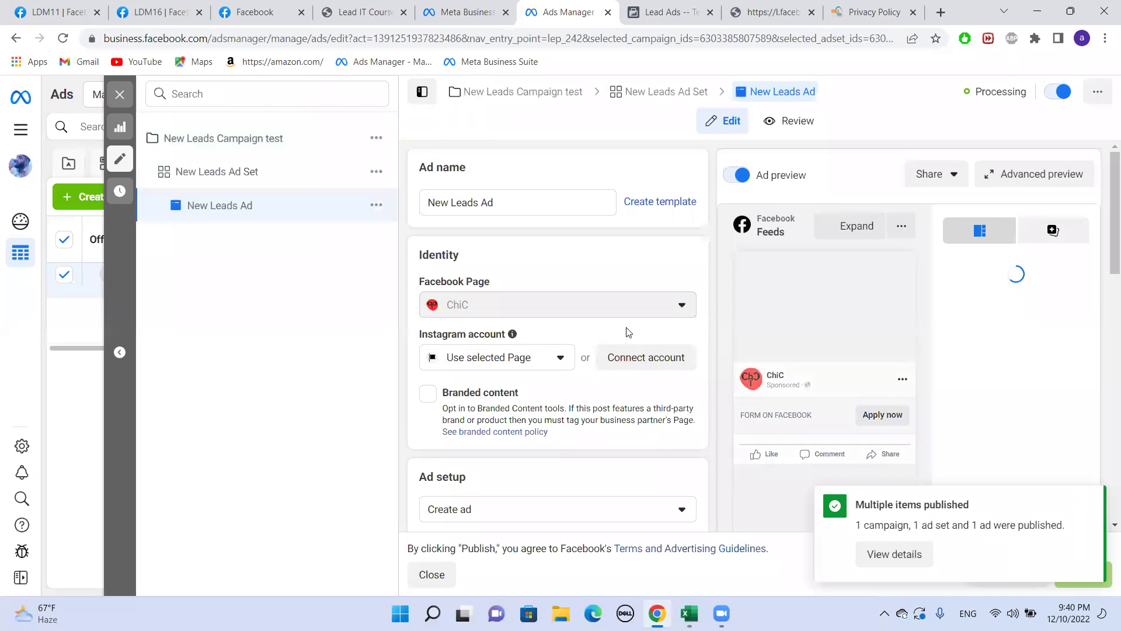
left_click(894, 554)
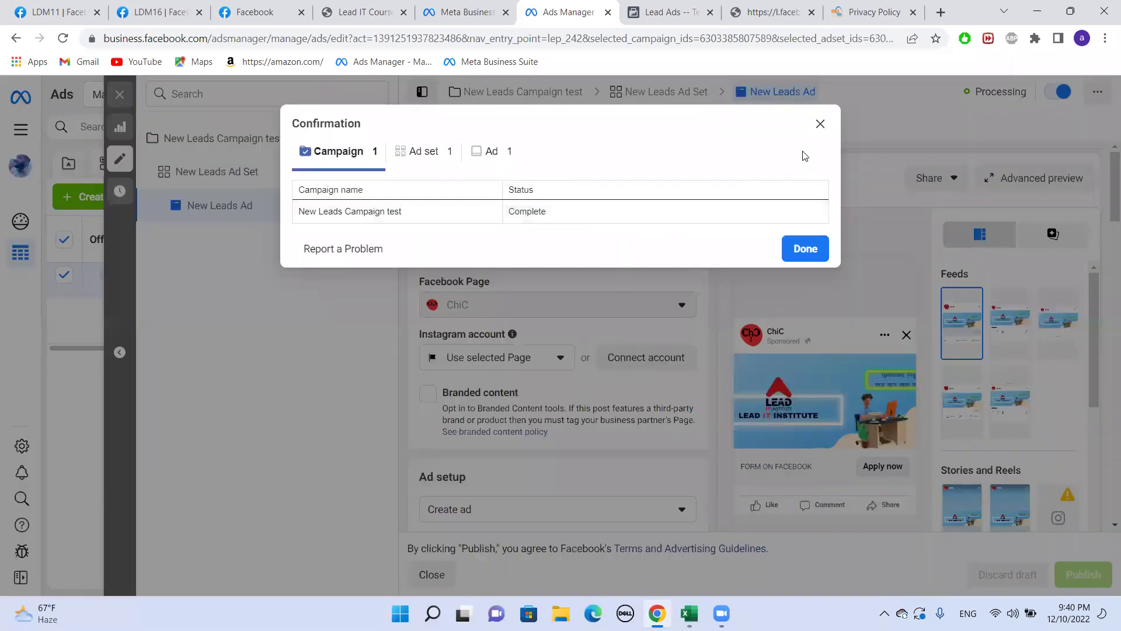
left_click(806, 249)
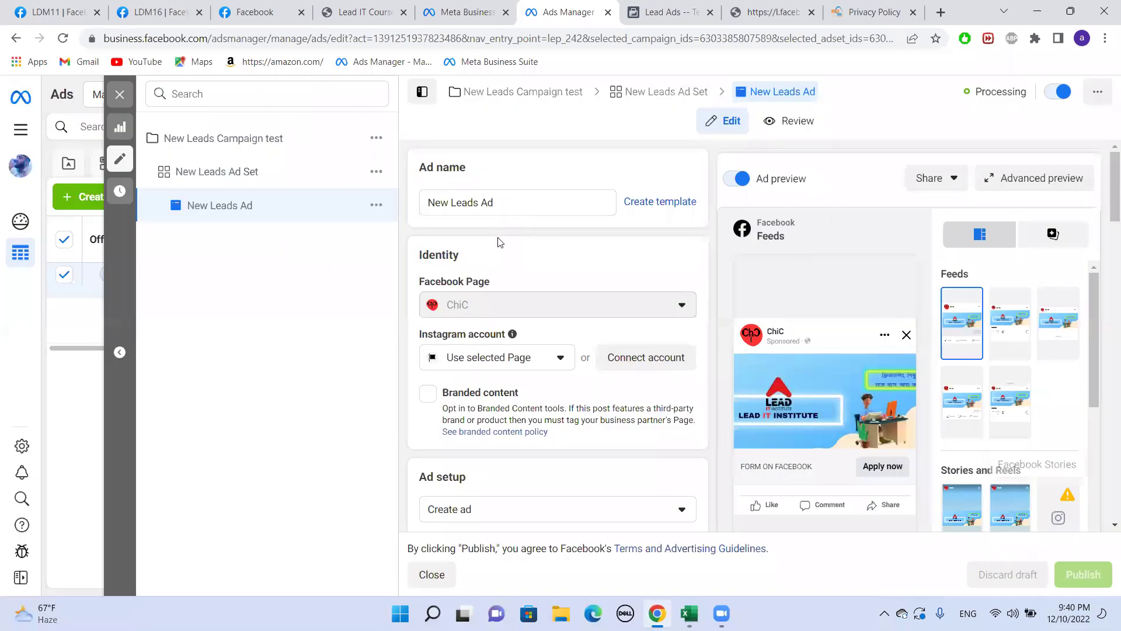
- Leave the ad editor and look through the campaign, ad set and ad lists for the published campaign
left_click(121, 95)
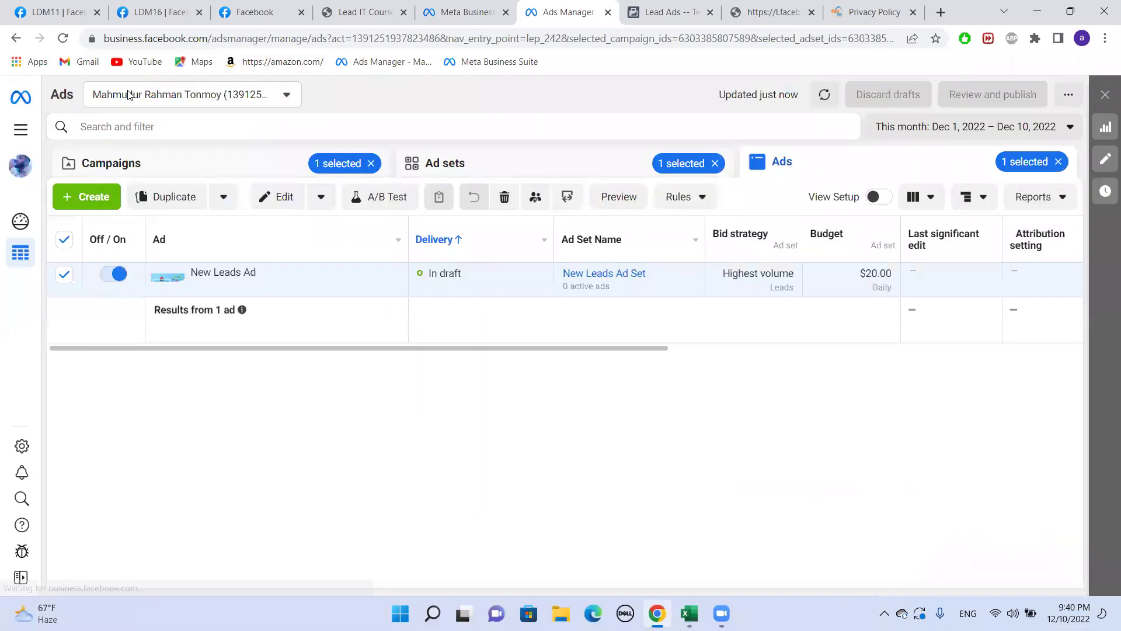
left_click(194, 167)
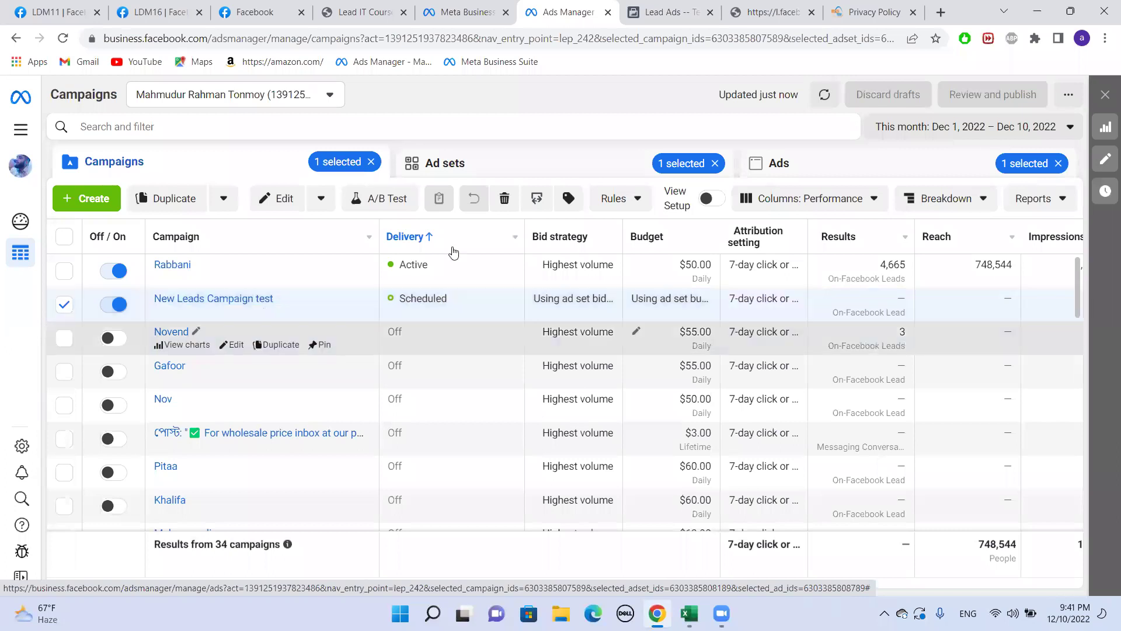
left_click(631, 169)
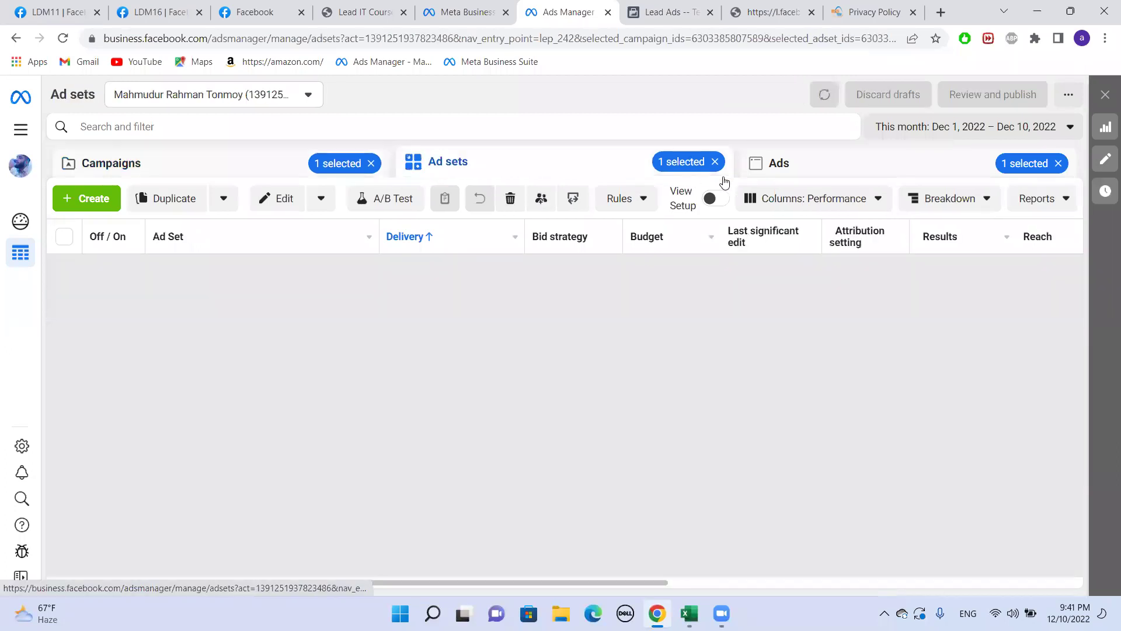
left_click(854, 167)
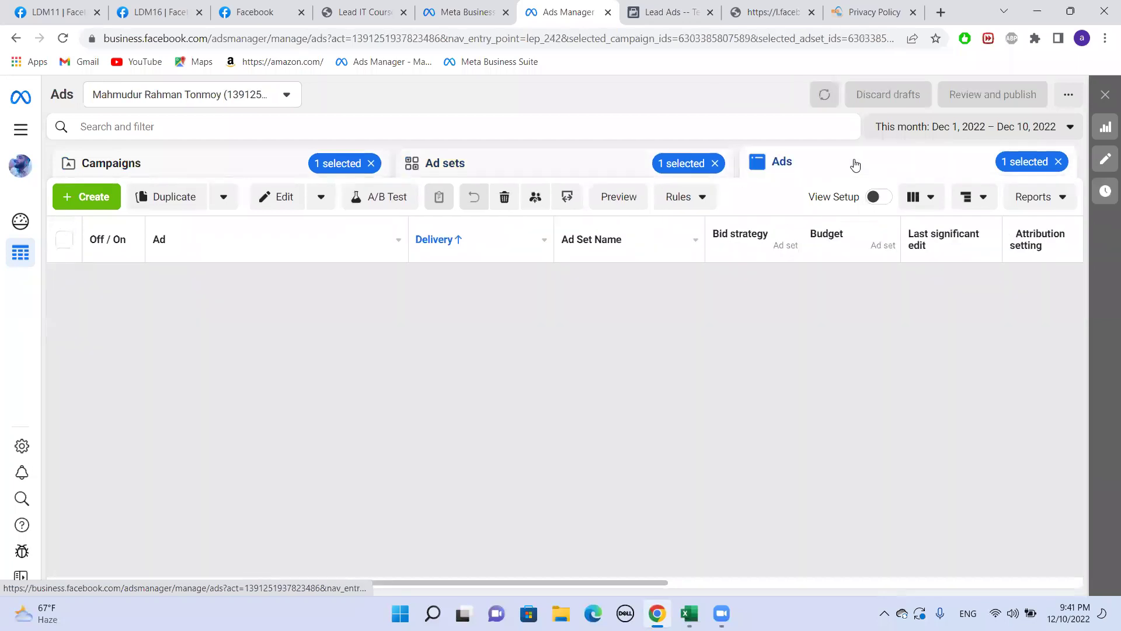
- Clear the selections of the New Leads campaign, ad set and ad in their three lists
left_click(225, 172)
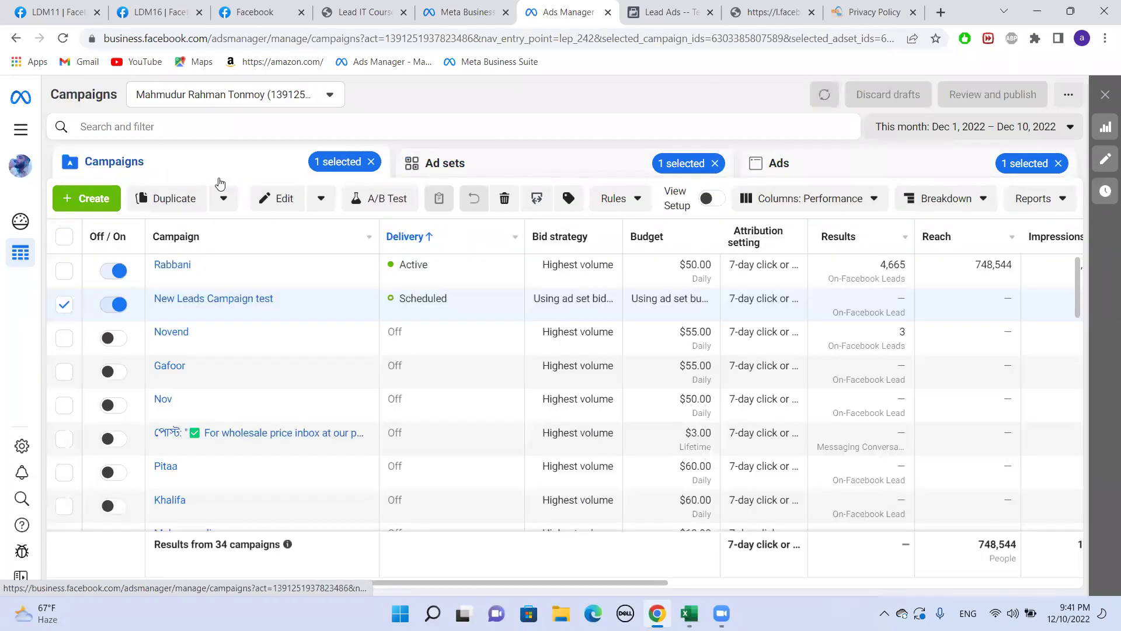
left_click(64, 305)
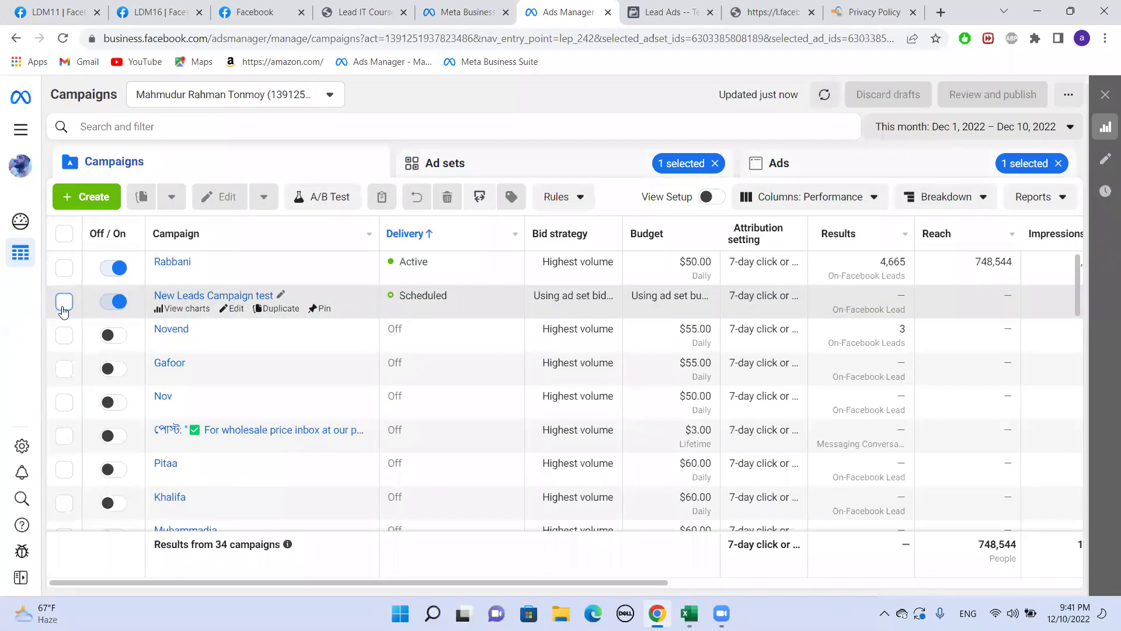
left_click(572, 169)
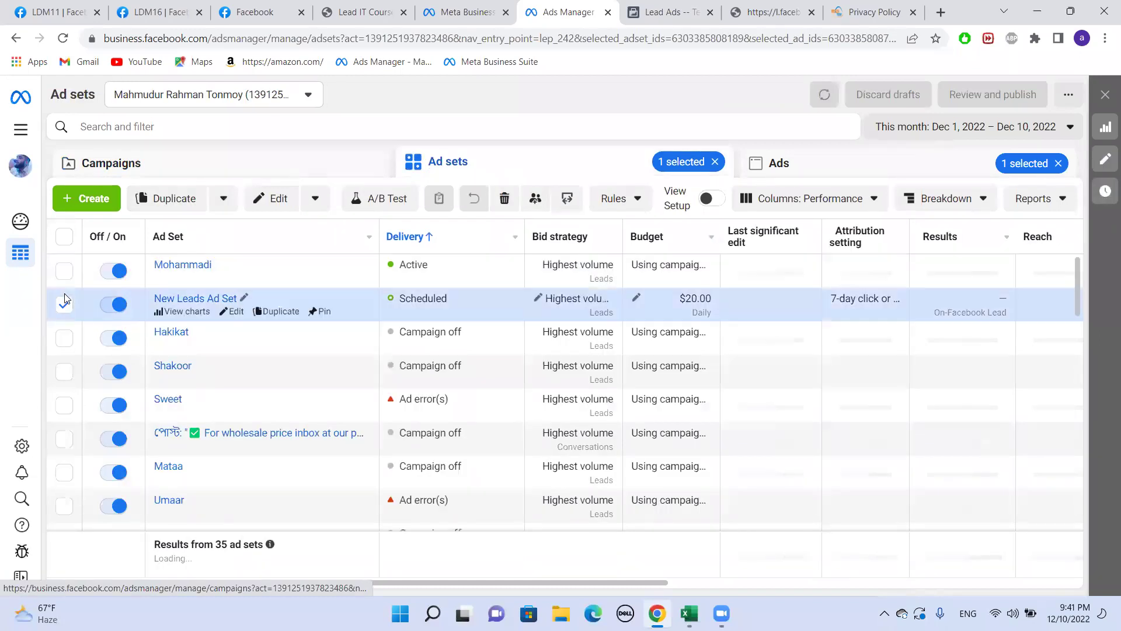
left_click(64, 301)
left_click(876, 157)
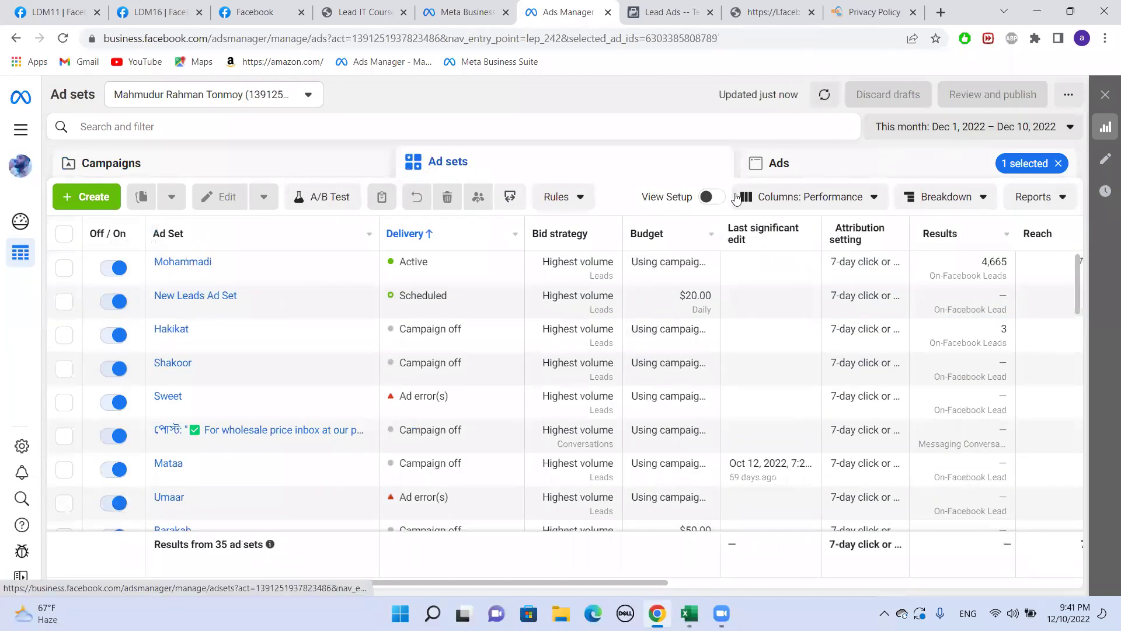
left_click(58, 314)
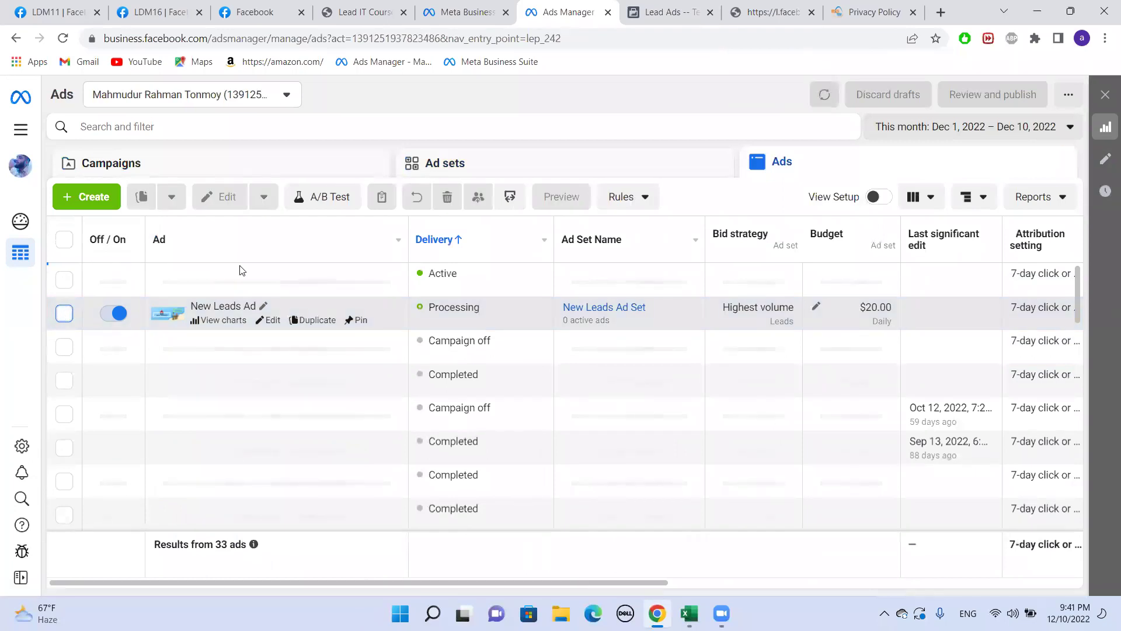
- Turn off the New Leads Campaign test campaign together with its New Leads Ad Set and New Leads Ad
left_click(273, 175)
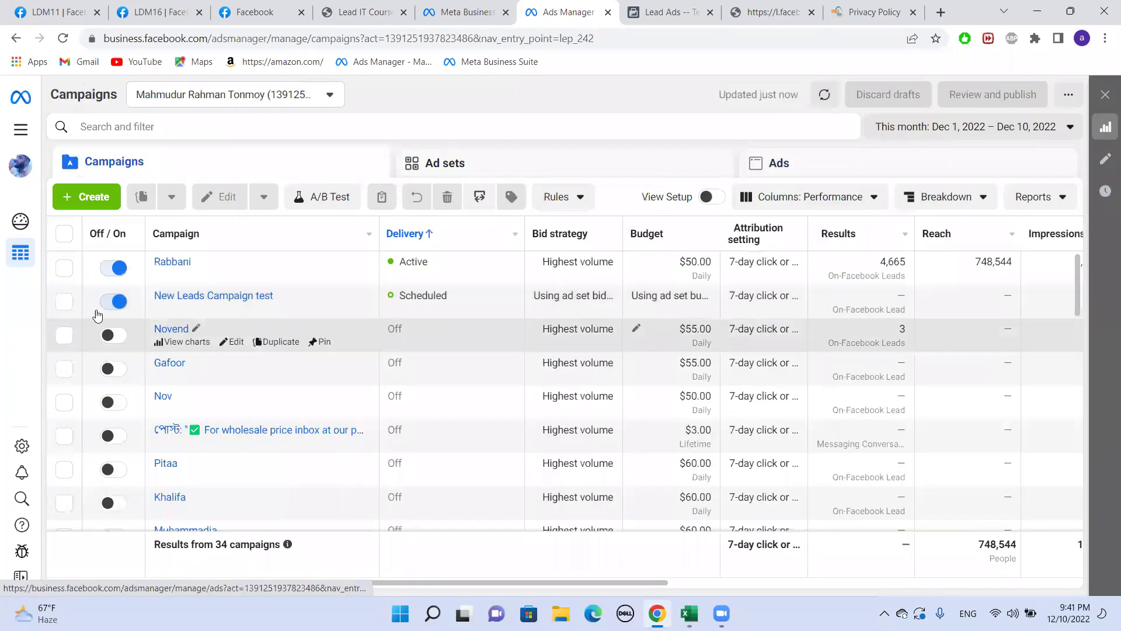
left_click(112, 302)
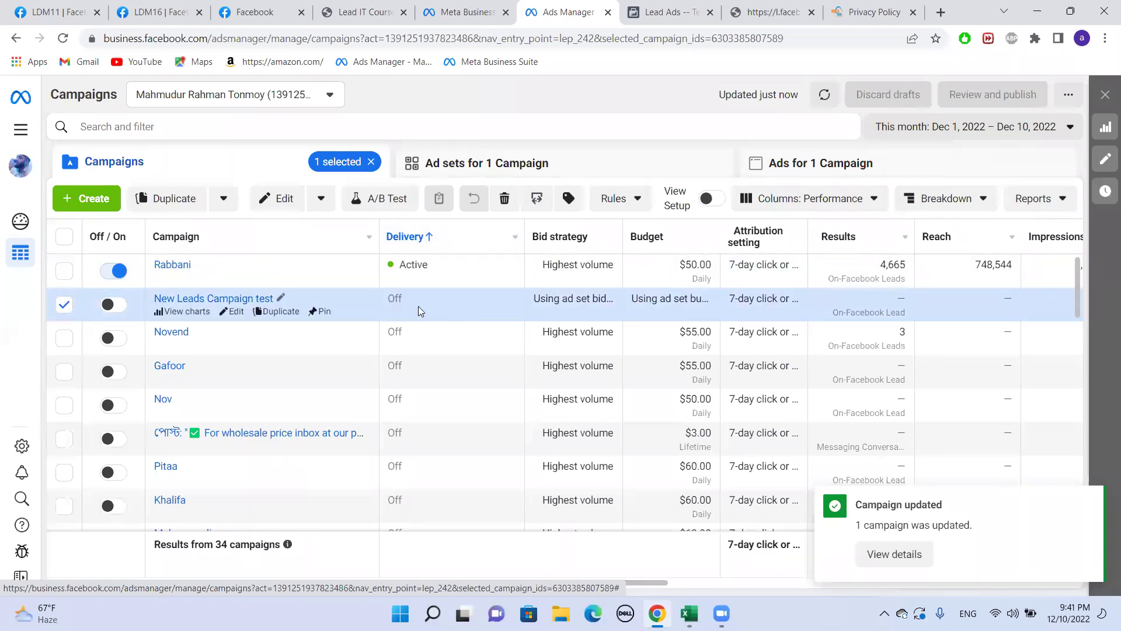
left_click(484, 168)
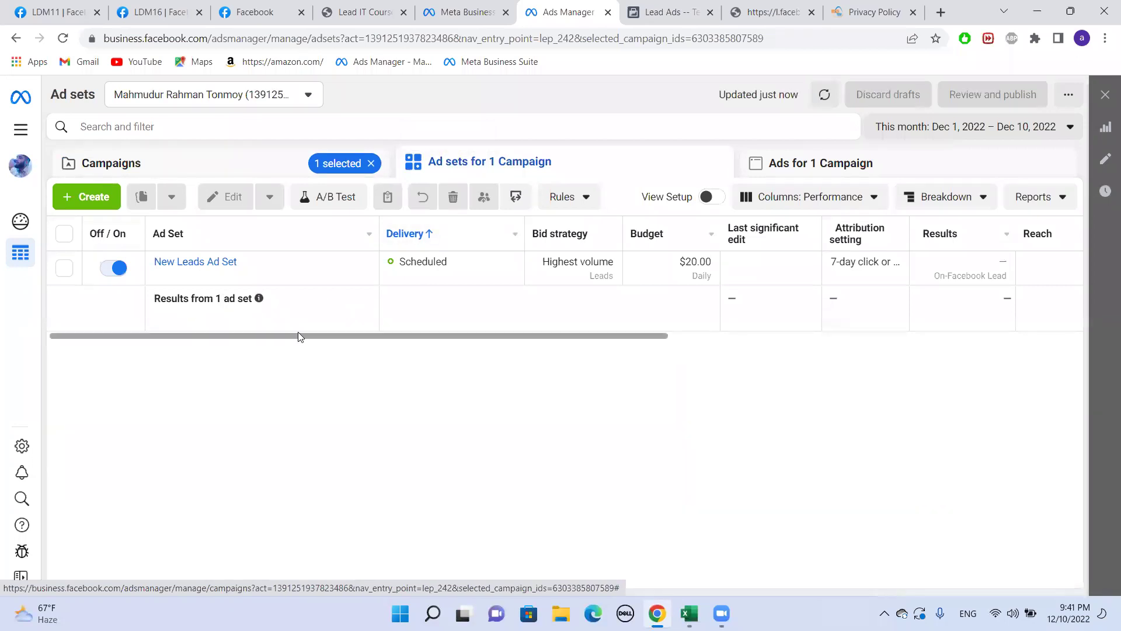
left_click(117, 269)
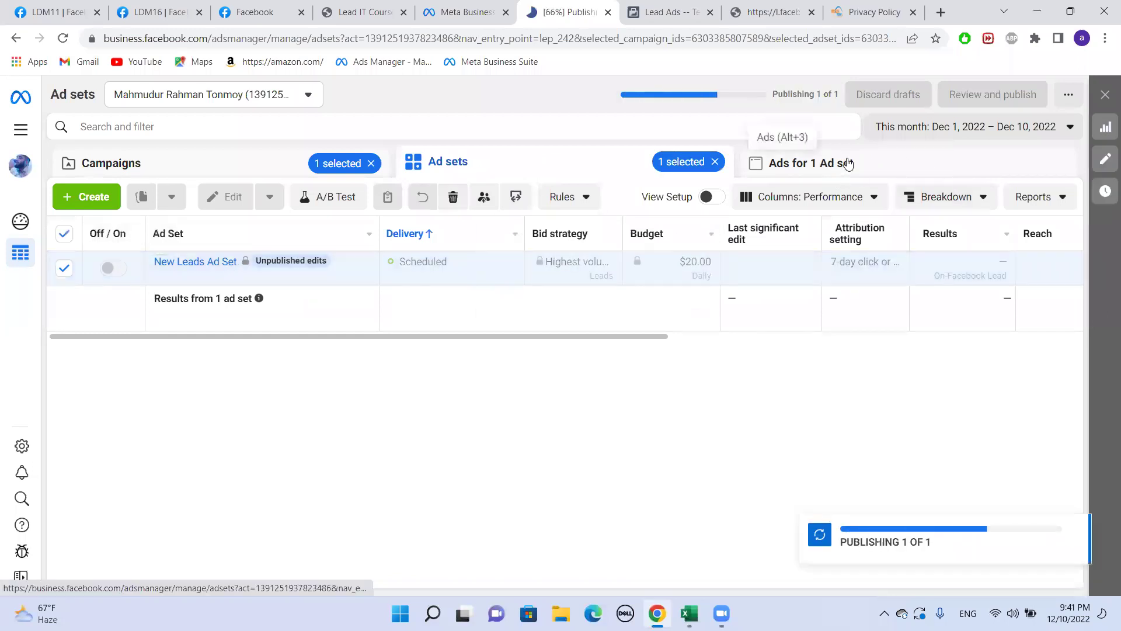
left_click(848, 163)
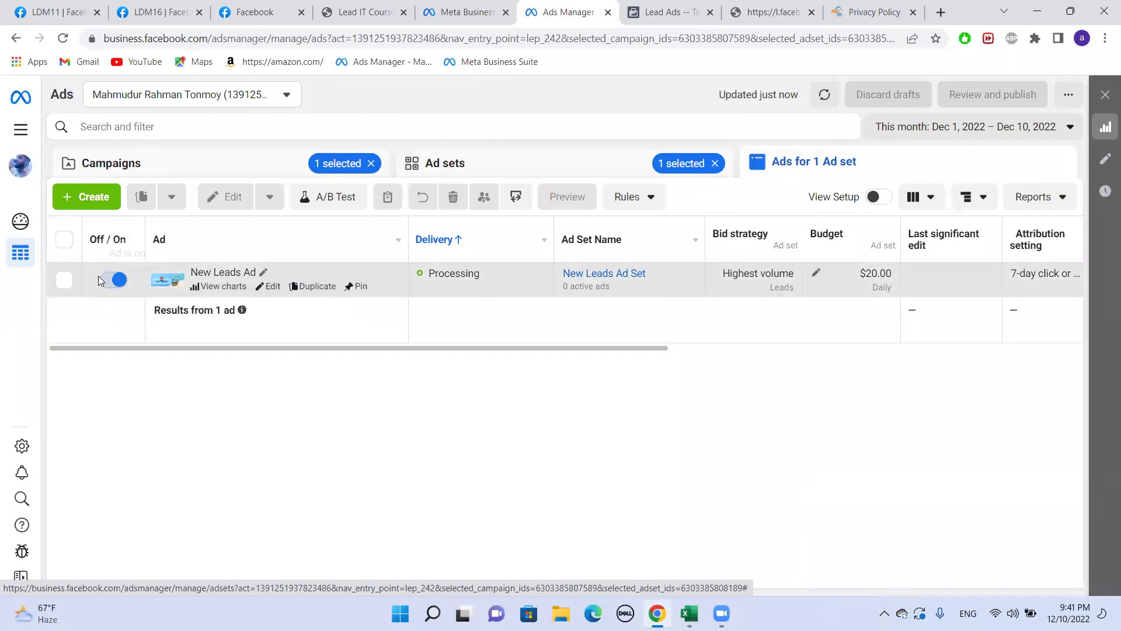
left_click(113, 280)
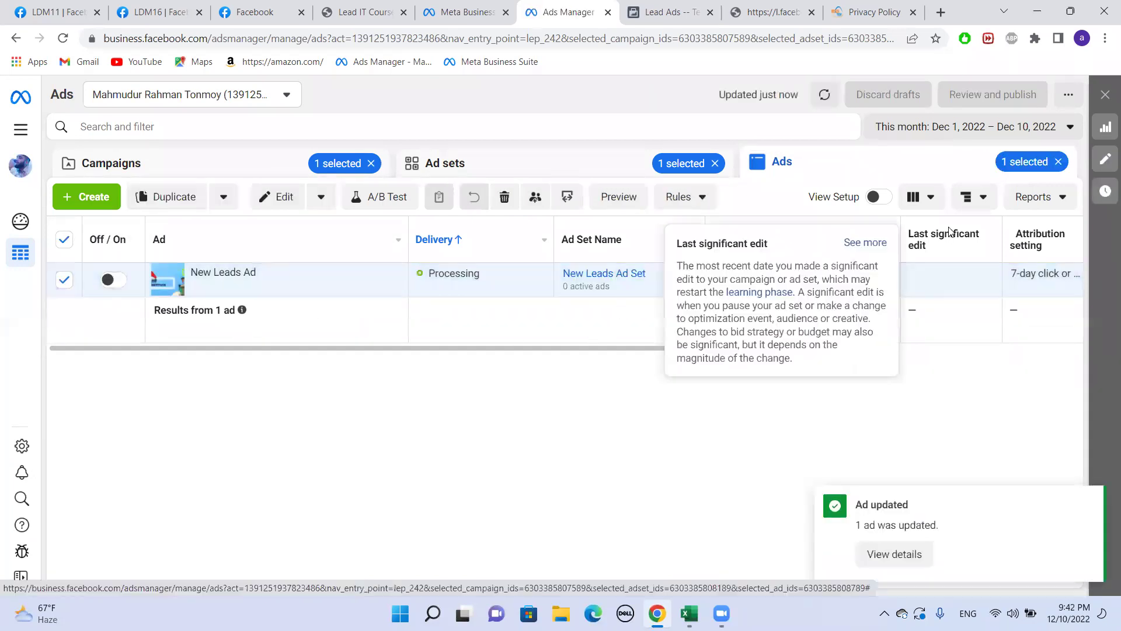
- Delete the New Leads Campaign test campaign
left_click(154, 161)
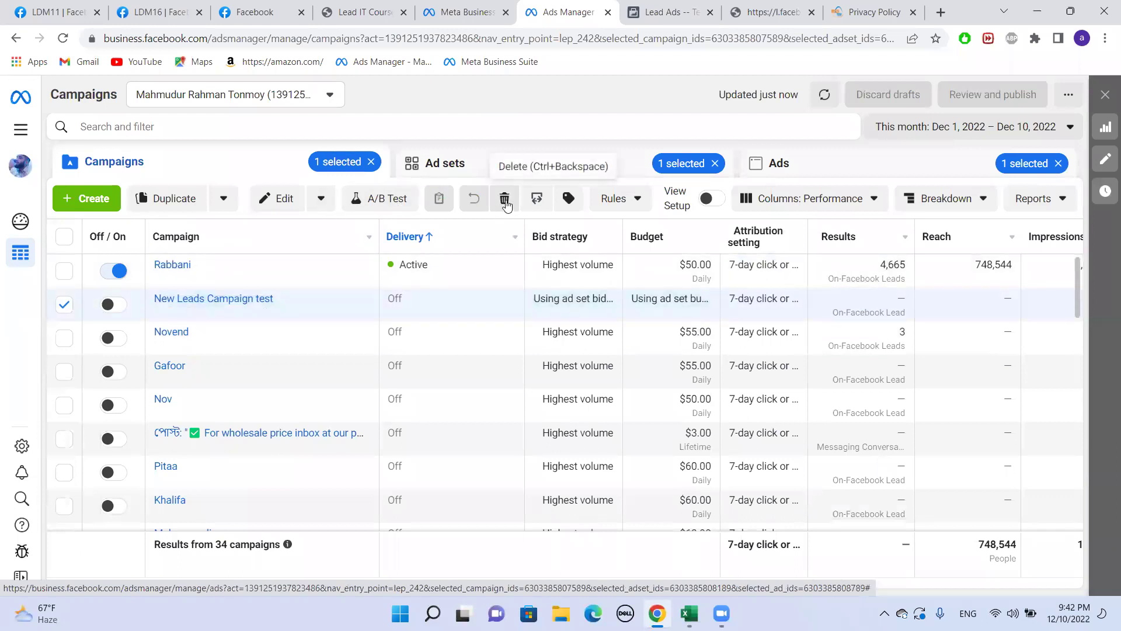
left_click(323, 200)
left_click(323, 199)
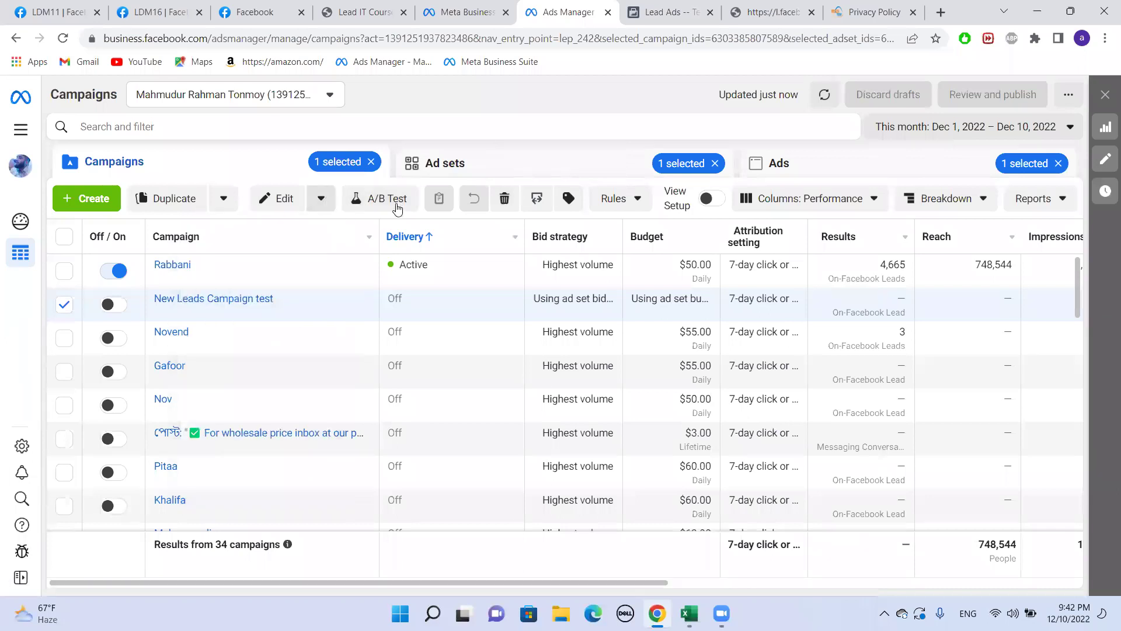
left_click(504, 200)
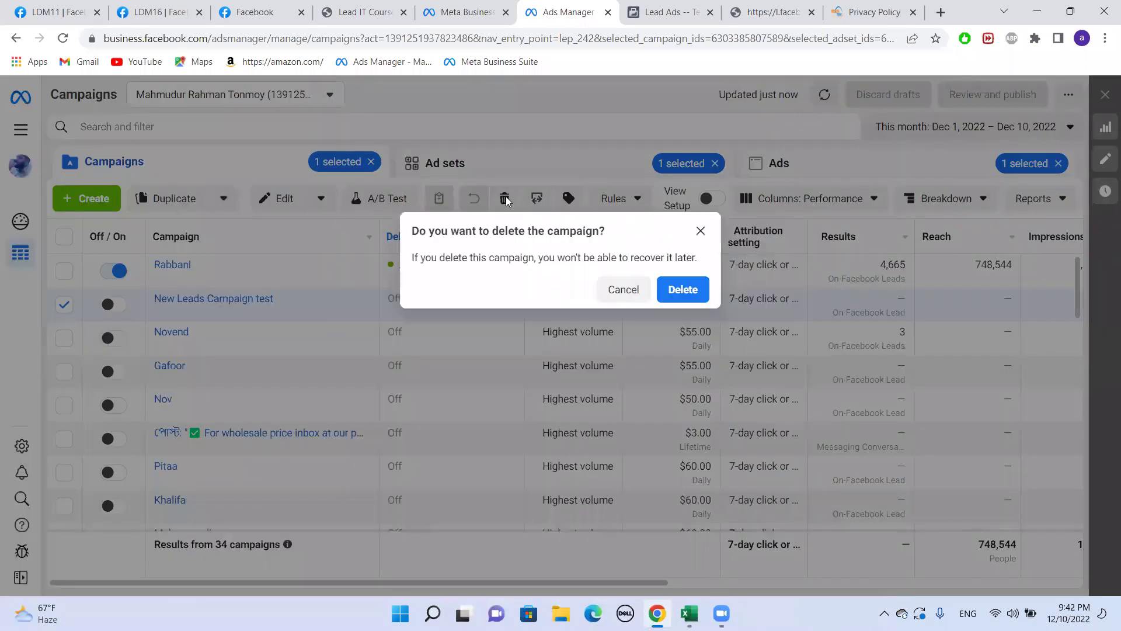
left_click(686, 288)
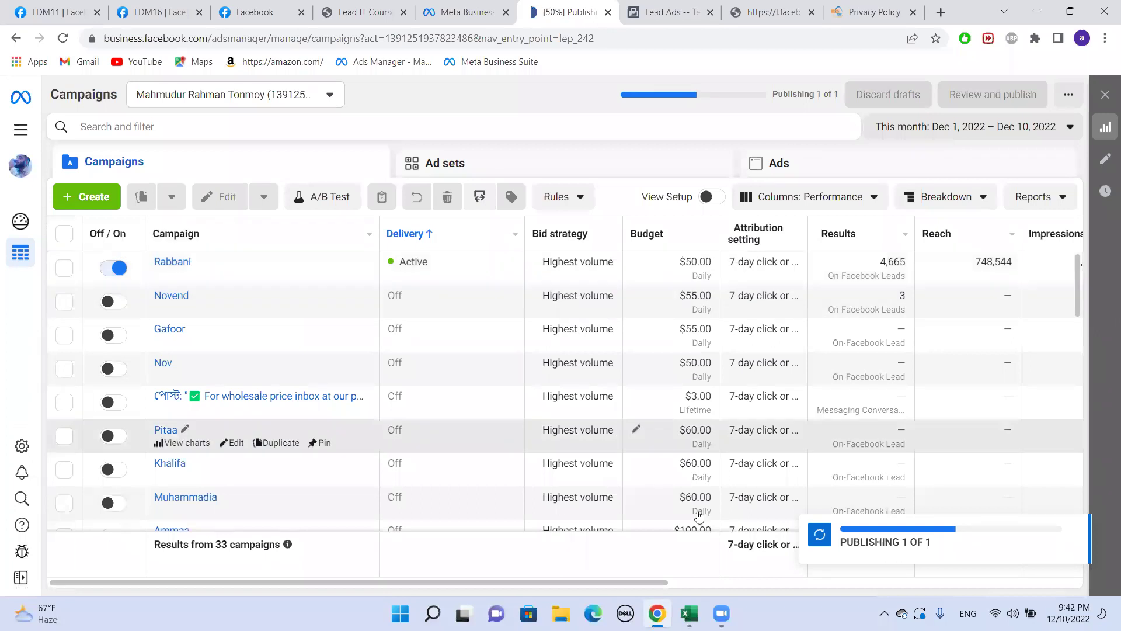
- Check the ad set and ad lists after the deletion and close the Lead Ad Terms page
left_click(477, 167)
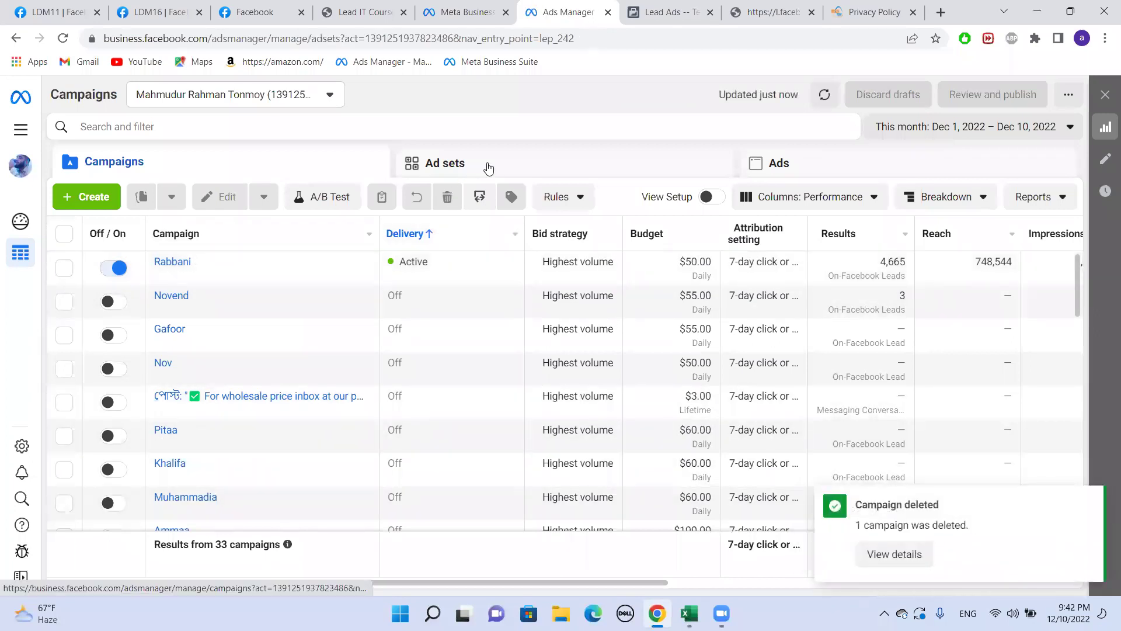
left_click(838, 169)
left_click(197, 158)
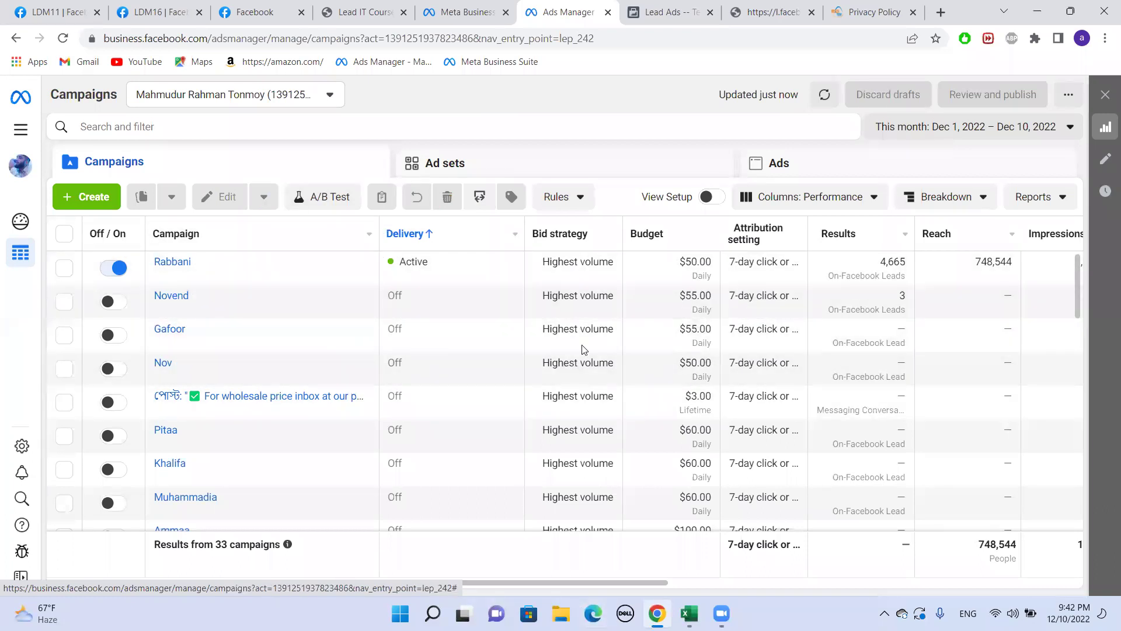
left_click(647, 14)
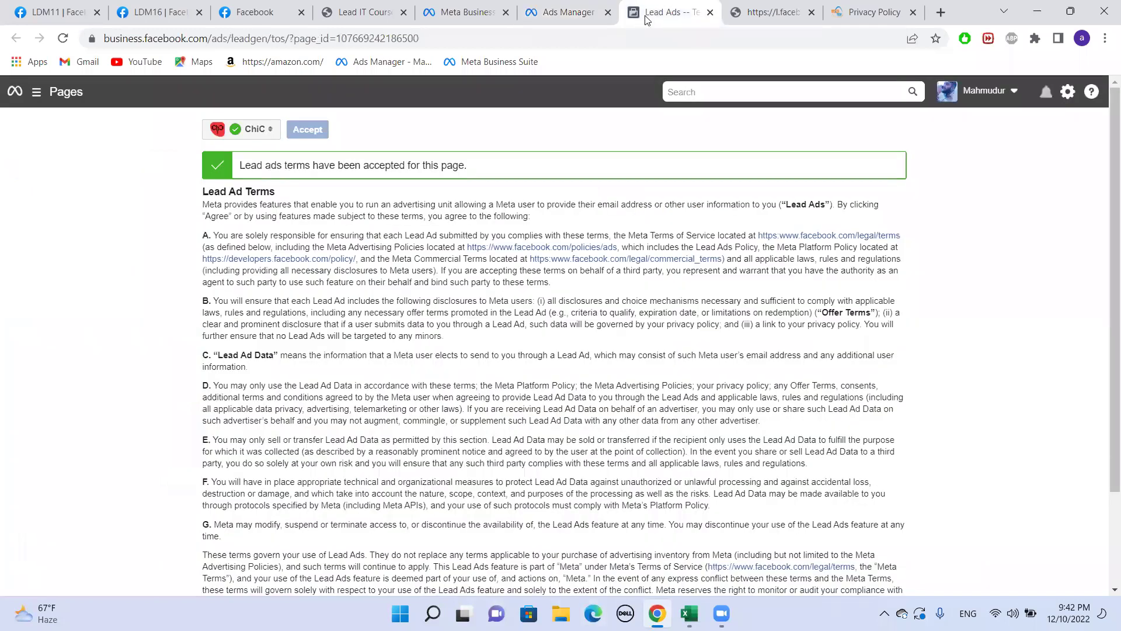
left_click(712, 12)
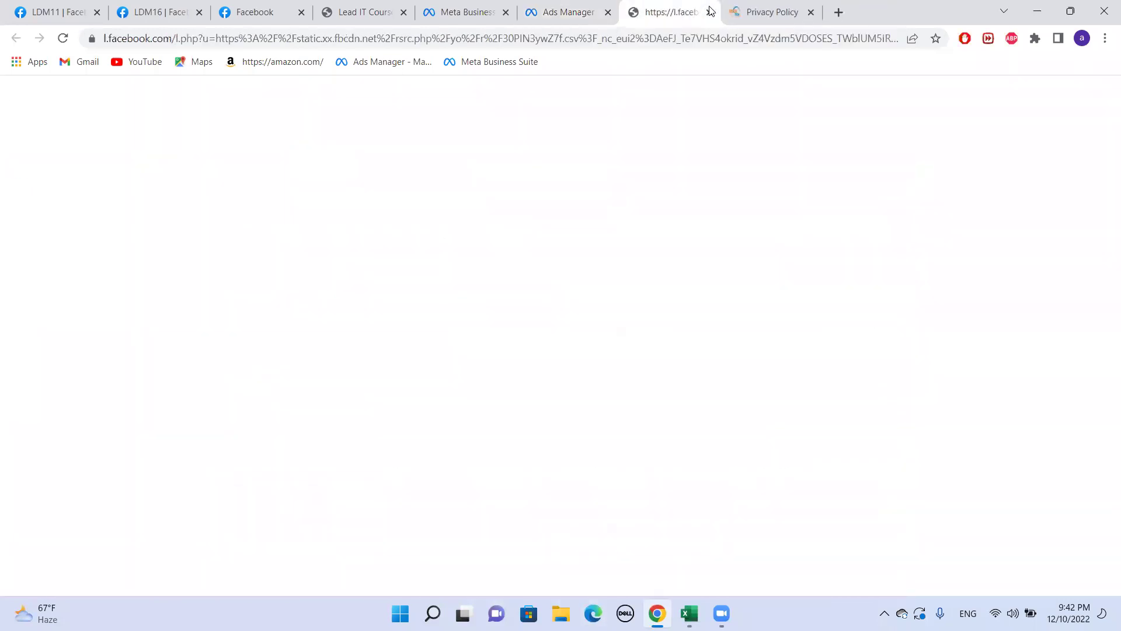
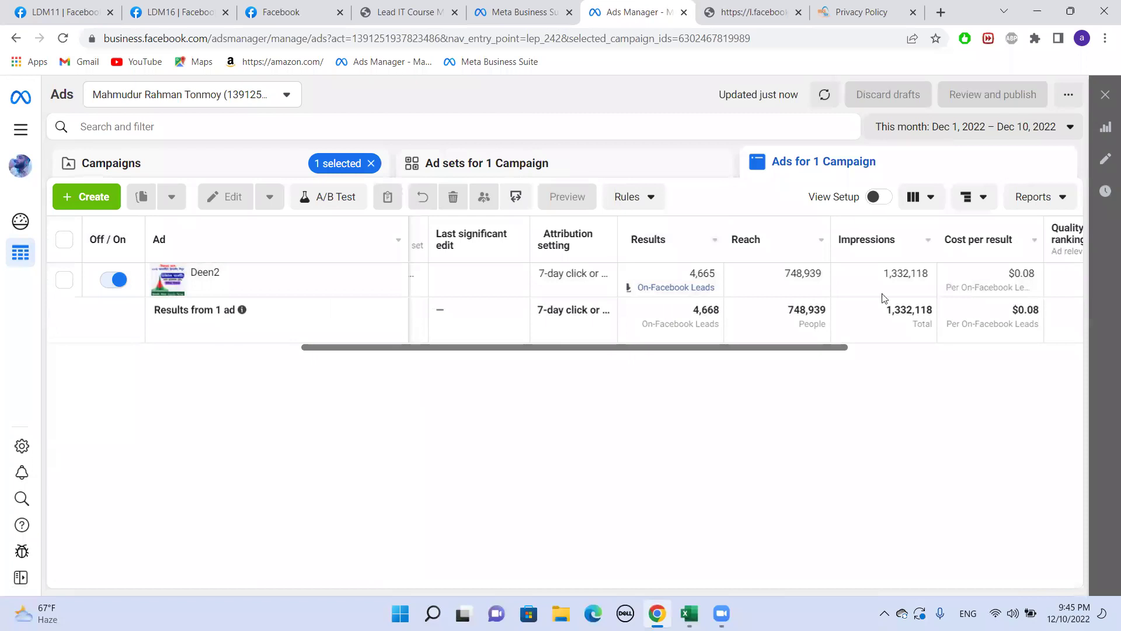
- Open the leads download for the Deen2 ad and choose a custom date range
mouse_move(326, 263)
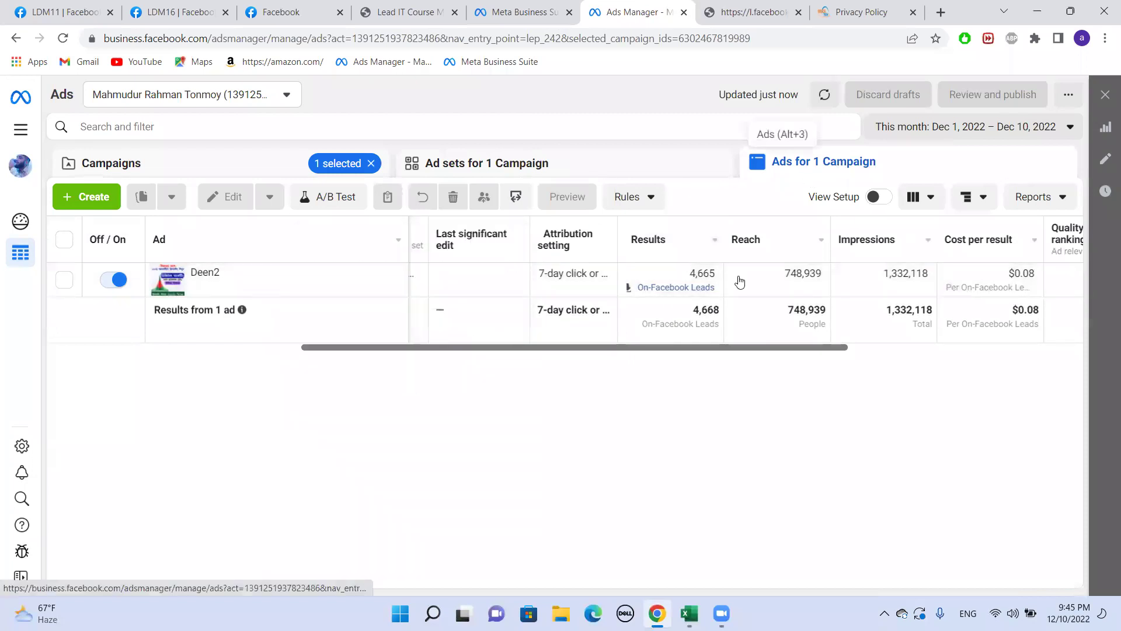
left_click(675, 288)
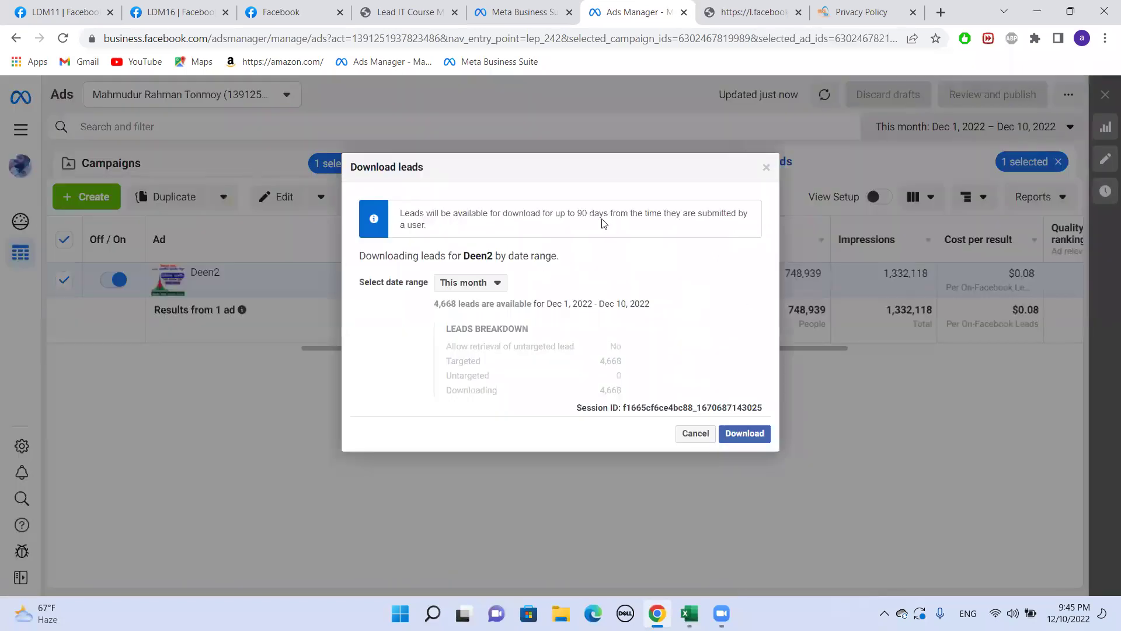
left_click(469, 283)
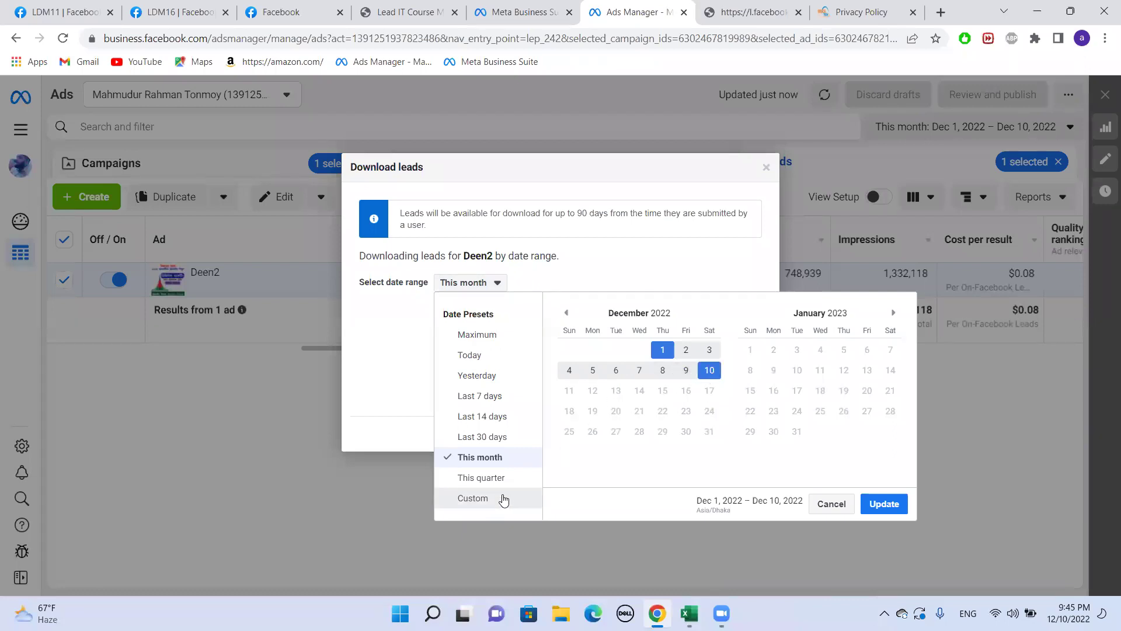
left_click(480, 496)
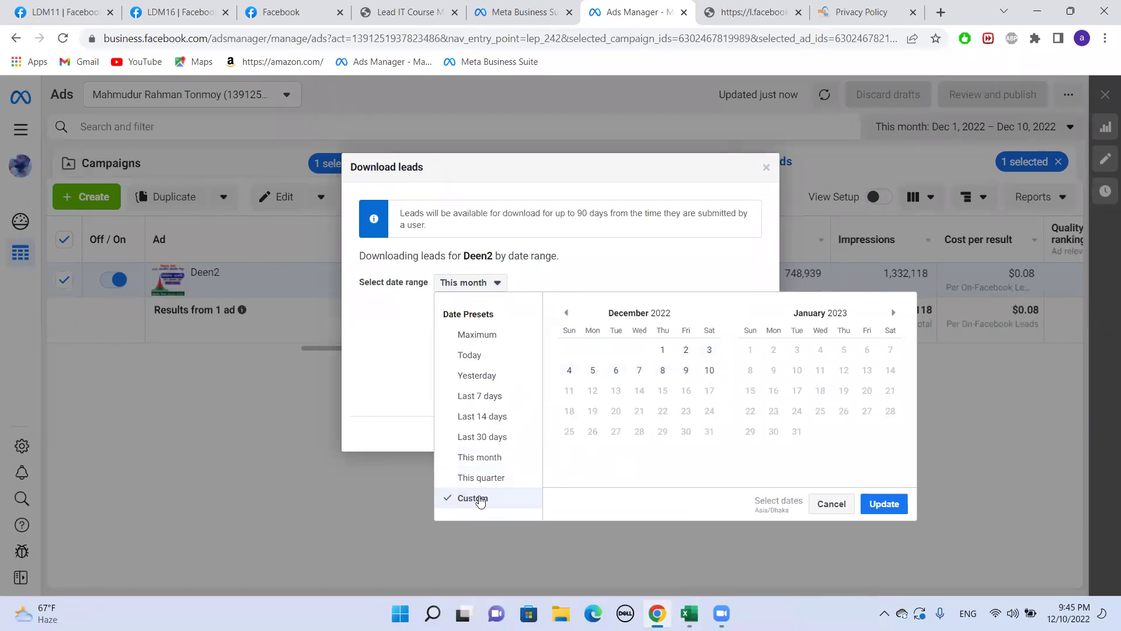
- Try the custom date ranges Dec 9 – Dec 10, 2022 and Dec 5 – Dec 10, 2022
left_click(698, 372)
left_click(704, 373)
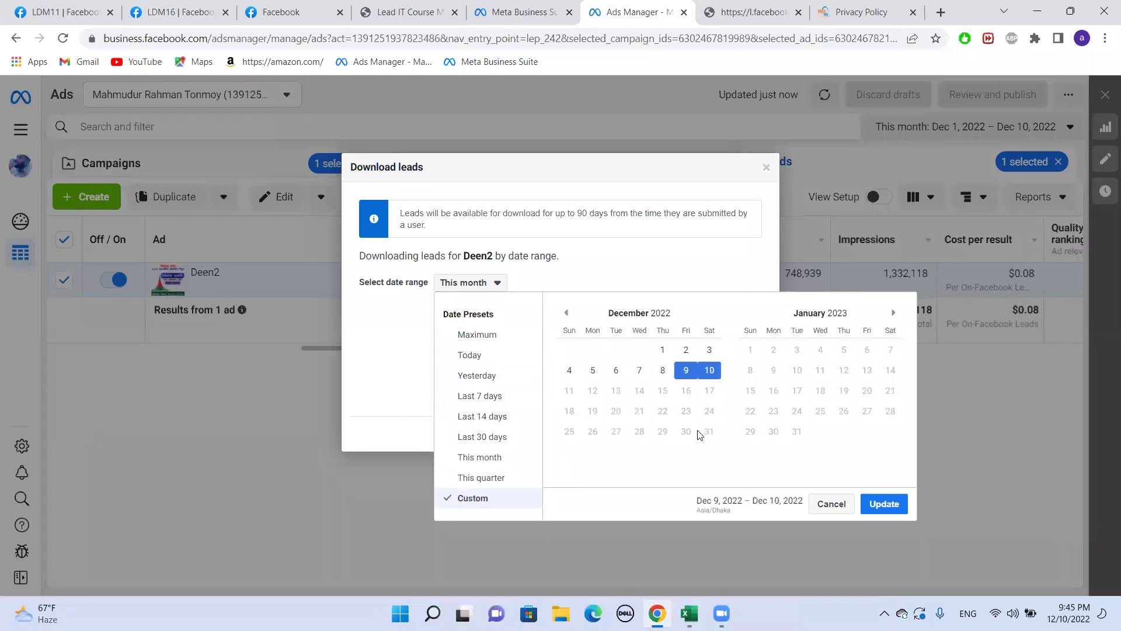
left_click(601, 376)
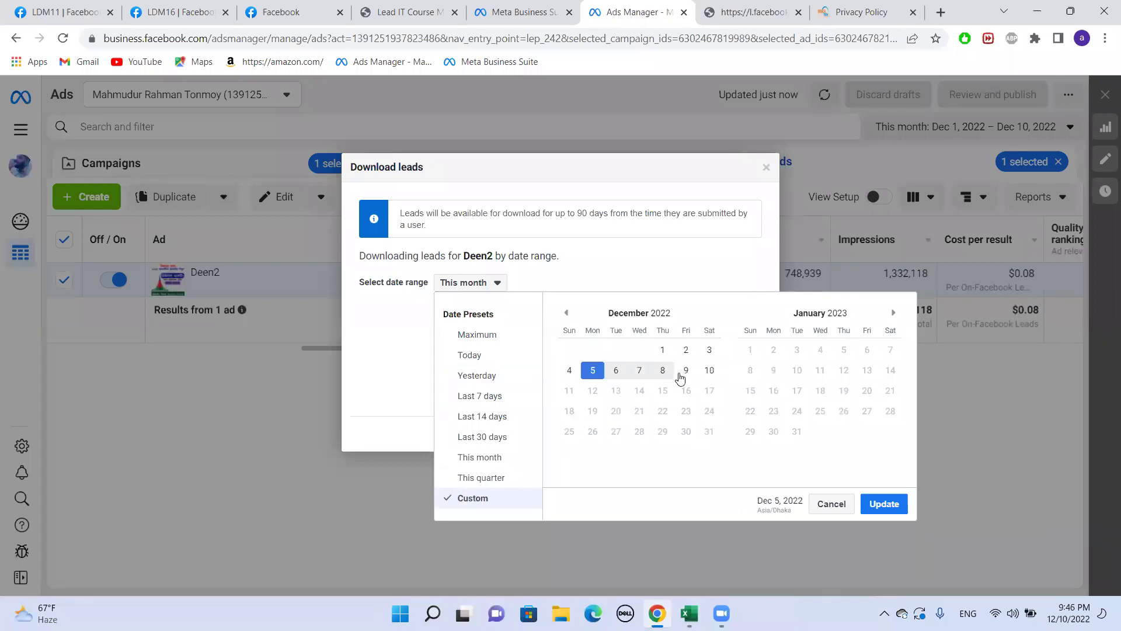
left_click(706, 373)
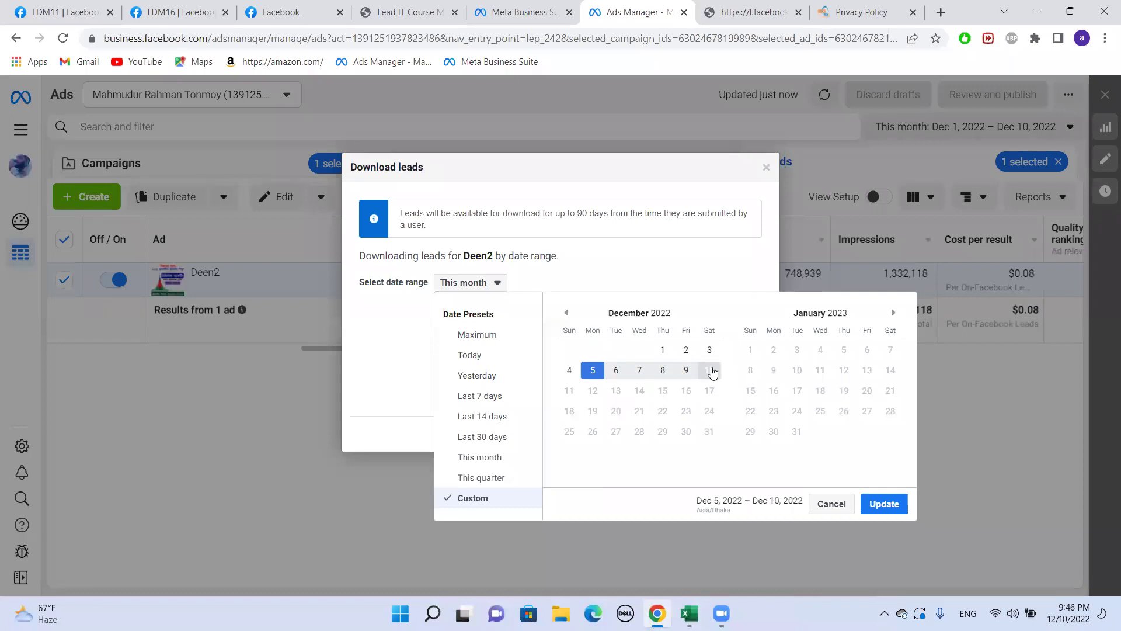
- Set the leads date range to Dec 5 – Dec 7, 2022
left_click(640, 370)
left_click(599, 373)
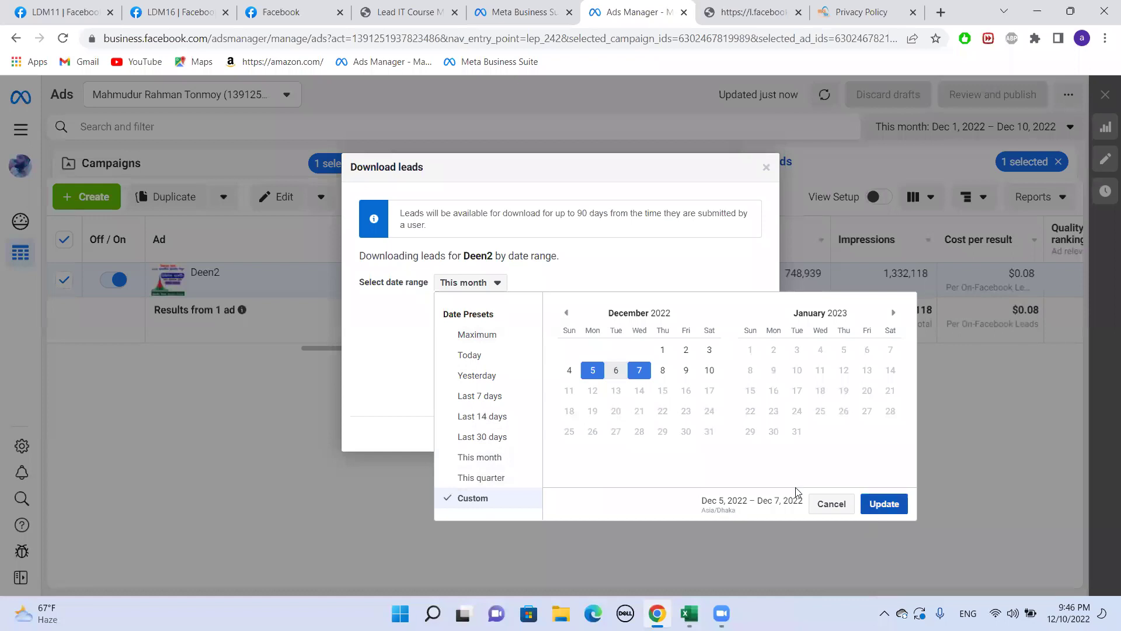
left_click(885, 505)
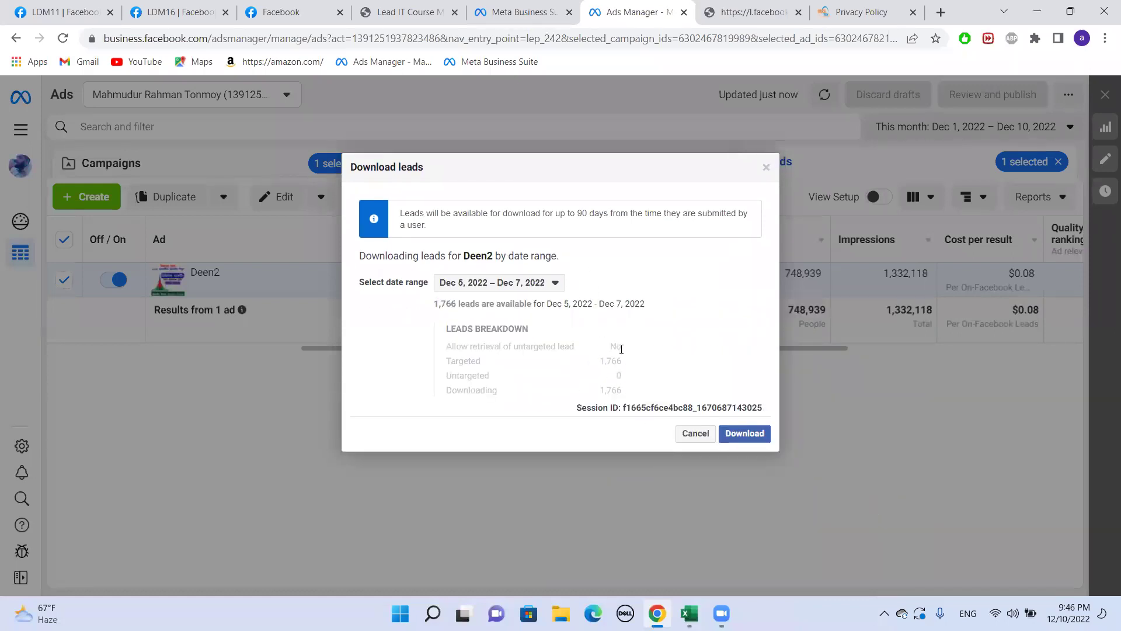
- Download the Deen2 leads for the chosen dates as an XLS file and close the download dialog
left_click(742, 433)
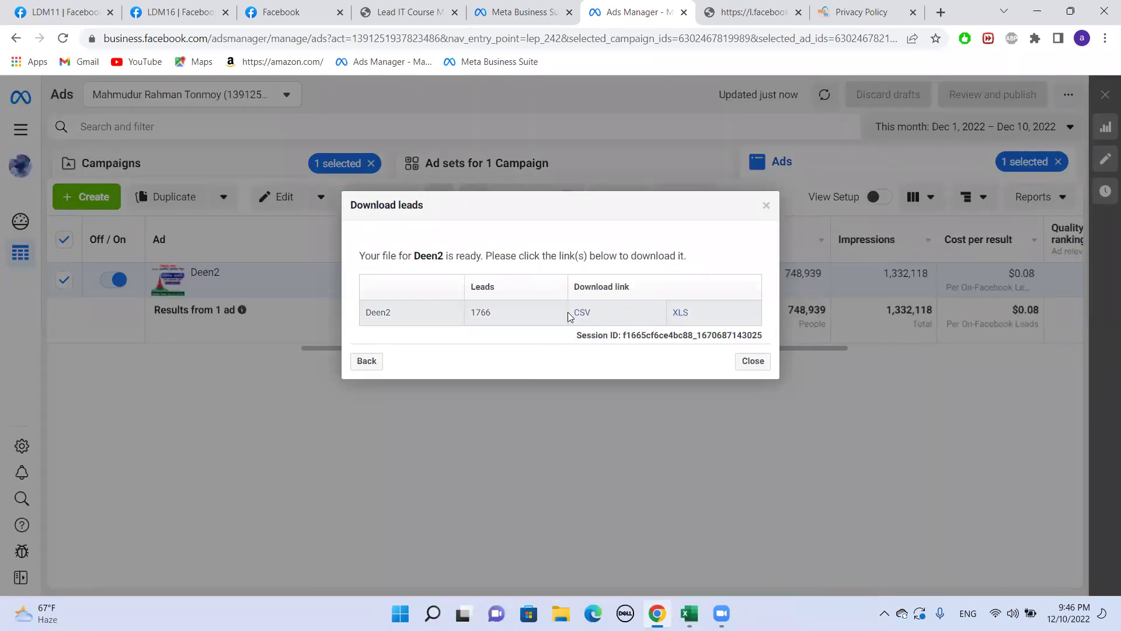
left_click(680, 313)
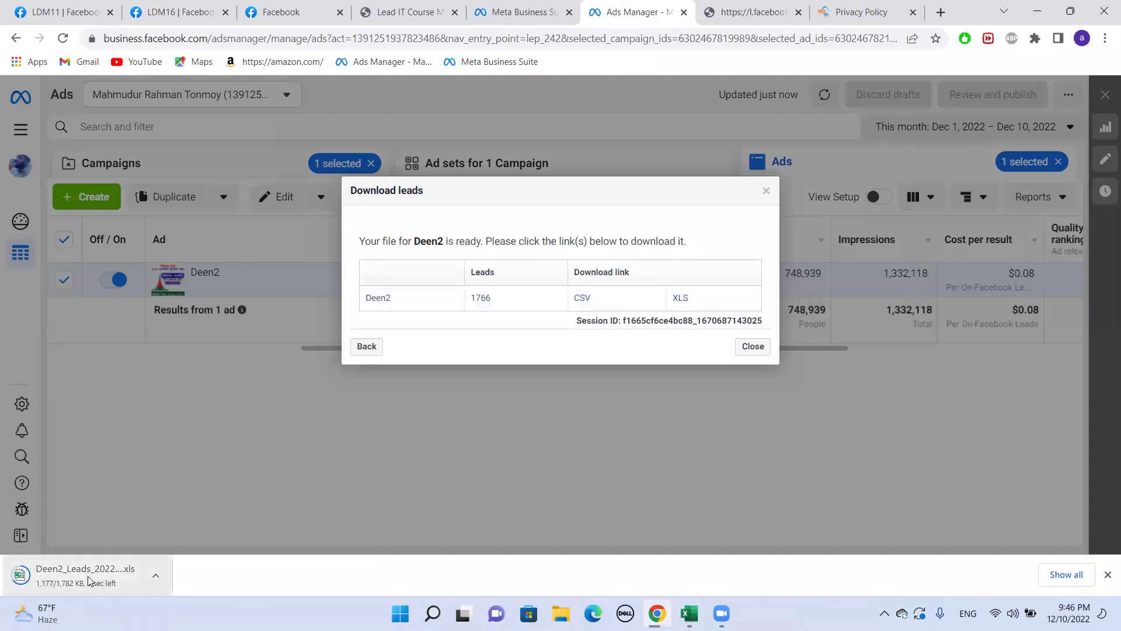
left_click(755, 347)
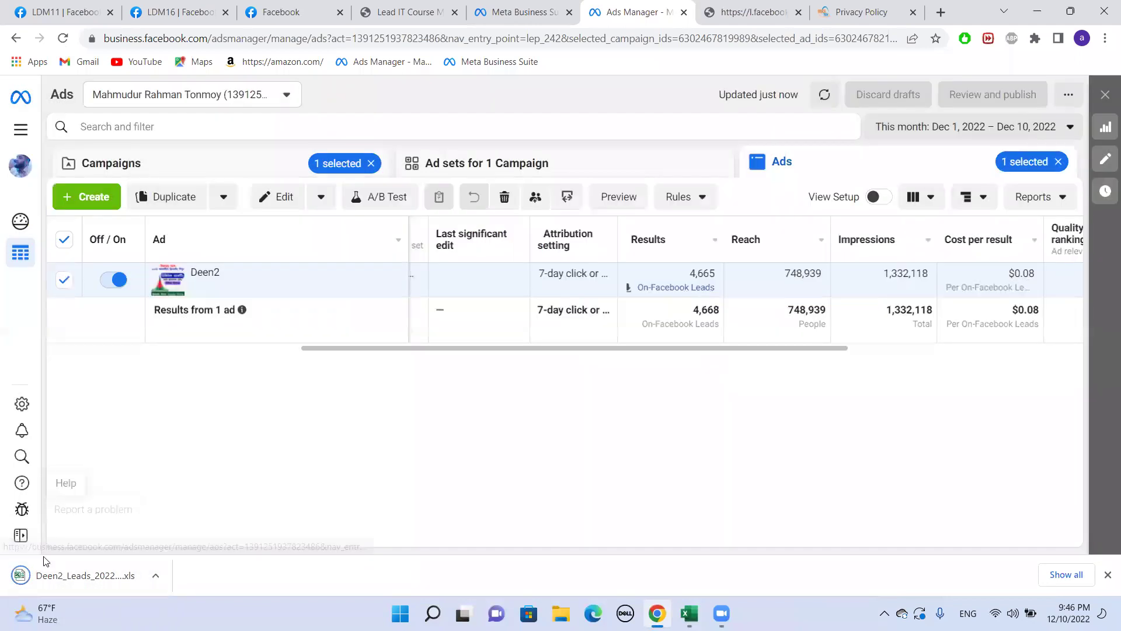
- Open the downloaded Deen2 leads file in Excel and look through its lead records
left_click(83, 580)
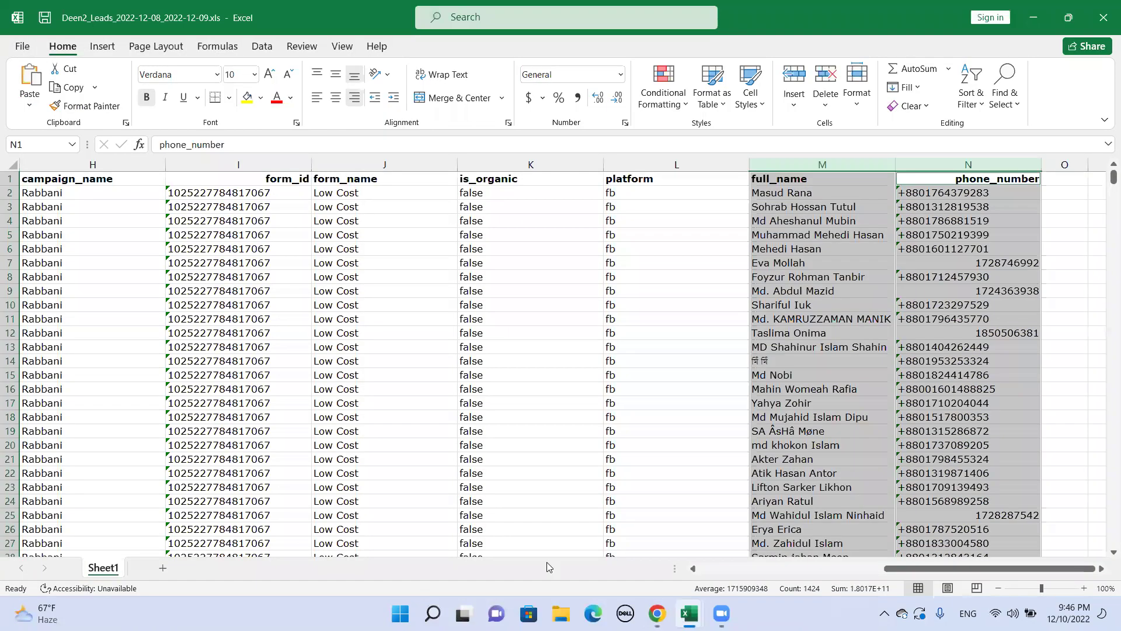
left_click(514, 346)
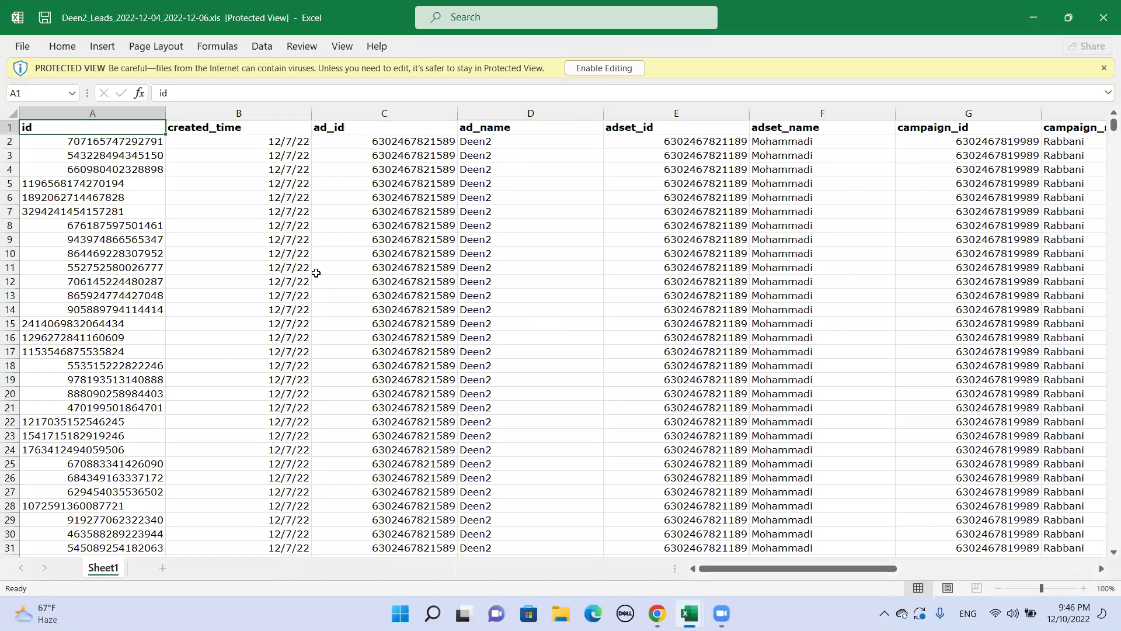
scroll(710, 572, "down", 14)
left_click_drag(813, 568, 667, 515)
scroll(414, 372, "down", 20)
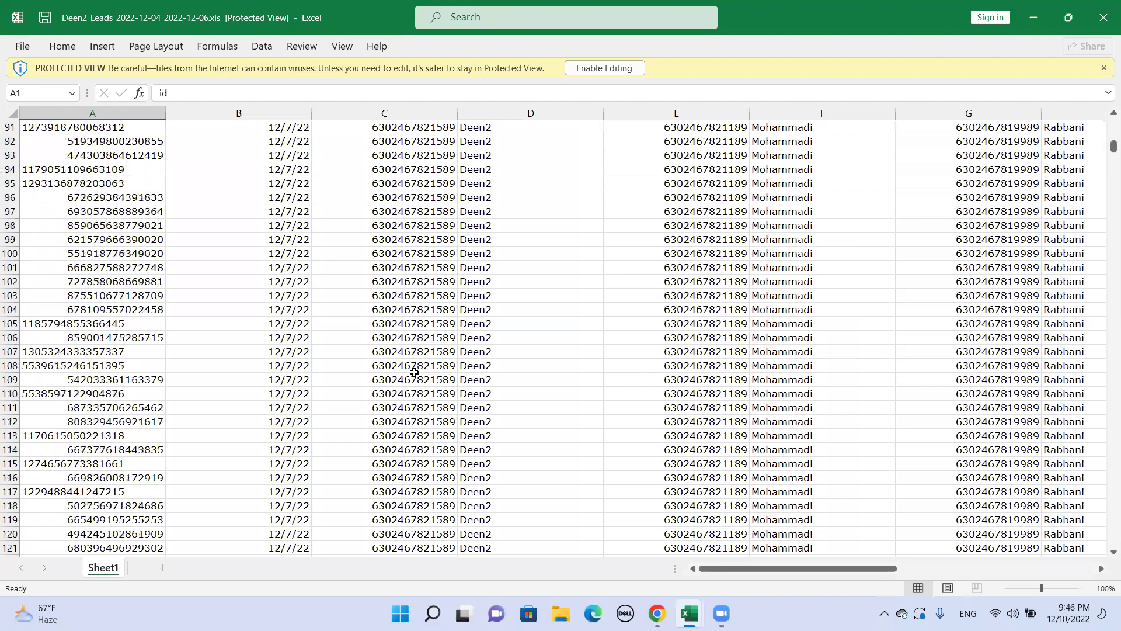
- Close the Deen2_Leads_2022-12-04_2022-12-06.xls workbook, minimize the browser and open the Downloads folder in File Explorer
left_click_drag(718, 569, 741, 569)
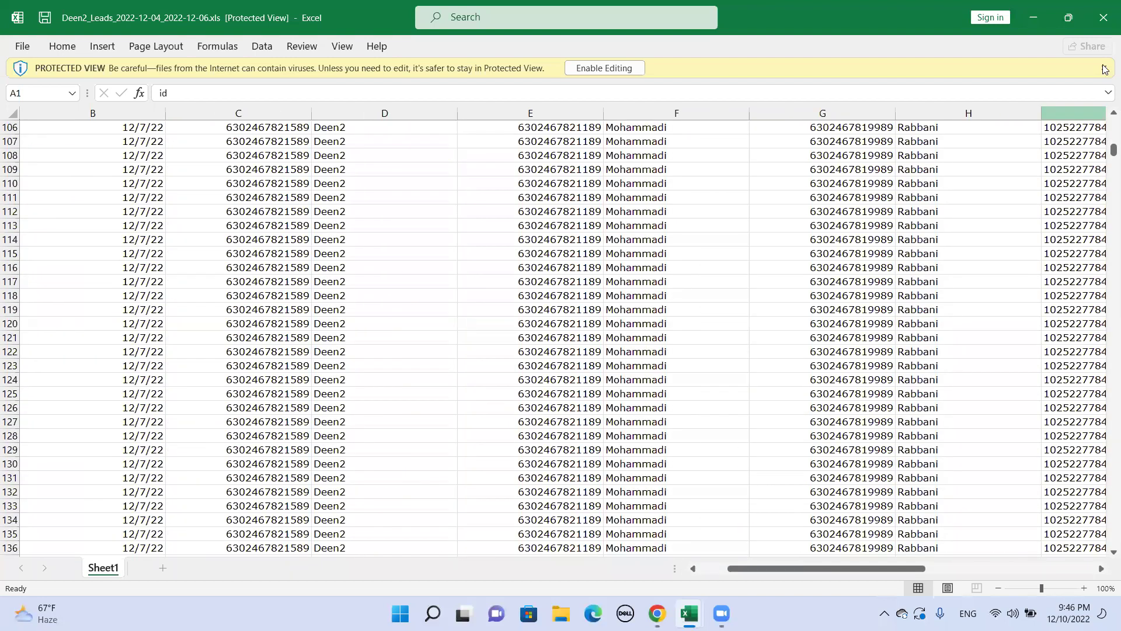
left_click(1098, 23)
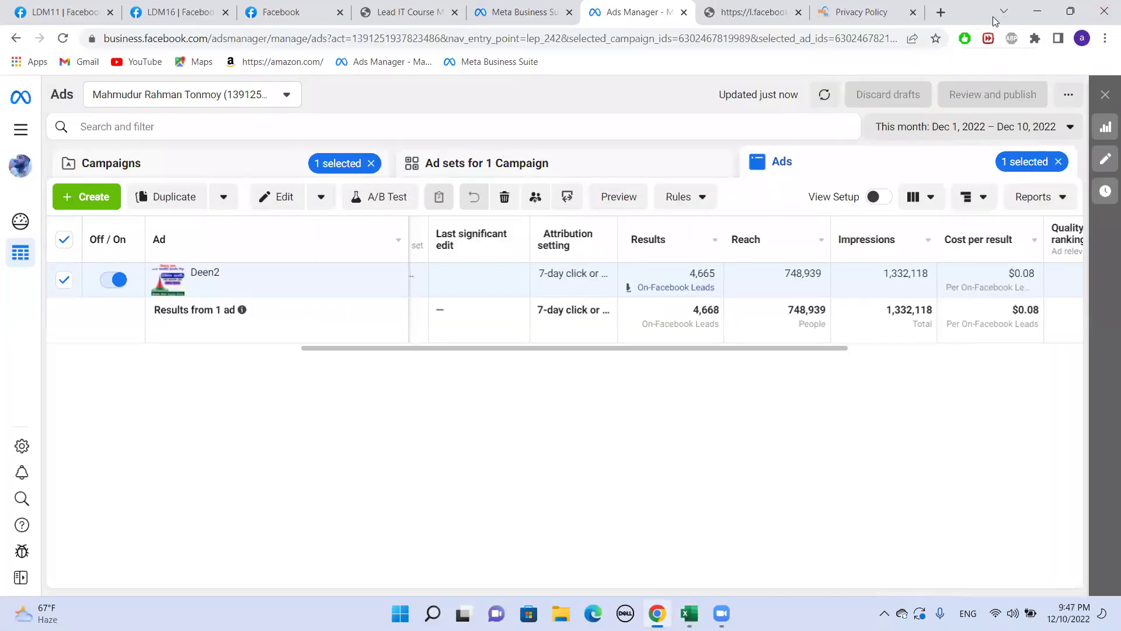
left_click(1037, 11)
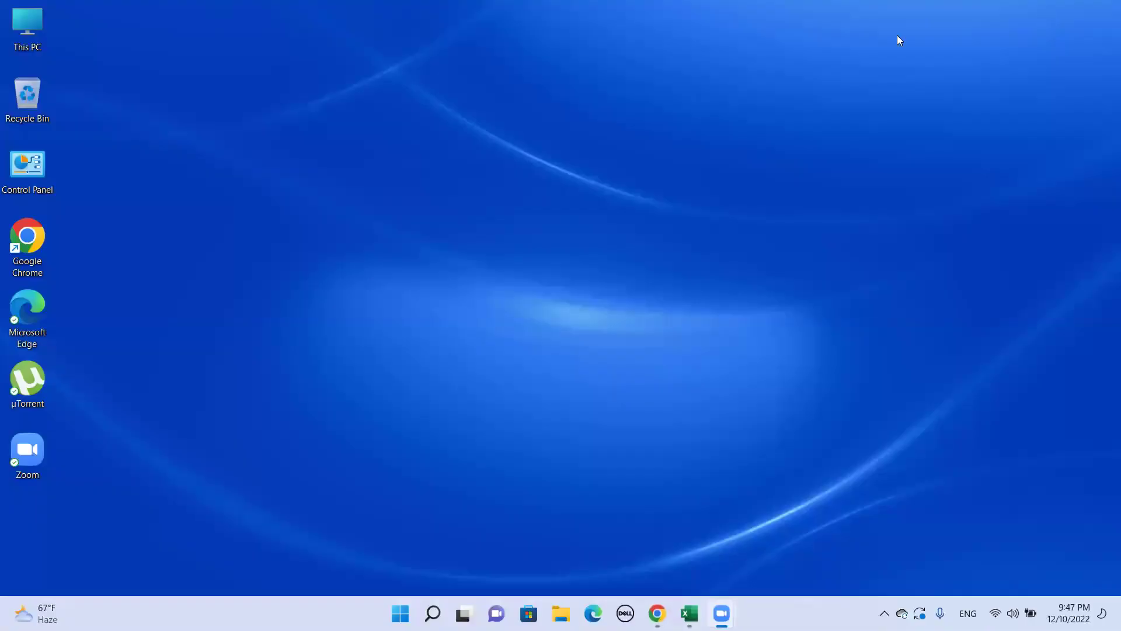
double_click(26, 26)
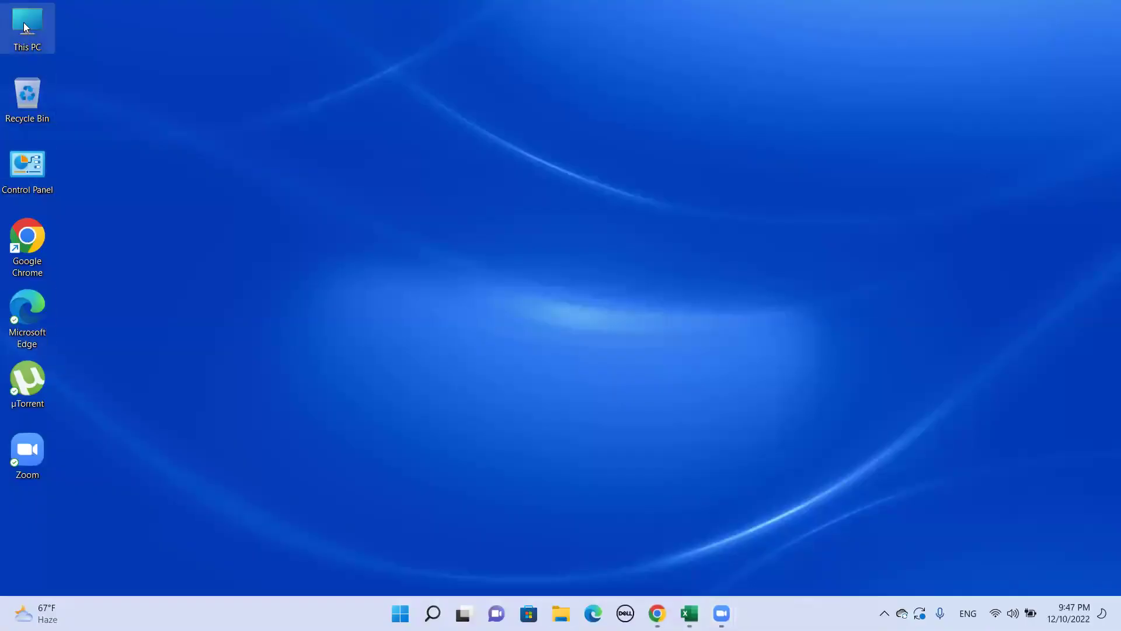
left_click(753, 249)
double_click(753, 248)
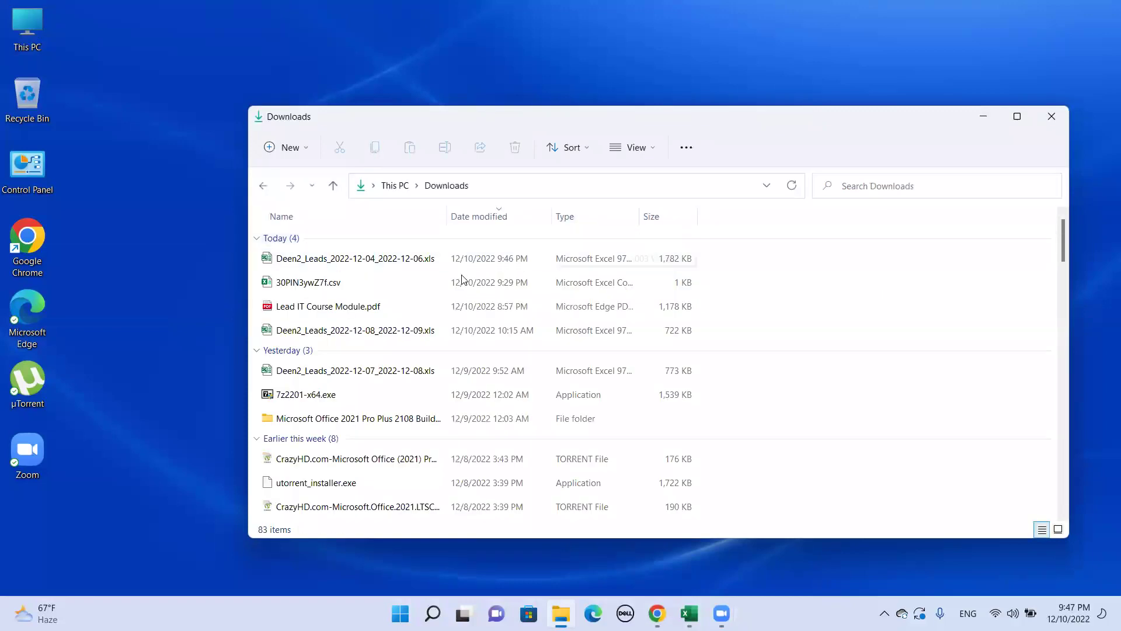
- Decline reopening Deen2_Leads_2022-12-04_2022-12-06.xls and close the 30PIN3ywZ7f.csv workbook
double_click(341, 259)
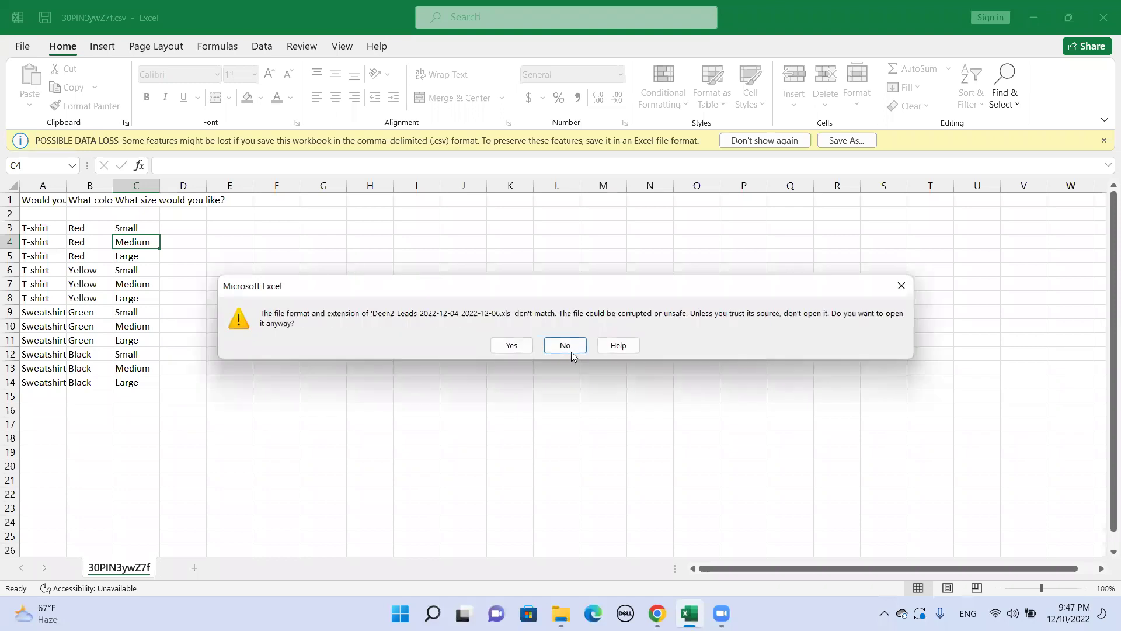
left_click(565, 346)
left_click(1103, 17)
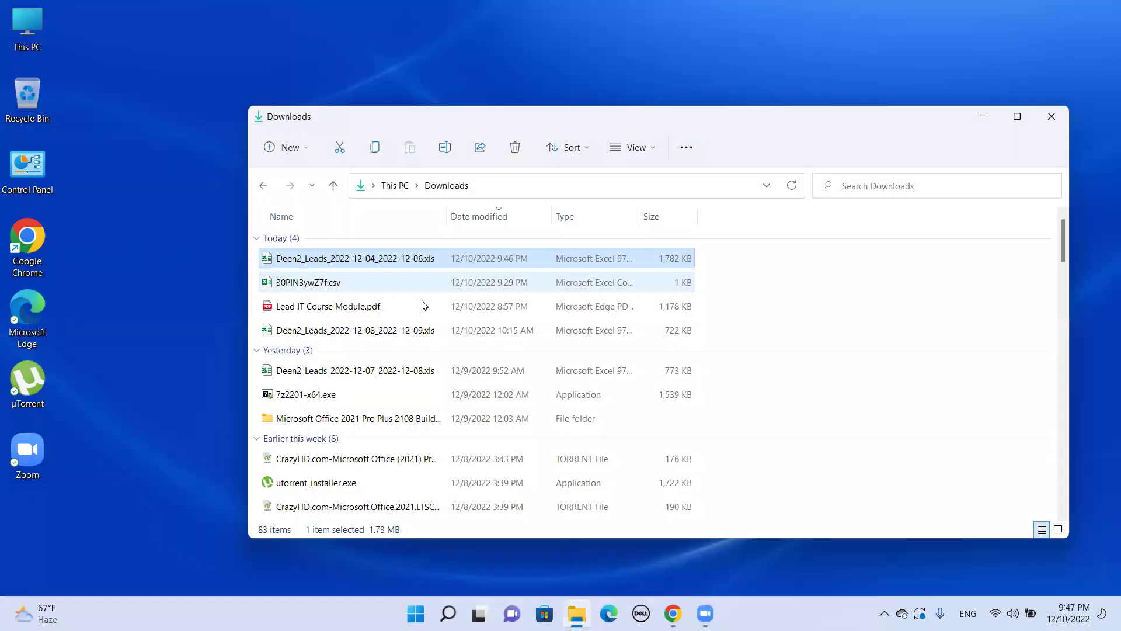
- Open Deen2_Leads_2022-12-08_2022-12-09.xls from Downloads, look through its lead rows and close it
left_click(335, 330)
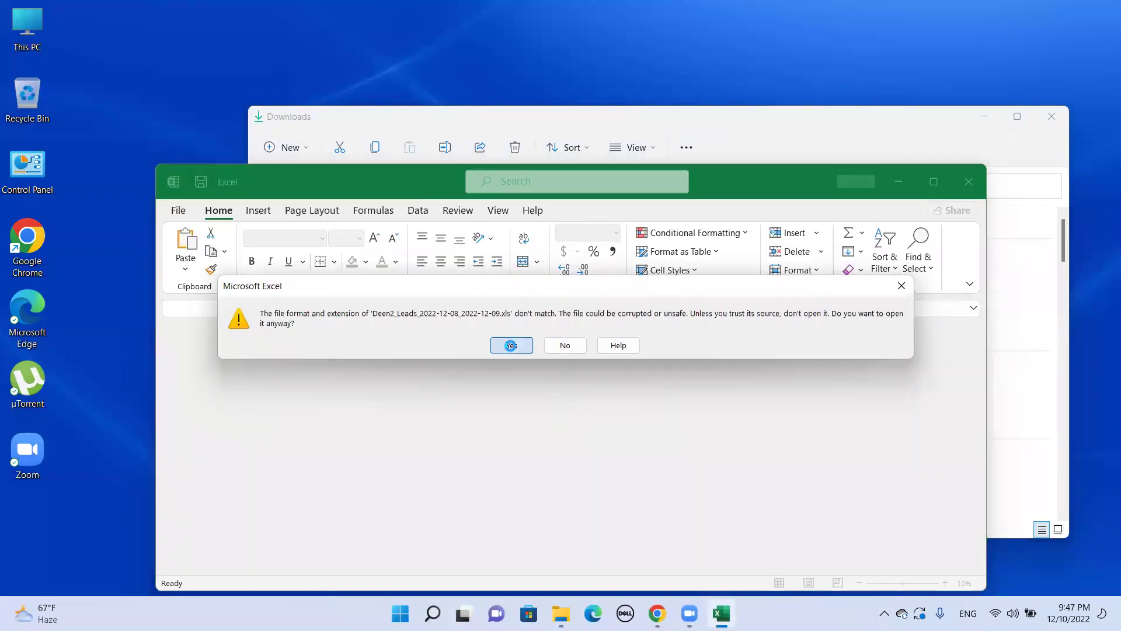
left_click(511, 345)
scroll(631, 403, "down", 12)
scroll(628, 424, "down", 20)
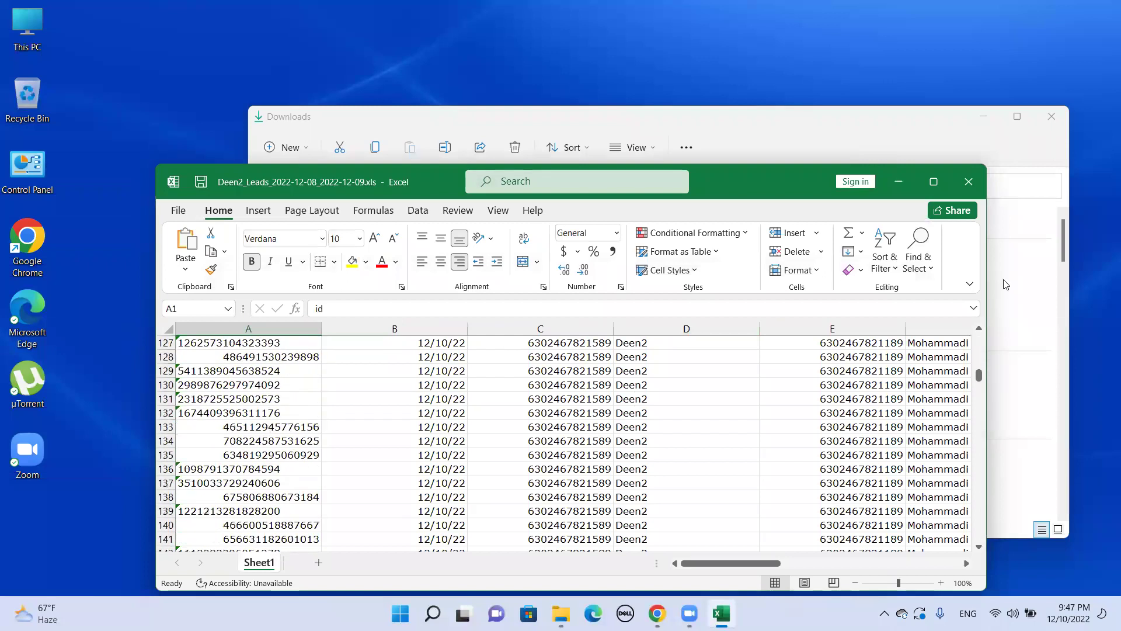
left_click(972, 179)
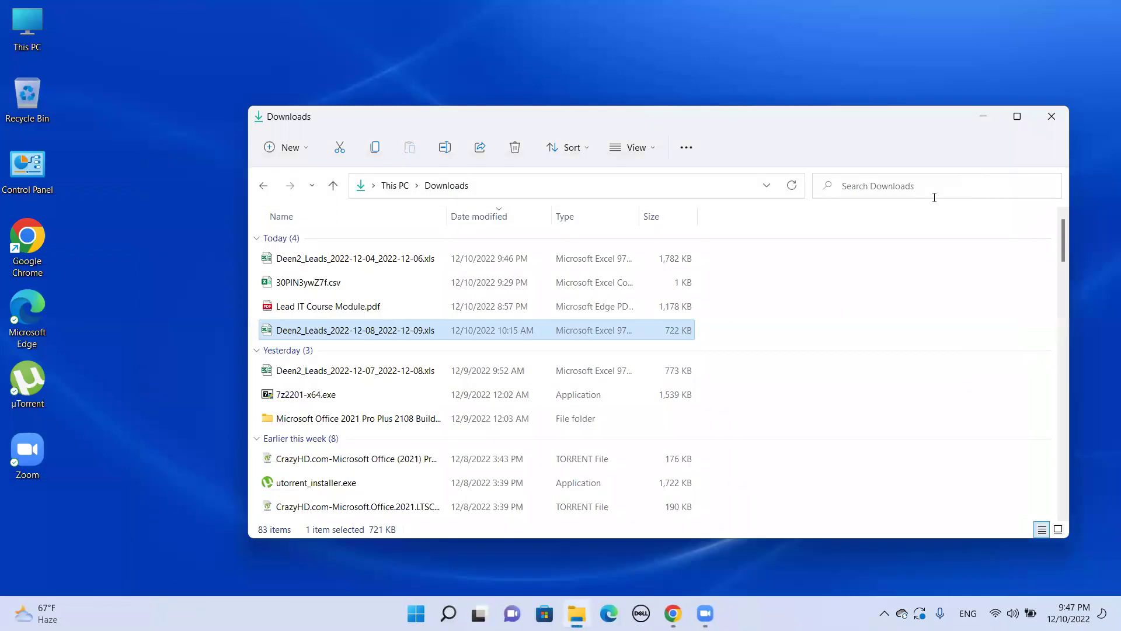
- Maximize the Downloads window and reopen Deen2_Leads_2022-12-08_2022-12-09.xls, accepting the file format warning
left_click(767, 69)
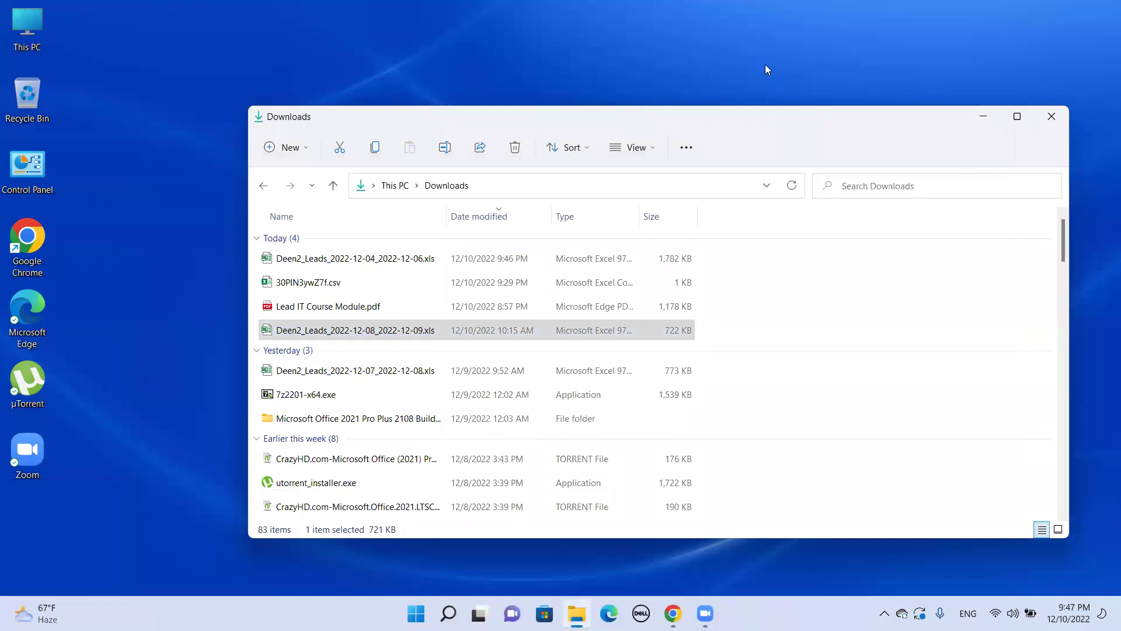
left_click(1017, 119)
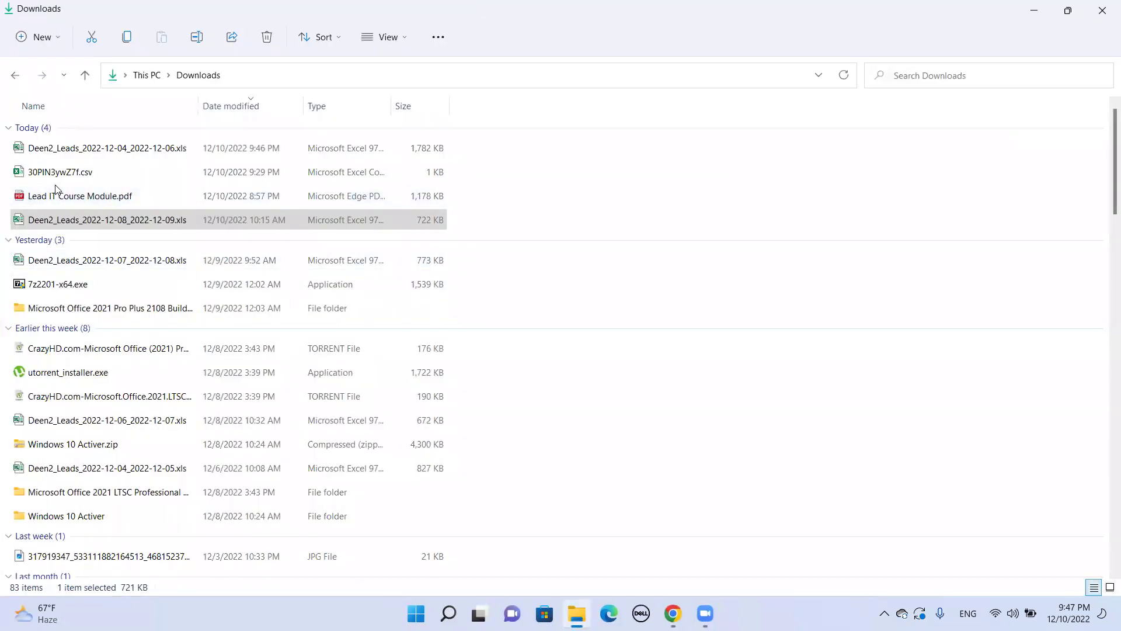
double_click(72, 217)
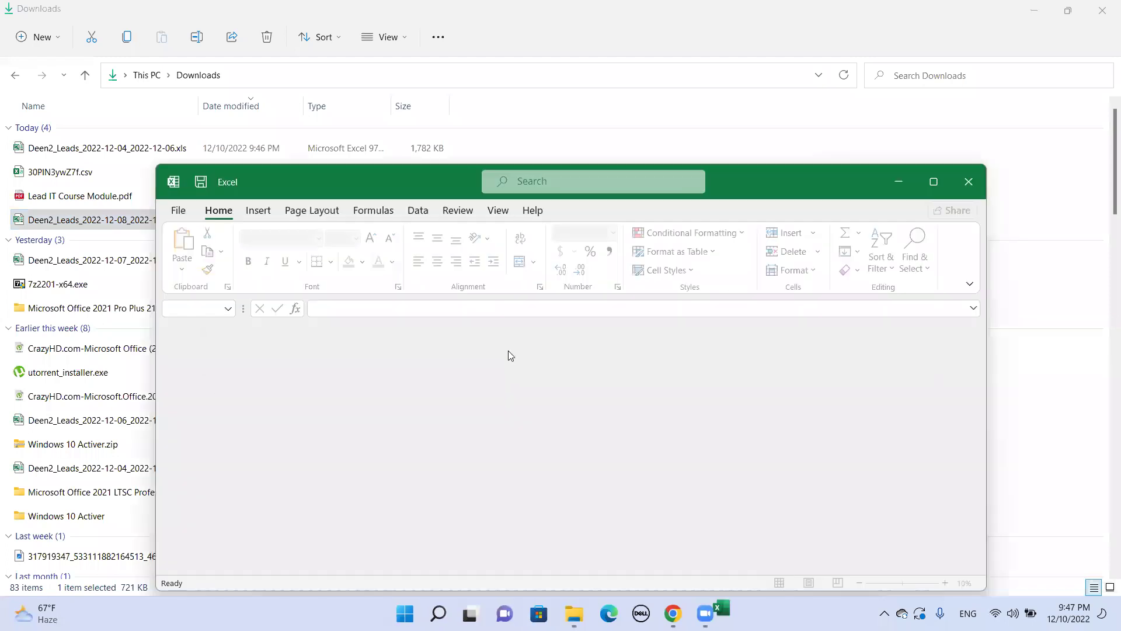
left_click(514, 345)
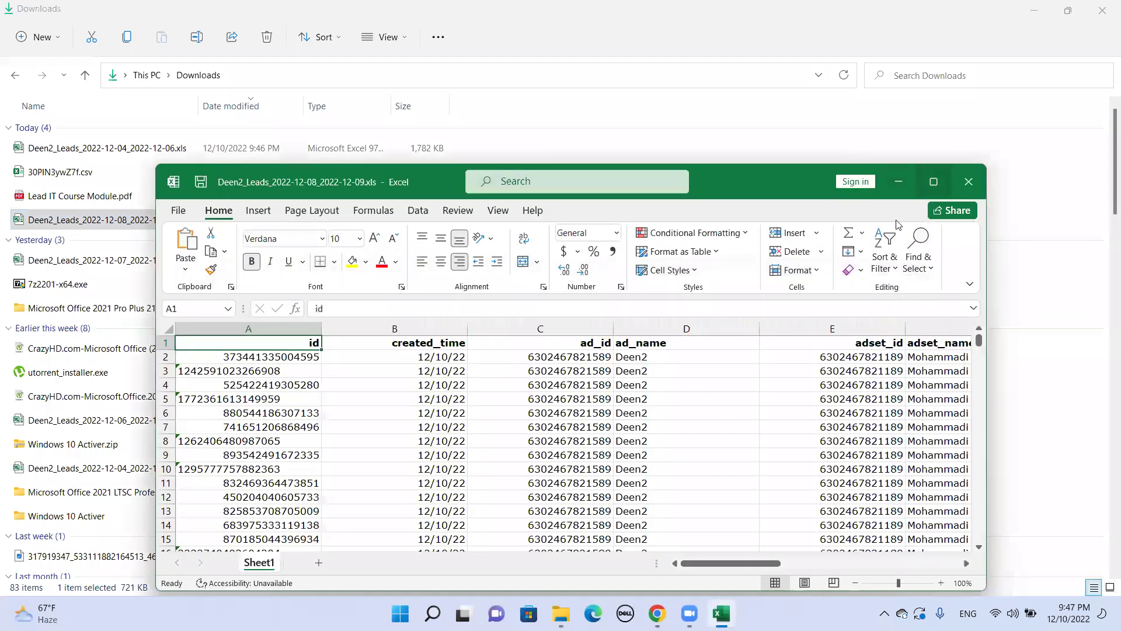
- Switch to Chrome, highlight the 28th class Data Entry points in the Lead IT Course Module PDF, and return to Excel
left_click(657, 611)
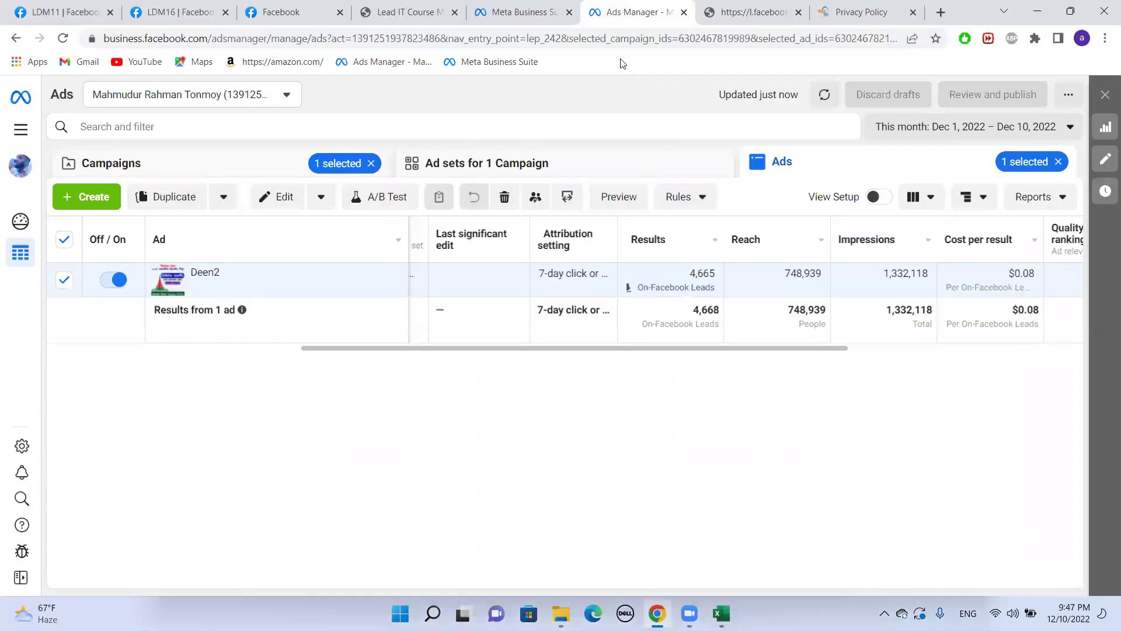
left_click(412, 8)
left_click_drag(780, 424, 922, 446)
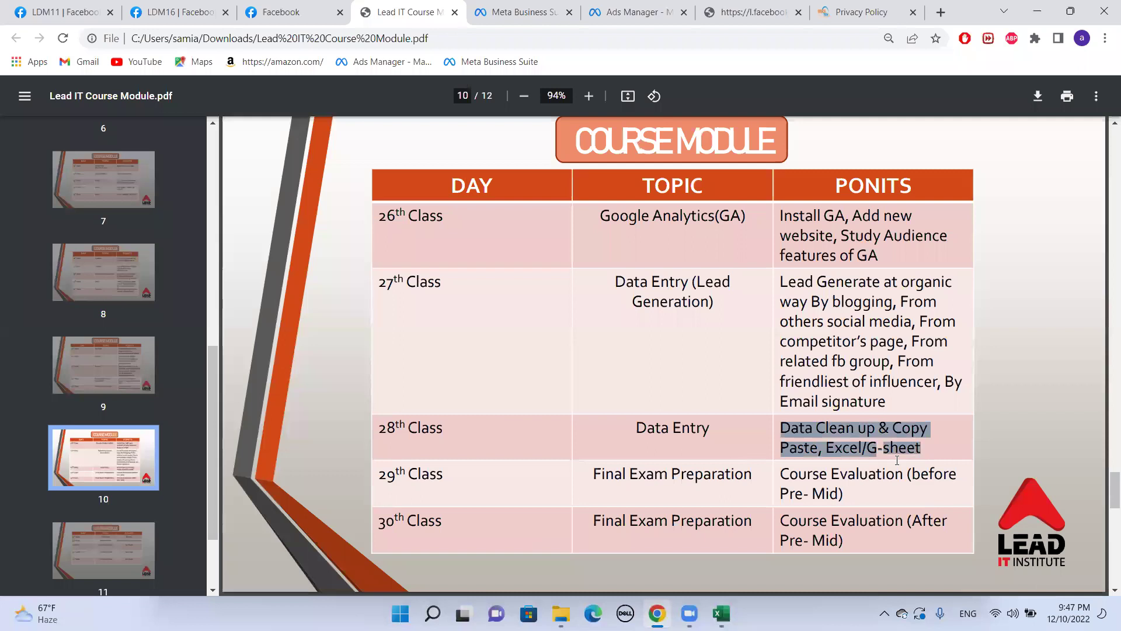
left_click(721, 613)
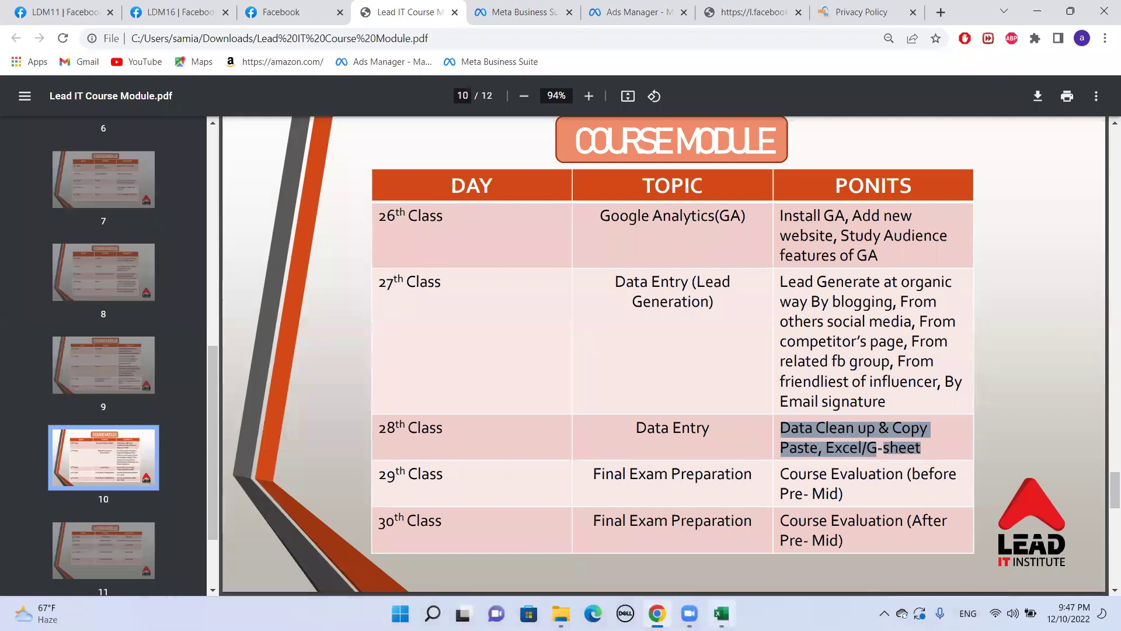
- Maximize the leads workbook and examine its column headers from id through phone_number
left_click(933, 182)
left_click(117, 234)
left_click(141, 182)
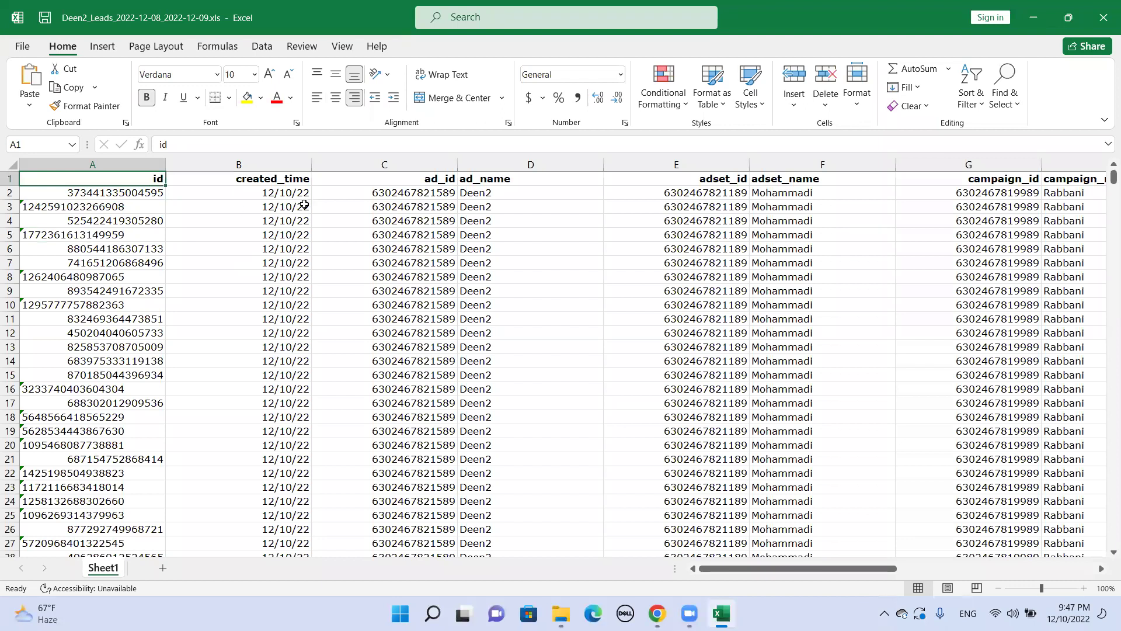
left_click(288, 176)
left_click(434, 177)
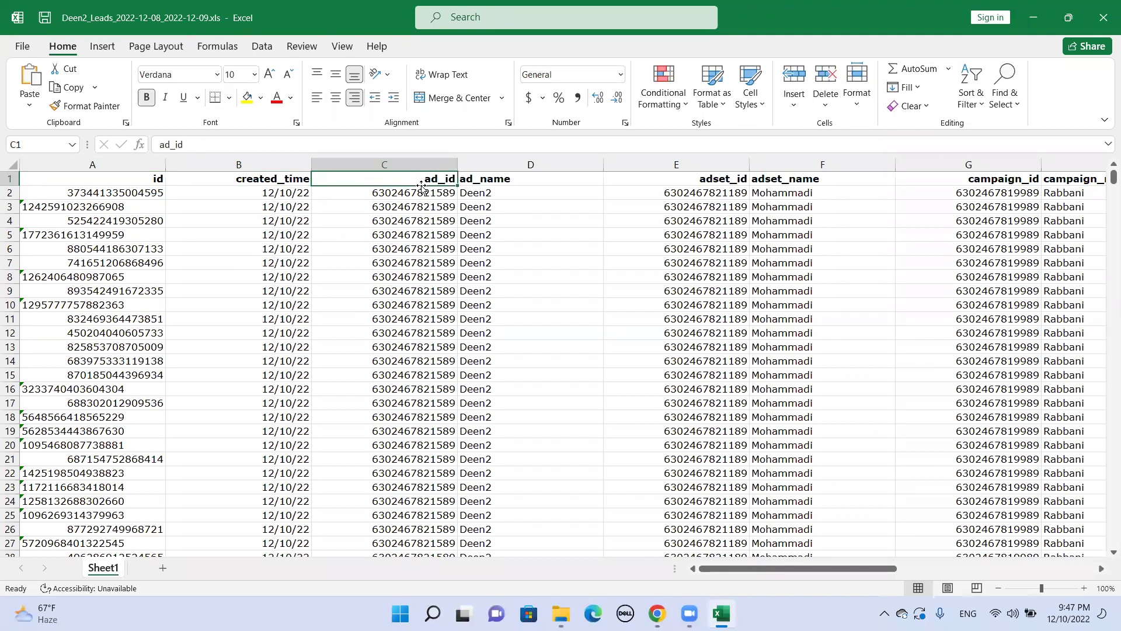
left_click(531, 179)
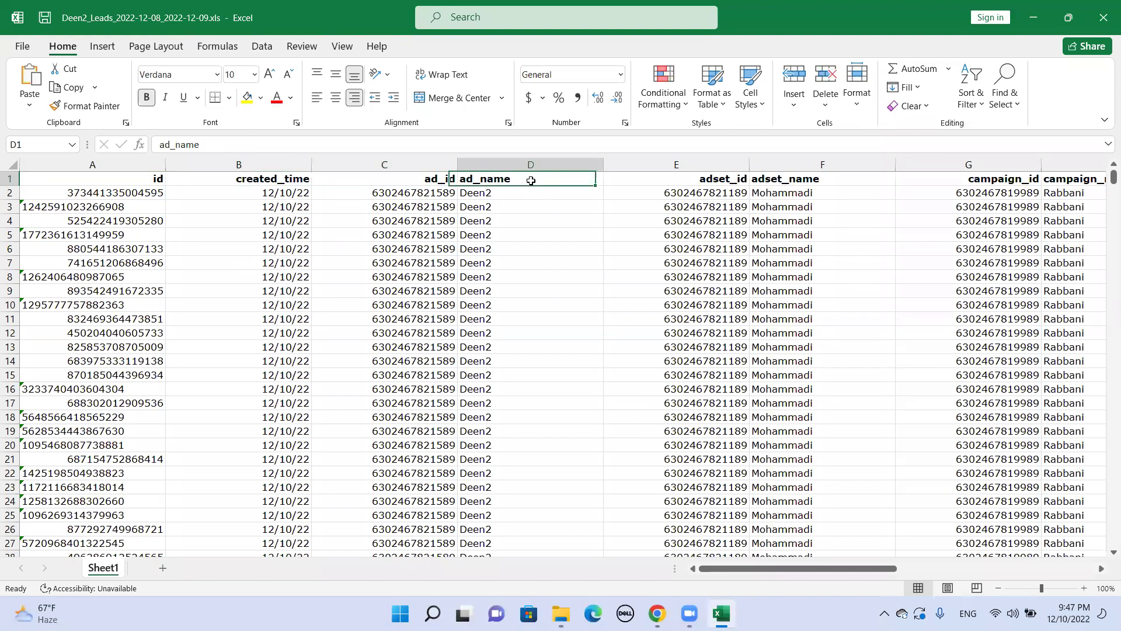
left_click(705, 179)
left_click(792, 177)
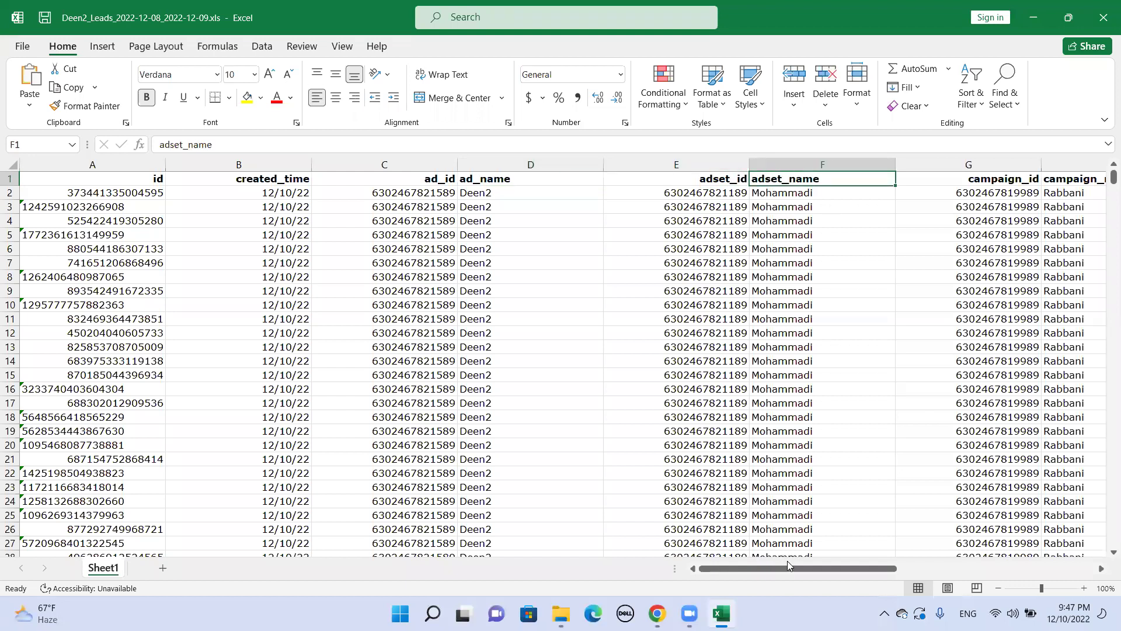
scroll(788, 566, "right", 3)
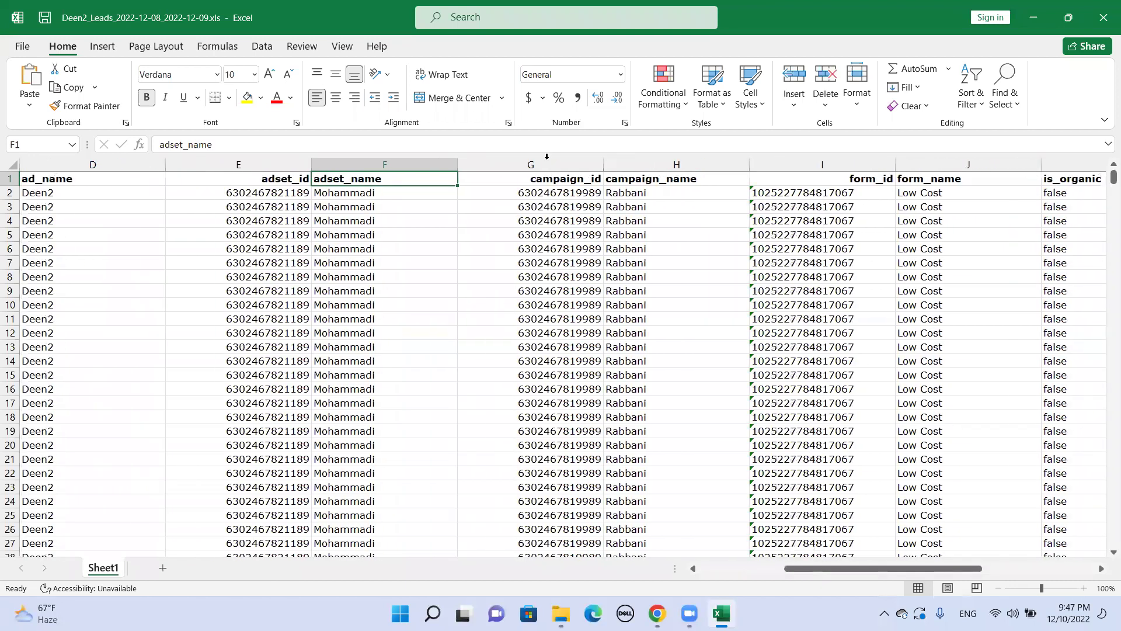
left_click_drag(797, 568, 945, 592)
left_click(812, 178)
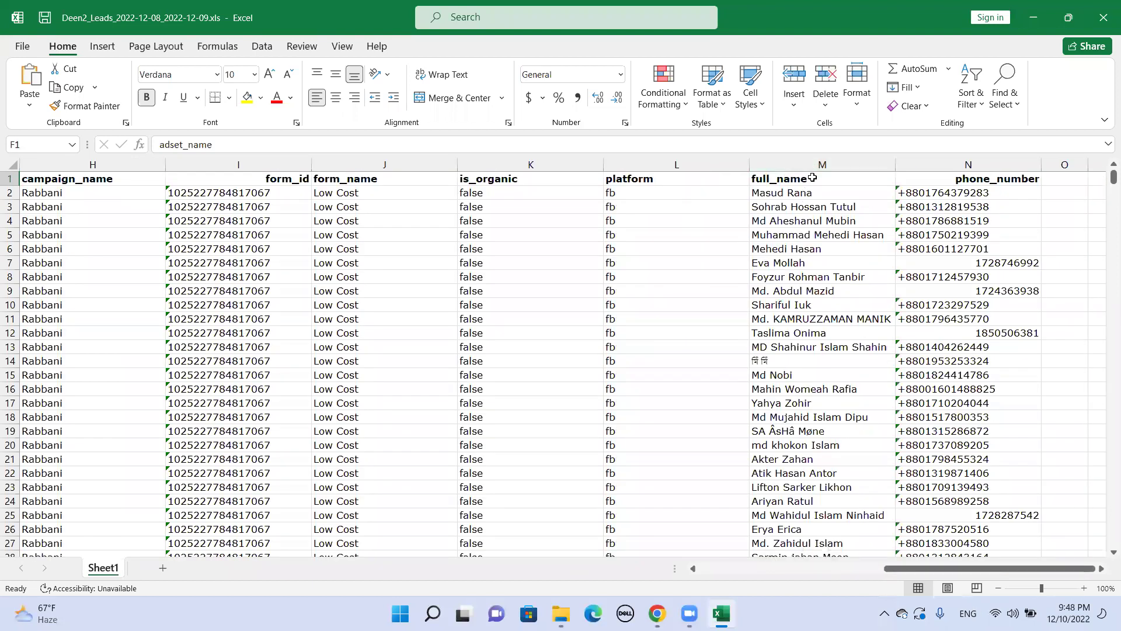
left_click(961, 178)
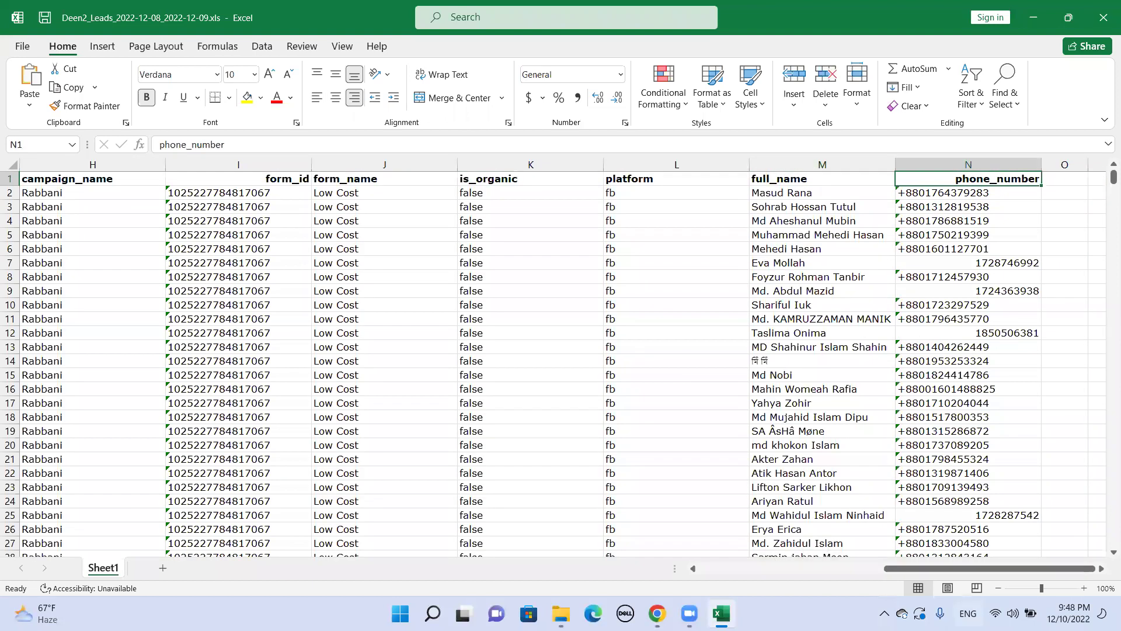
left_click_drag(945, 566, 292, 479)
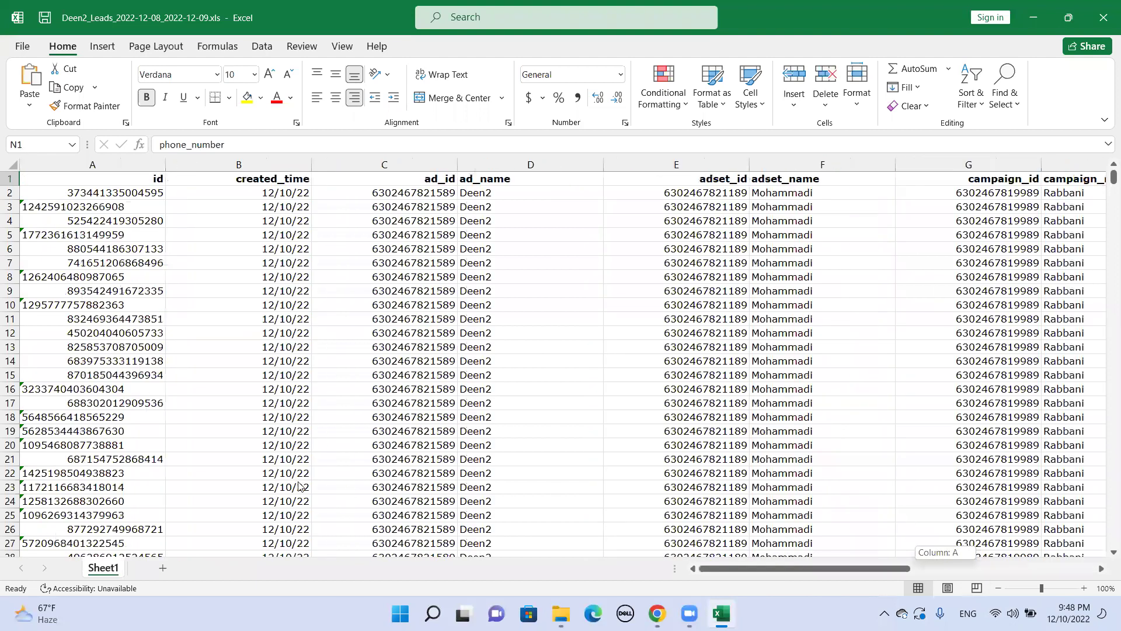
left_click_drag(677, 571, 838, 254)
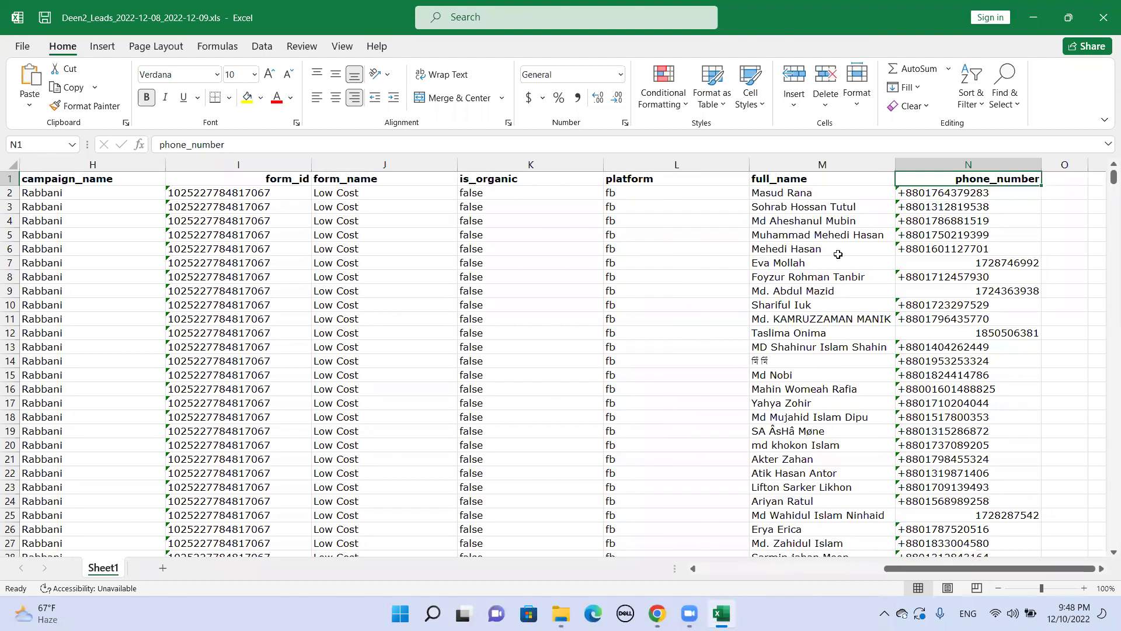
- Copy the full_name and phone_number data in M1:N20 into a new sheet starting at cell A1
left_click_drag(832, 184, 944, 442)
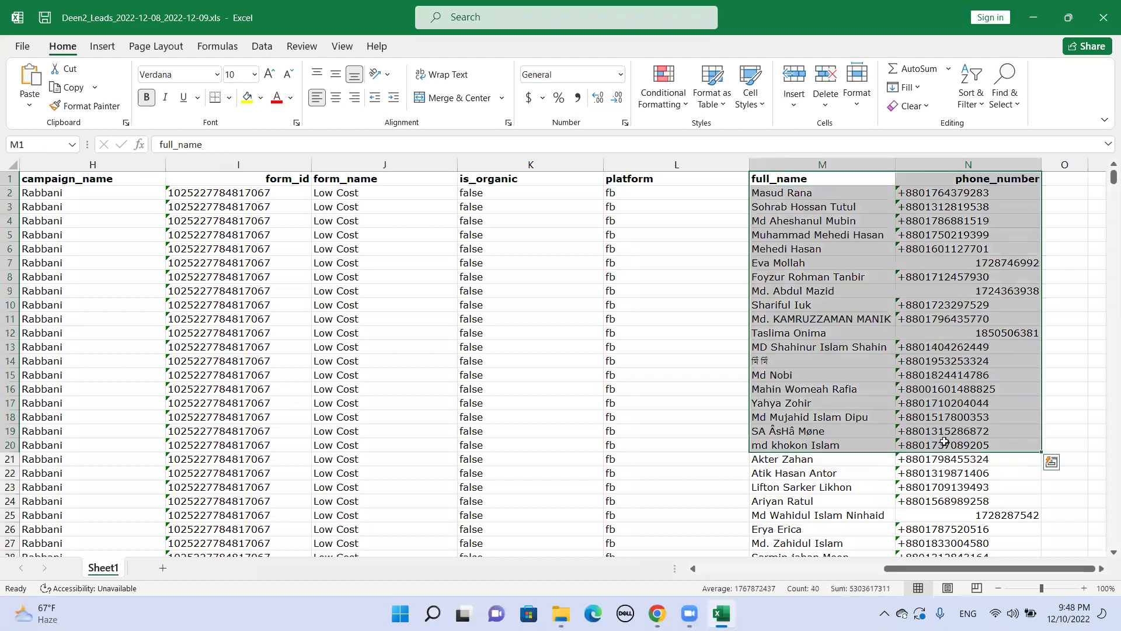
key("ctrl+c")
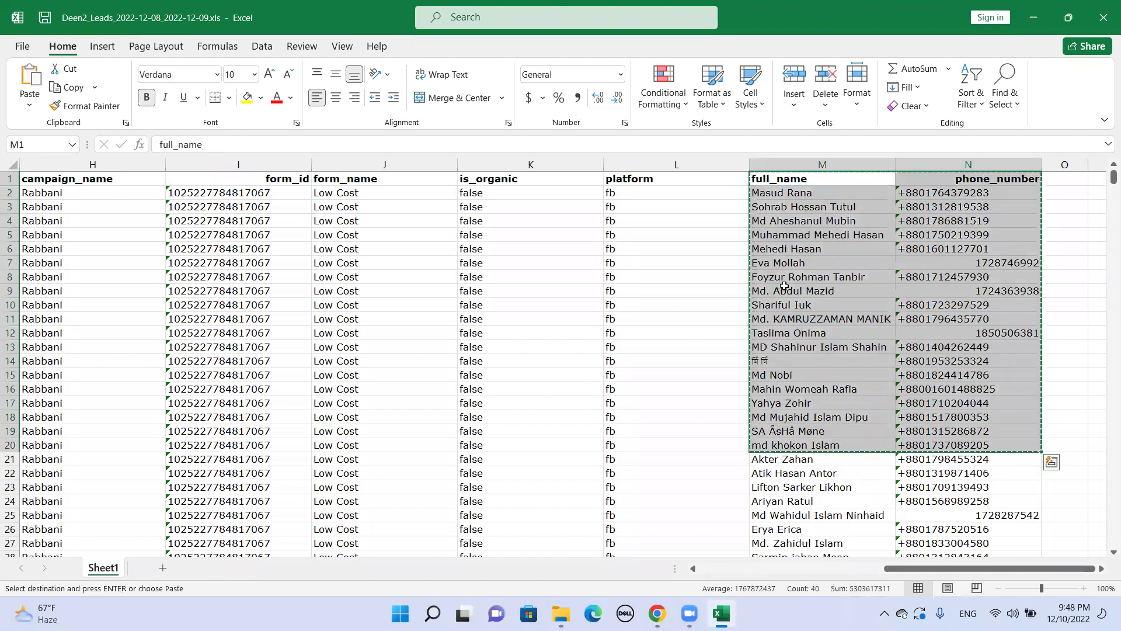
left_click(162, 568)
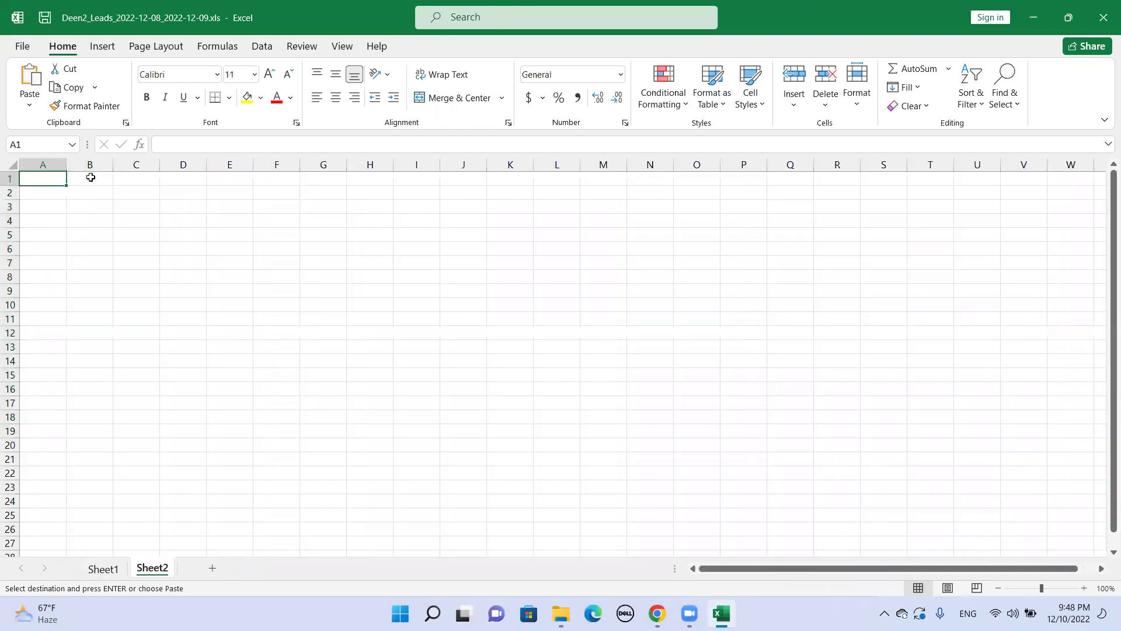
left_click(86, 203)
left_click(45, 181)
key("ctrl+v")
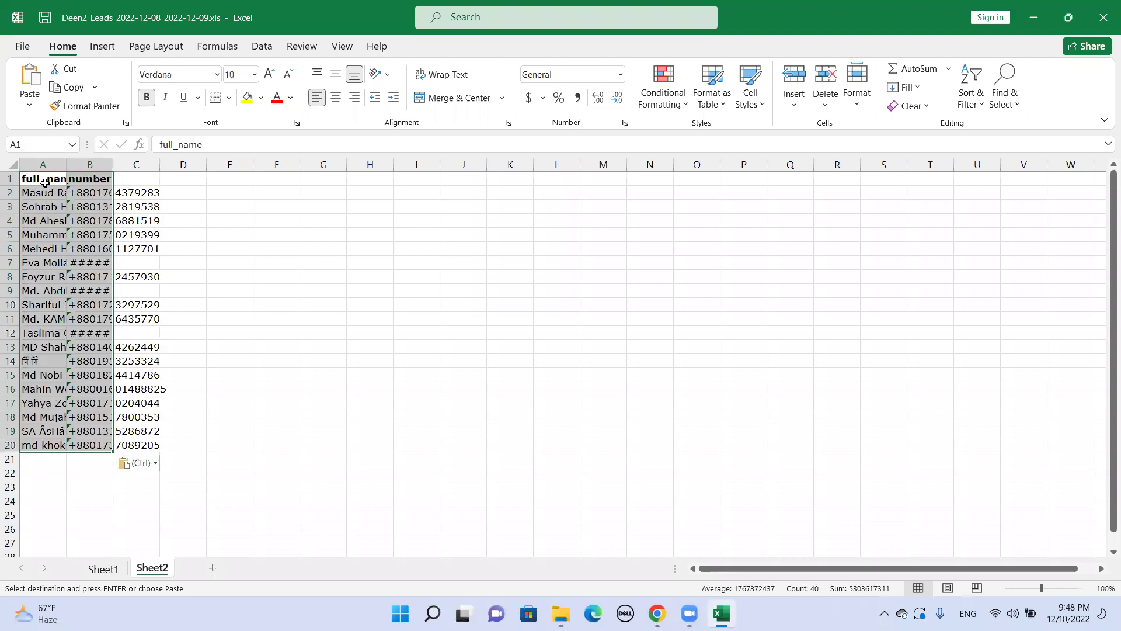
- Widen columns A and B on Sheet2 so the full names and phone numbers fit
left_click(374, 290)
left_click_drag(66, 165, 303, 166)
left_click(445, 296)
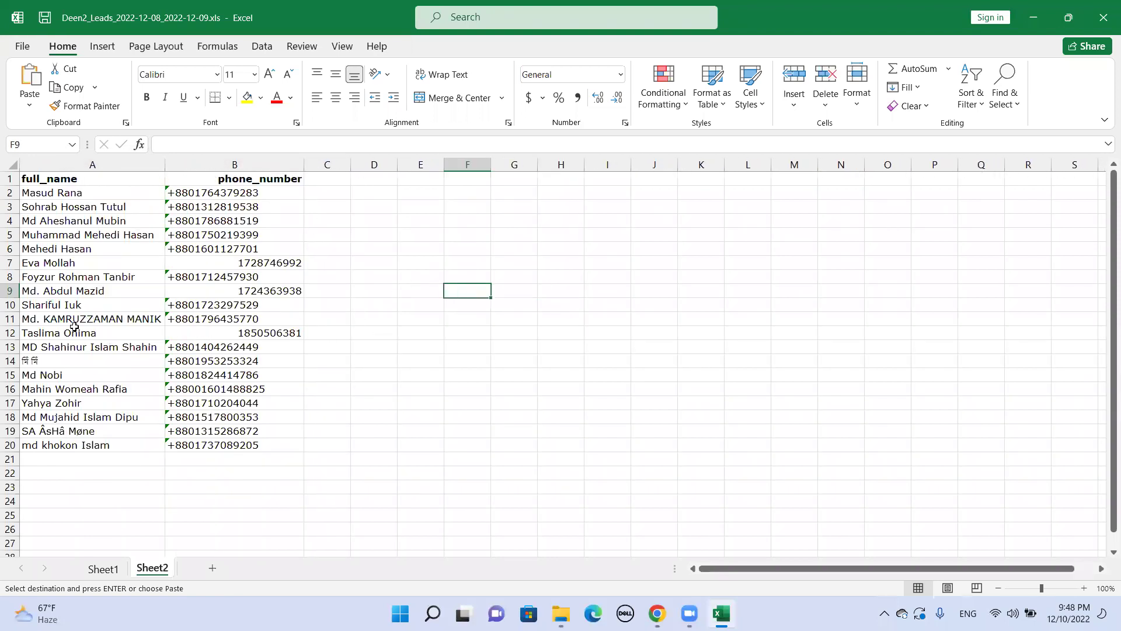
left_click(143, 214)
left_click_drag(165, 166, 205, 178)
left_click(505, 347)
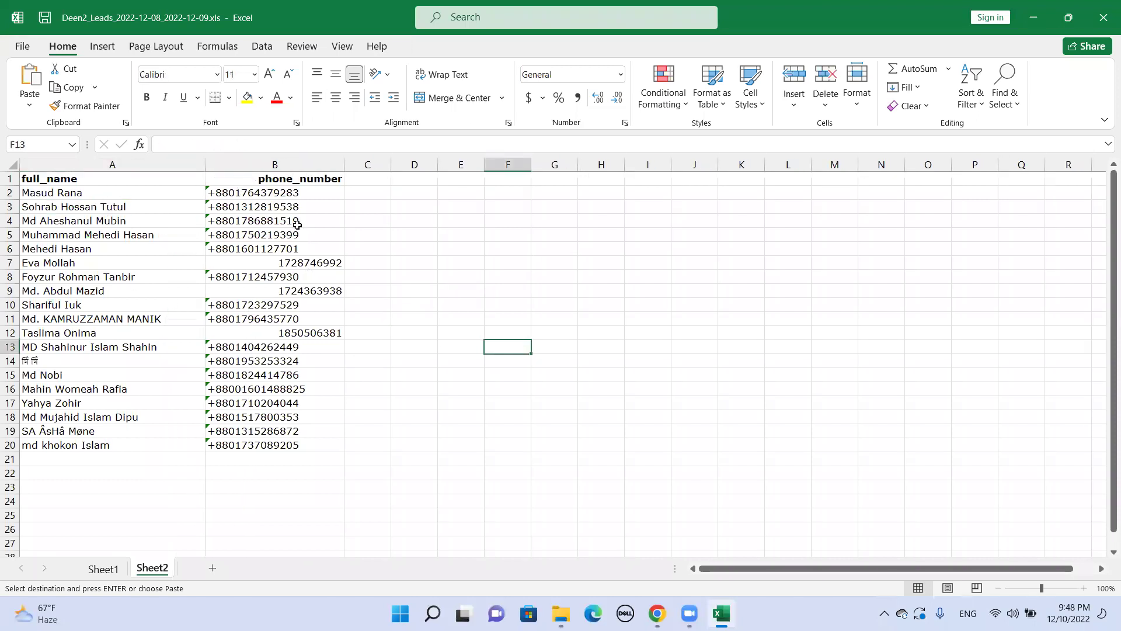
- Add the country code +880 in front of the phone number in cell B7
left_click(235, 204)
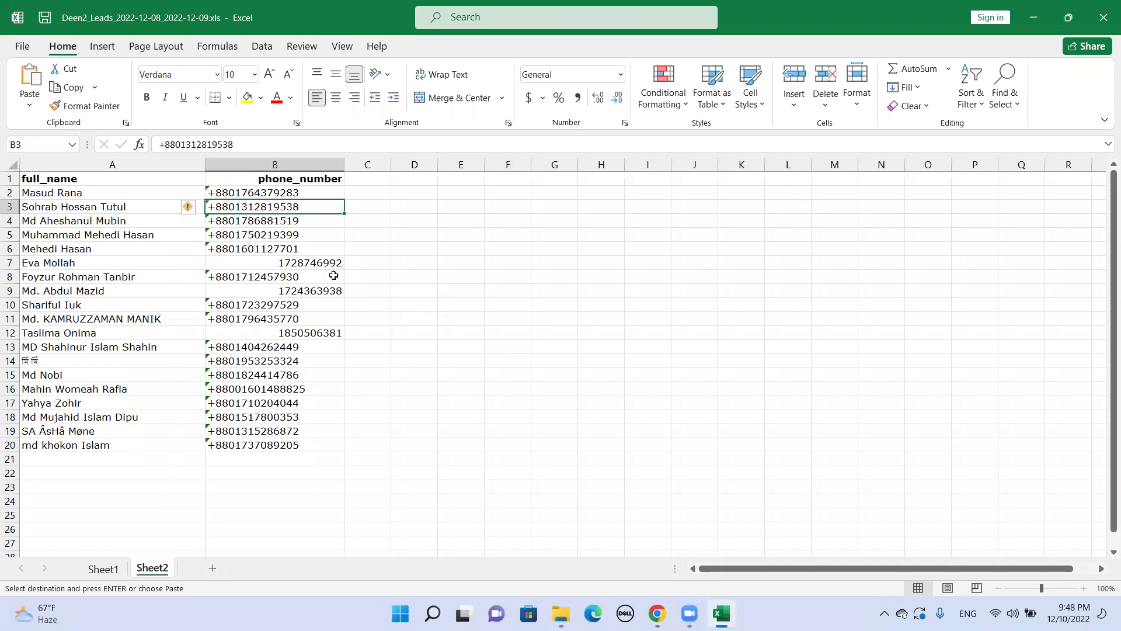
left_click(309, 263)
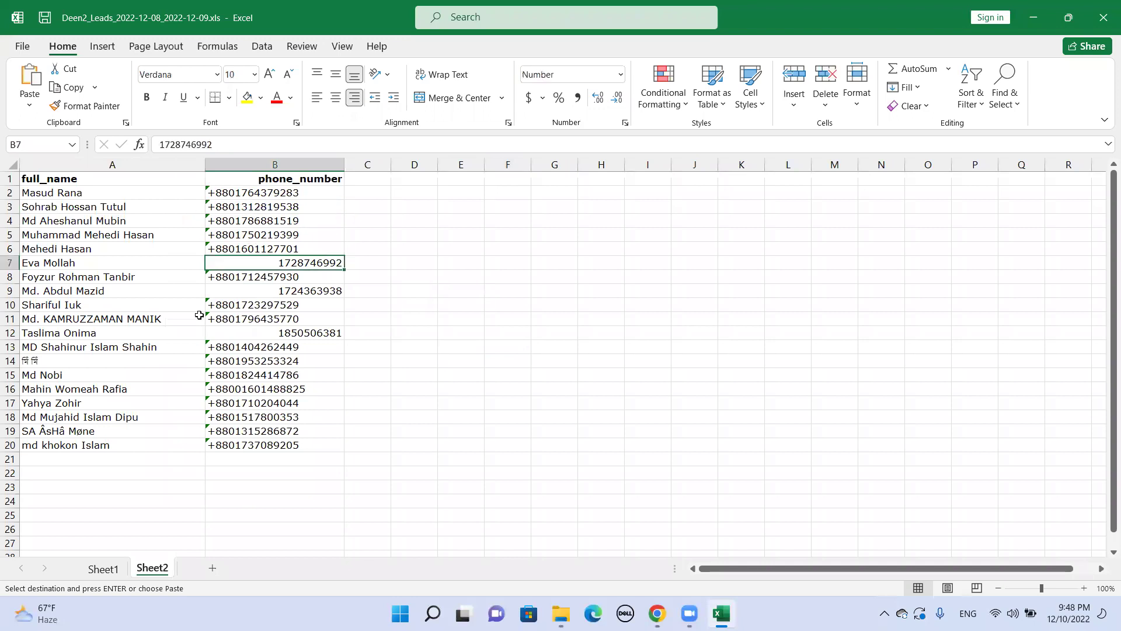
left_click(241, 207)
left_click(270, 265)
left_click(150, 150)
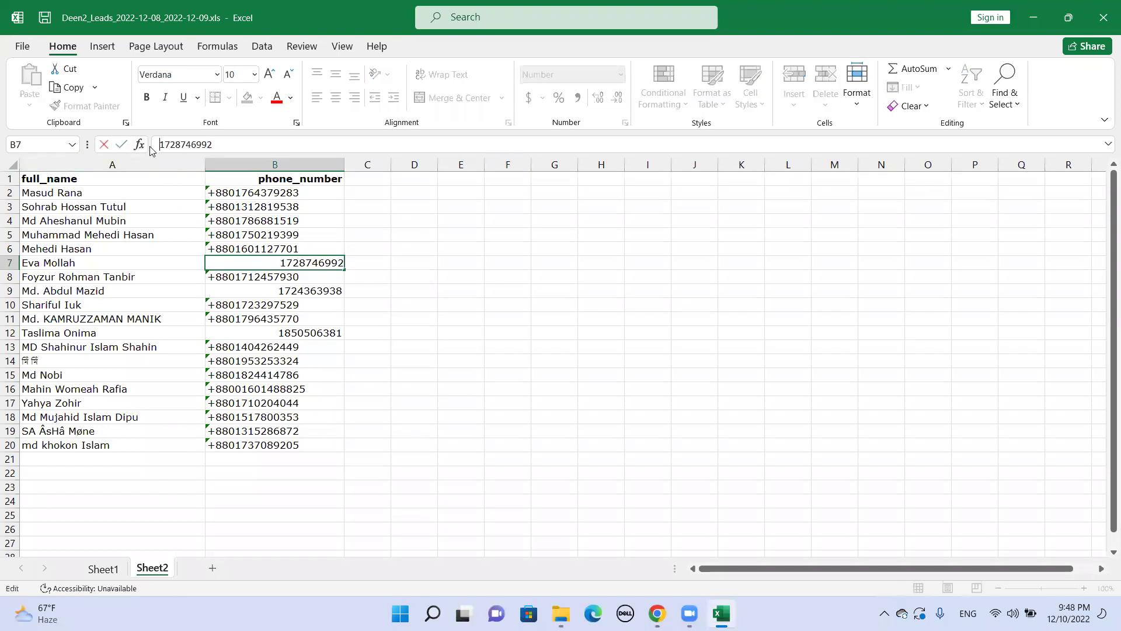
type("+880")
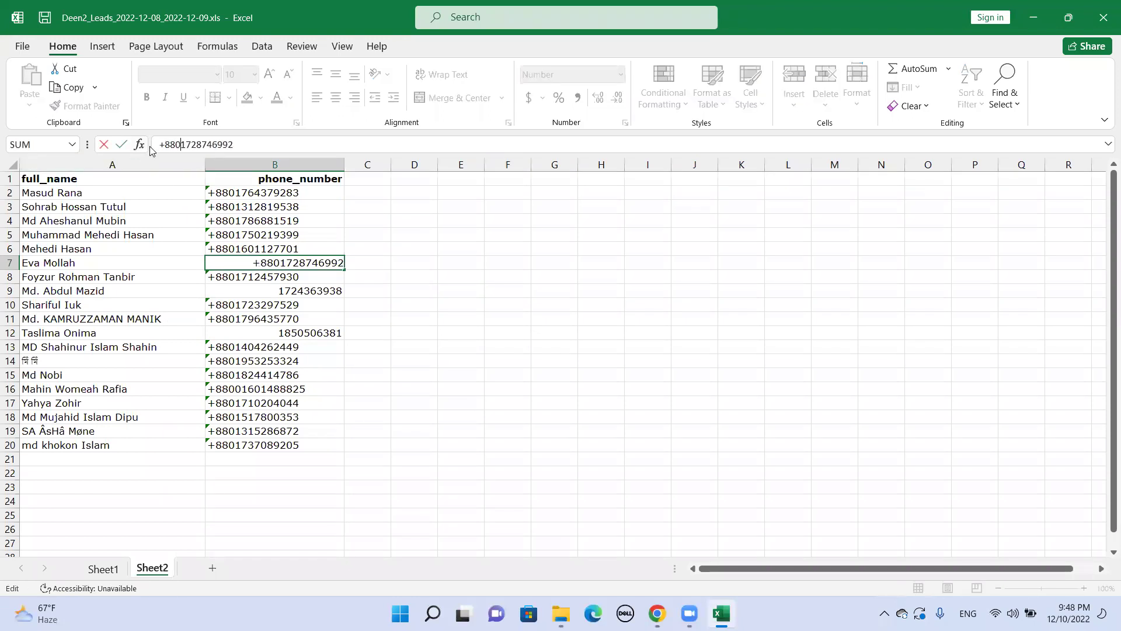
key("Return")
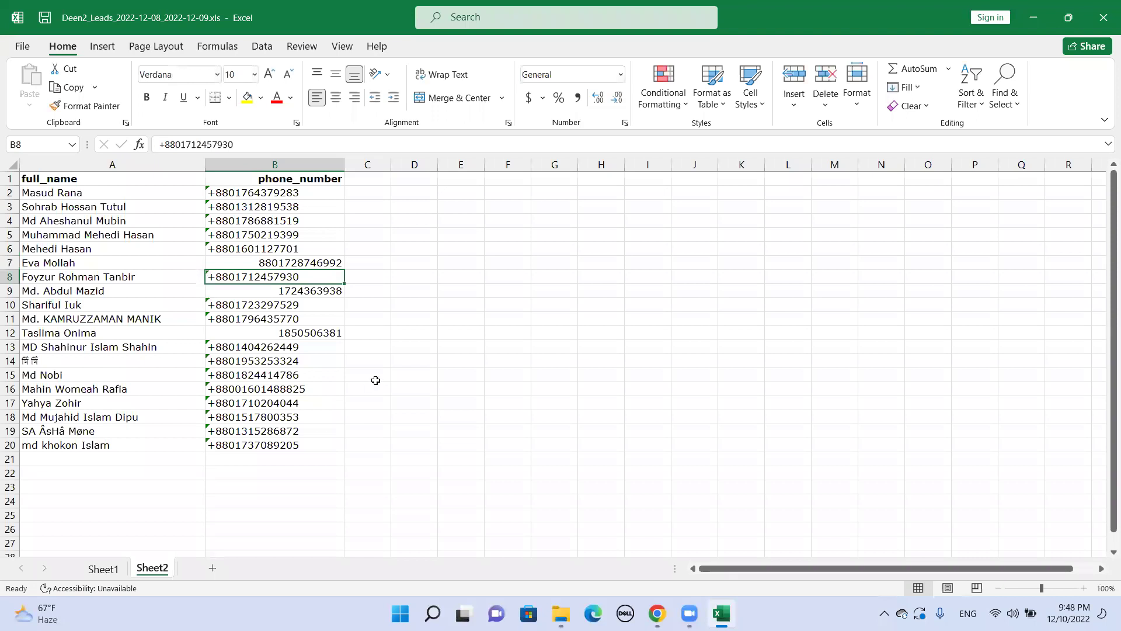
- Try the Text number format on the whole phone_number column and undo it
left_click(286, 290)
left_click(270, 192)
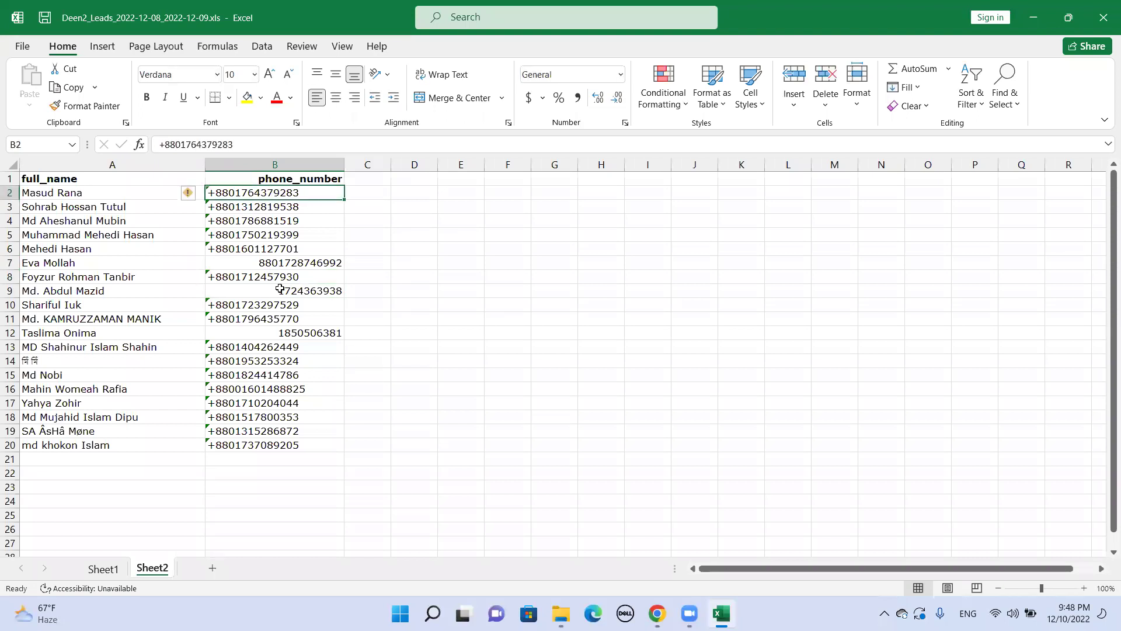
left_click(275, 261)
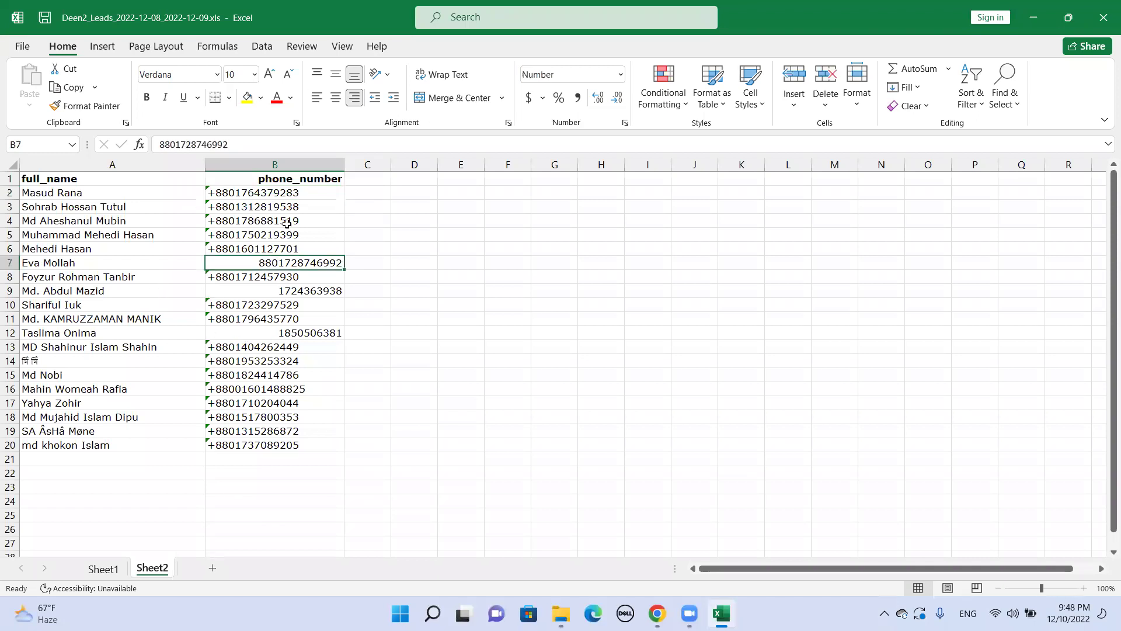
left_click(242, 196)
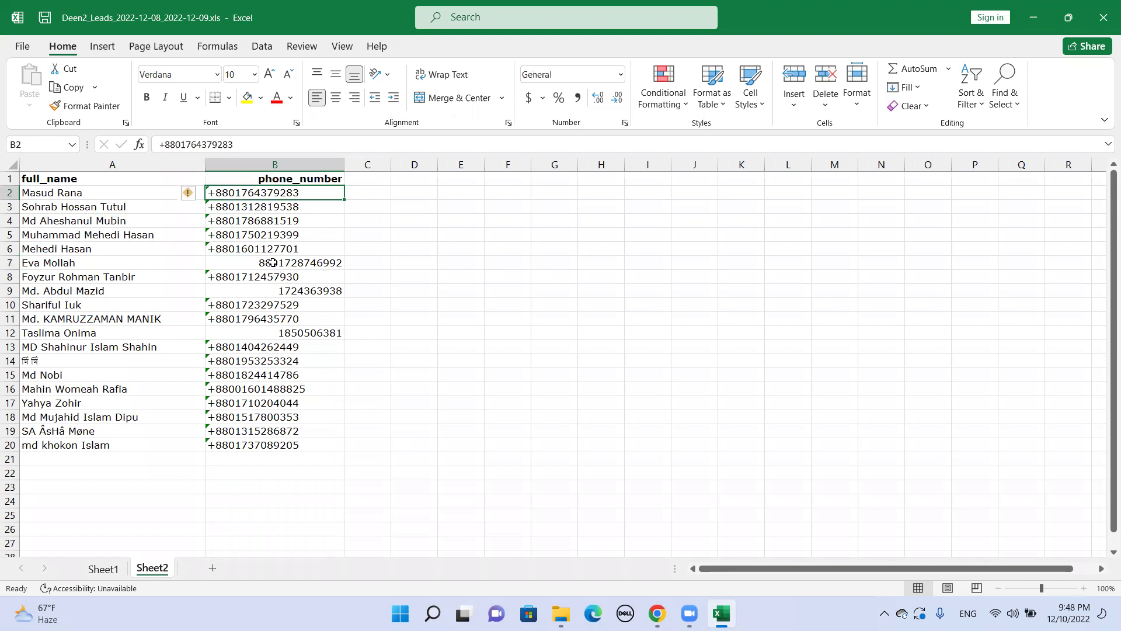
left_click(274, 263)
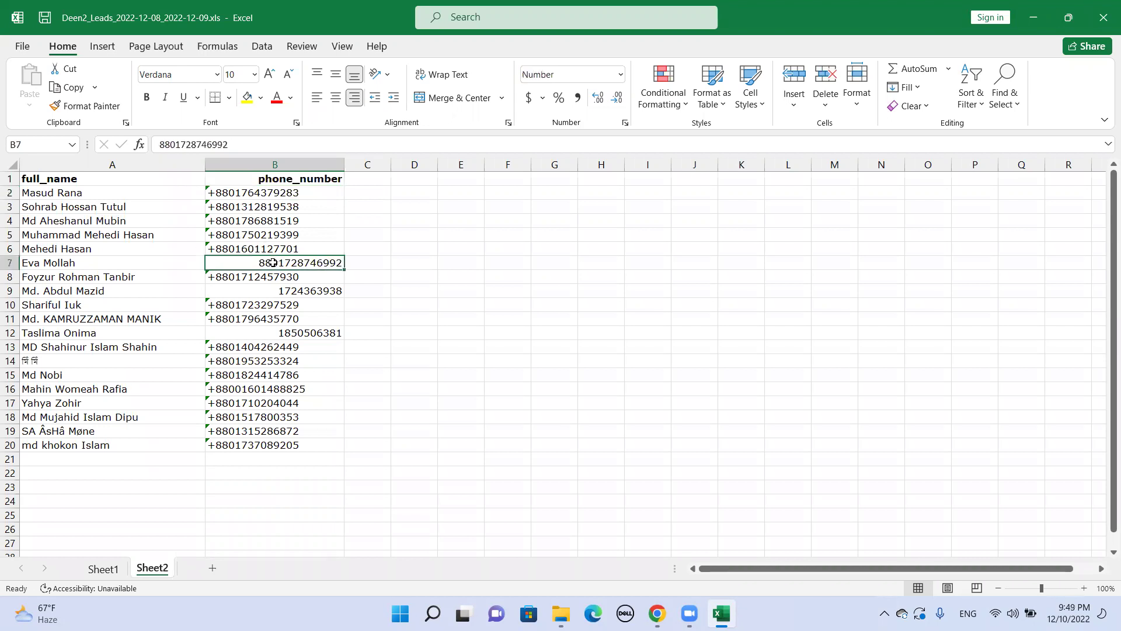
left_click(271, 164)
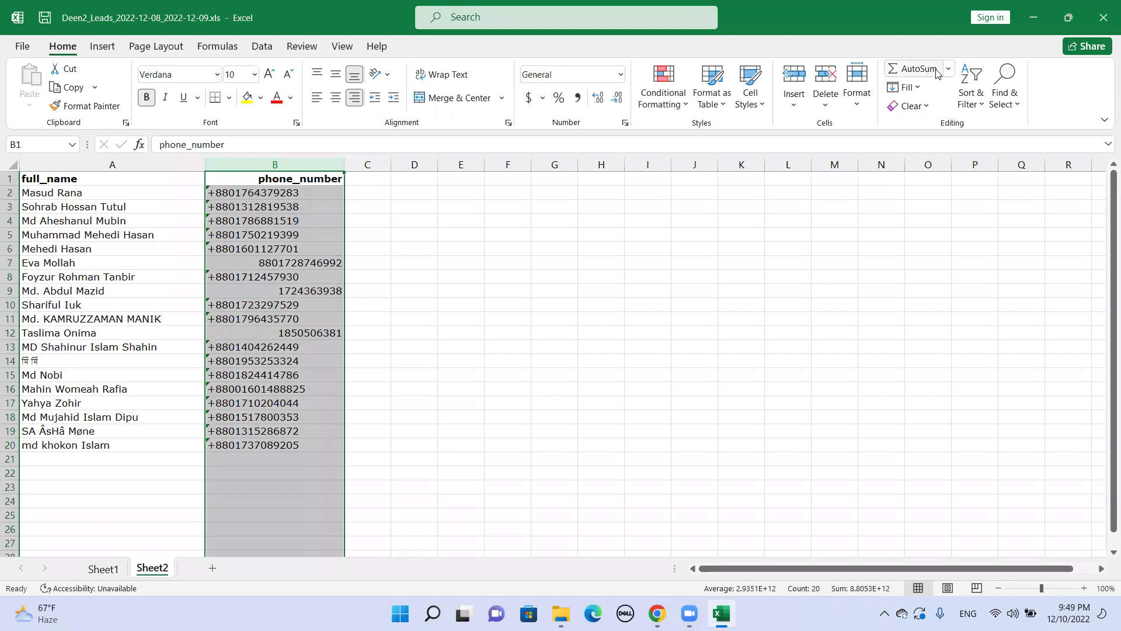
left_click(972, 108)
left_click(971, 105)
left_click(625, 123)
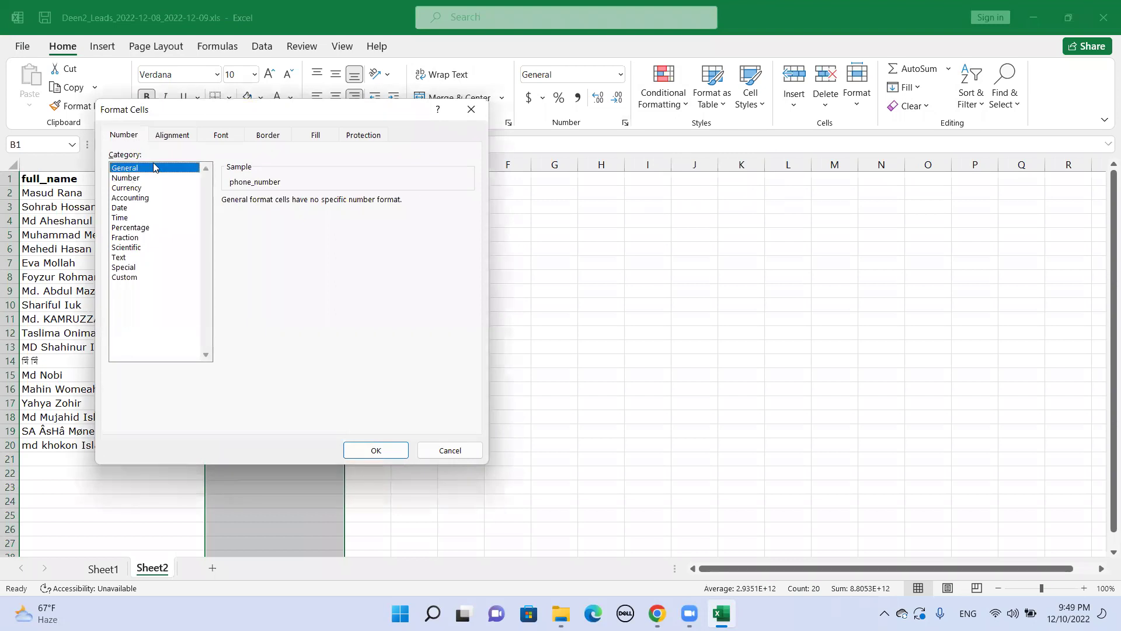
left_click(118, 258)
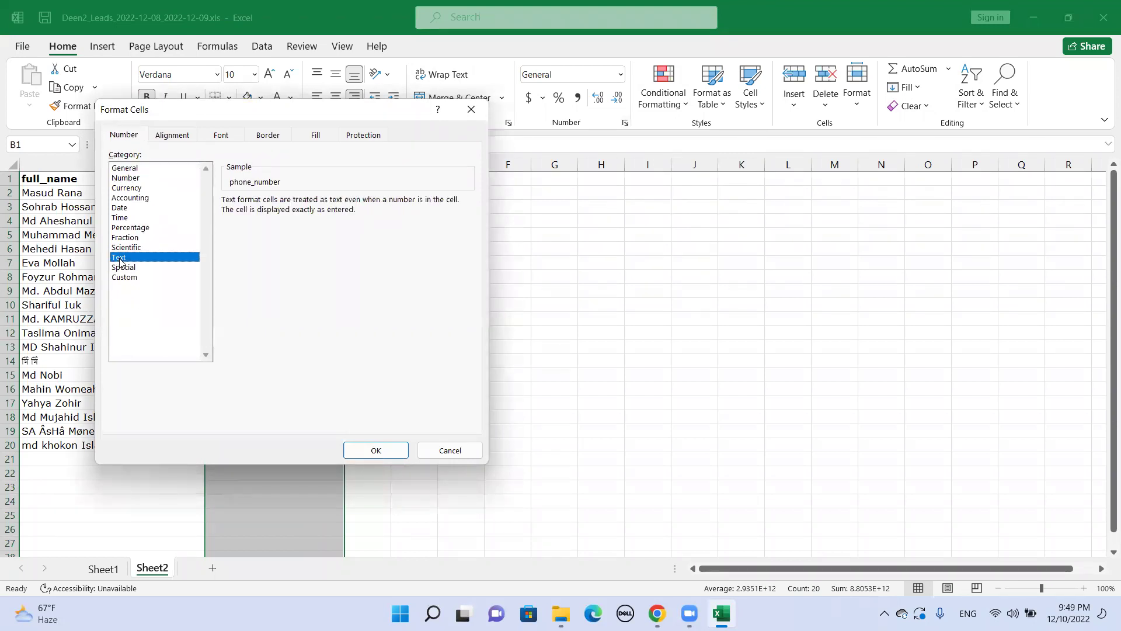
left_click(374, 451)
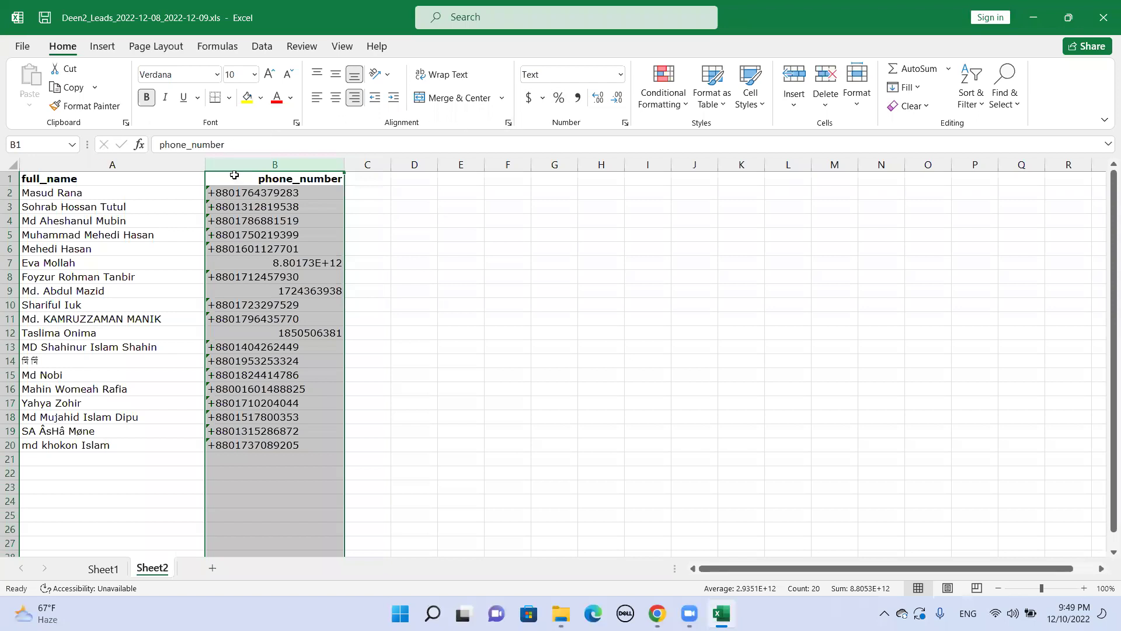
key("ctrl+z")
- Try the General number format on the phone_number column
left_click(624, 123)
left_click(155, 169)
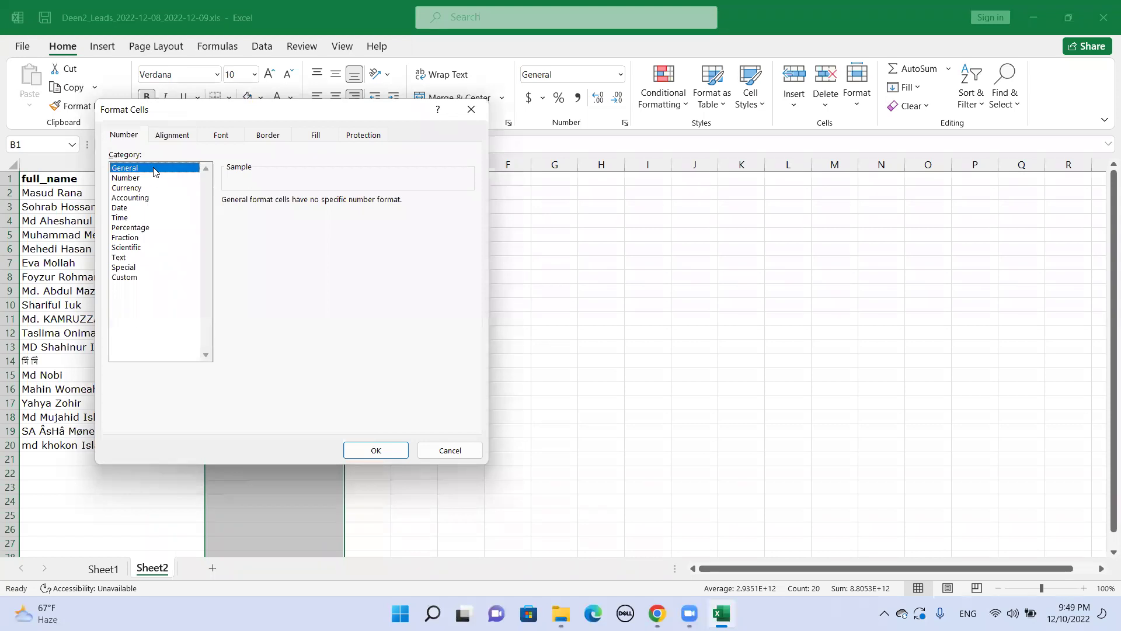
left_click(389, 448)
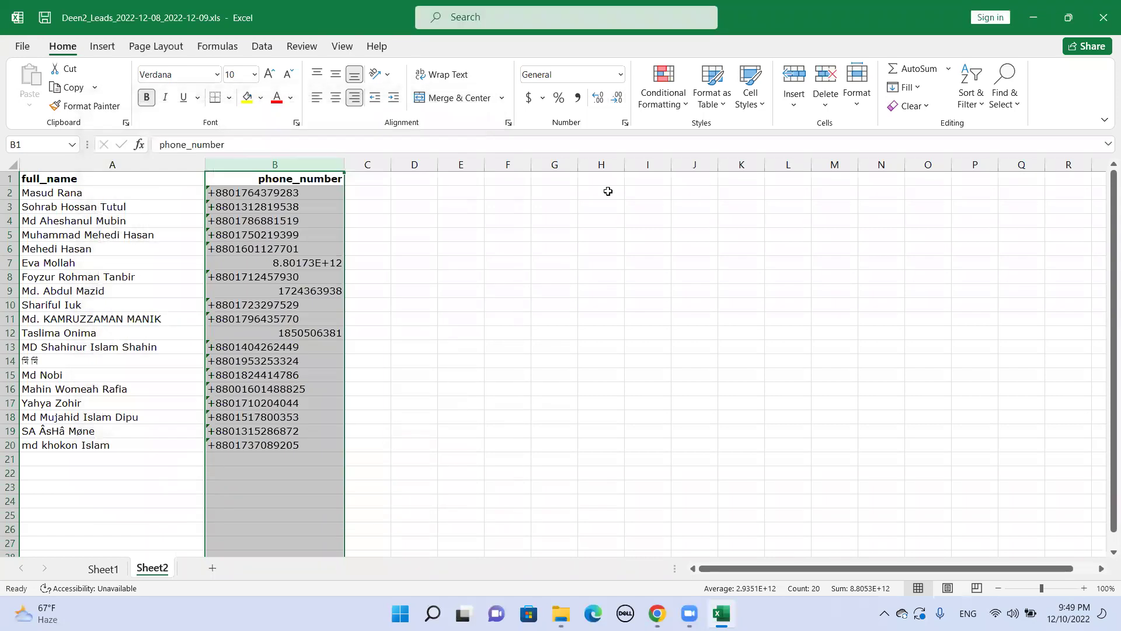
left_click(515, 222)
- Apply the Number format to the phone_number column
left_click(276, 163)
left_click(619, 77)
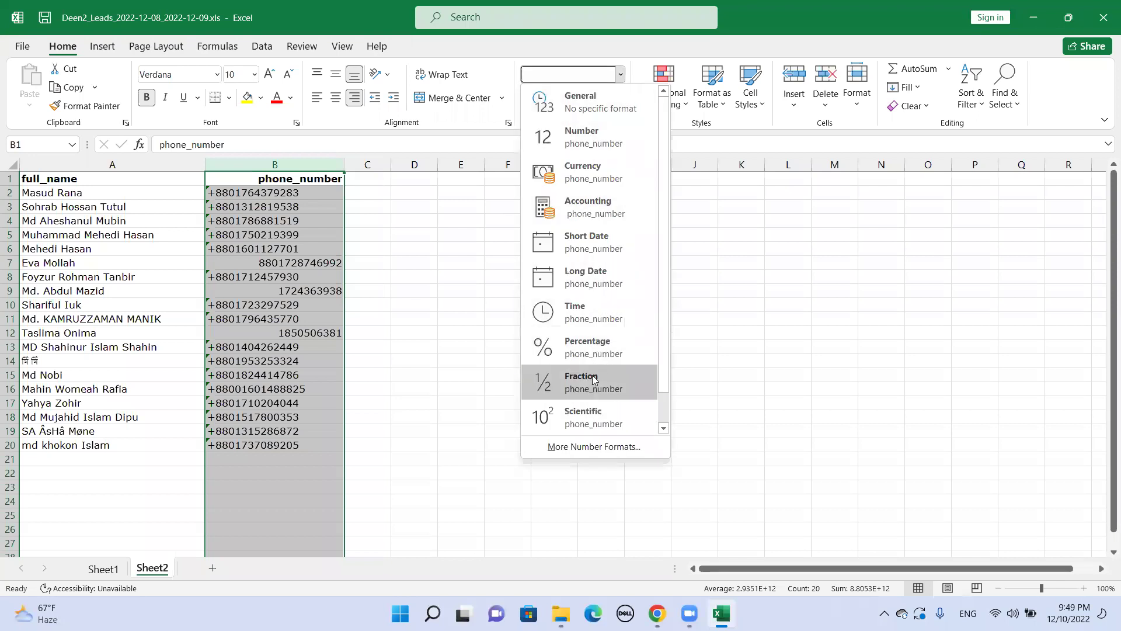
left_click(584, 137)
left_click(408, 295)
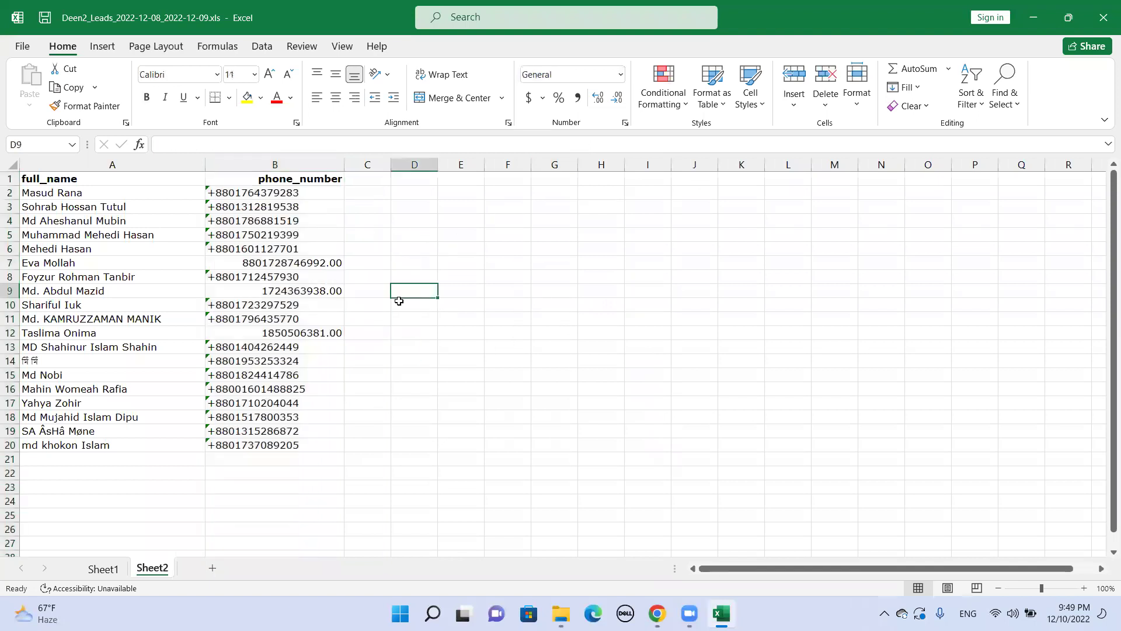
- Try the General and Text number formats in turn on the phone_number column
left_click(310, 266)
left_click(307, 169)
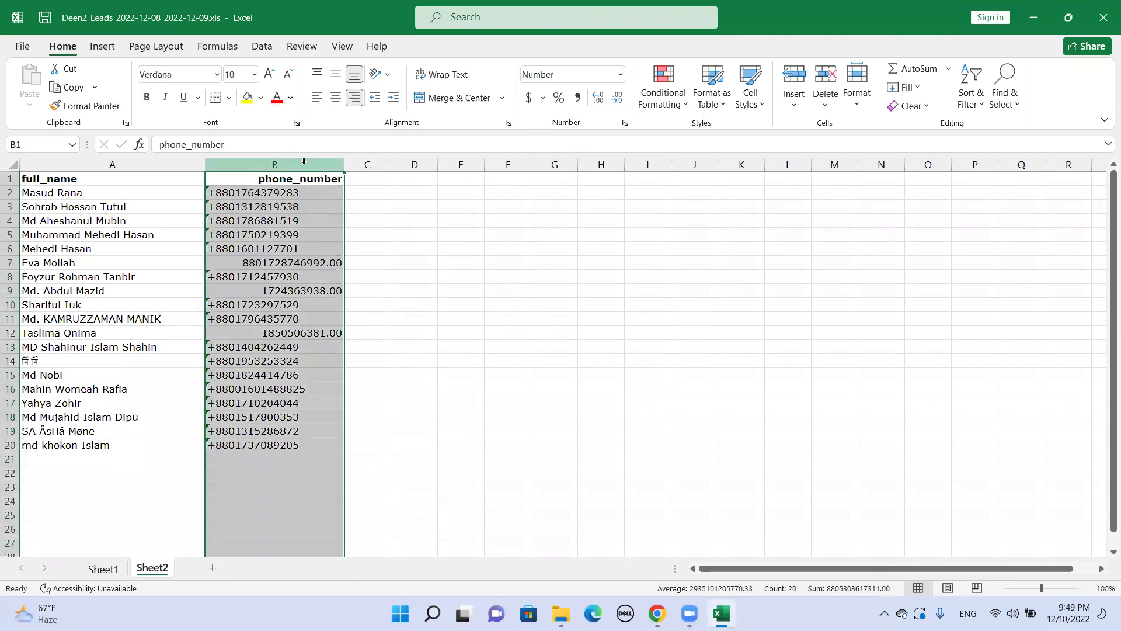
left_click(620, 80)
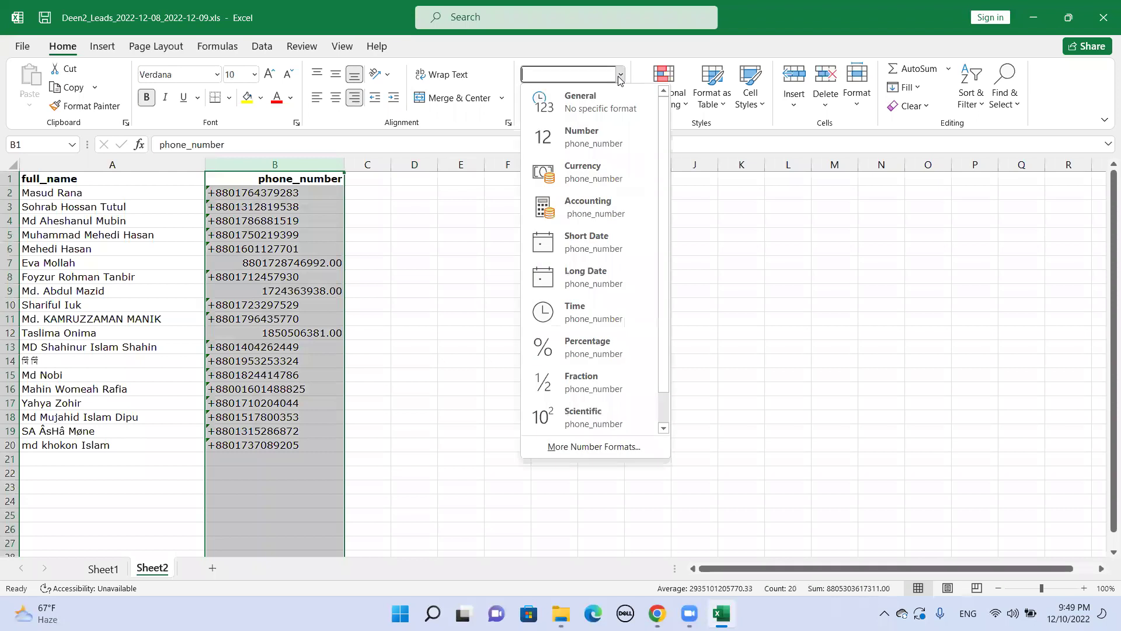
left_click(606, 105)
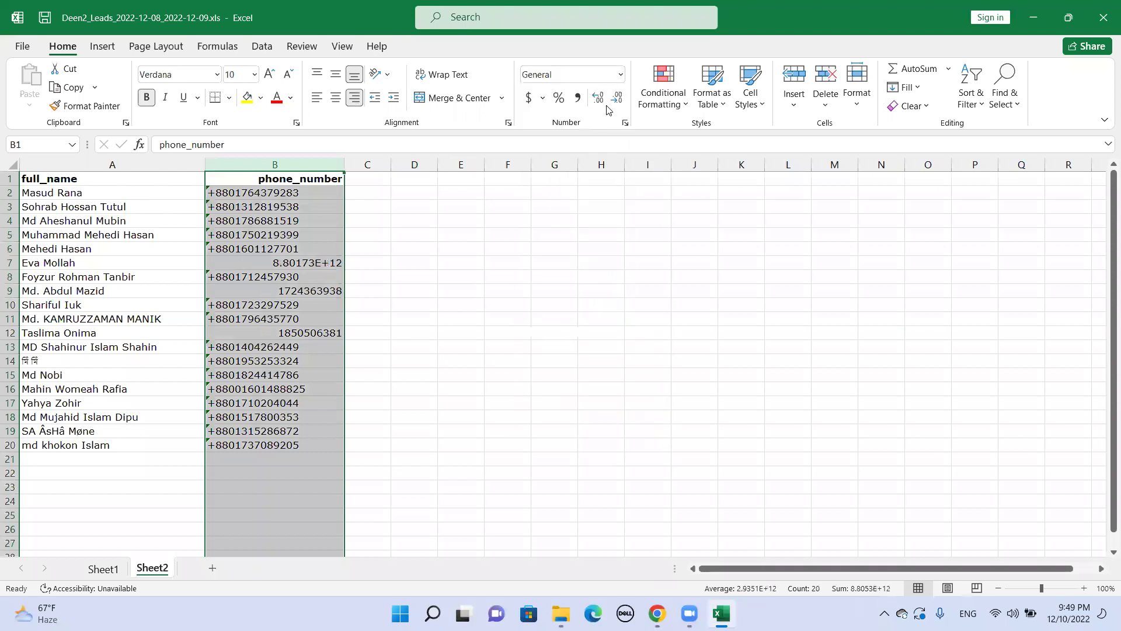
left_click(620, 72)
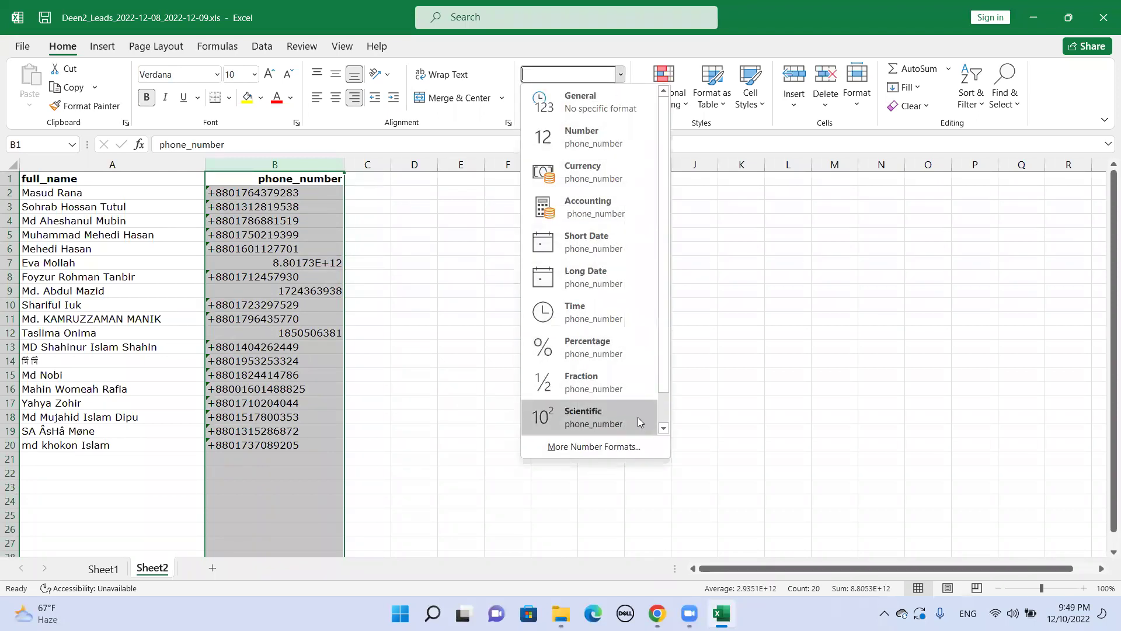
scroll(606, 298, "down", 1)
left_click(605, 419)
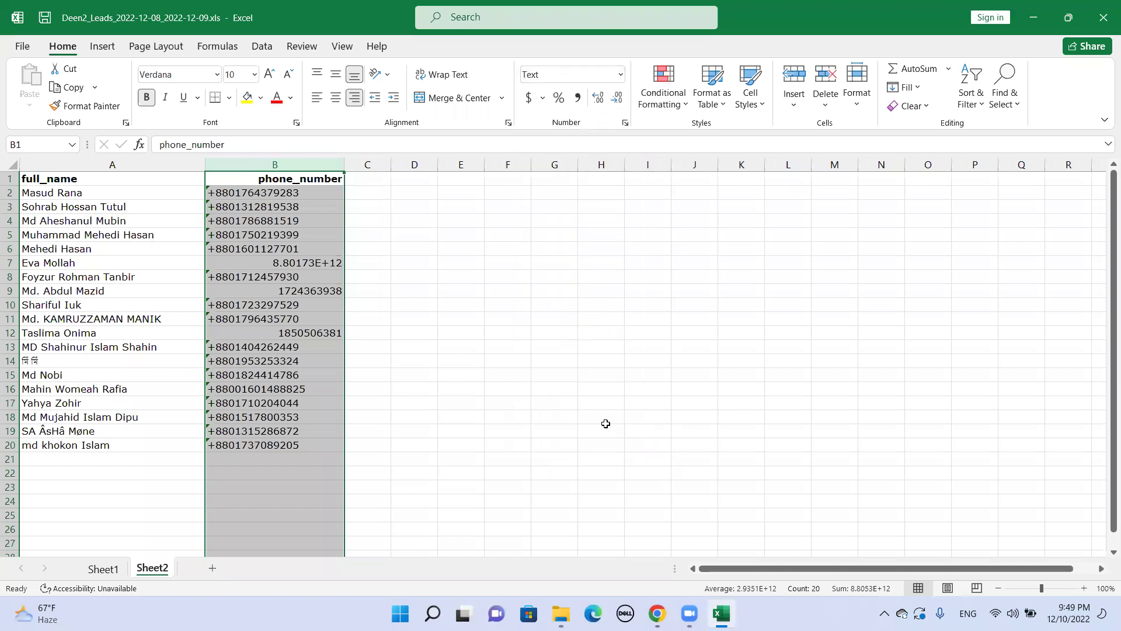
- Return the phone_number column to the Number format and check the entry in cell B7
left_click(620, 74)
left_click(603, 139)
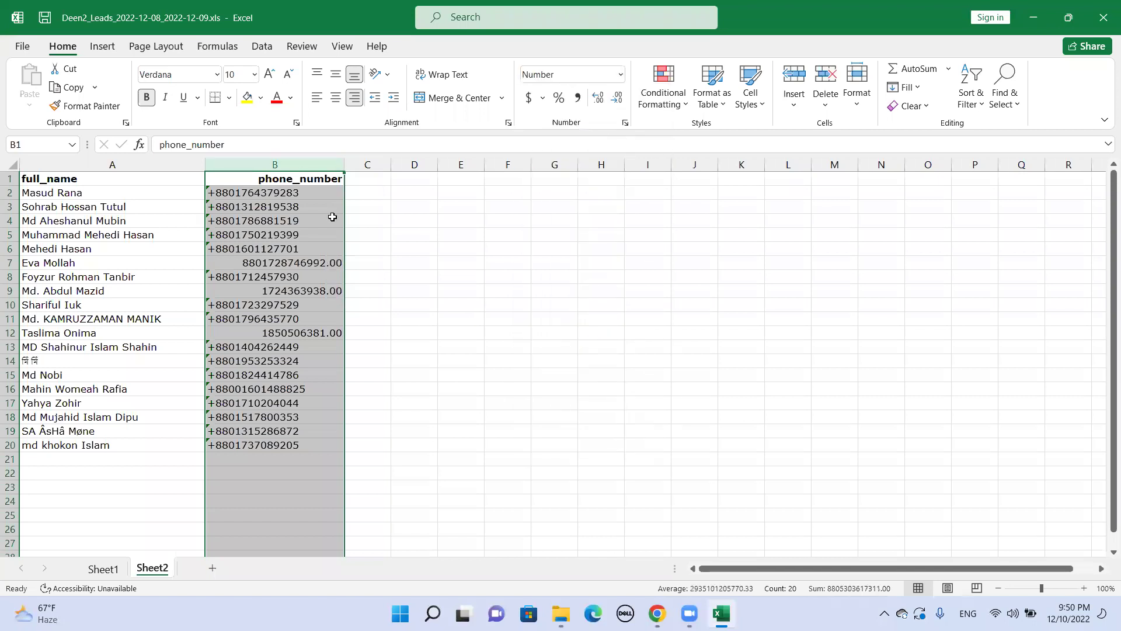
left_click(387, 251)
left_click(290, 265)
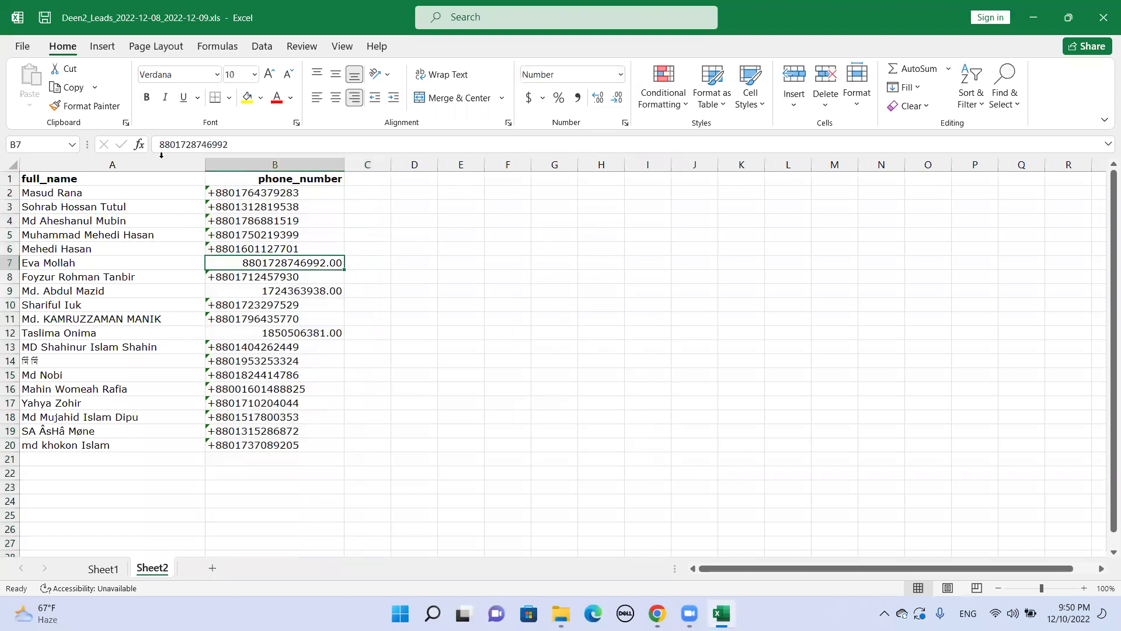
- Remove the +88 prefix from the phone number in cell B2
left_click(239, 197)
left_click(175, 144)
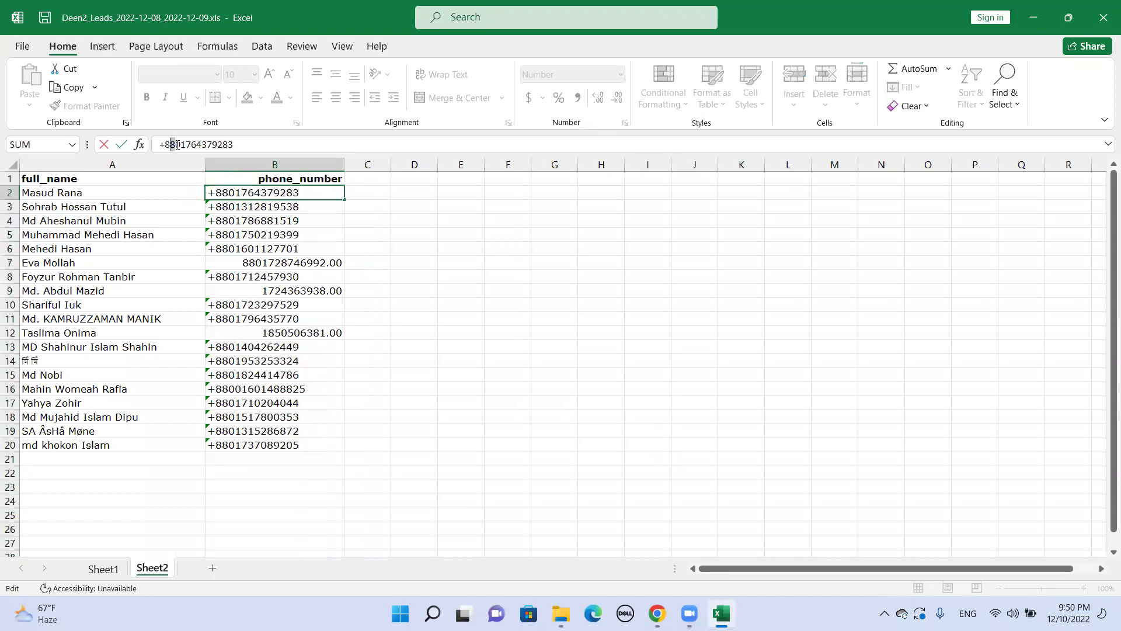
key("BackSpace")
key("BackSpace")
key("BackSpace")
key("Delete")
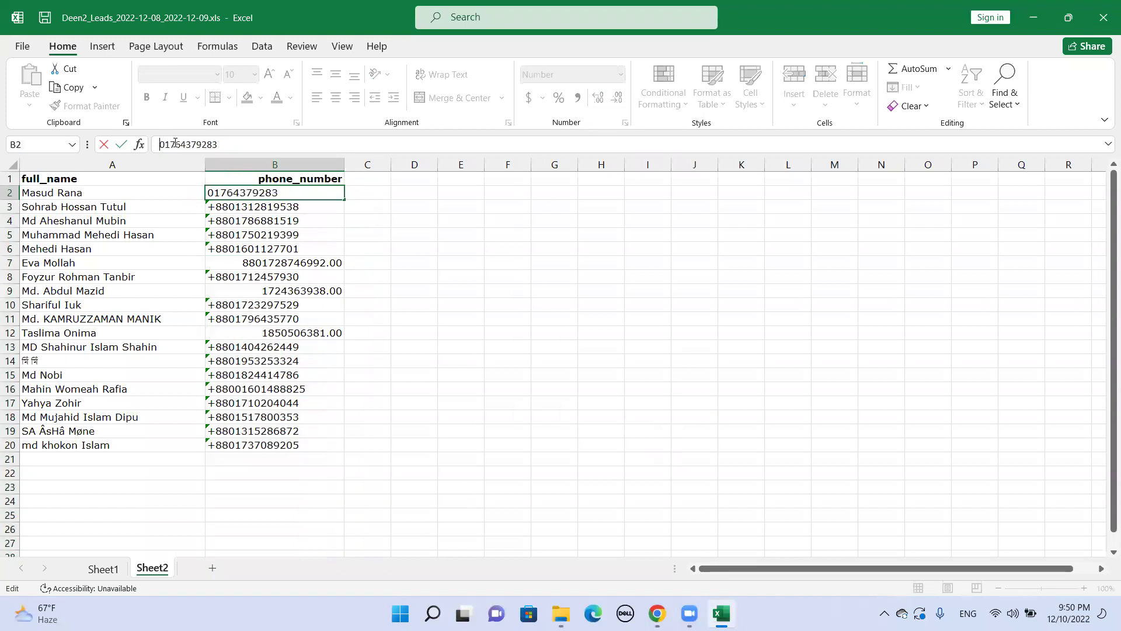
key("Return")
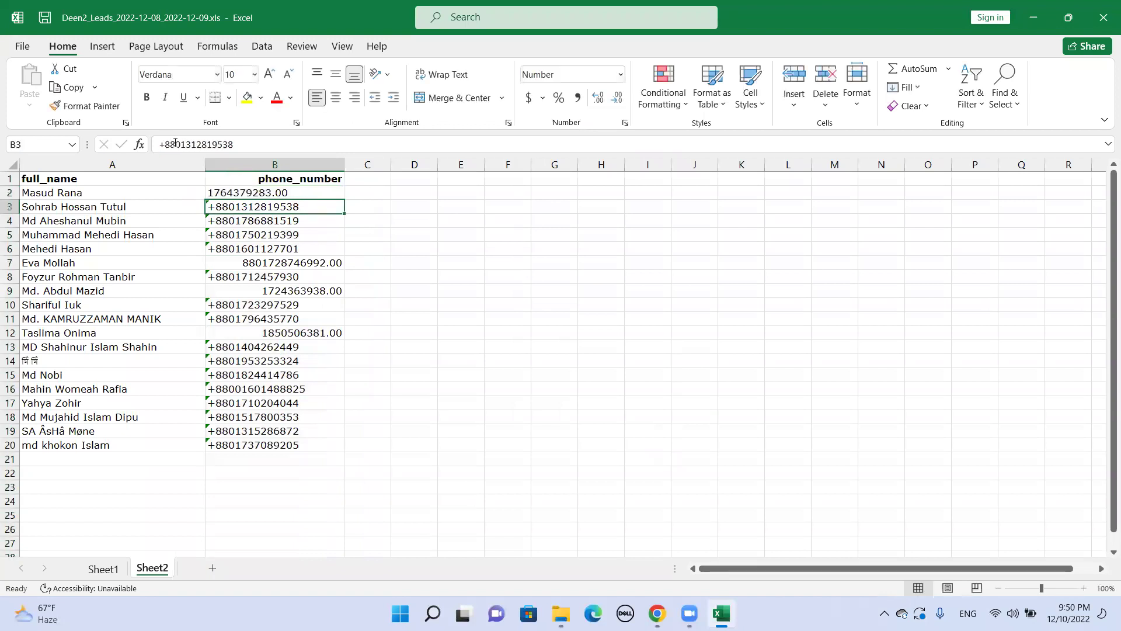
- Remove the +88 prefix from the phone number in cell B3
left_click(262, 206)
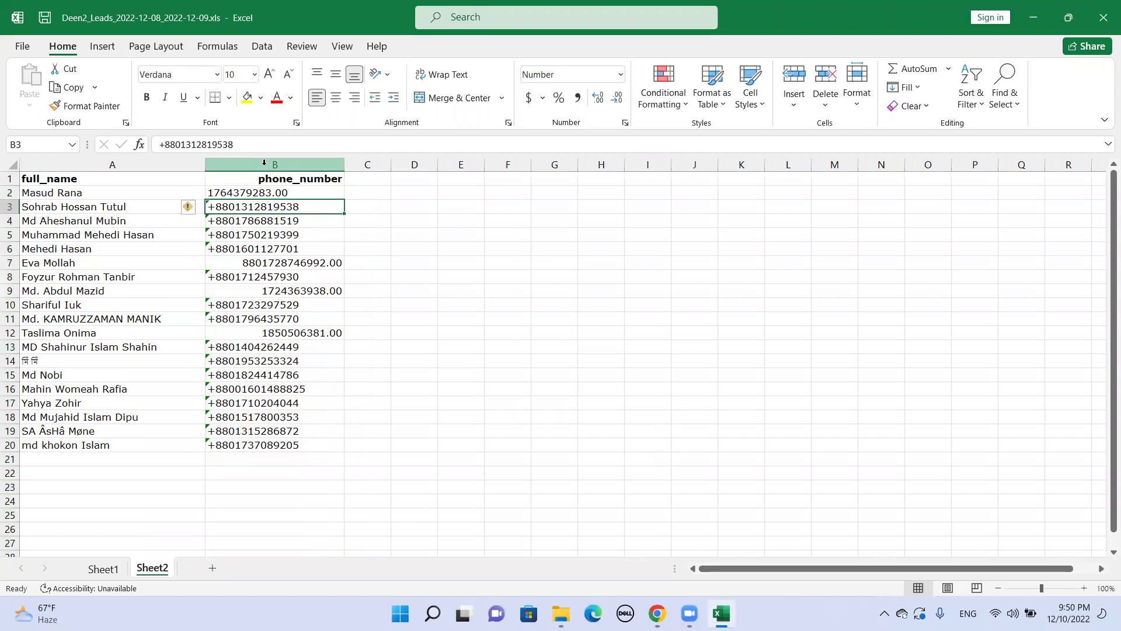
left_click(232, 193)
left_click(221, 209)
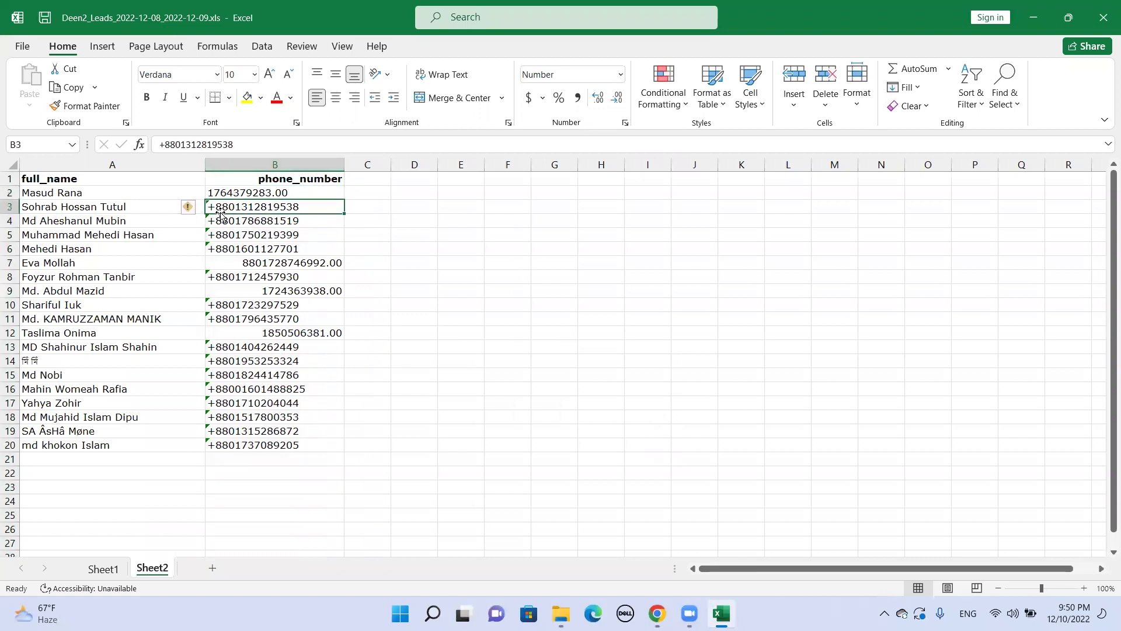
left_click(176, 143)
key("BackSpace")
key("BackSpace")
key("BackSpace")
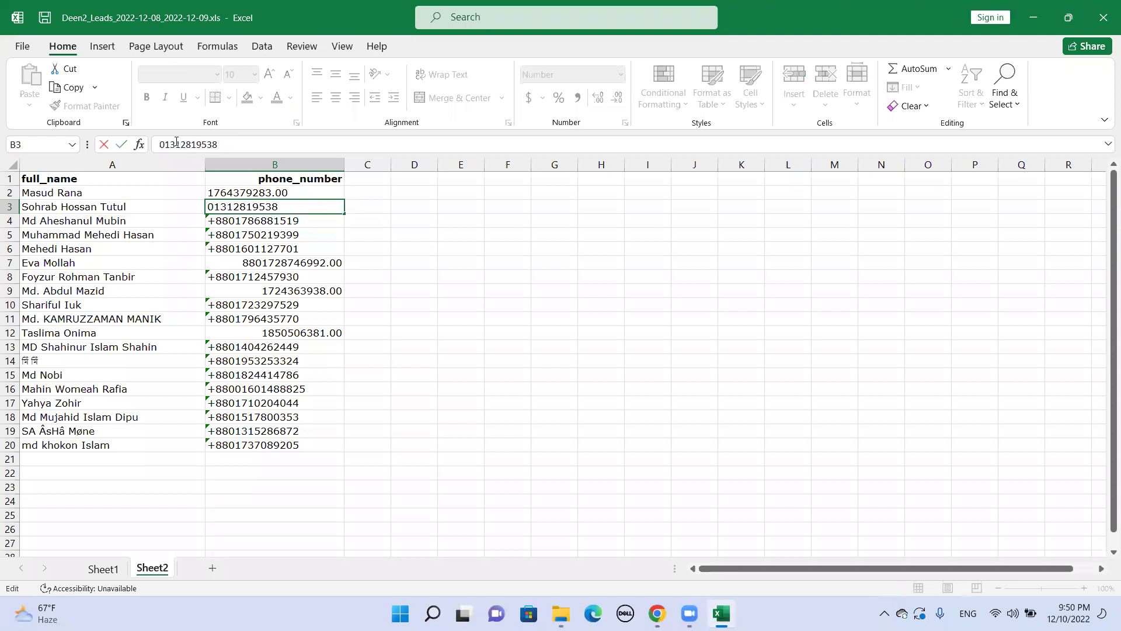
left_click(257, 222)
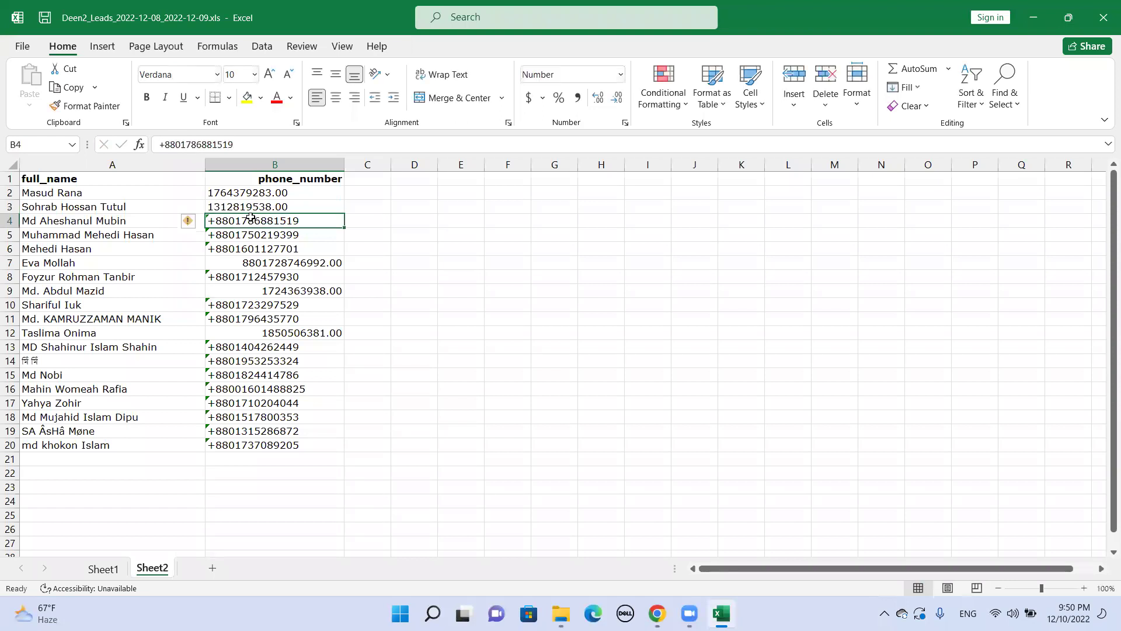
- Replace every occurrence of +8801 on Sheet2 with 01
left_click(489, 303)
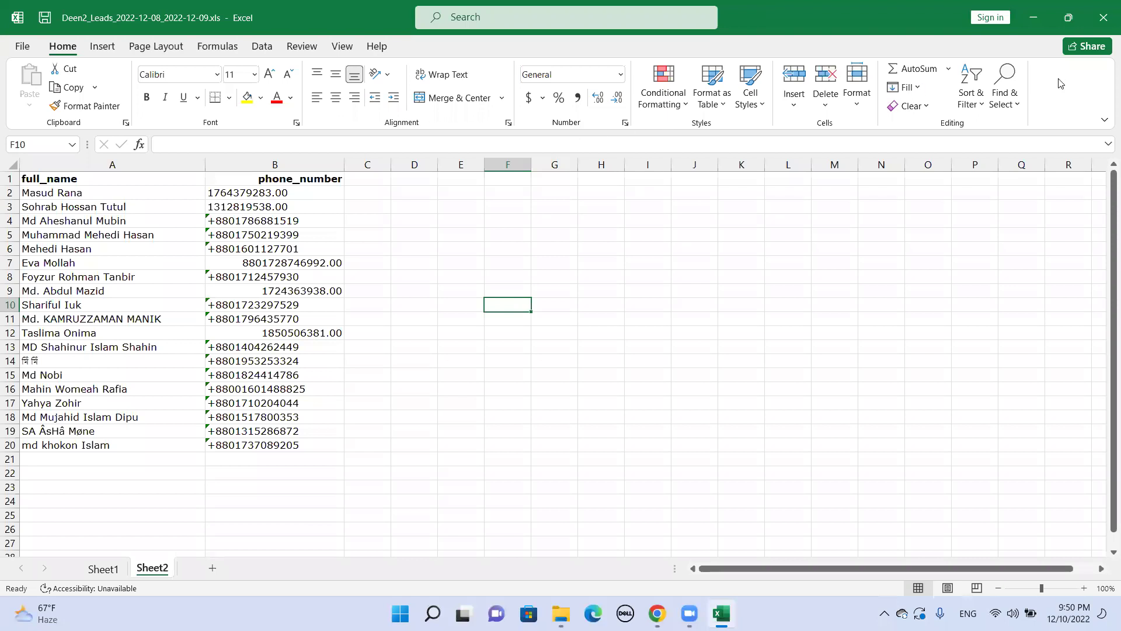
left_click(1004, 79)
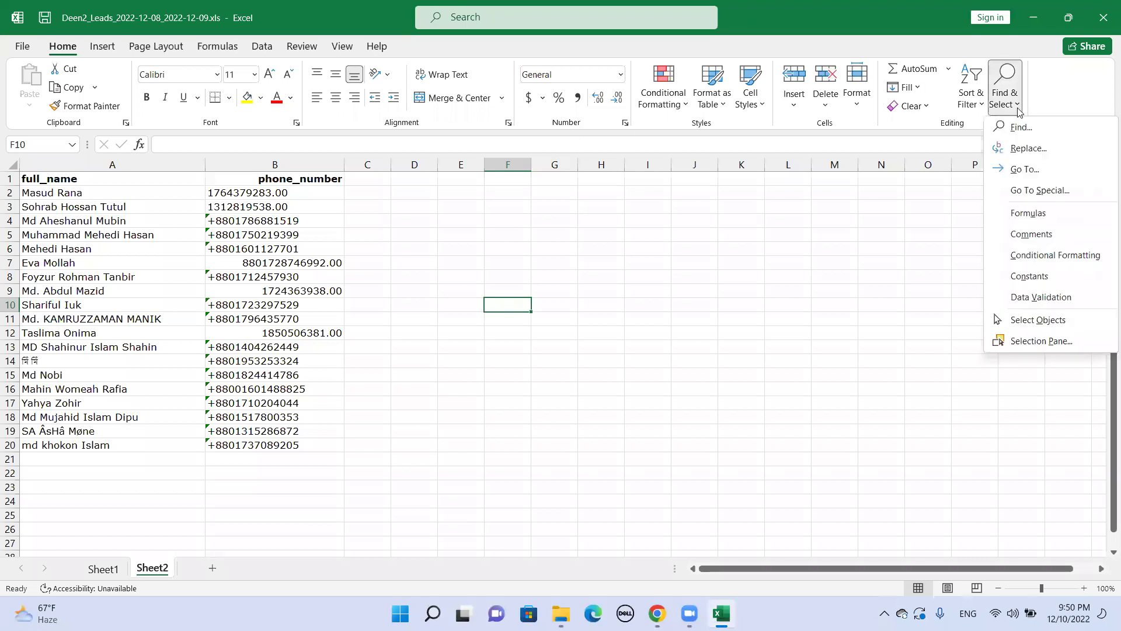
left_click(1022, 155)
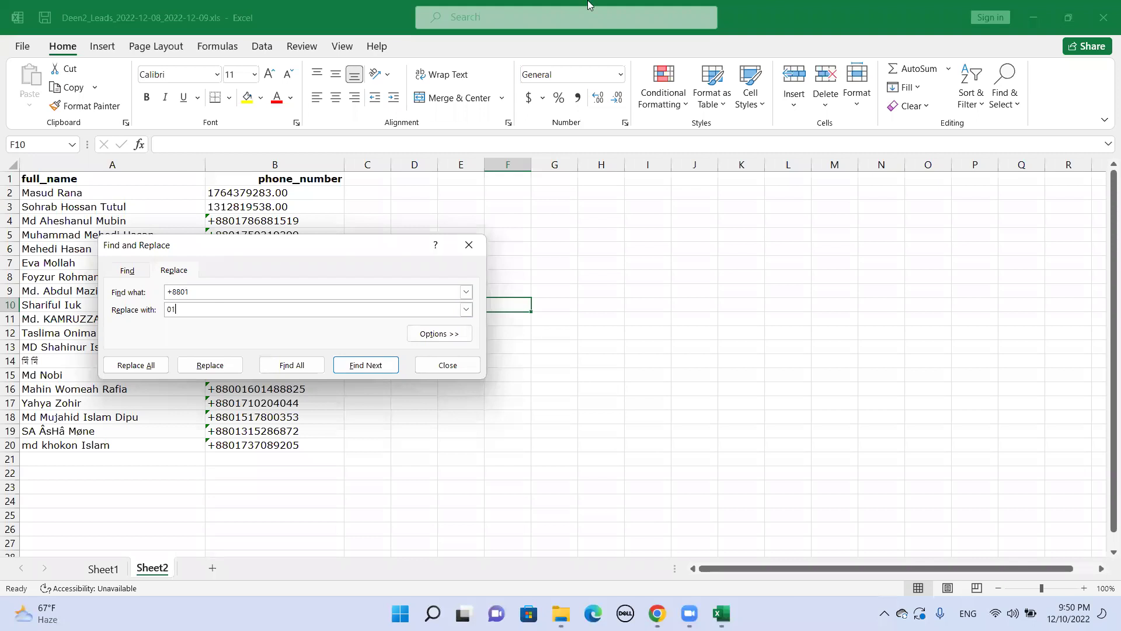
left_click(153, 366)
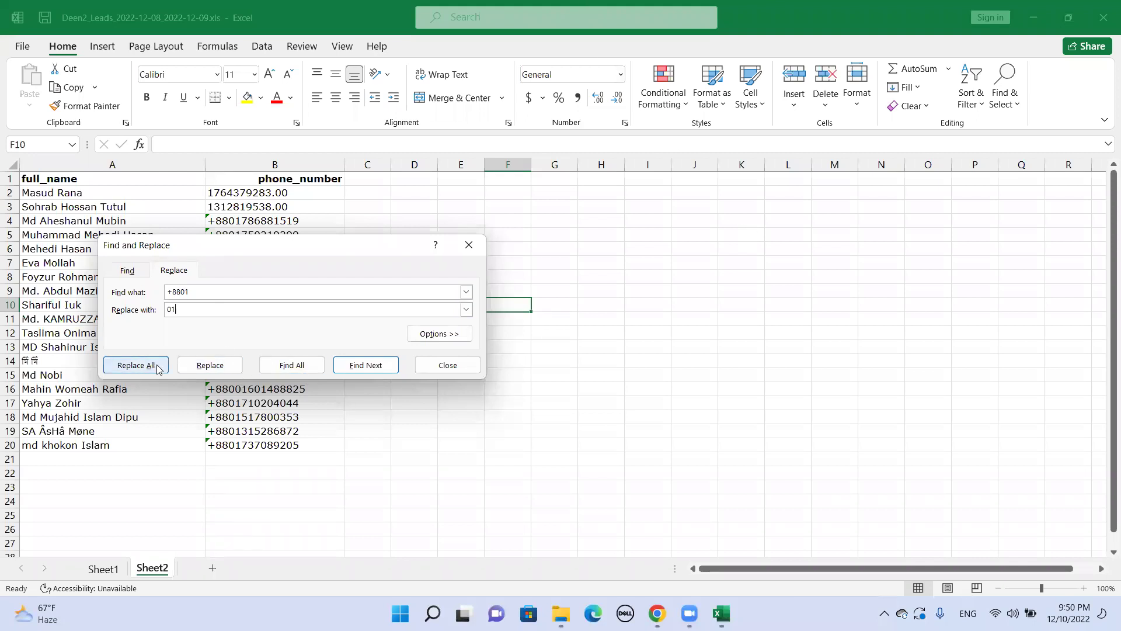
- Finish the replacement, close Find and Replace, and set the phone_number column to the General format
left_click(565, 345)
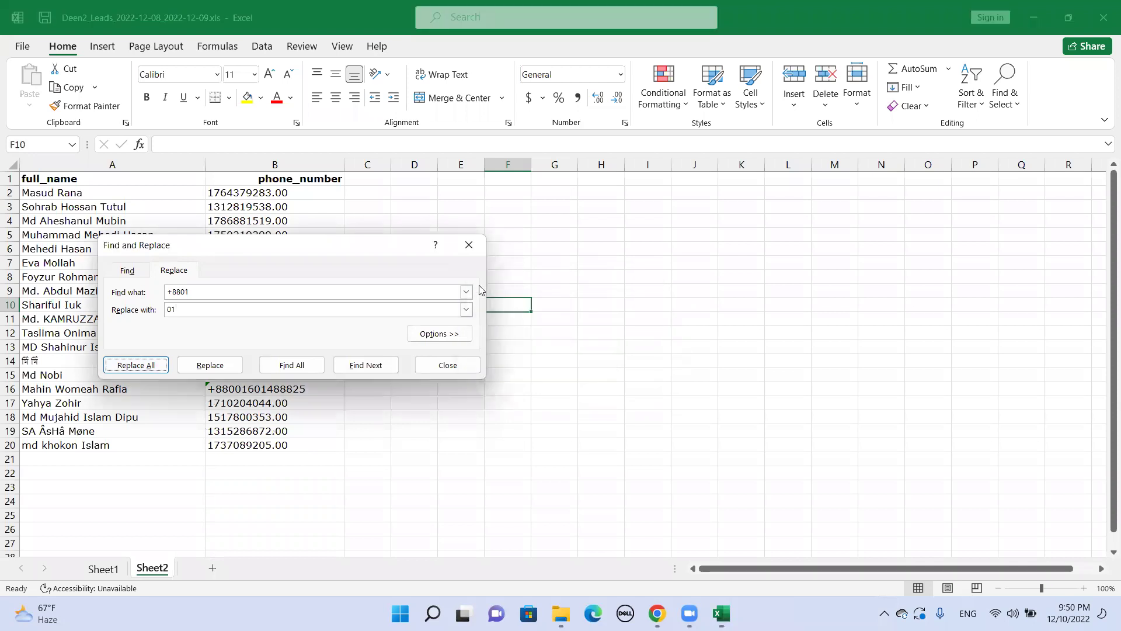
left_click(469, 245)
left_click(398, 431)
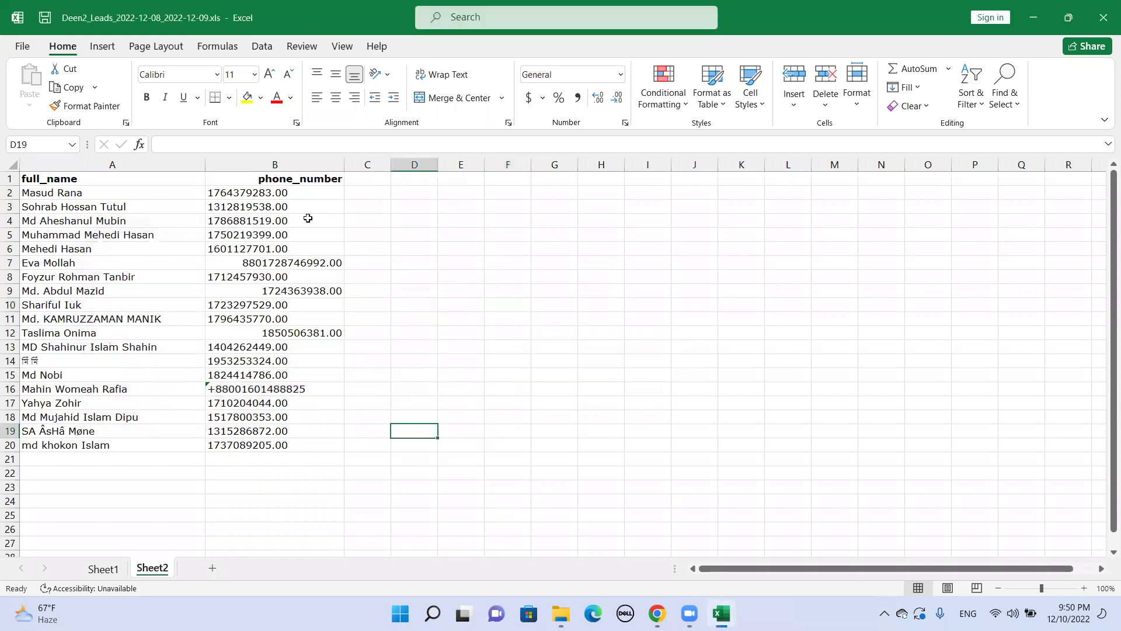
left_click(275, 165)
left_click(579, 73)
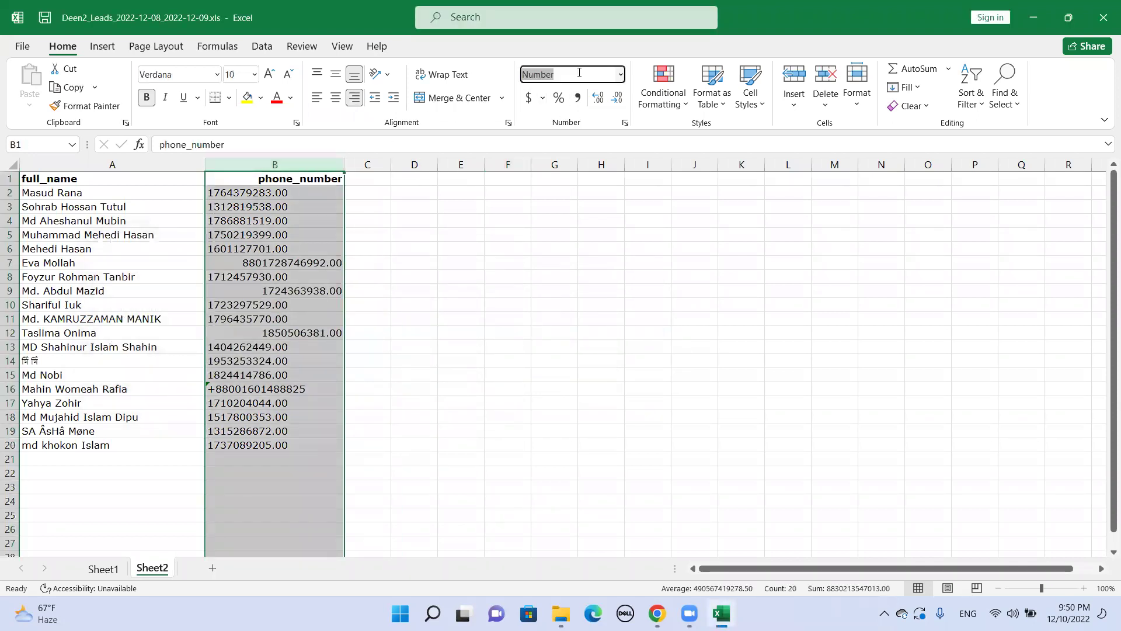
left_click(619, 75)
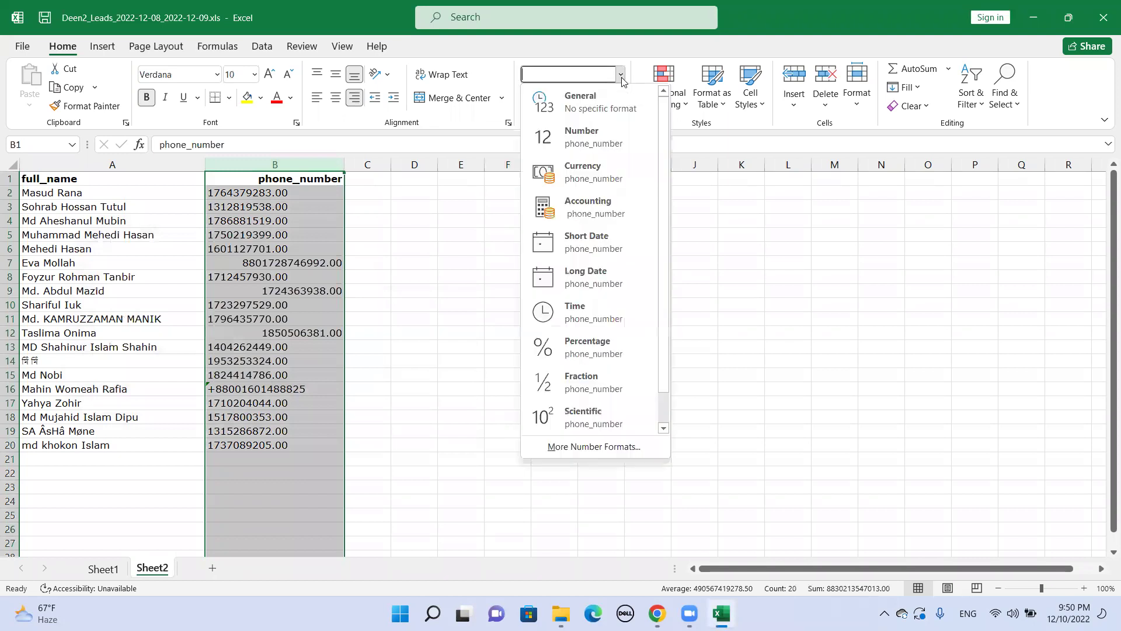
left_click(618, 108)
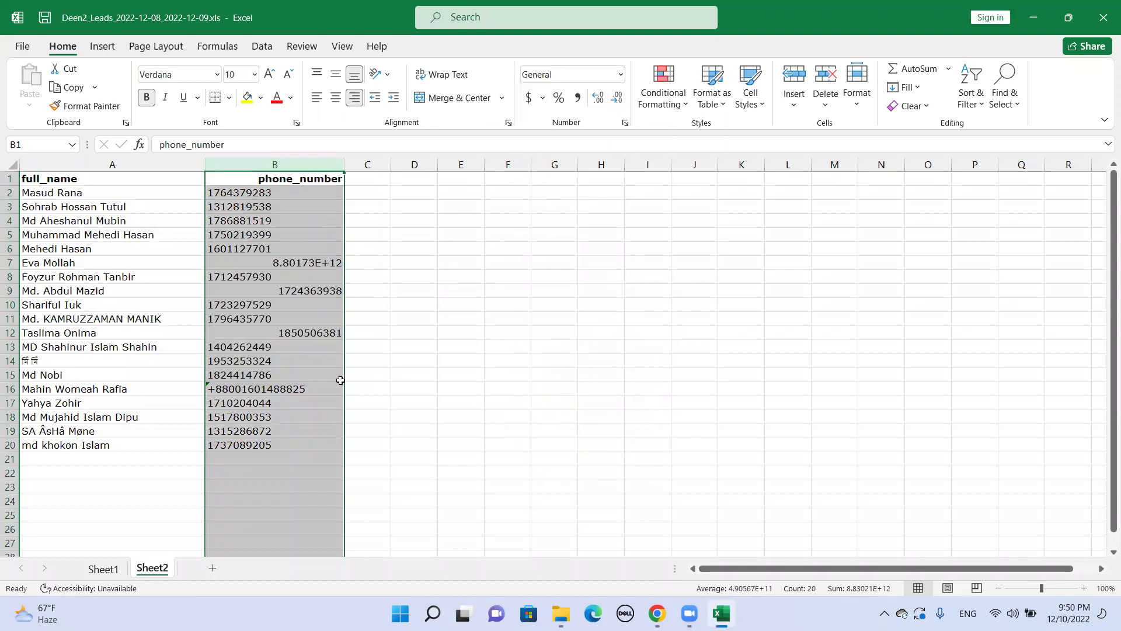
left_click(420, 318)
- Left-align the phone number in cell B12 and try to add a leading 0 to it
left_click(319, 331)
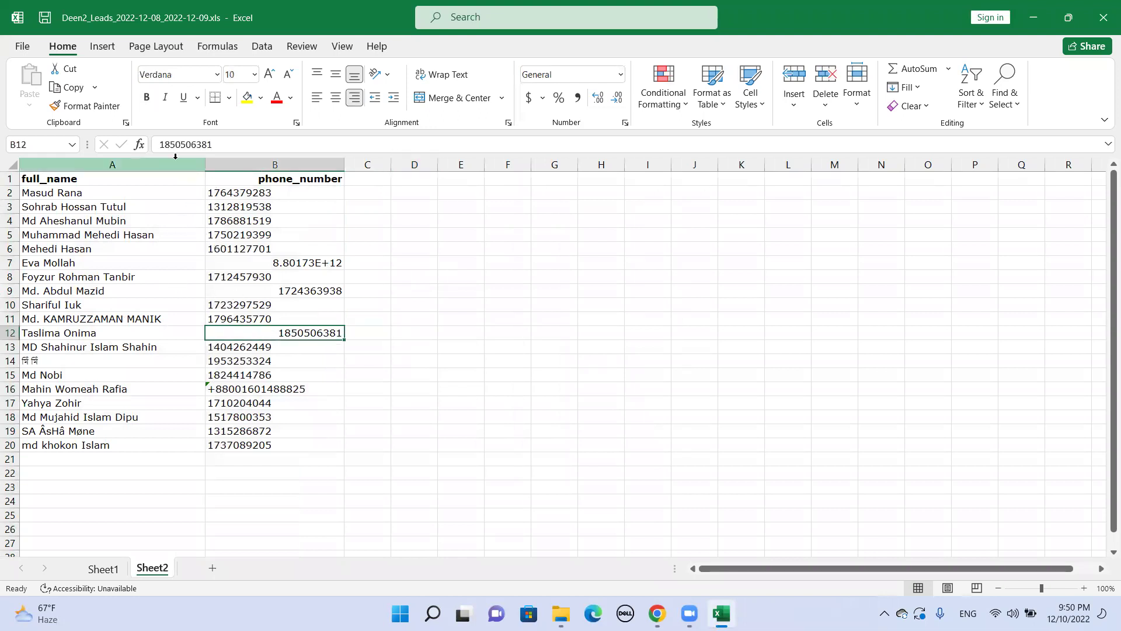
left_click(162, 140)
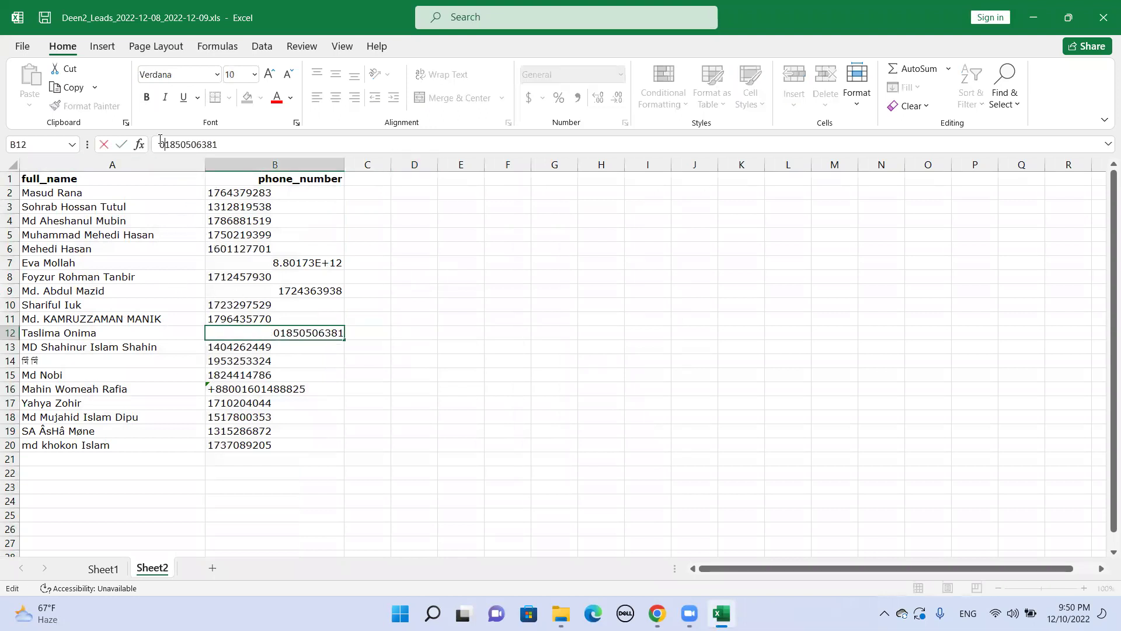
key("Return")
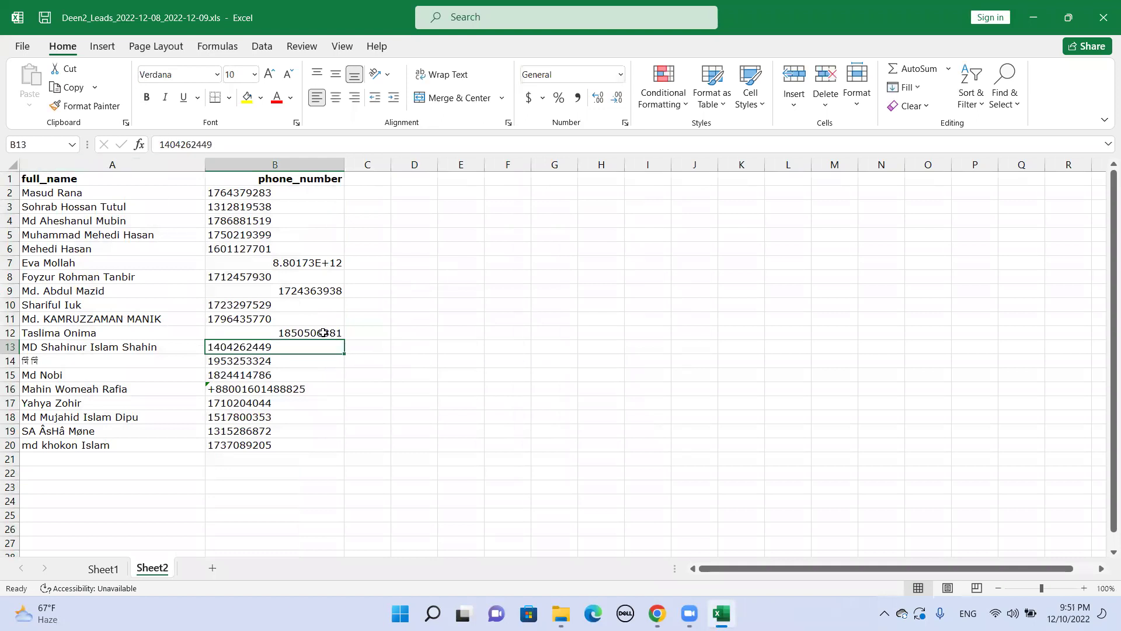
left_click(323, 332)
left_click(316, 98)
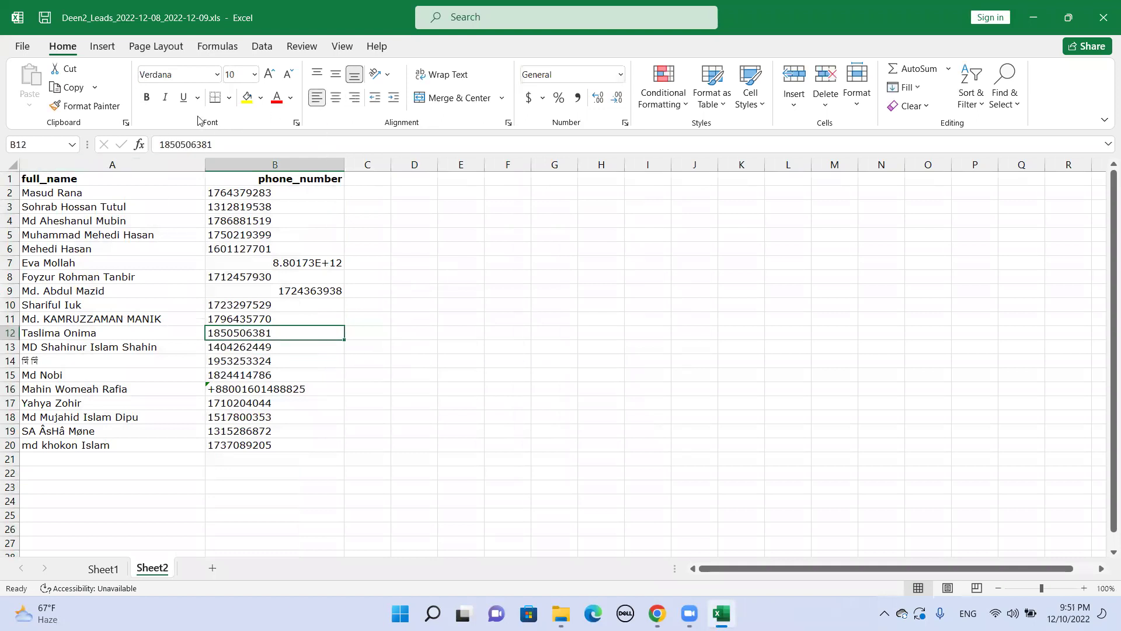
left_click(158, 144)
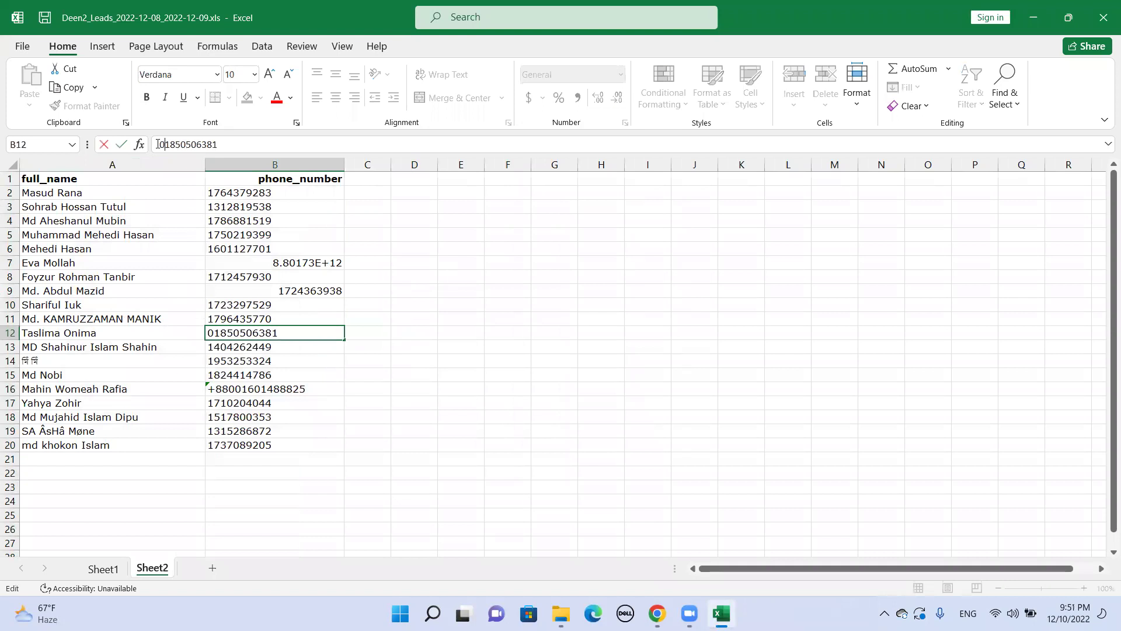
key("Return")
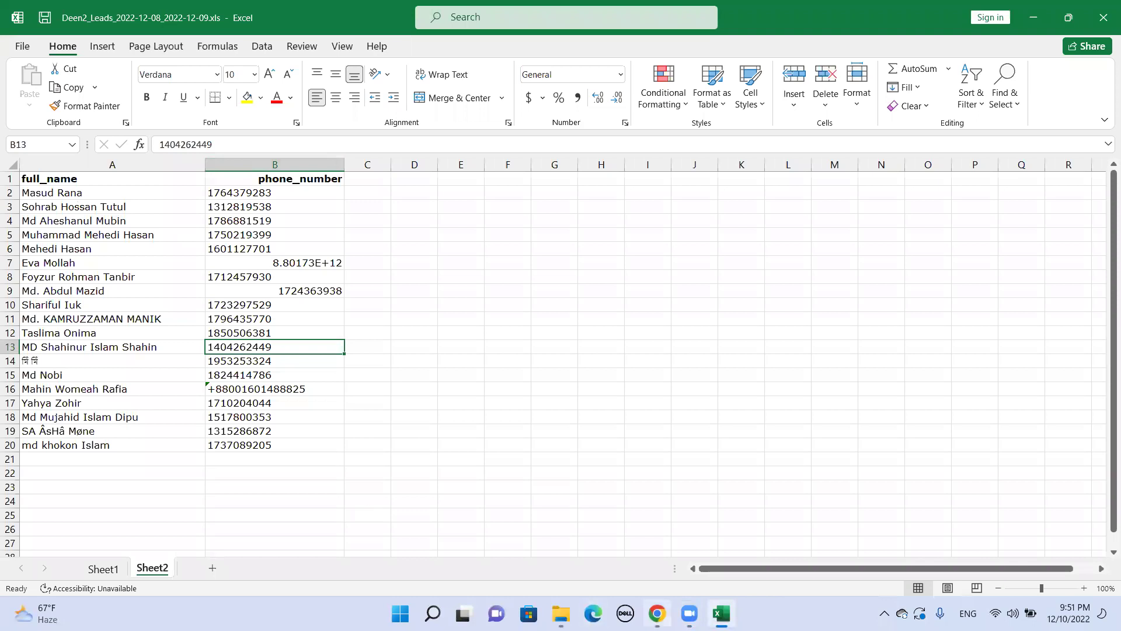
left_click(657, 613)
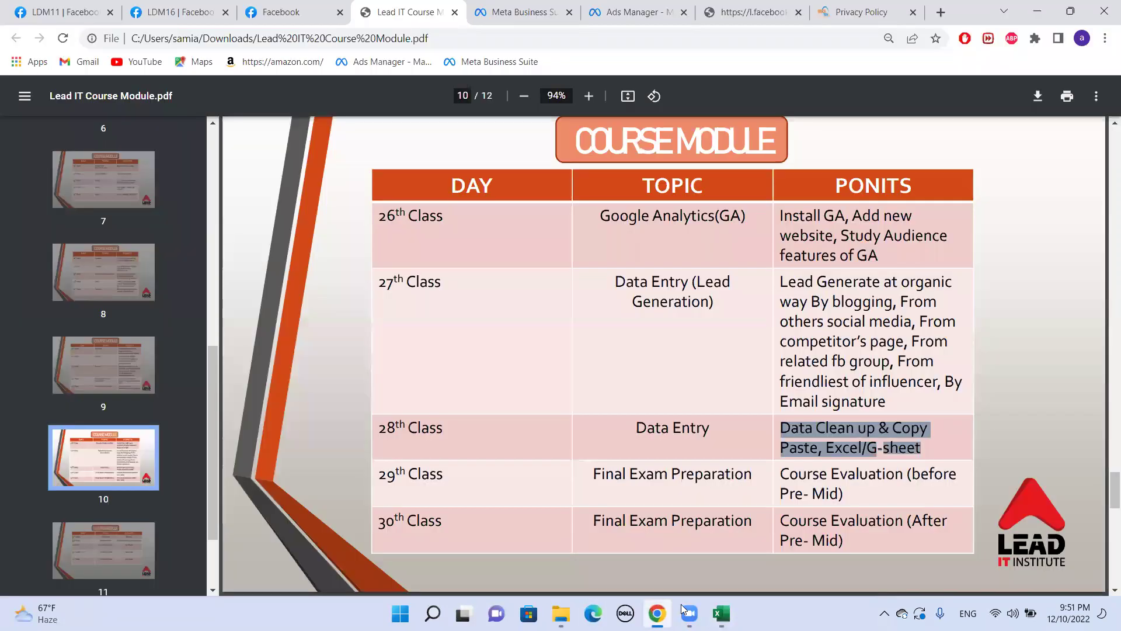
left_click(941, 12)
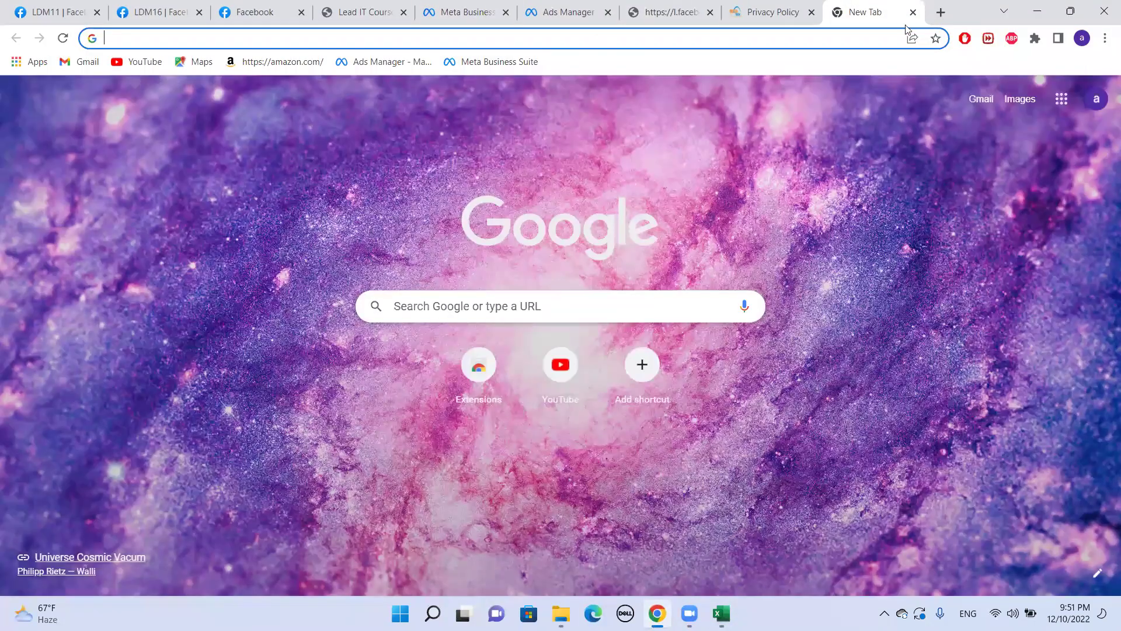
left_click(913, 13)
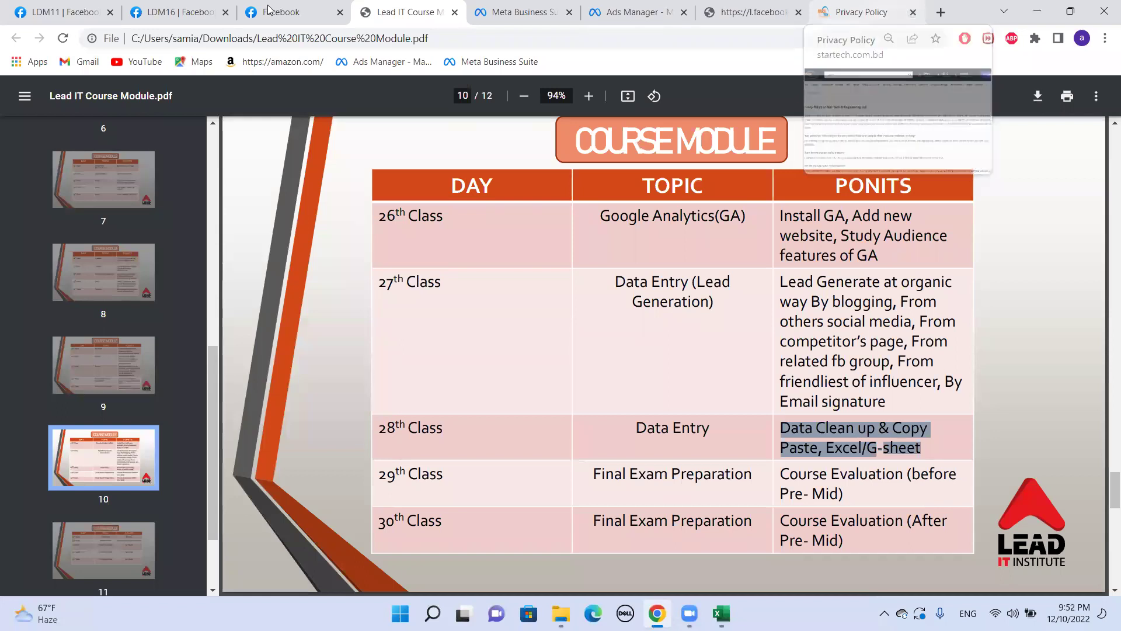
key("alt+Tab")
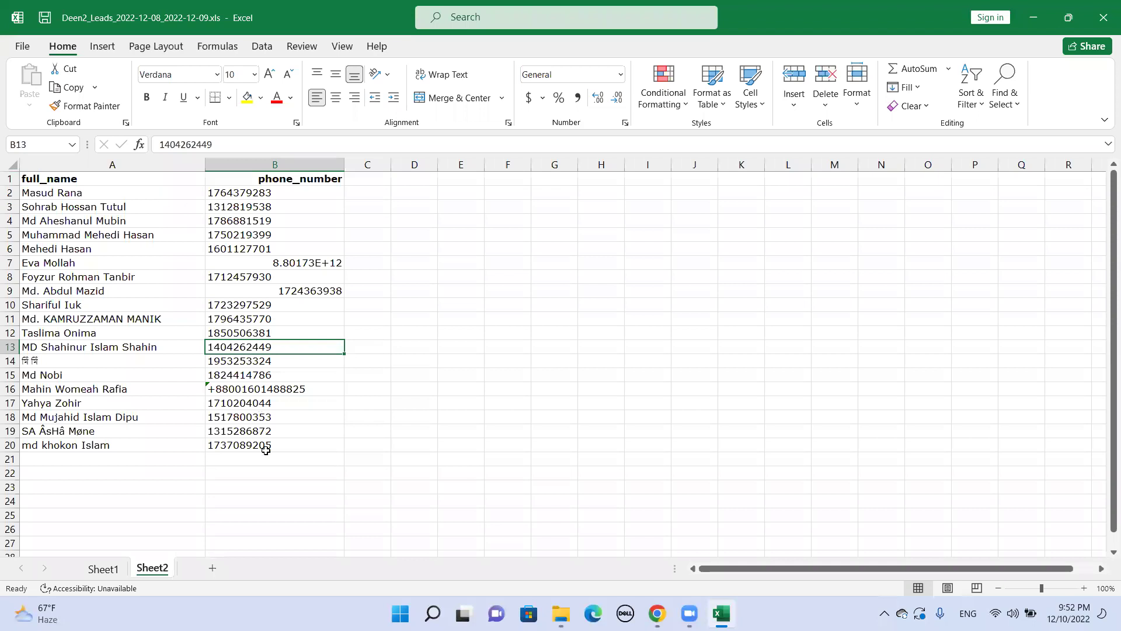
- Remove the +880 prefix from the phone number in cell B16
left_click(254, 391)
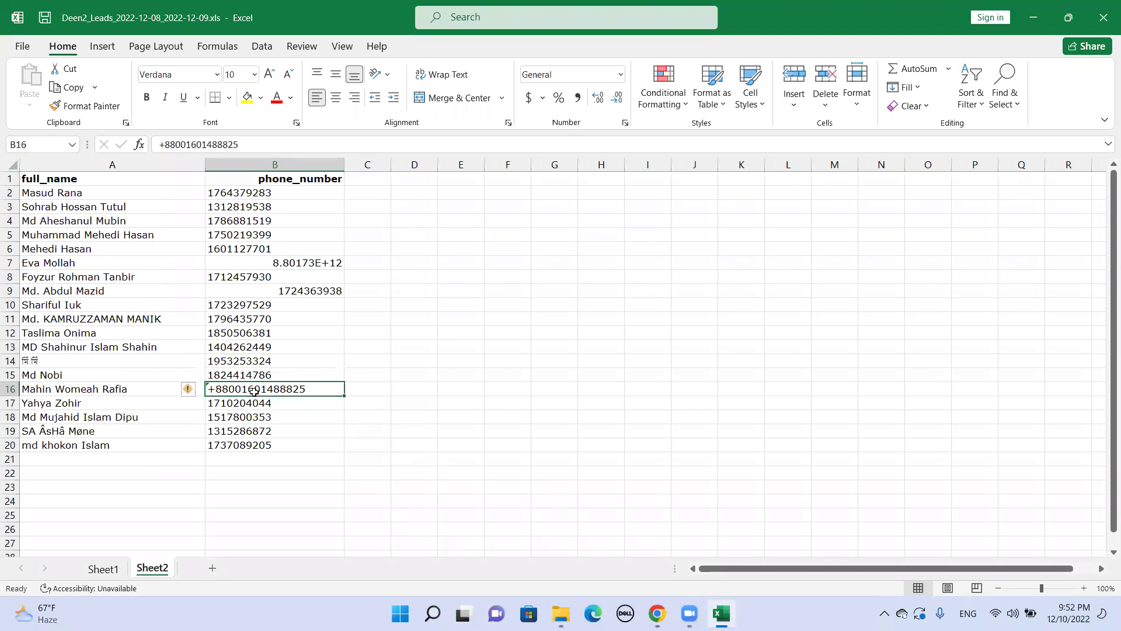
left_click(182, 144)
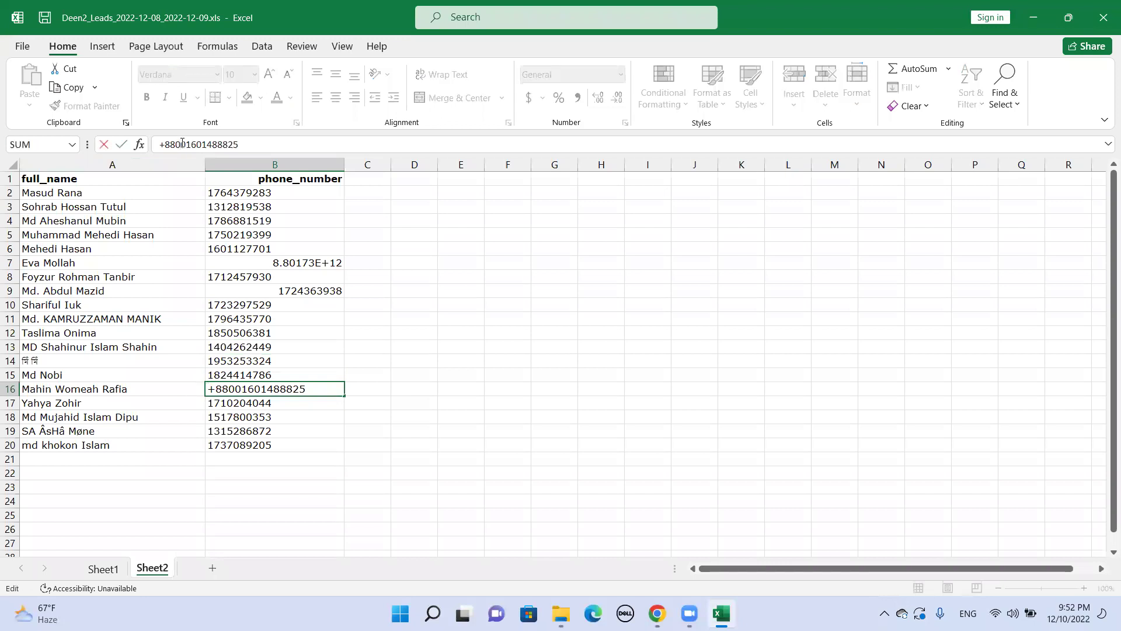
key("BackSpace")
key("BackSpace")
key("BackSpace")
key("BackSpace")
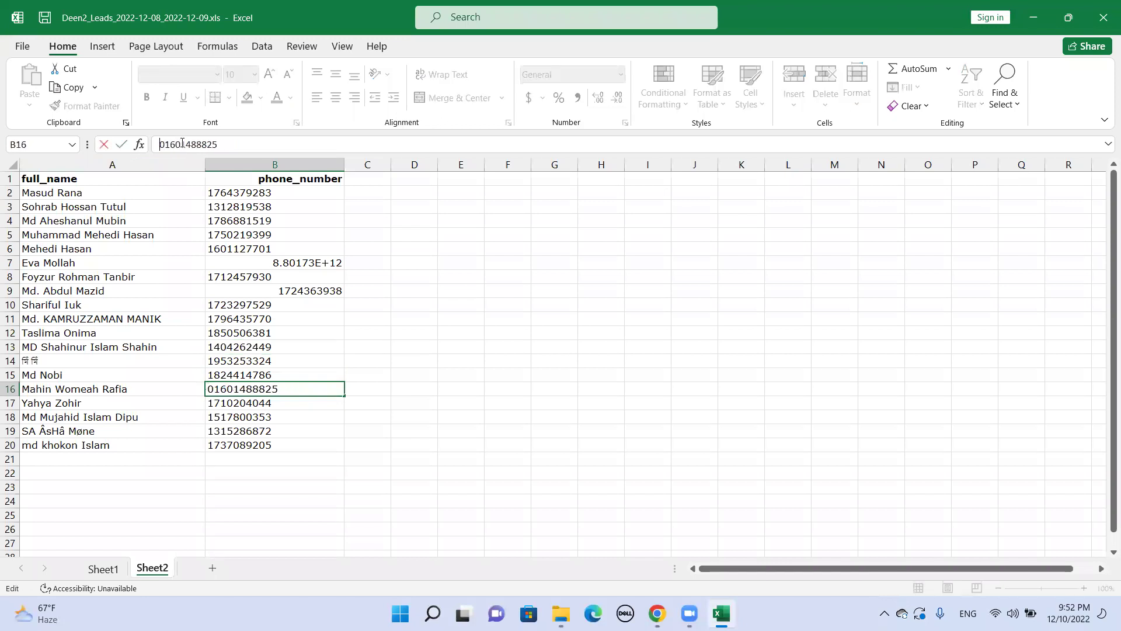
key("Return")
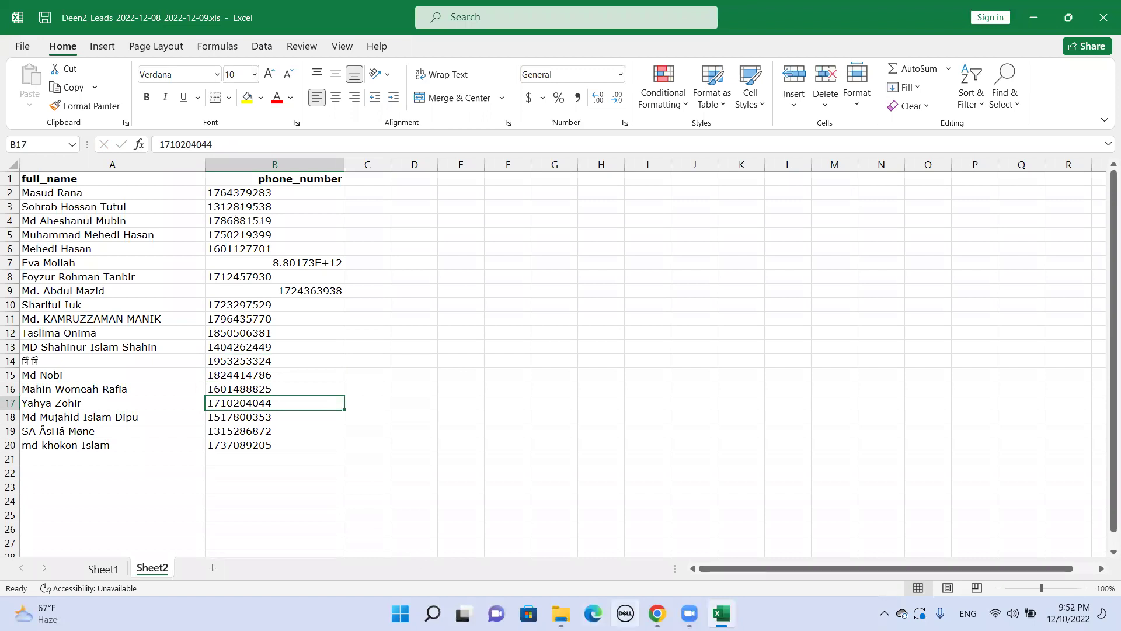
- Close the Deen2 leads workbook without saving changes and return to the class list in the course module PDF
left_click(561, 613)
left_click(561, 613)
left_click(1104, 5)
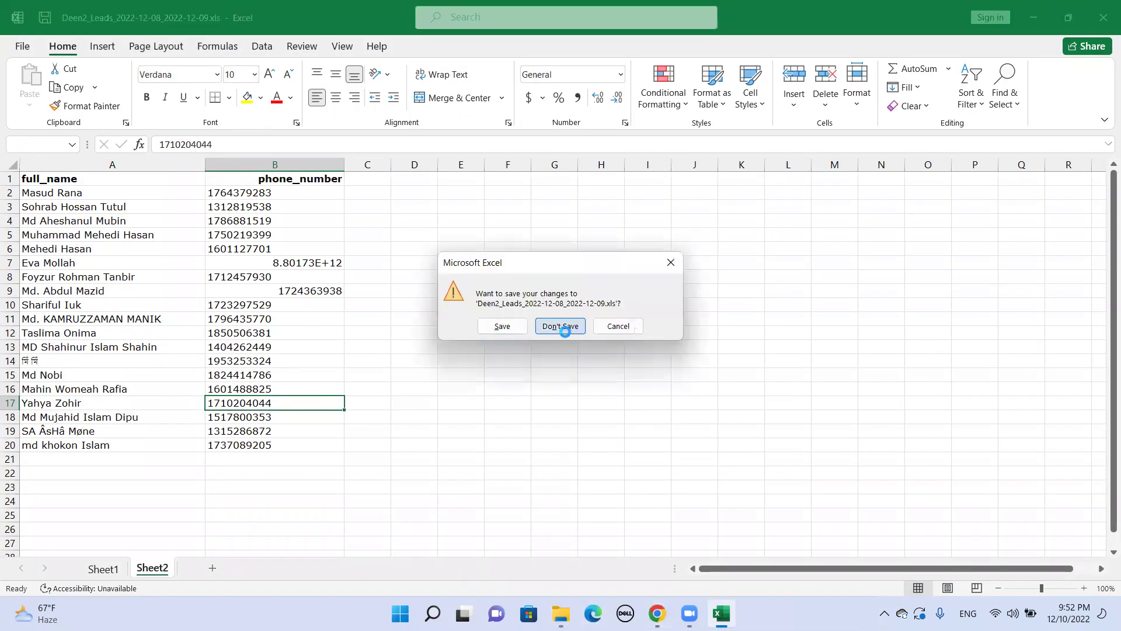
left_click(566, 331)
left_click(820, 449)
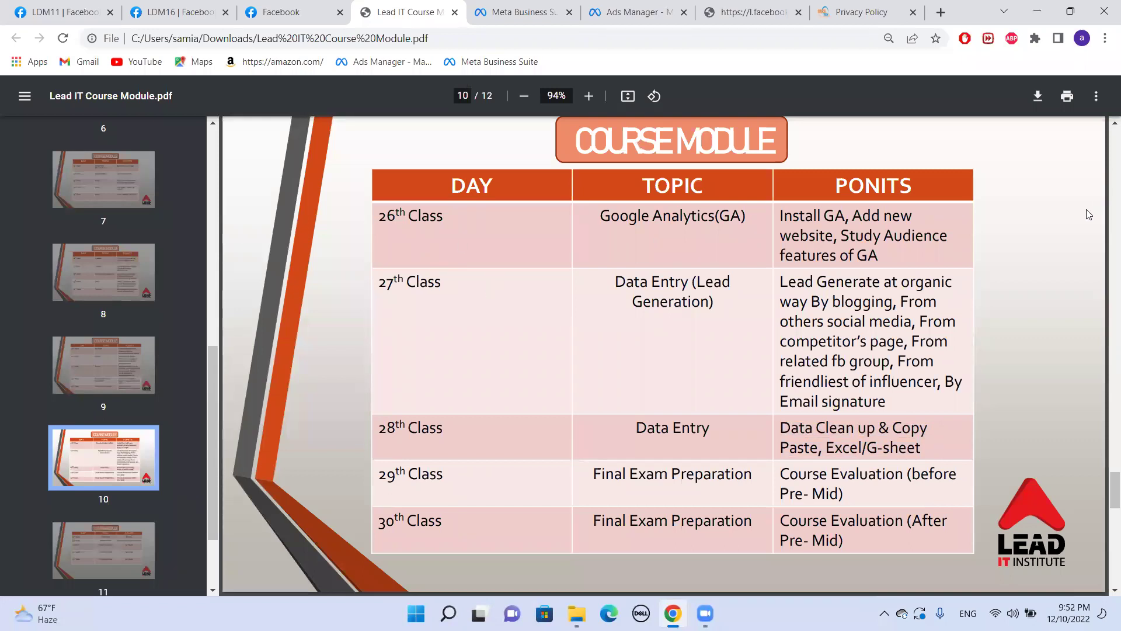
scroll(690, 262, "down", 3)
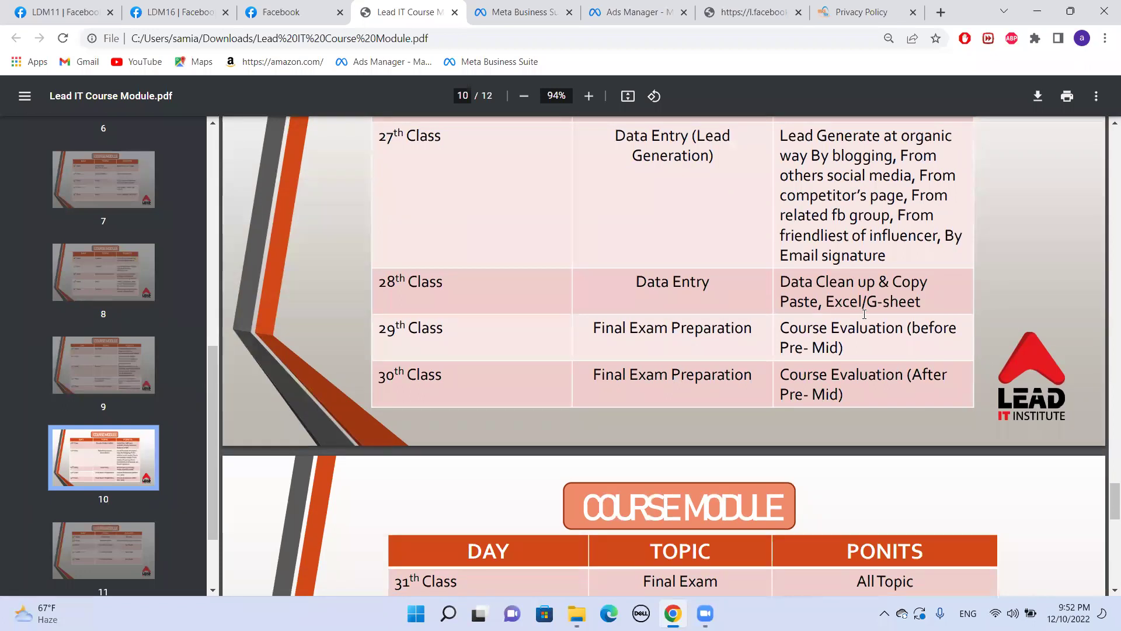
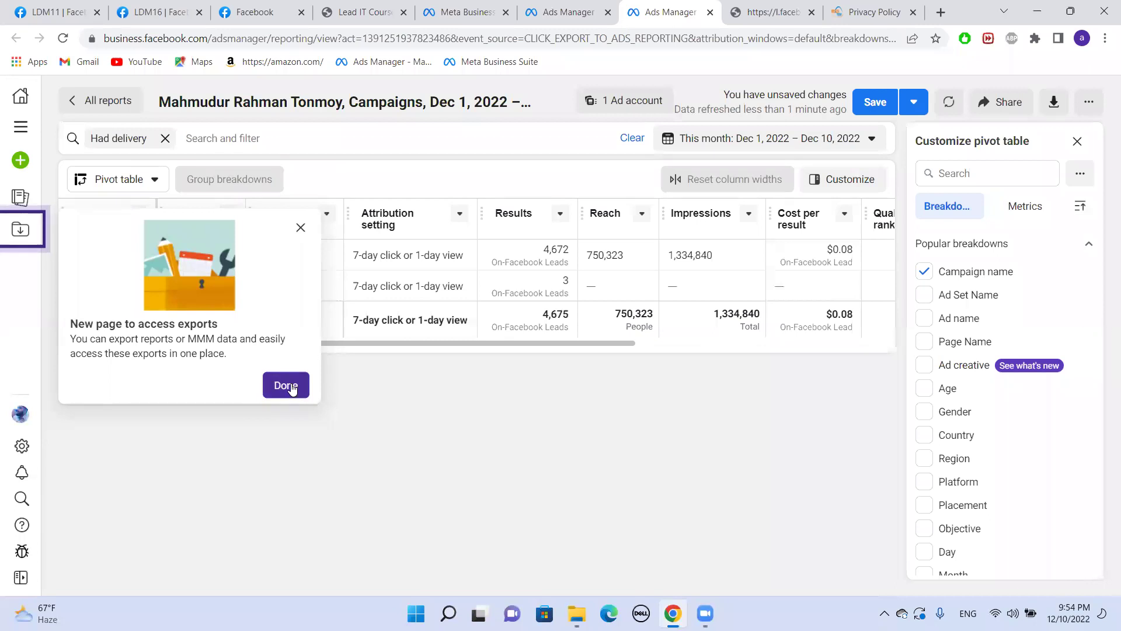
- Dismiss the exports tip, browse the available pivot table breakdowns, and save the Dec 1–10, 2022 campaigns report
left_click(299, 390)
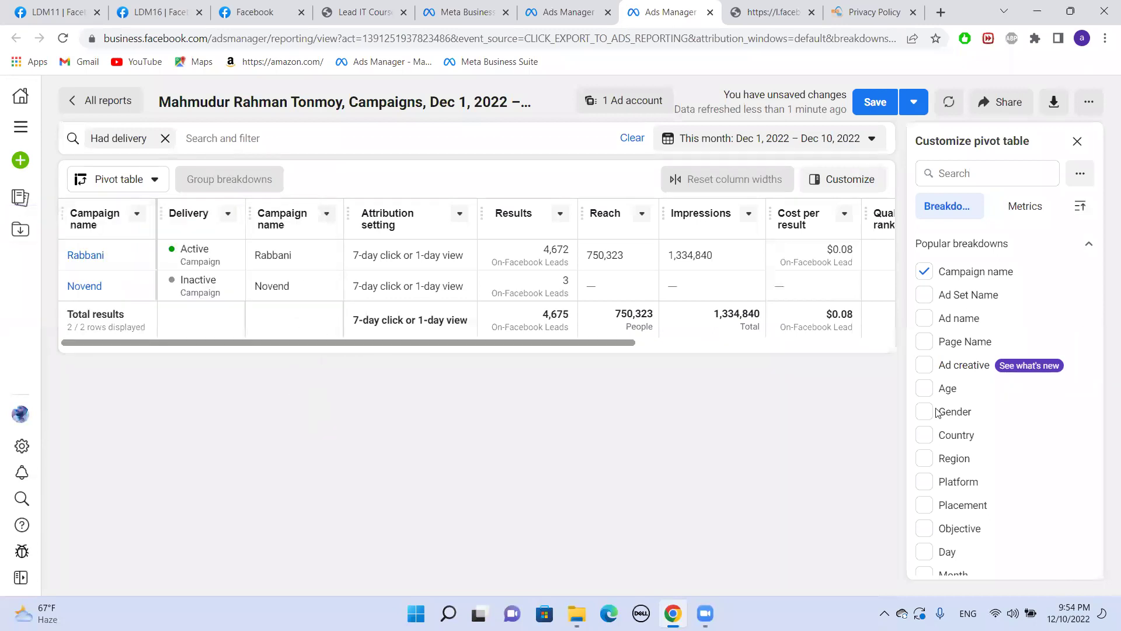
scroll(913, 293, "down", 8)
scroll(954, 318, "down", 5)
scroll(952, 320, "up", 12)
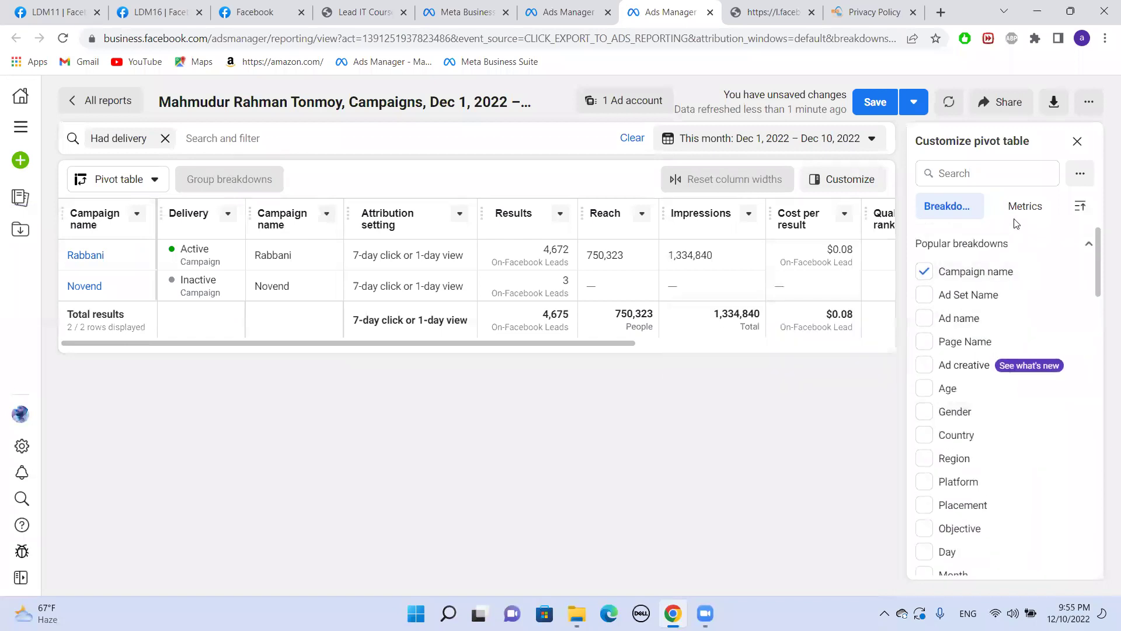
left_click(877, 103)
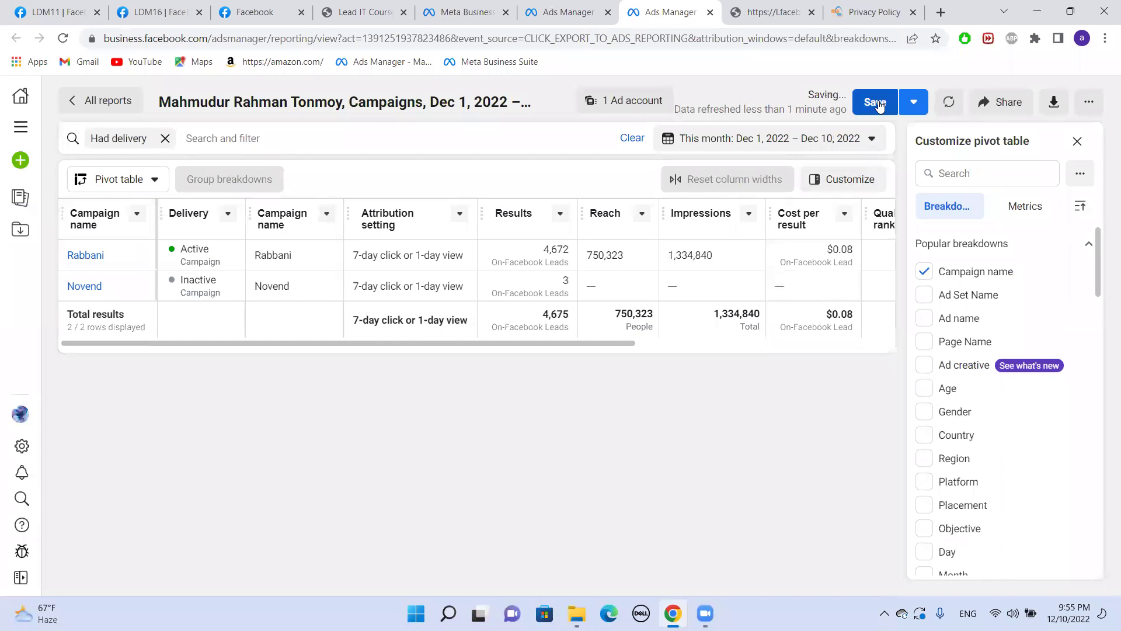
- Export the campaigns report as a formatted data table (.xlsx) under the suggested name
left_click(1054, 102)
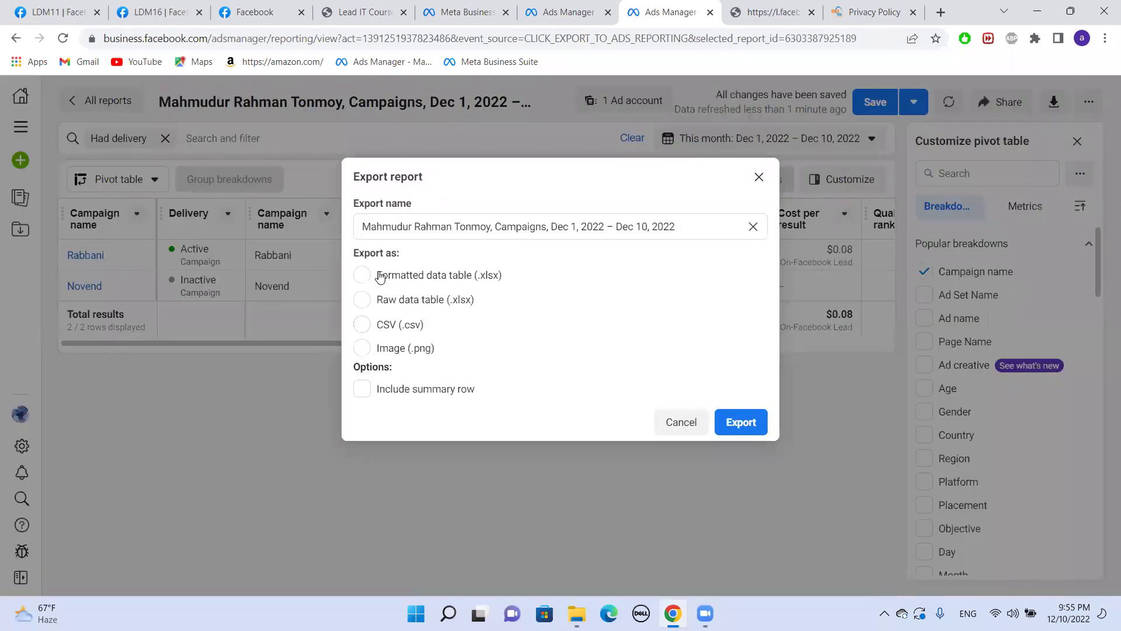
left_click(362, 275)
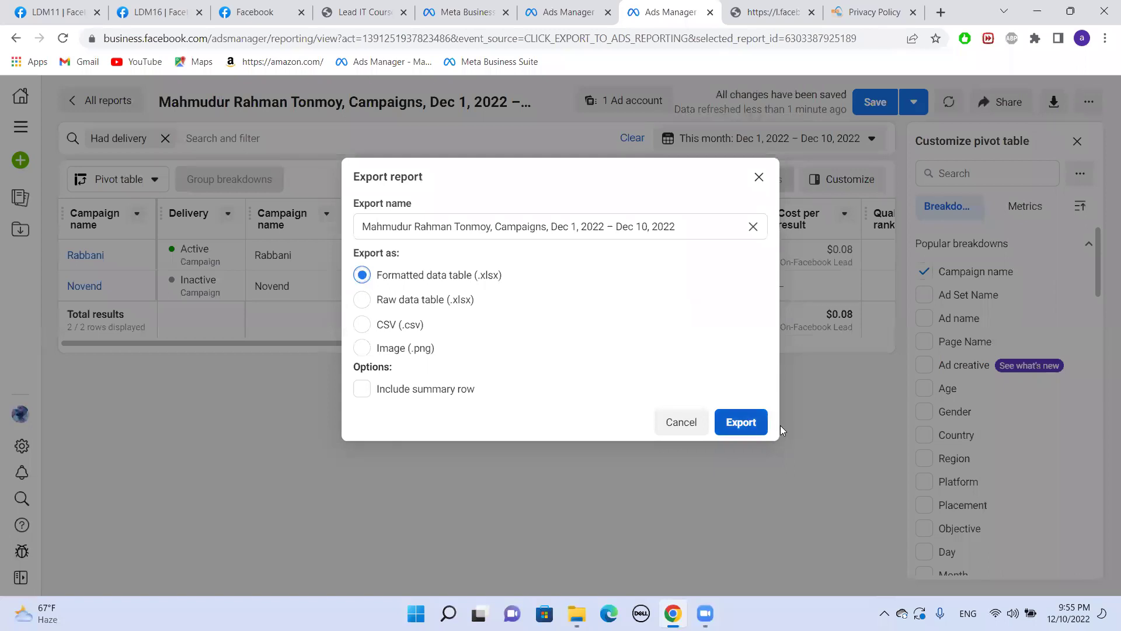
left_click(727, 430)
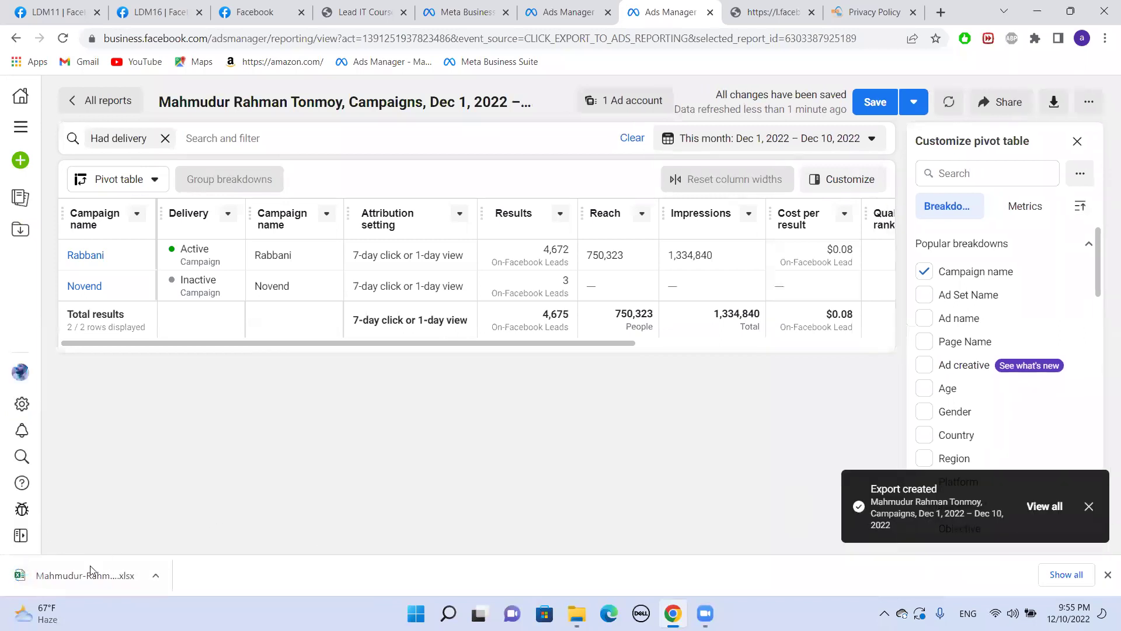
- Open the downloaded campaigns report in Excel and enable editing
left_click(94, 577)
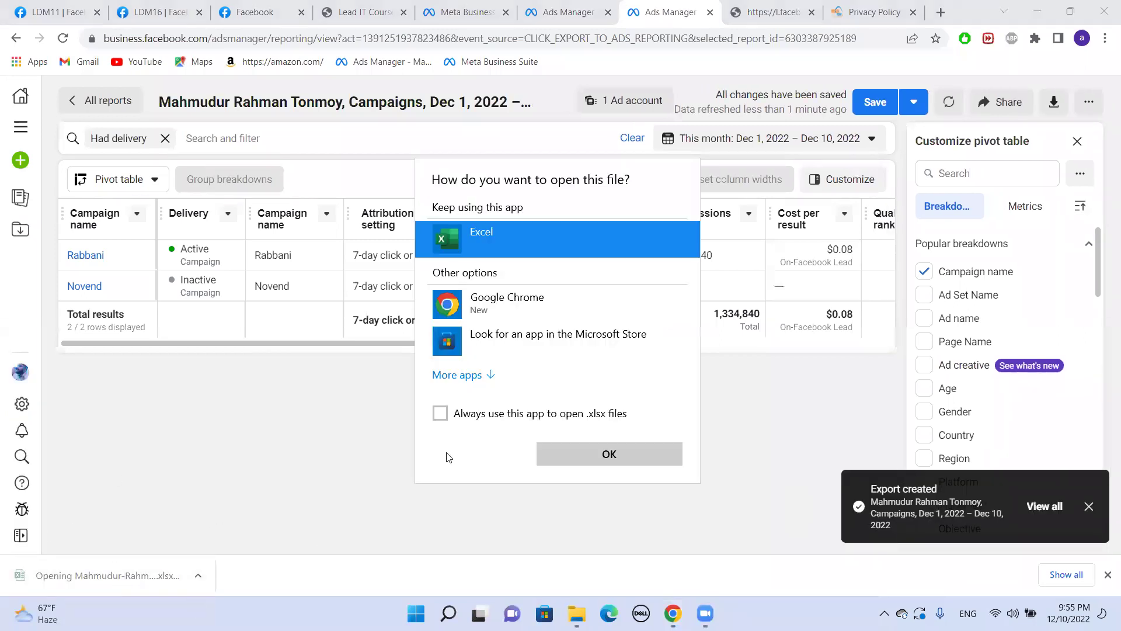
left_click(629, 462)
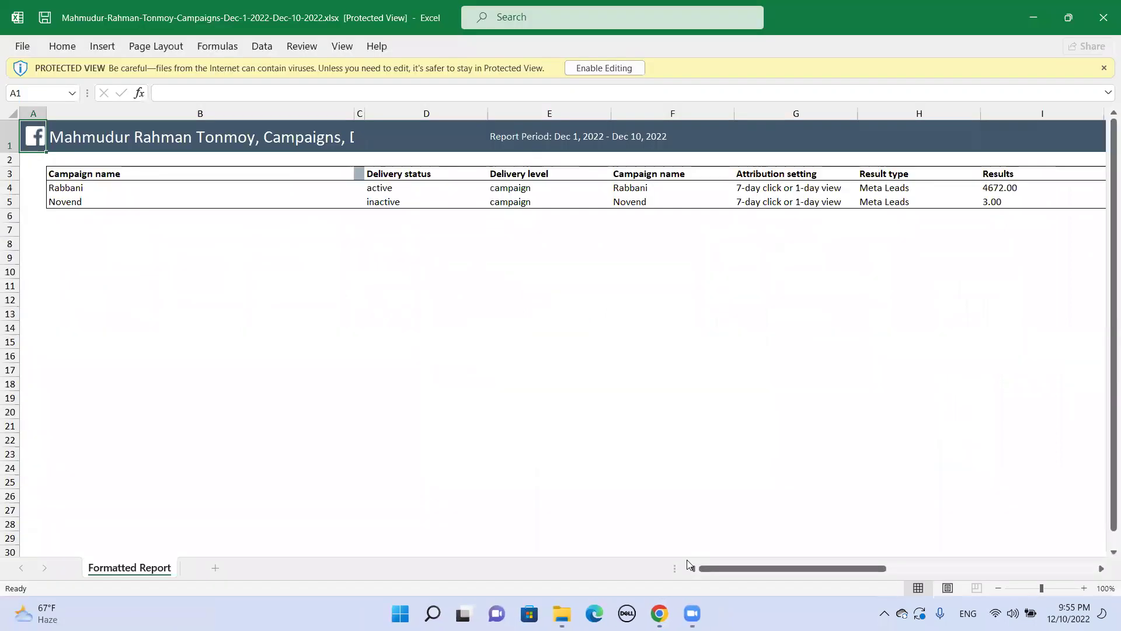
left_click(577, 69)
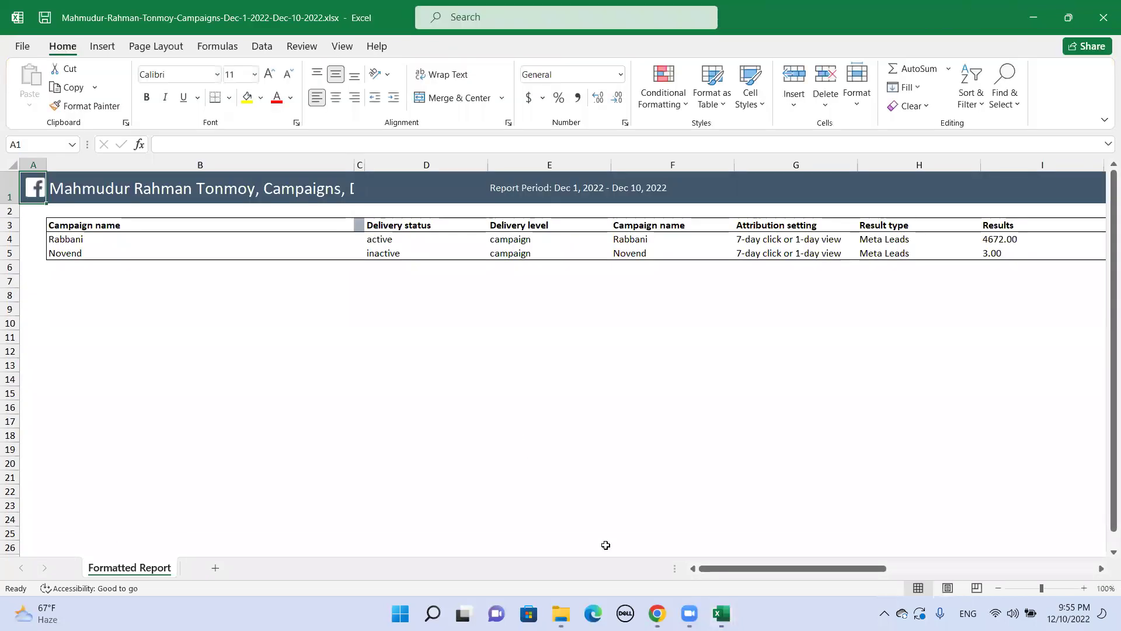
- Look through all columns of the exported report up to Reporting ends and switch back to Chrome
left_click_drag(714, 570, 954, 579)
left_click_drag(948, 531, 948, 532)
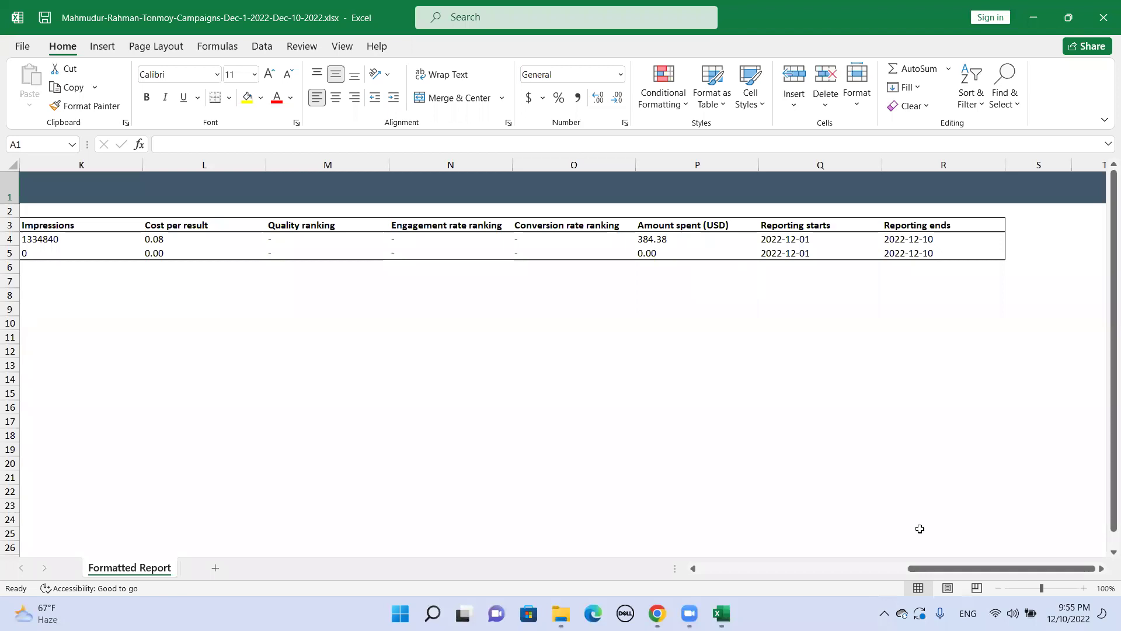
left_click_drag(953, 569, 705, 494)
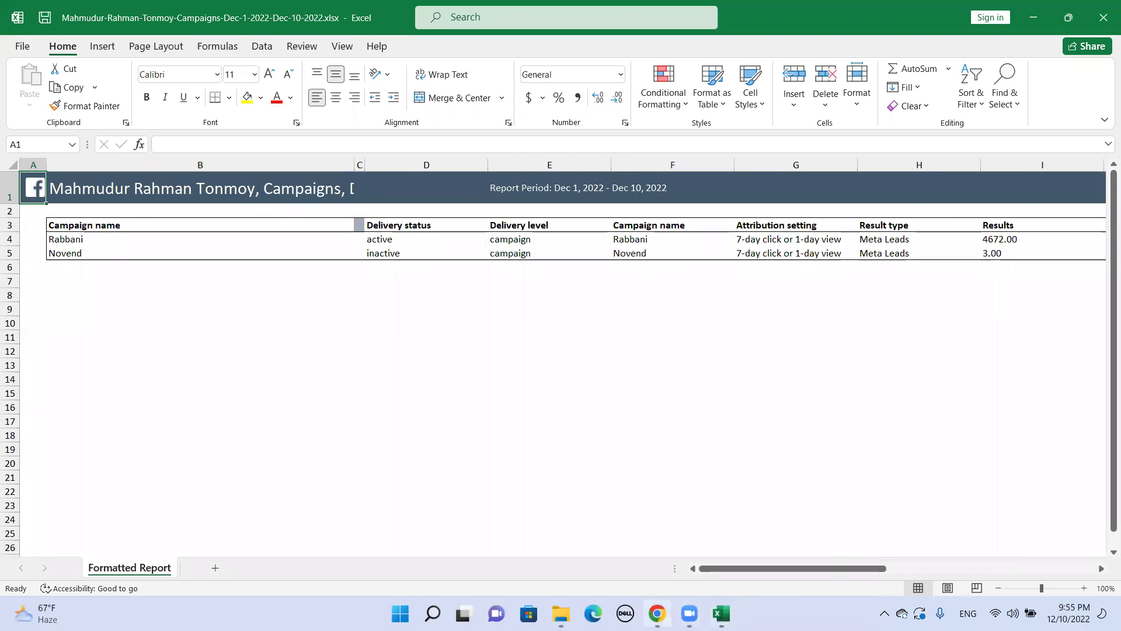
left_click(657, 613)
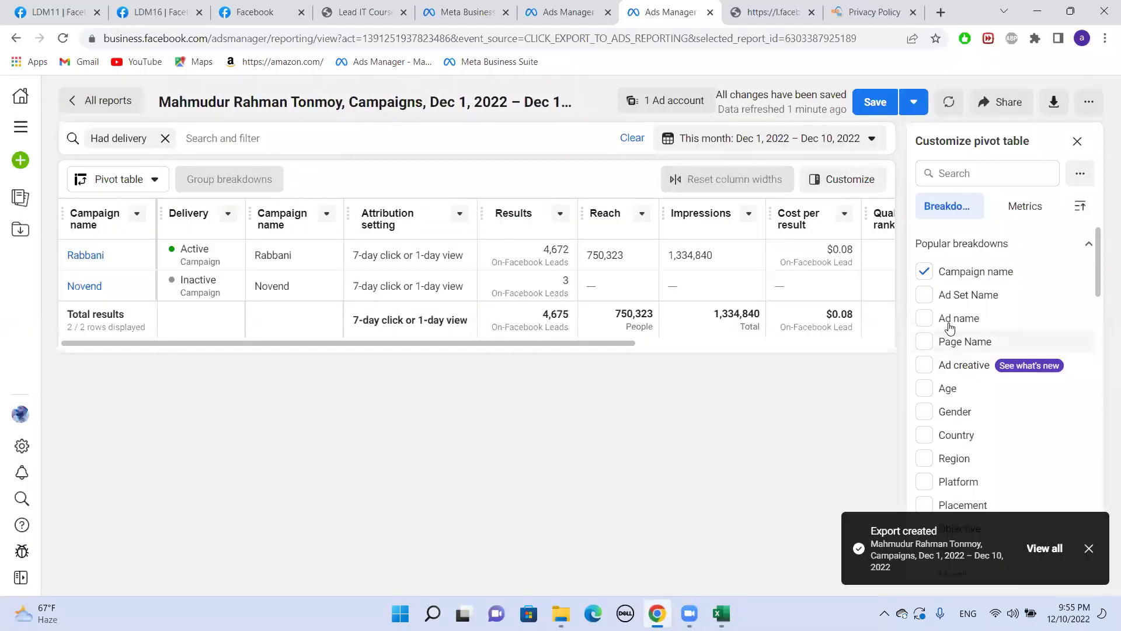
- Add the Ad Set Name, Ad name, Page Name, Age and Gender breakdowns to the pivot table report
left_click(924, 294)
left_click(924, 317)
left_click(924, 341)
scroll(931, 305, "down", 3)
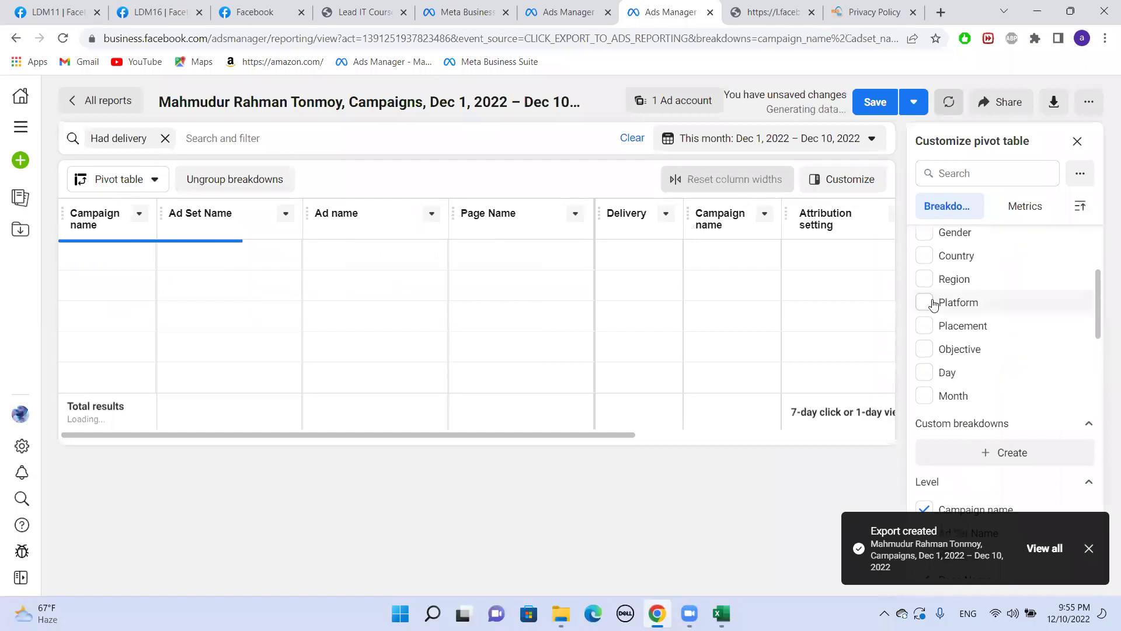
scroll(933, 305, "up", 3)
left_click(926, 388)
left_click(924, 411)
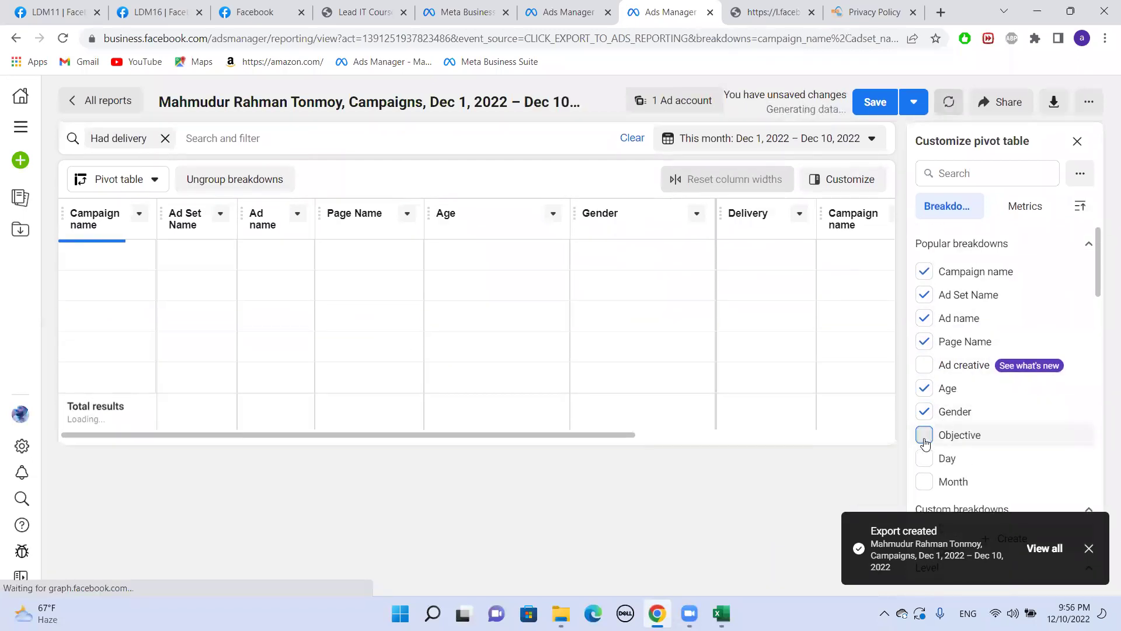
- Add the Objective, Day and Call to action breakdowns to the pivot table and dismiss the export notification
left_click(924, 434)
scroll(926, 374, "down", 1)
left_click(925, 367)
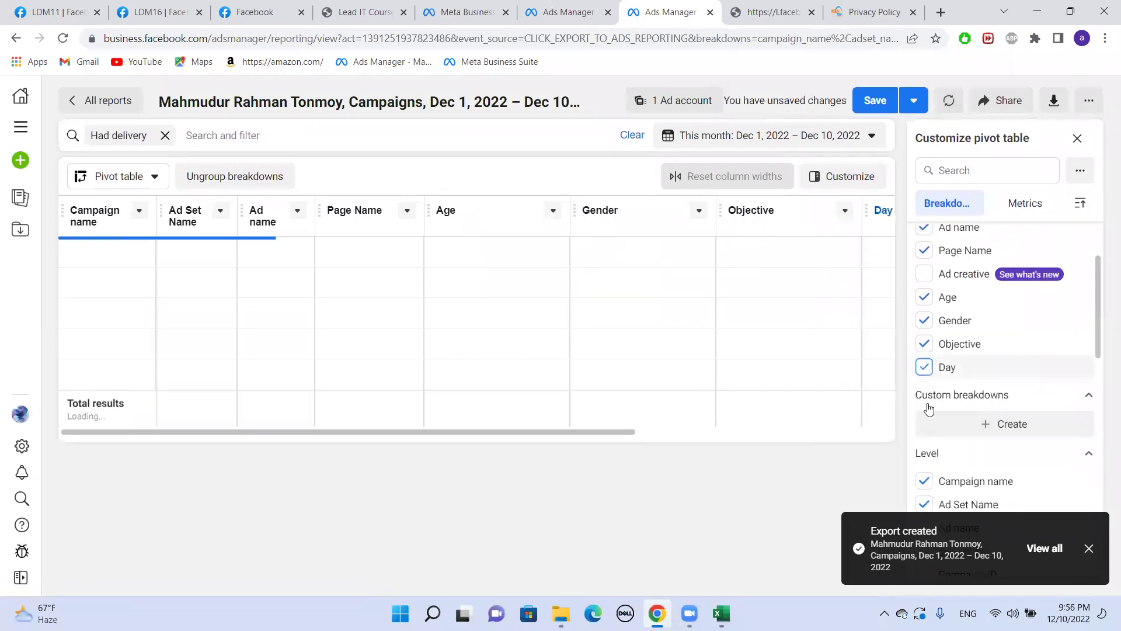
scroll(926, 375, "down", 5)
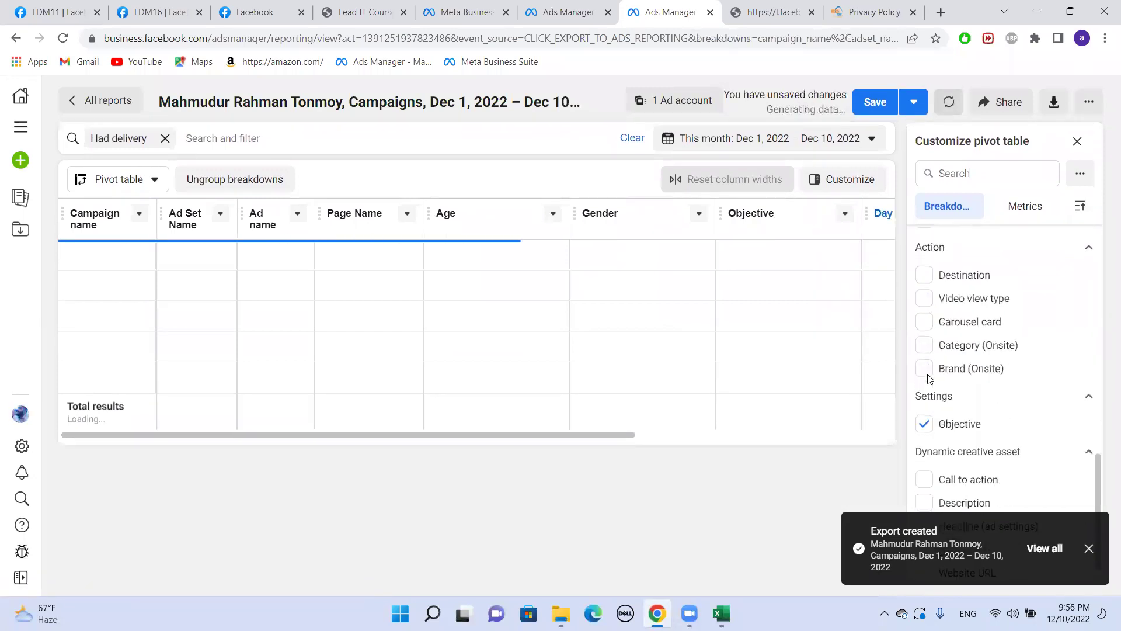
left_click(924, 478)
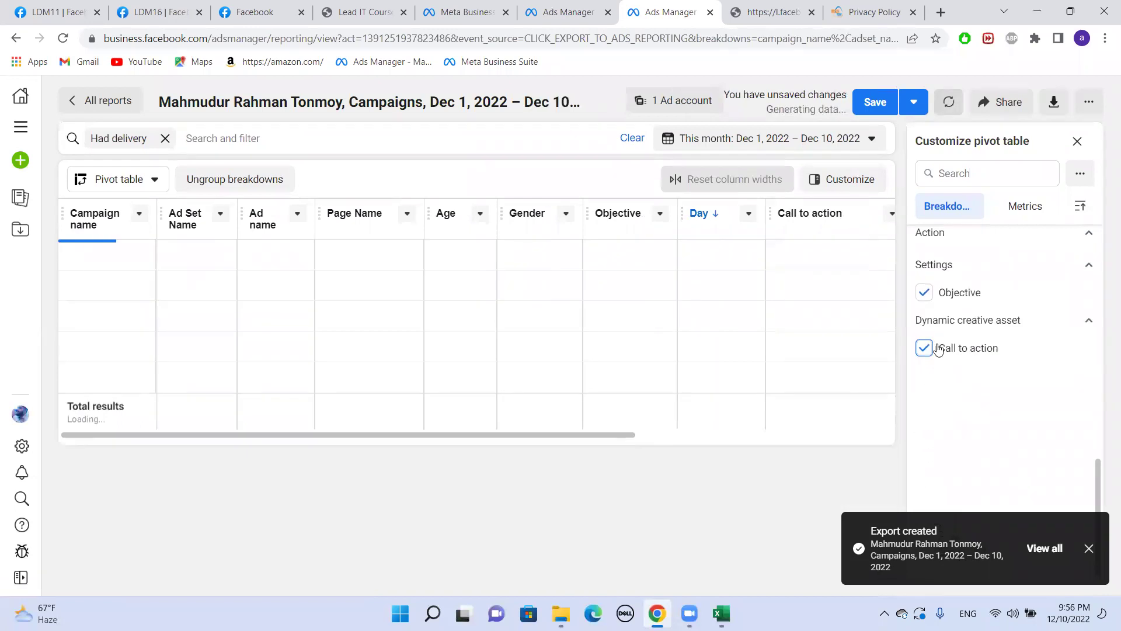
left_click(1089, 548)
scroll(1019, 393, "up", 3)
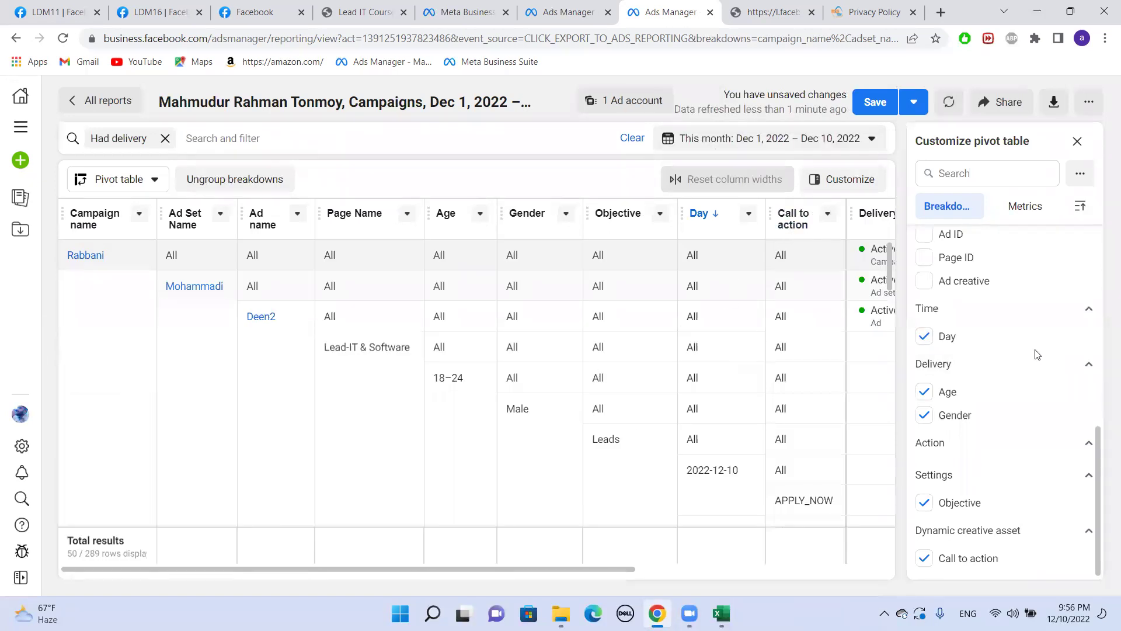
- Export the expanded report as a formatted data table (.xlsx), then open the downloaded file in Excel and enable editing
left_click(1055, 102)
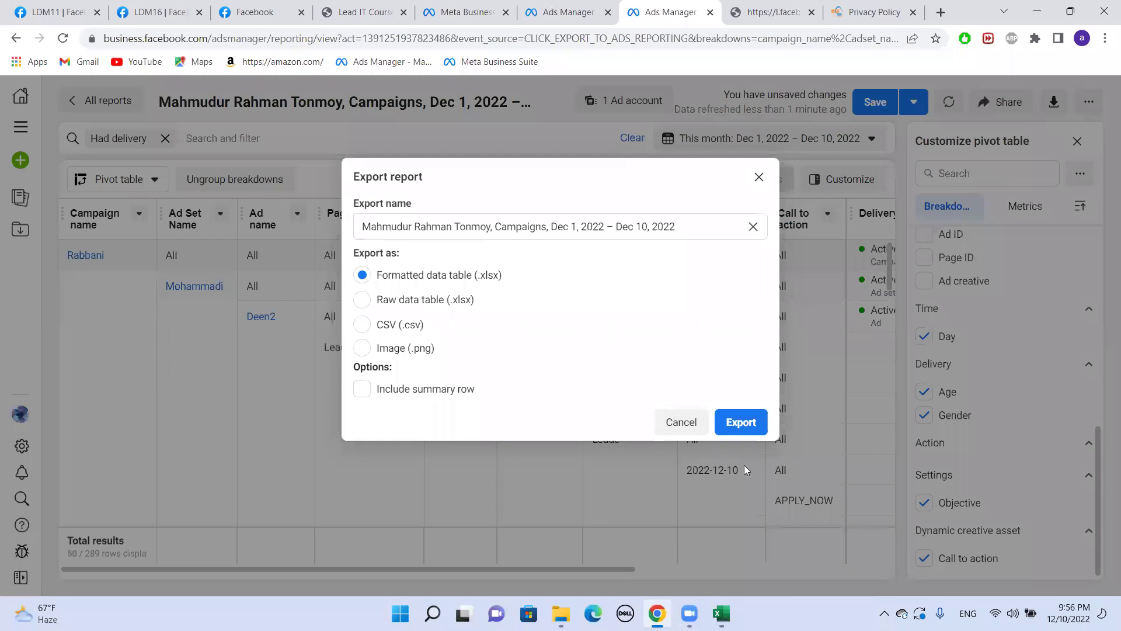
left_click(740, 420)
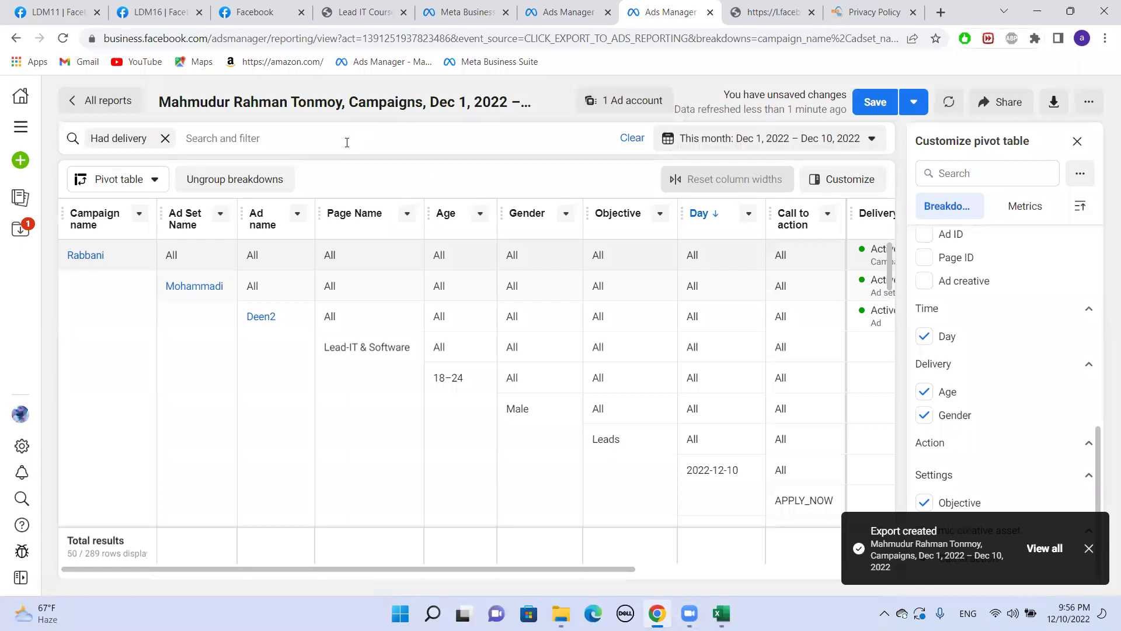
left_click(87, 581)
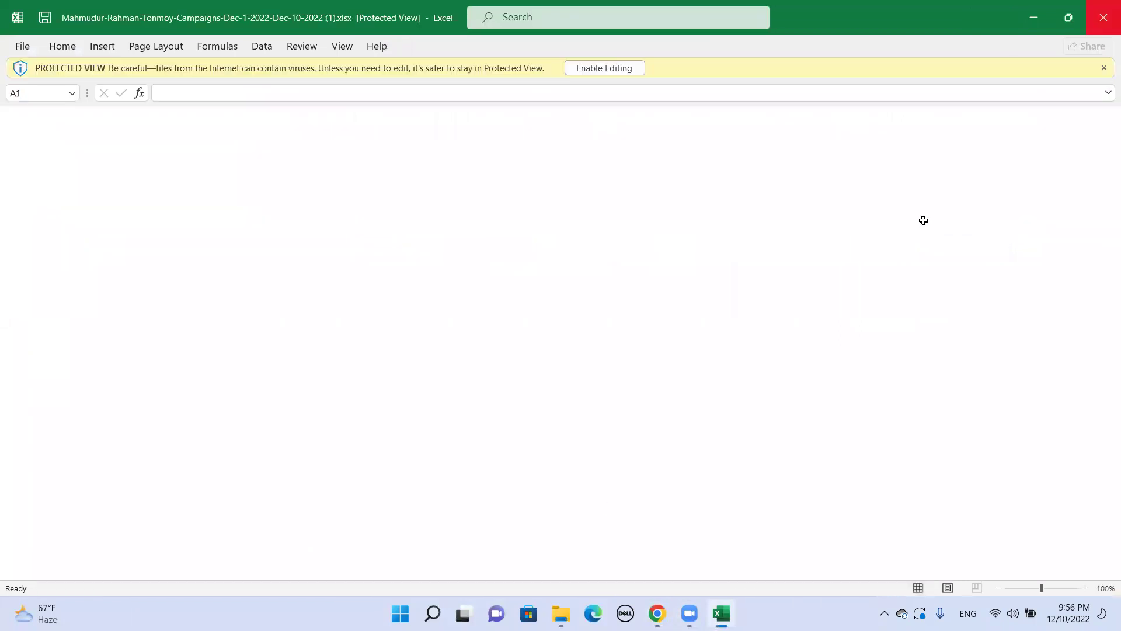
left_click(604, 68)
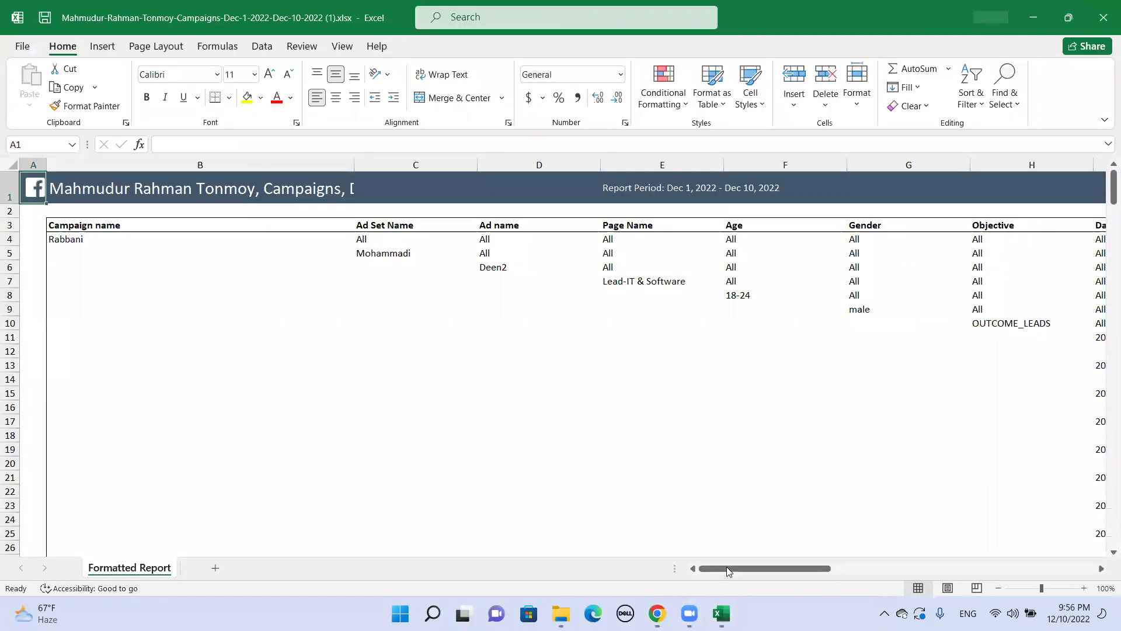
- Look across the new report's columns from Campaign name to Reporting ends
left_click_drag(726, 566, 760, 569)
scroll(760, 569, "right", 10)
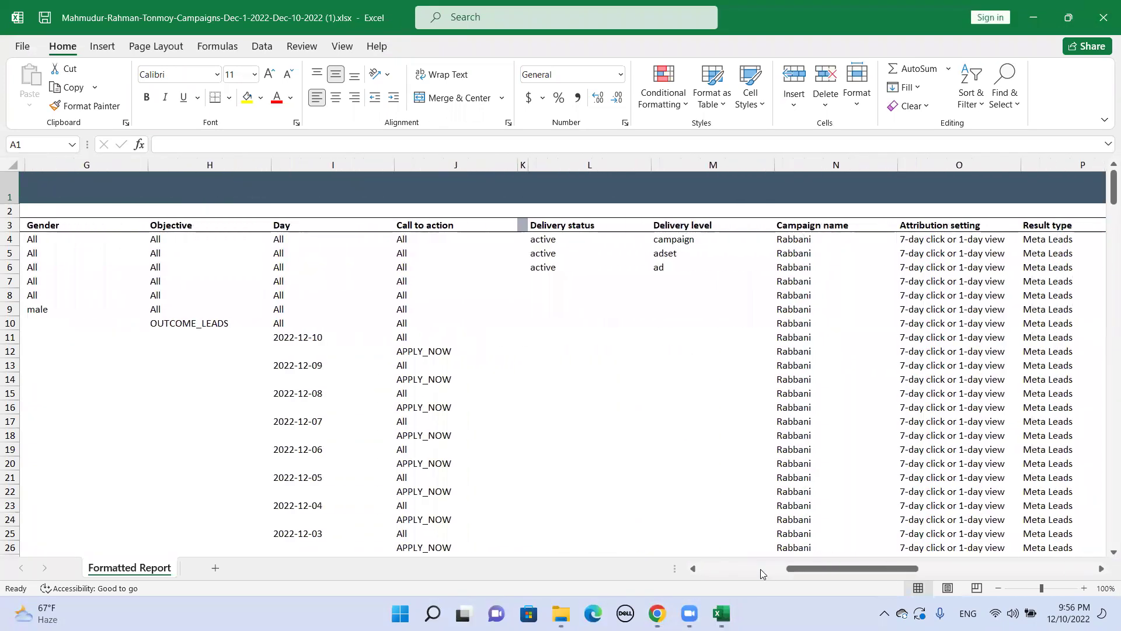
scroll(760, 569, "right", 7)
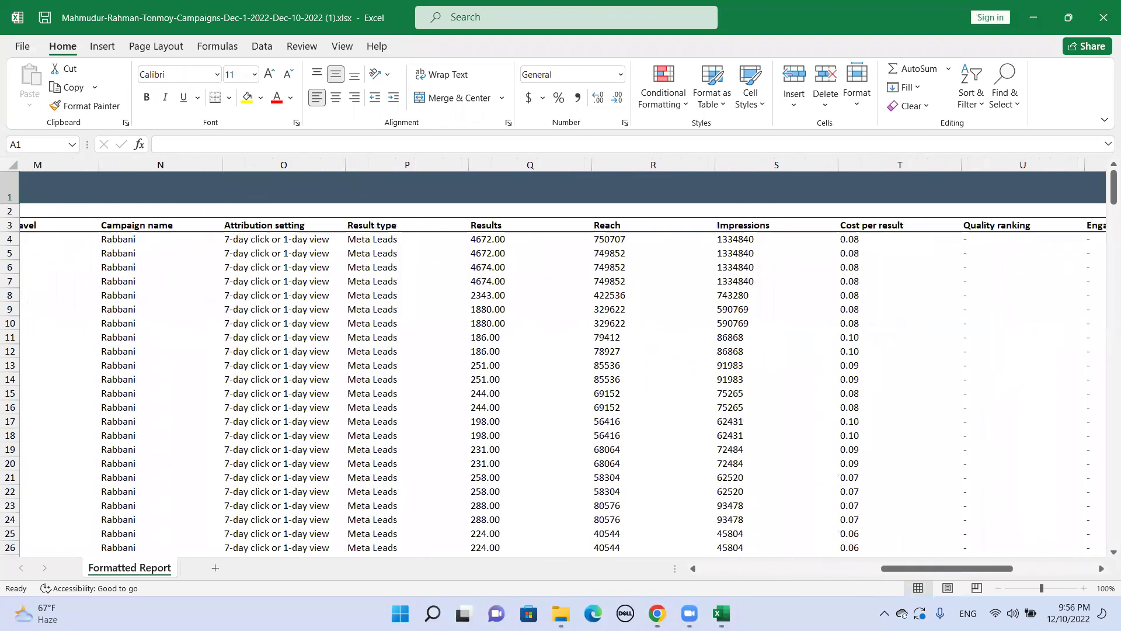
scroll(560, 362, "right", 3)
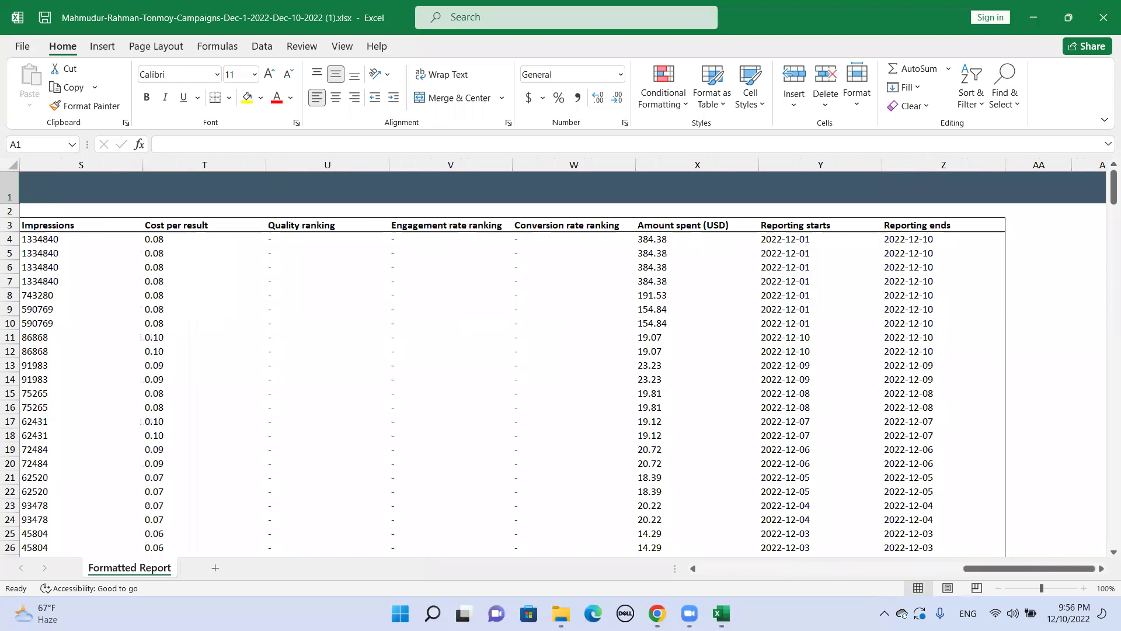
- Look through the report's daily rows down past the end of the data and return to cell A1
scroll(654, 390, "down", 20)
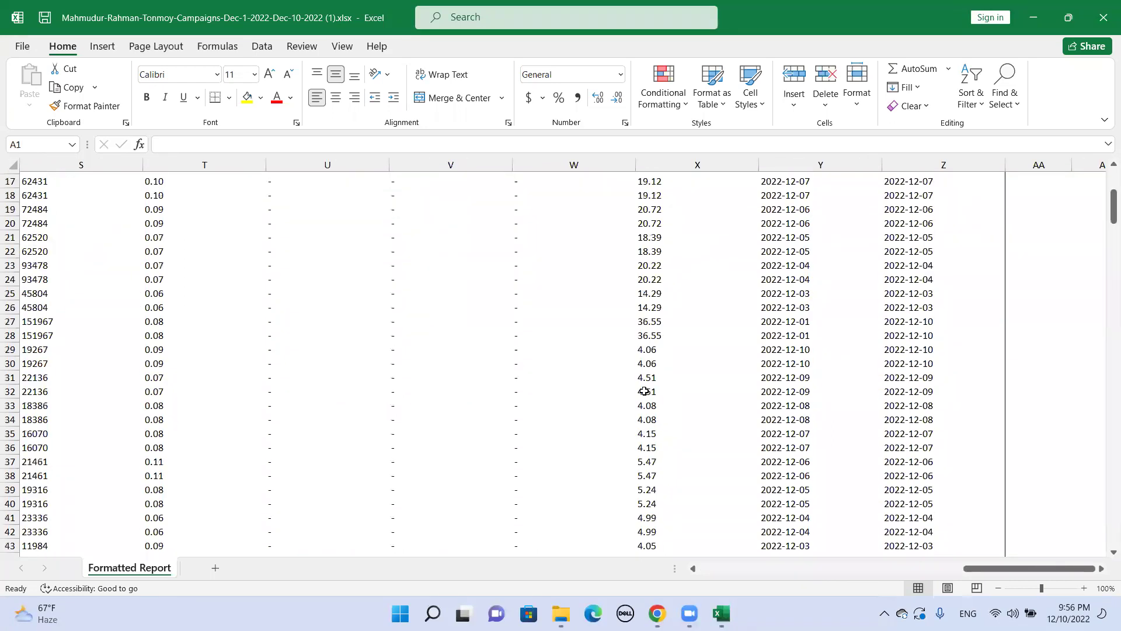
scroll(671, 421, "down", 8)
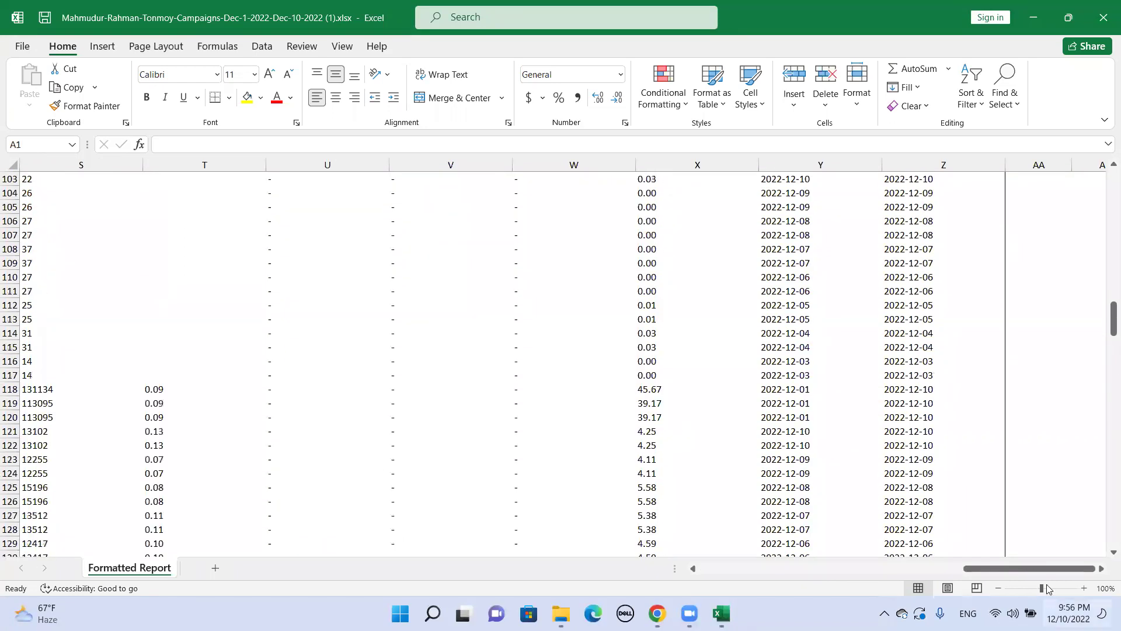
scroll(956, 537, "left", 5)
scroll(958, 537, "left", 2)
scroll(931, 527, "down", 20)
scroll(865, 505, "down", 20)
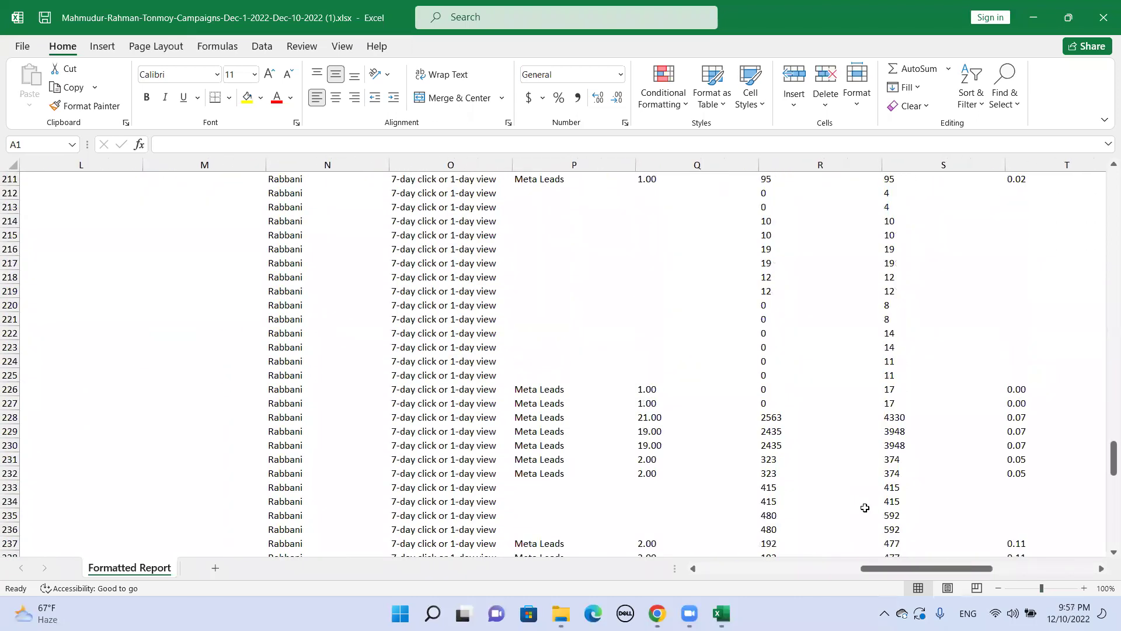
scroll(865, 509, "down", 9)
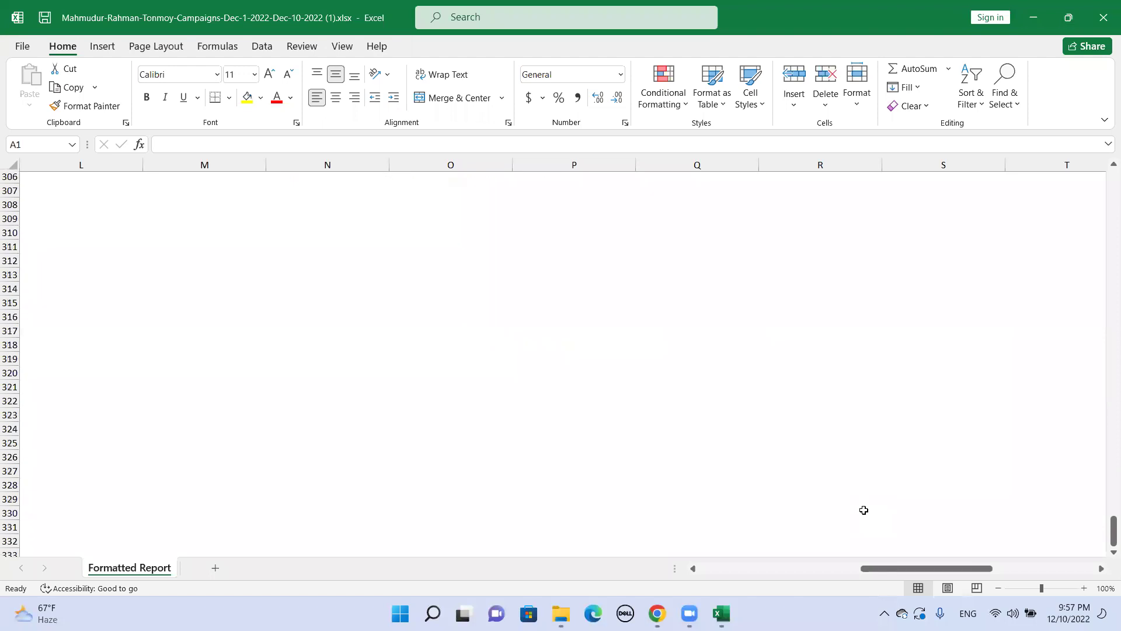
scroll(864, 510, "up", 18)
scroll(864, 510, "up", 14)
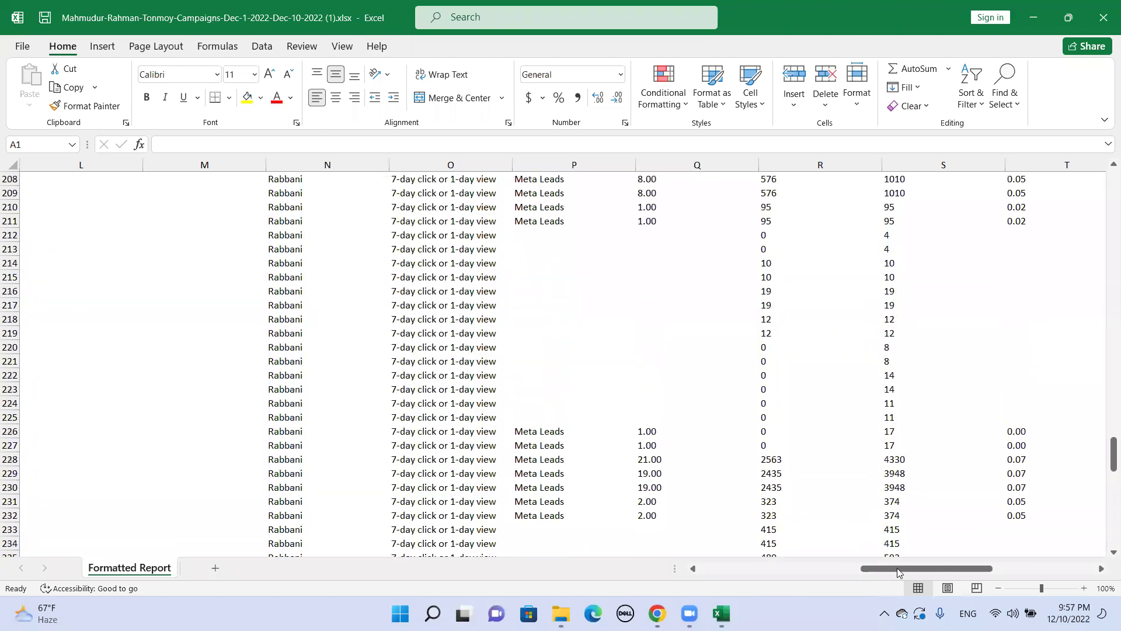
left_click_drag(848, 565, 665, 565)
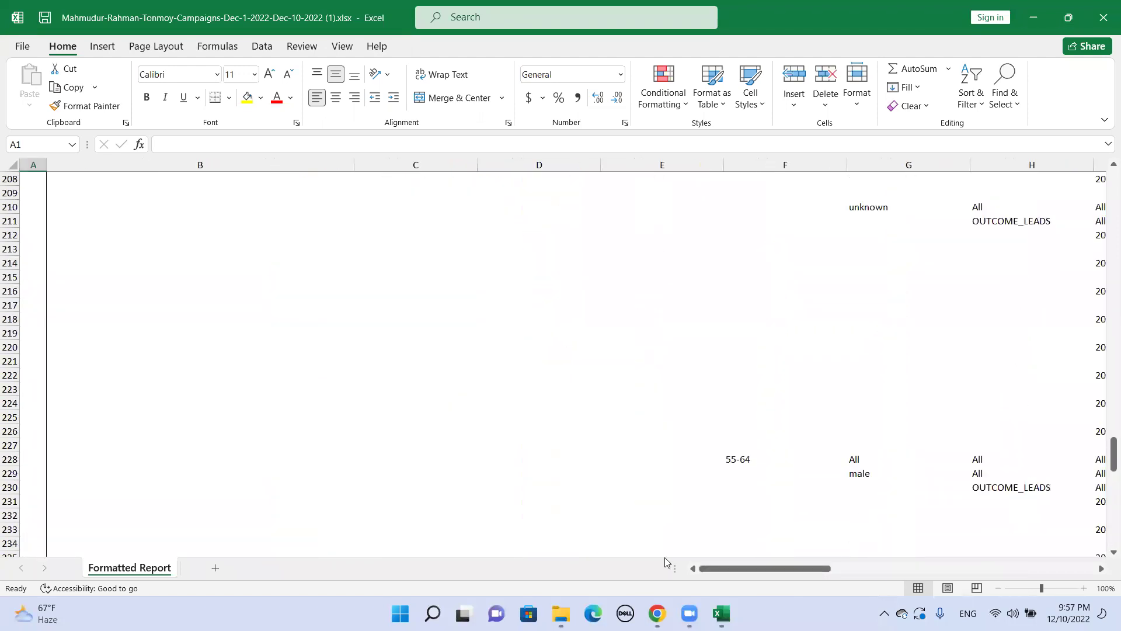
scroll(524, 311, "up", 20)
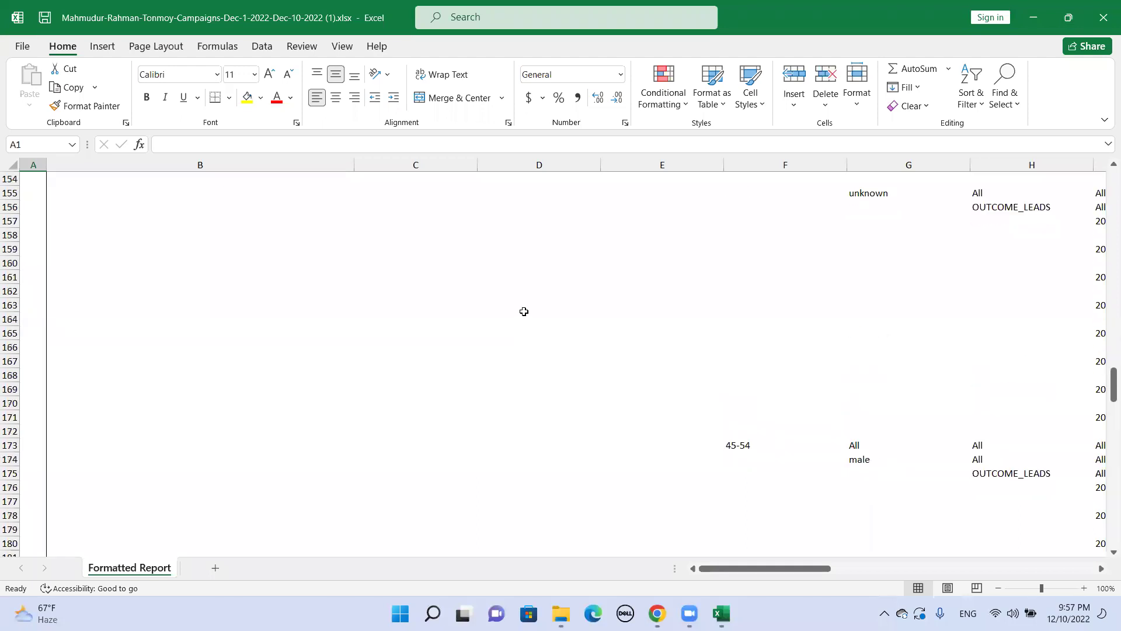
key("ctrl+Home")
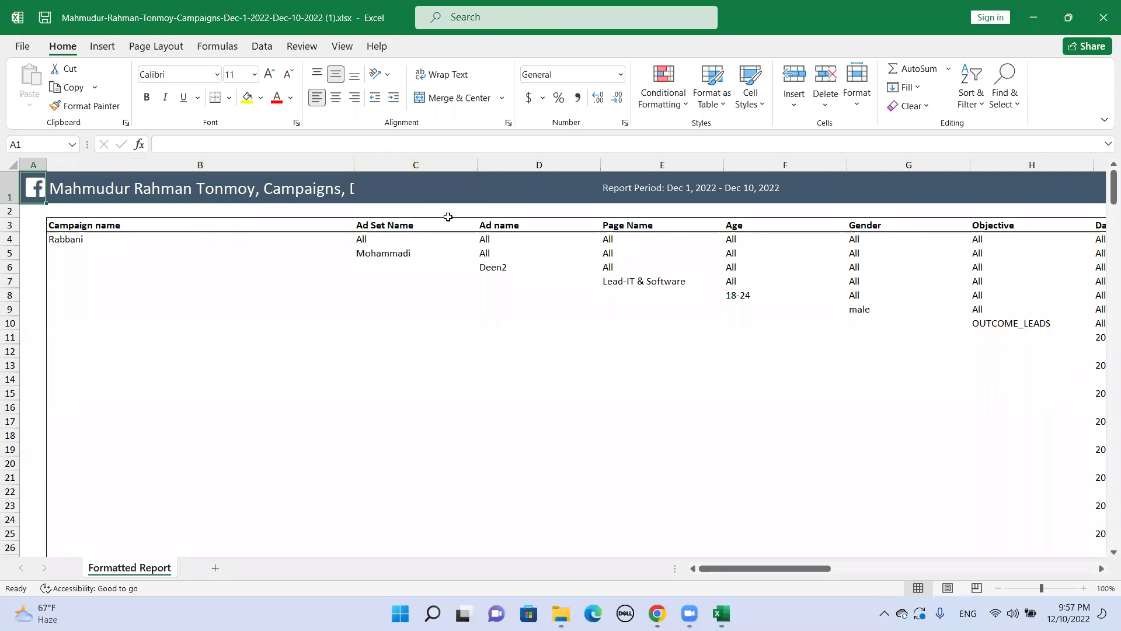
- Minimize both campaigns report workbooks to return to Chrome and dismiss the export notification
left_click(1030, 18)
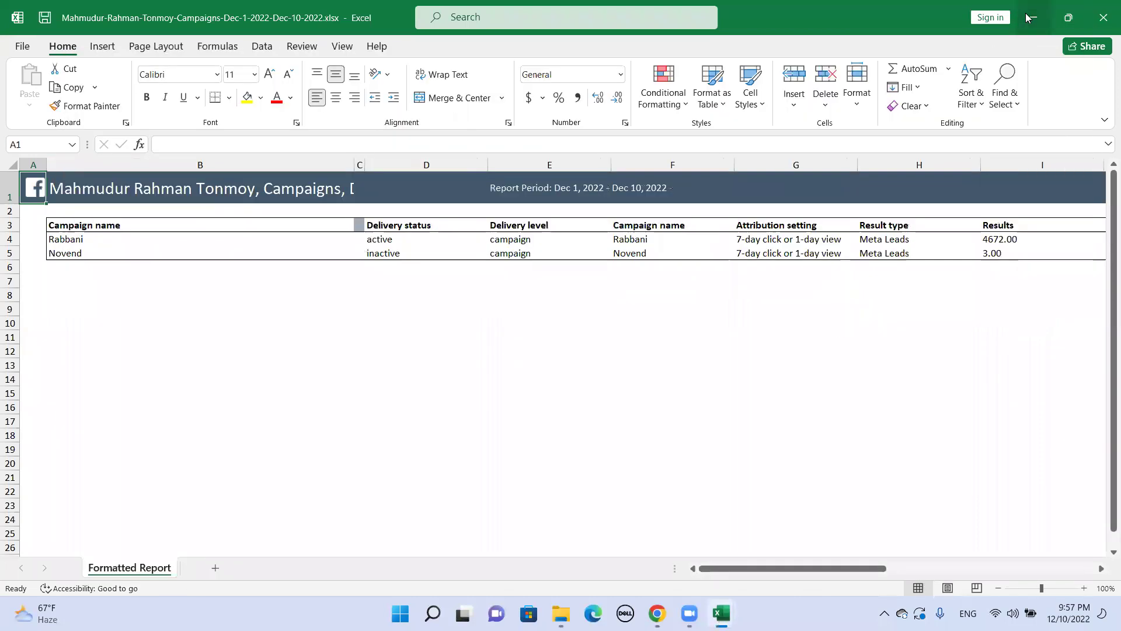
left_click(1030, 17)
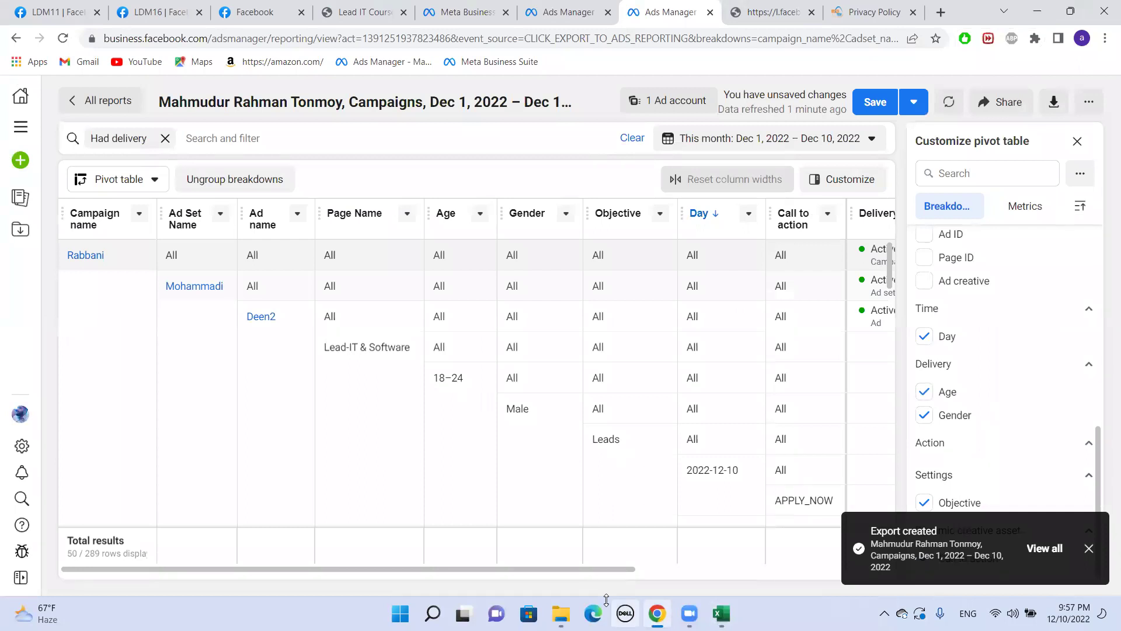
left_click(1089, 548)
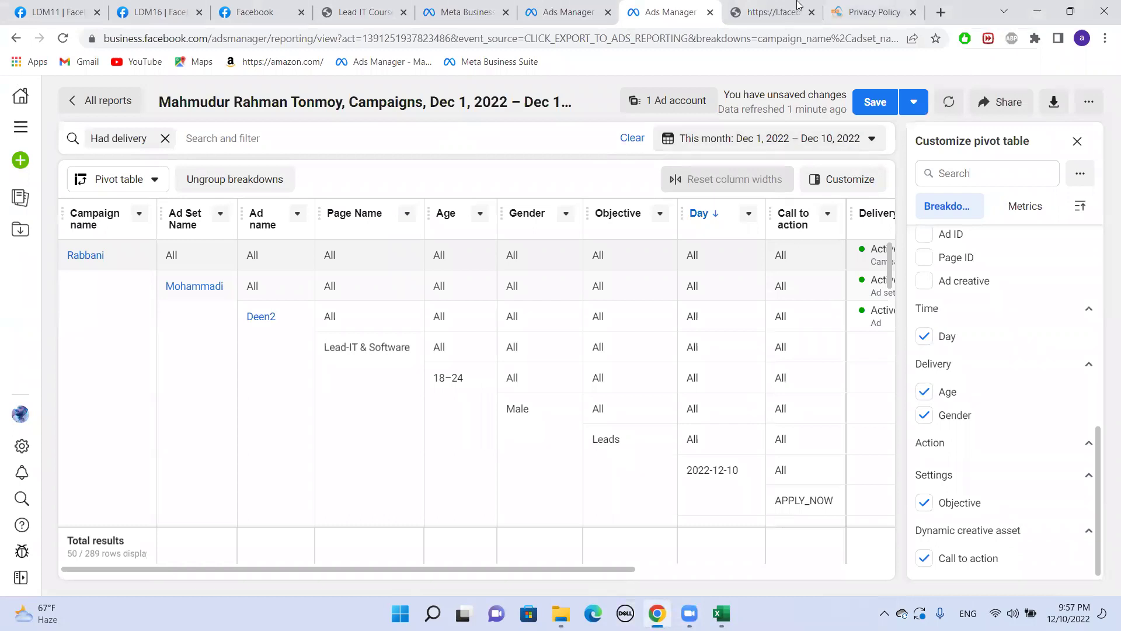
- Search Google for "pinterest ads manager" in a new browser tab
left_click(938, 12)
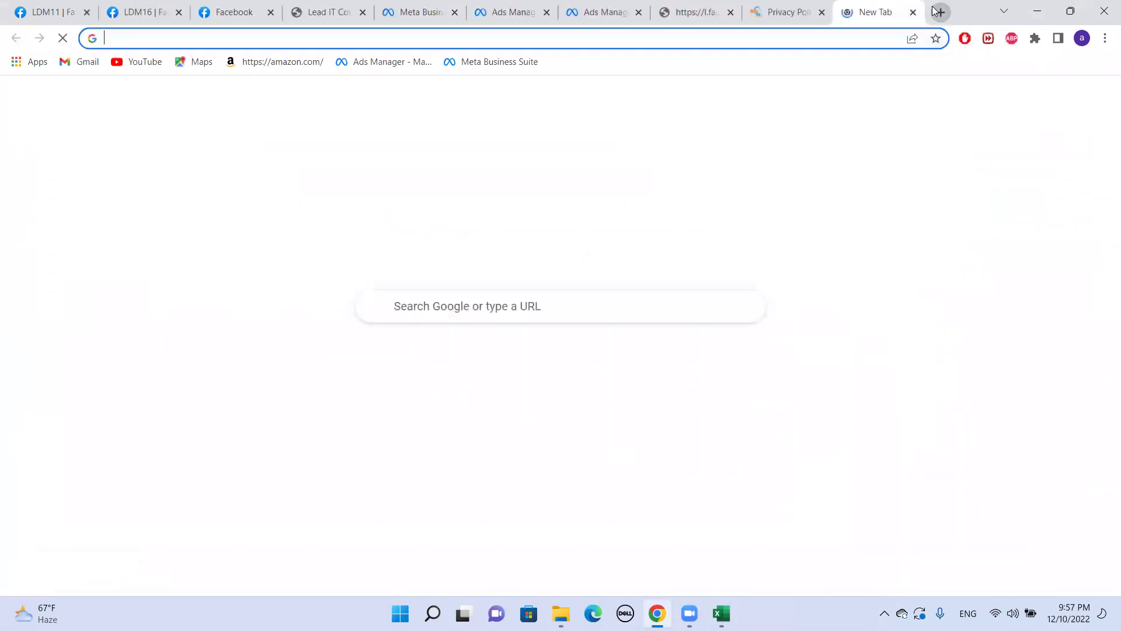
type("pin")
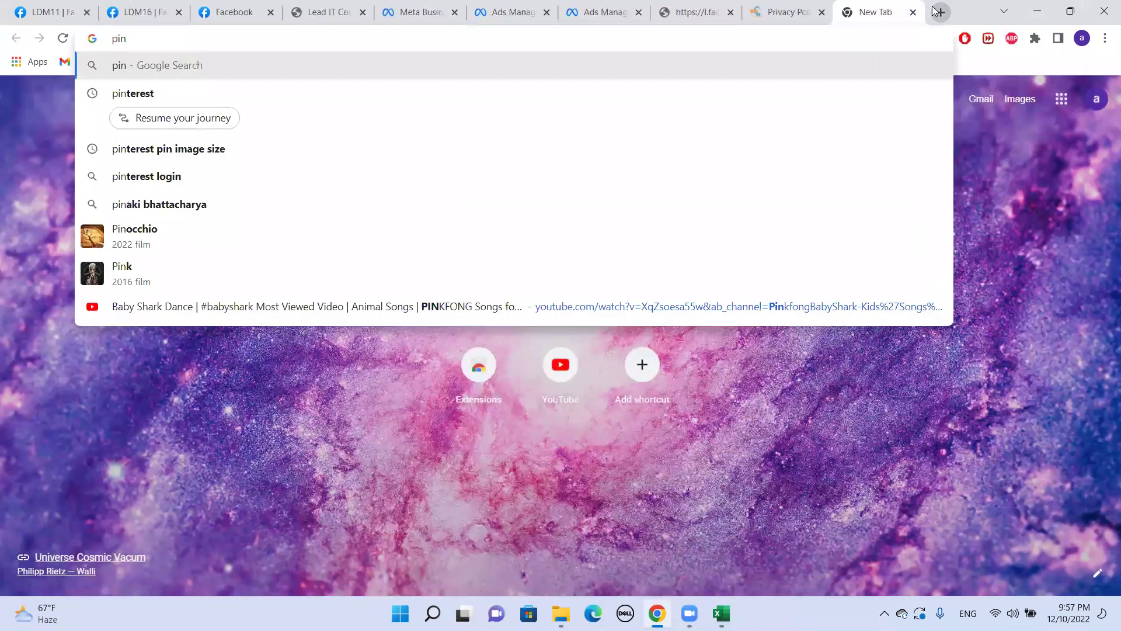
key("Down")
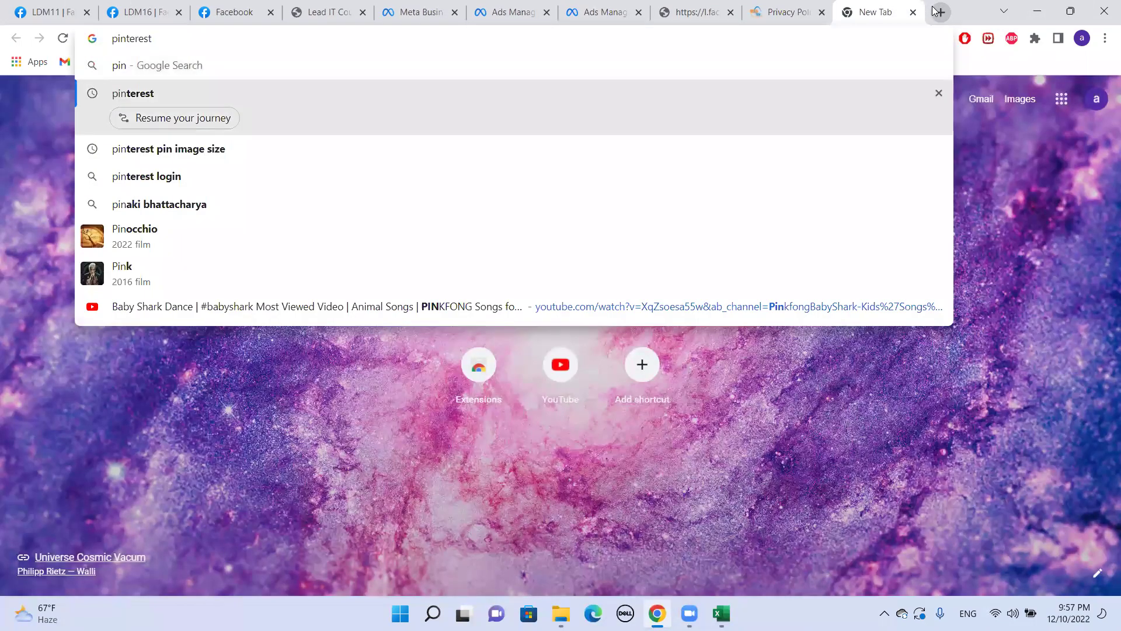
type("ads")
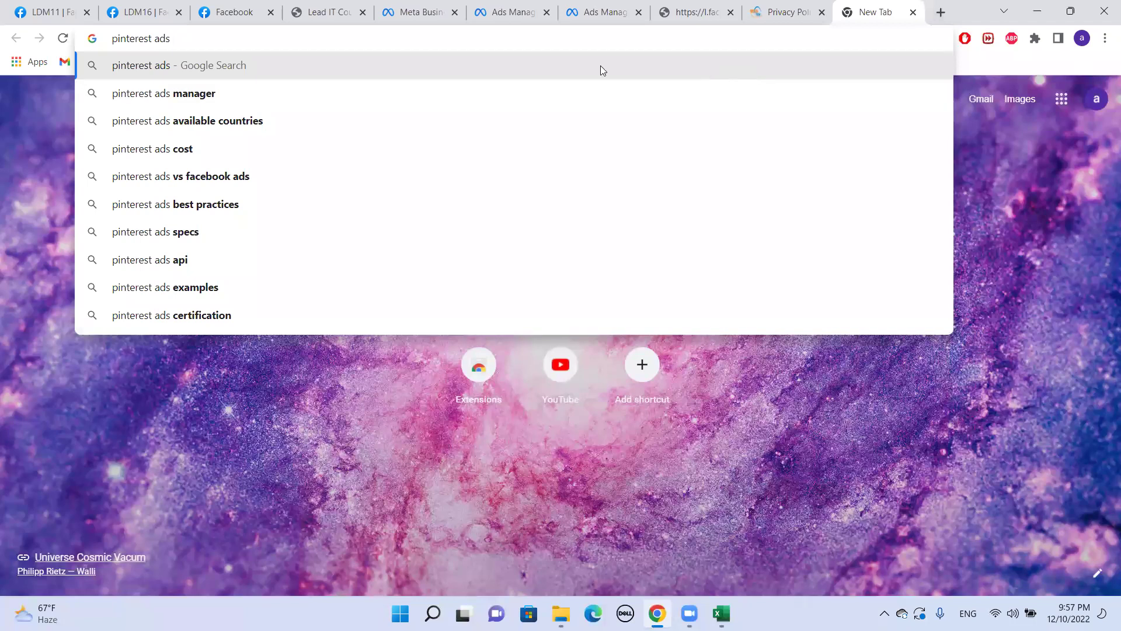
key("Down")
left_click(209, 96)
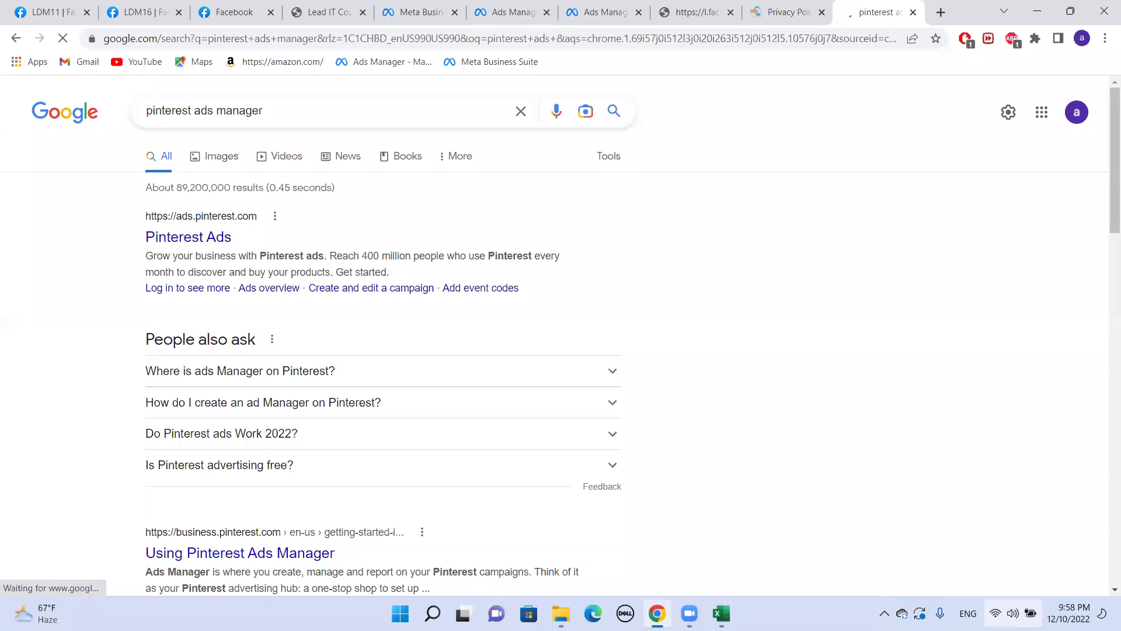
- Check the computer's Wi-Fi connection status and return to the Pinterest tab
left_click(1012, 613)
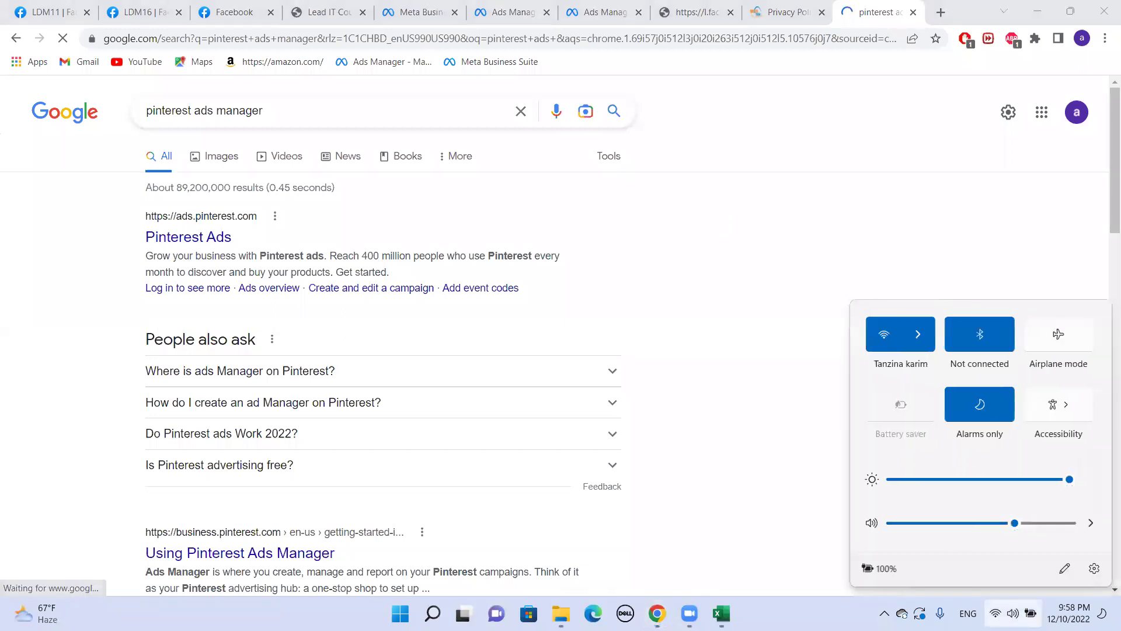
left_click(405, 250)
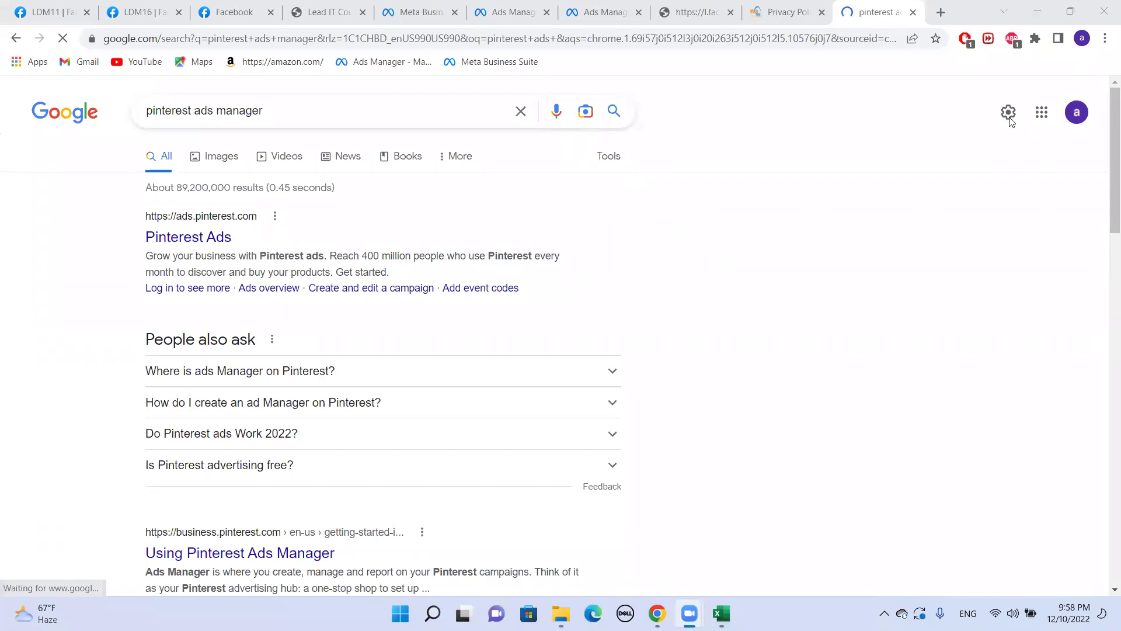
left_click(872, 12)
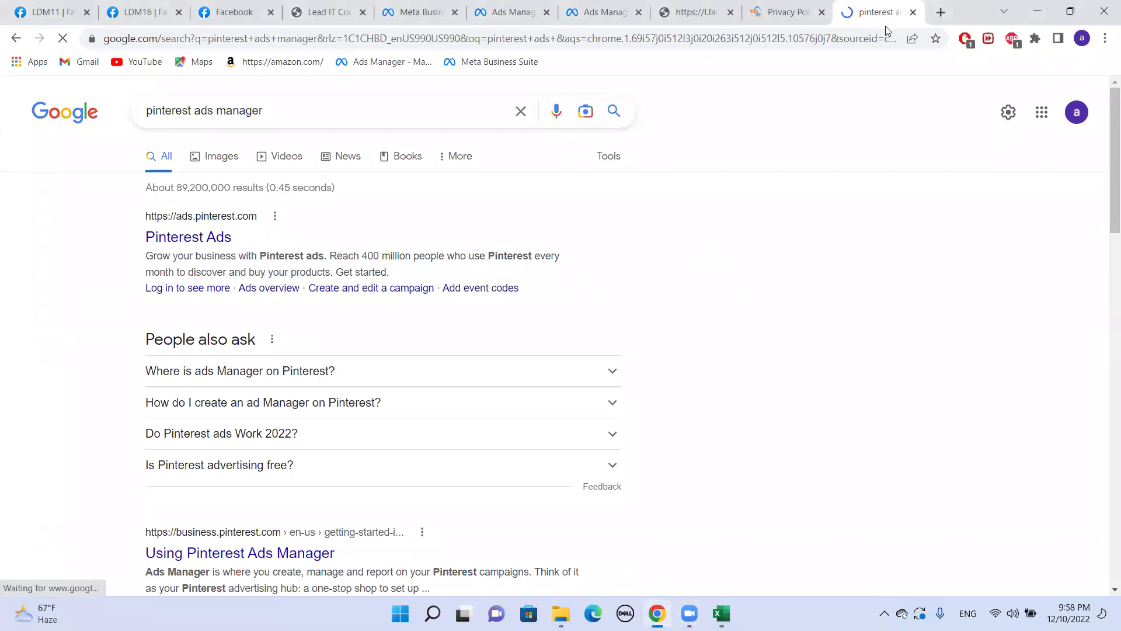
- Open AdBlock's pause options for ads.pinterest.com
left_click(964, 39)
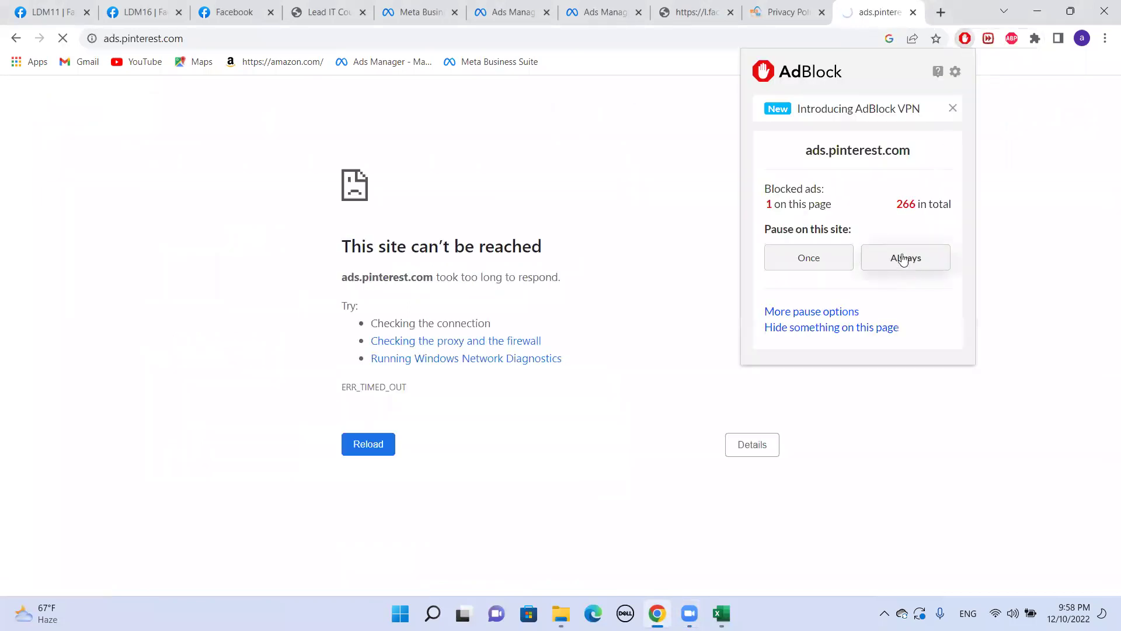